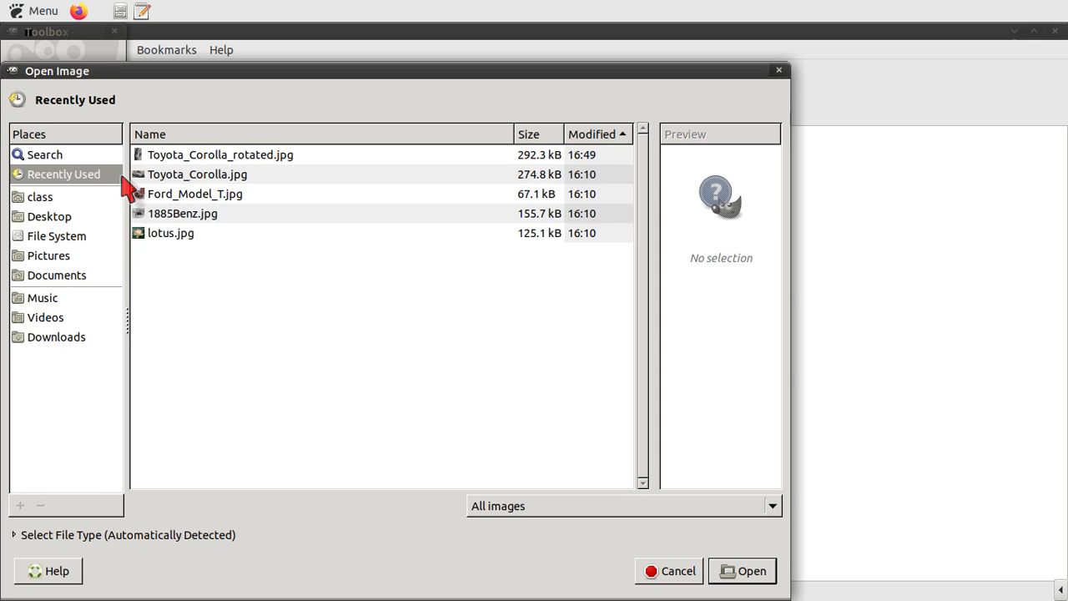
Open Toyota_Corolla.jpg from the Documents folder and move its image window clear of the toolbox.
{"action": "left_click", "coordinate": [89, 274]}
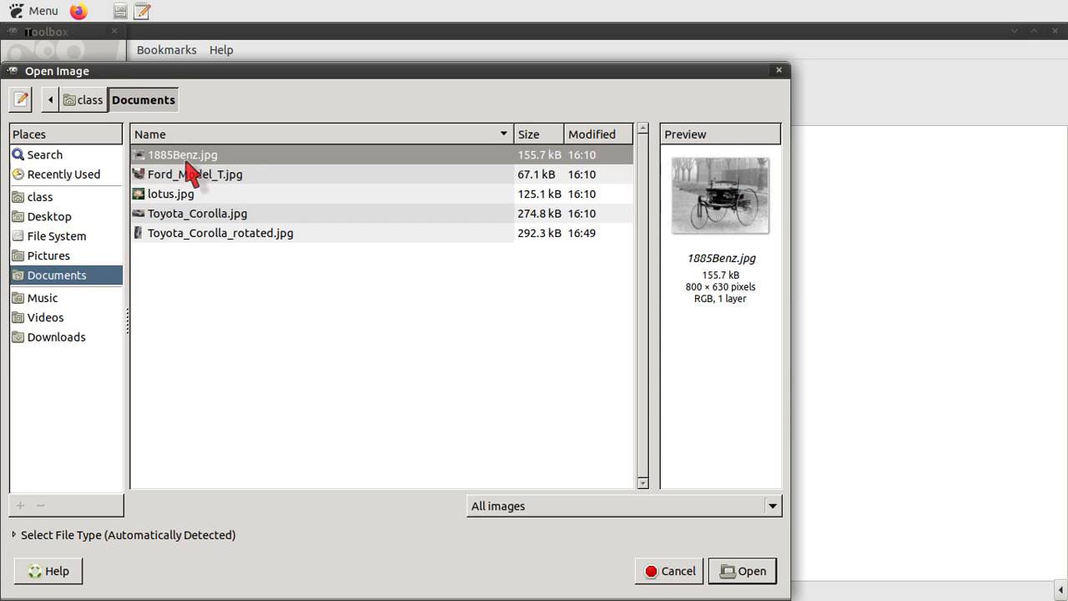
{"action": "left_click", "coordinate": [210, 219]}
{"action": "left_click", "coordinate": [743, 574]}
{"action": "left_click_drag", "start_coordinate": [487, 147], "coordinate": [588, 66]}
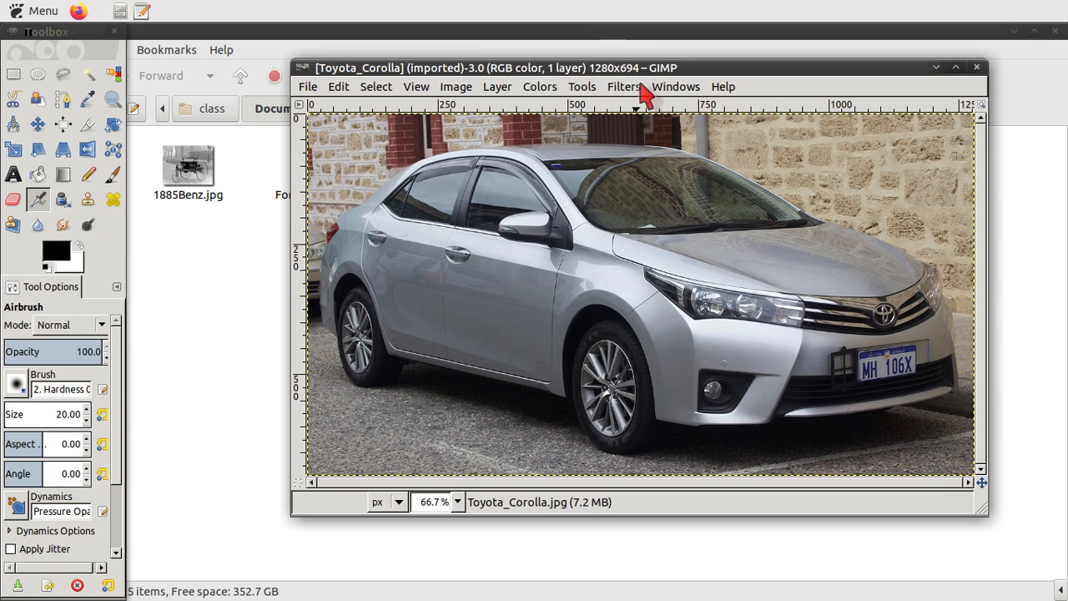
Examine the car image at 100% zoom, including in a maximized window, and the front wheel area at 200%.
{"action": "left_click", "coordinate": [456, 501]}
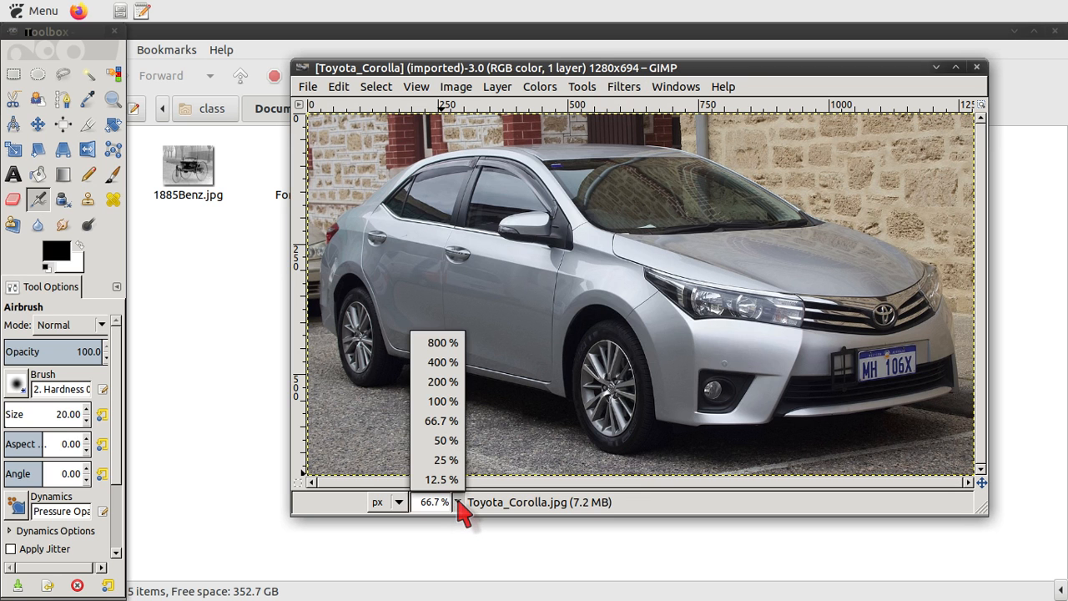
{"action": "left_click", "coordinate": [442, 402]}
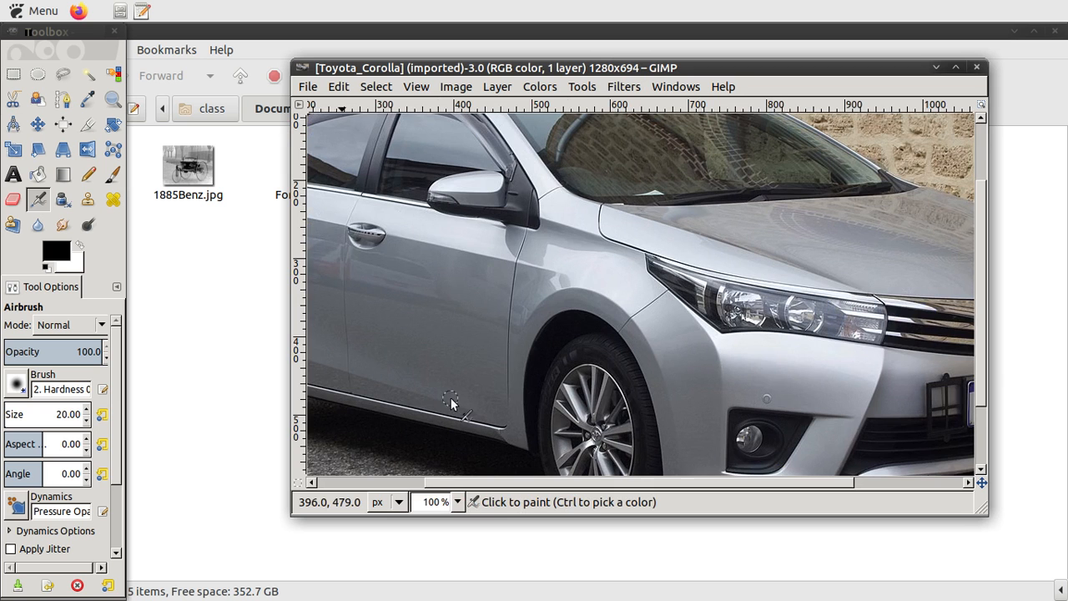
{"action": "double_click", "coordinate": [785, 74]}
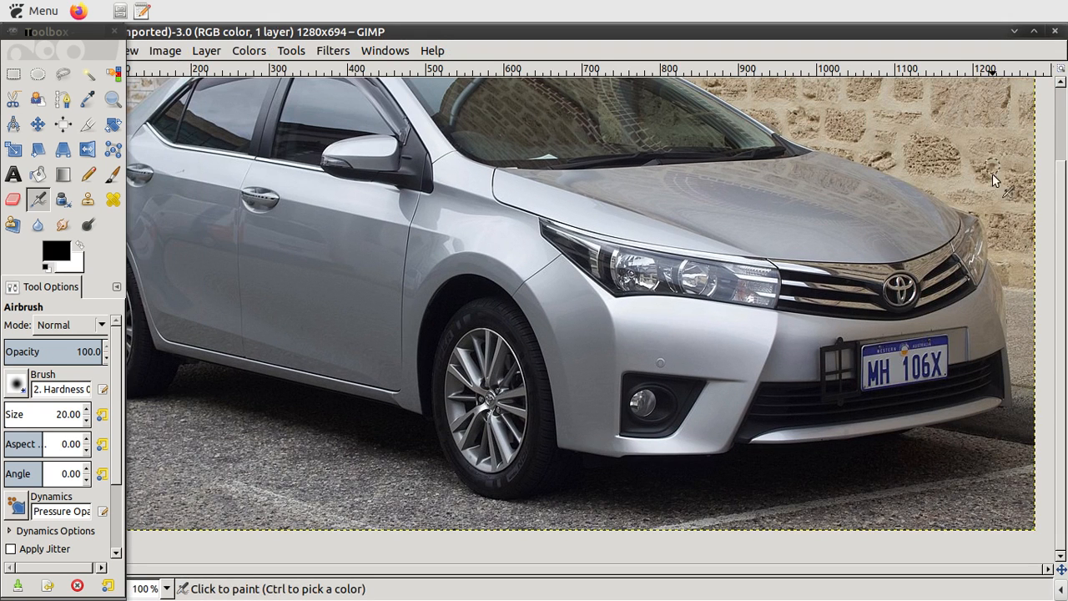
{"action": "double_click", "coordinate": [560, 33]}
{"action": "left_click", "coordinate": [457, 503]}
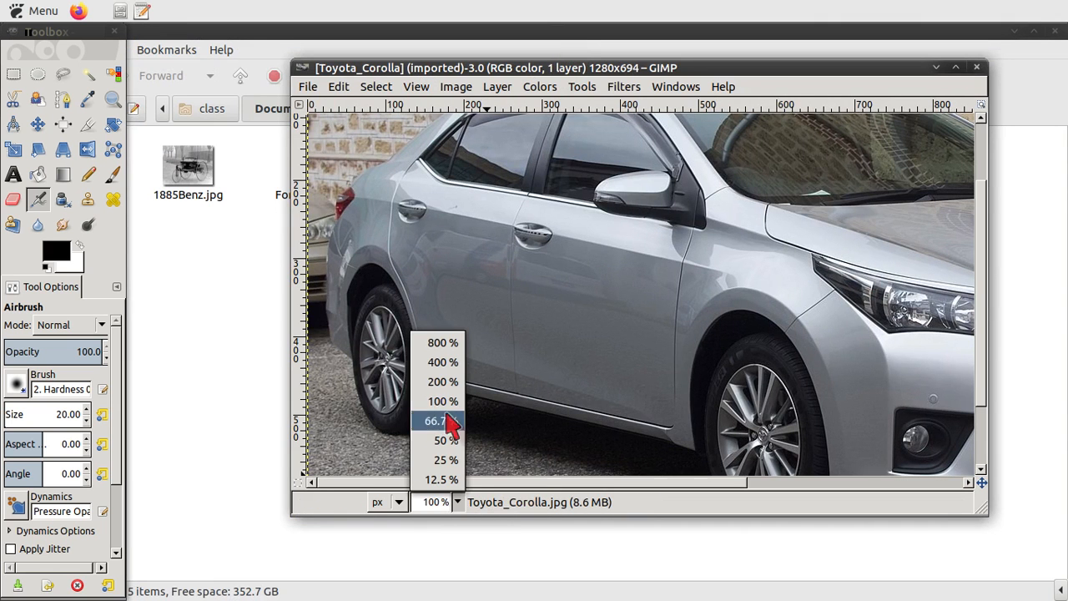
{"action": "left_click", "coordinate": [455, 381]}
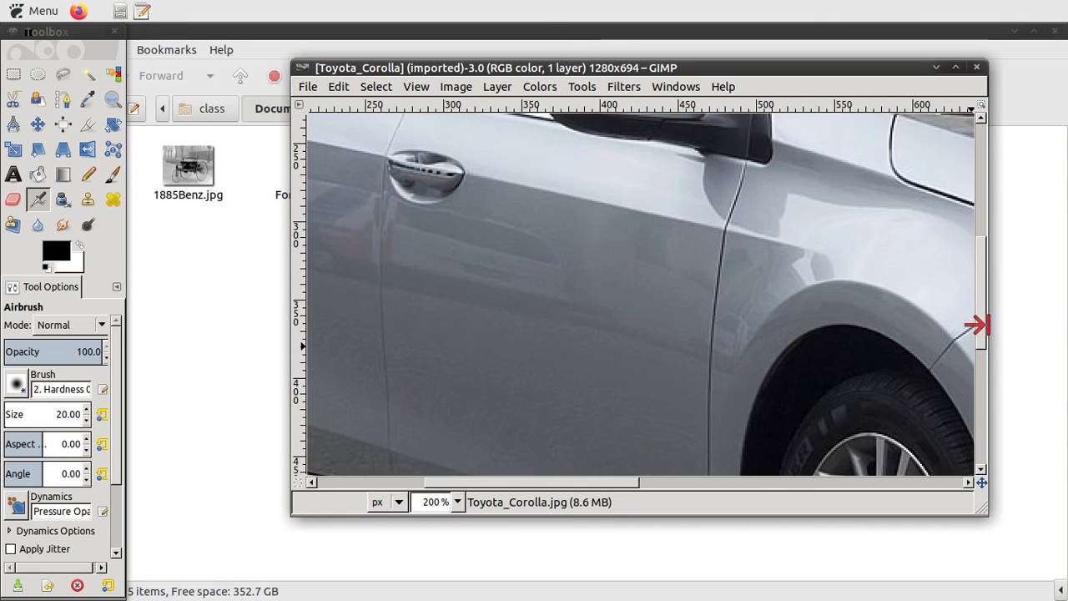
{"action": "left_click_drag", "start_coordinate": [983, 319], "coordinate": [1010, 467]}
{"action": "left_click_drag", "start_coordinate": [595, 484], "coordinate": [625, 504]}
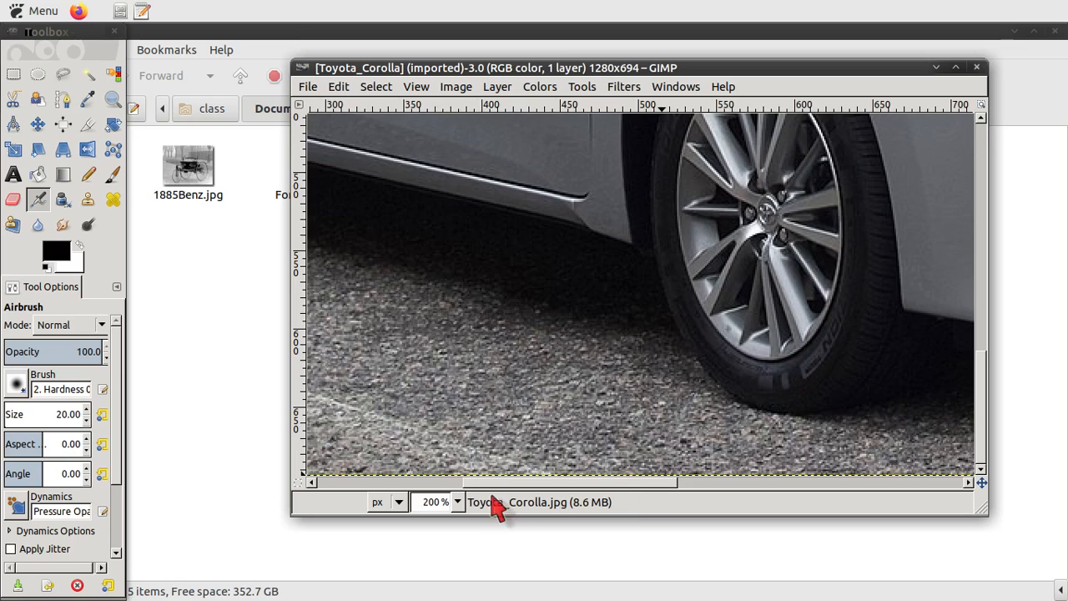
View the whole car image at 25% zoom and return the zoom to 66.7%.
{"action": "left_click", "coordinate": [457, 501]}
{"action": "left_click", "coordinate": [458, 467]}
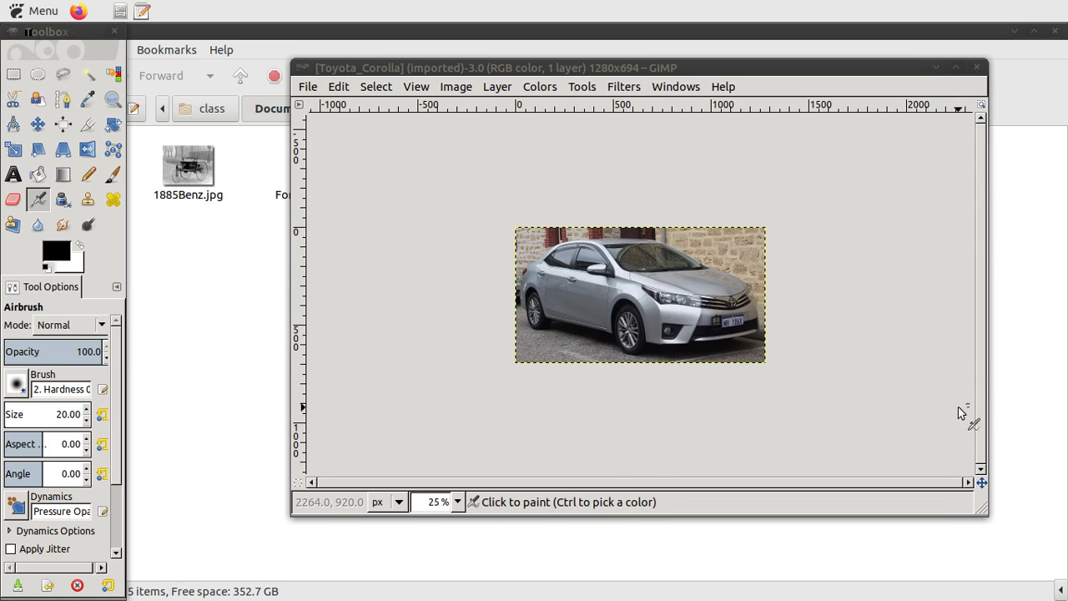
{"action": "left_click", "coordinate": [458, 503]}
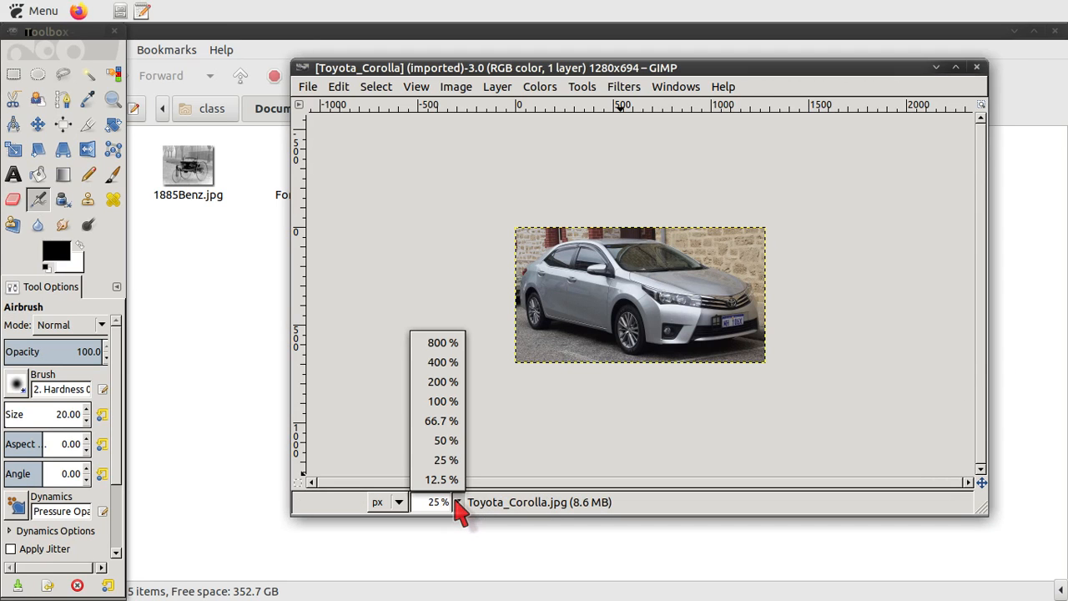
{"action": "left_click", "coordinate": [442, 422]}
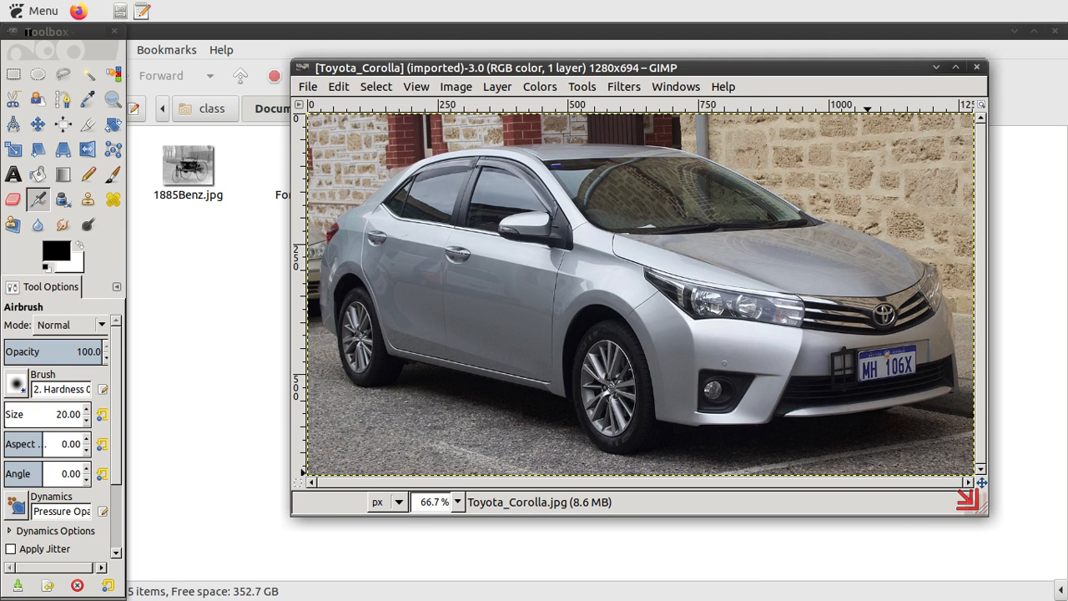
Enlarge the image window and place it right beside the toolbox, leaving an empty margin around the picture.
{"action": "left_click_drag", "start_coordinate": [972, 503], "coordinate": [1041, 564]}
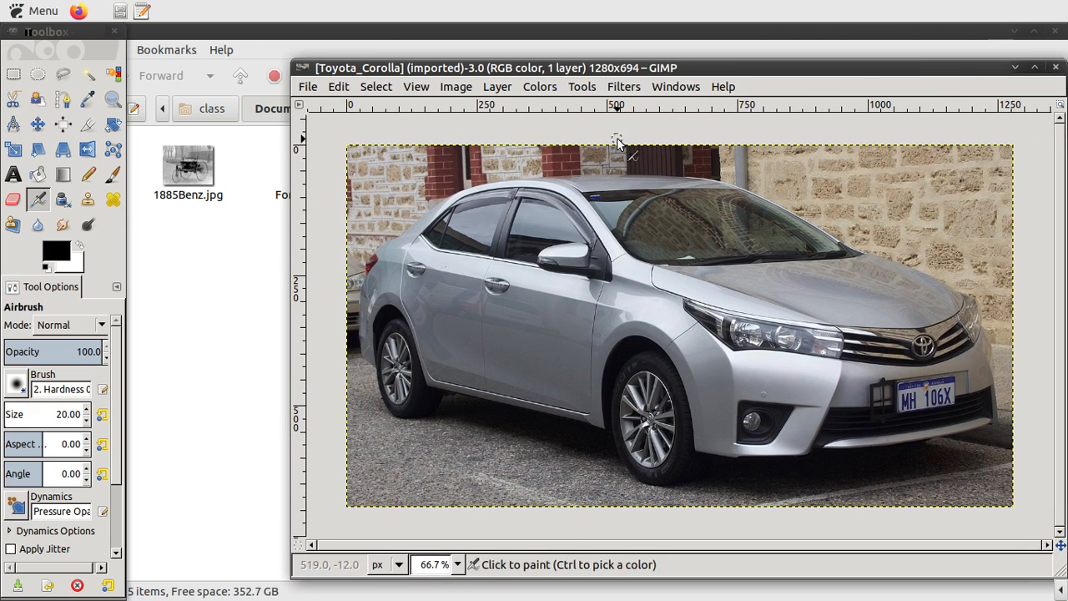
{"action": "left_click_drag", "start_coordinate": [607, 66], "coordinate": [453, 40]}
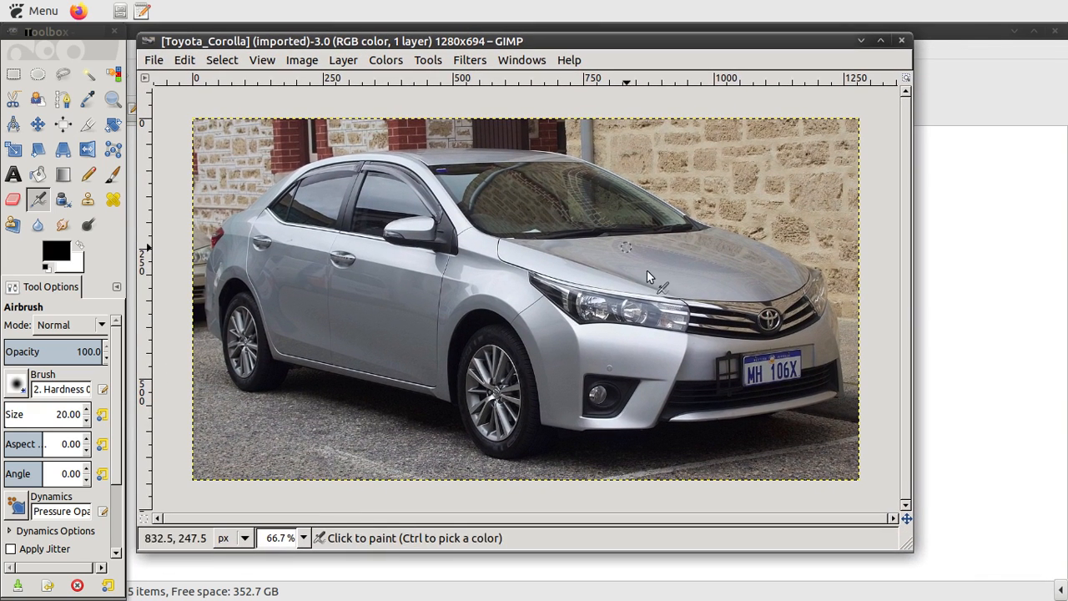
{"action": "left_click_drag", "start_coordinate": [895, 539], "coordinate": [1014, 560]}
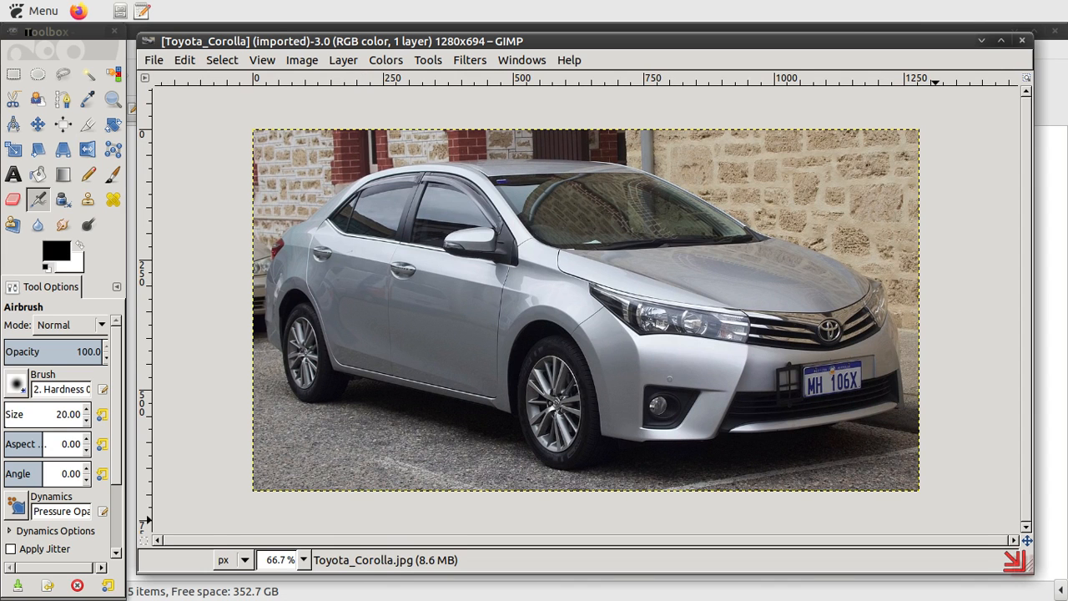
{"action": "left_click_drag", "start_coordinate": [1014, 559], "coordinate": [1020, 562]}
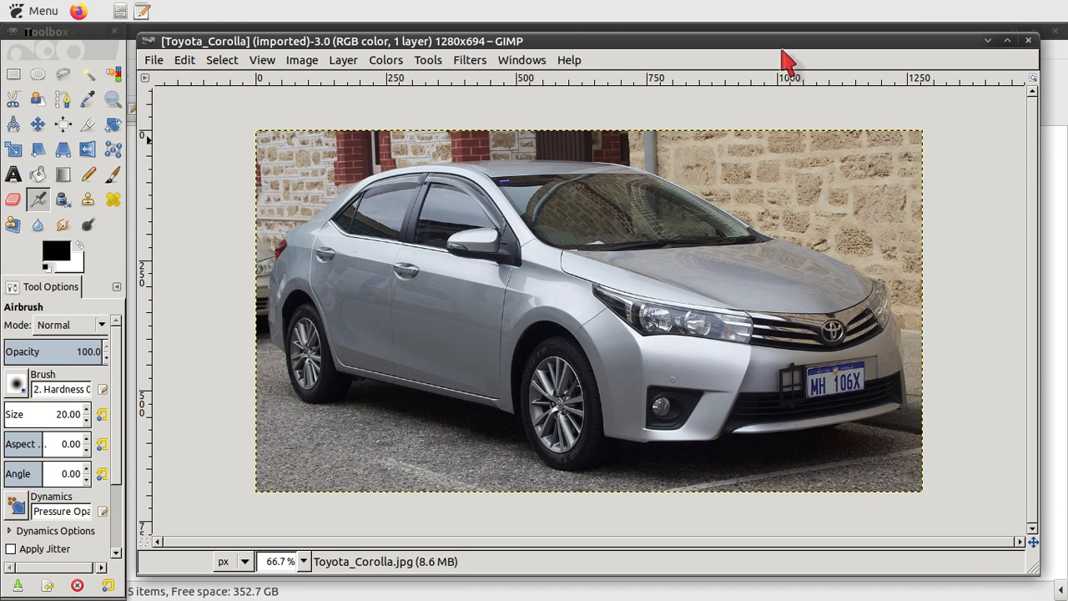
Choose the Pencil tool and widen the toolbox window so its options are fully readable, keeping it near the screen's edge.
{"action": "left_click_drag", "start_coordinate": [46, 31], "coordinate": [56, 47]}
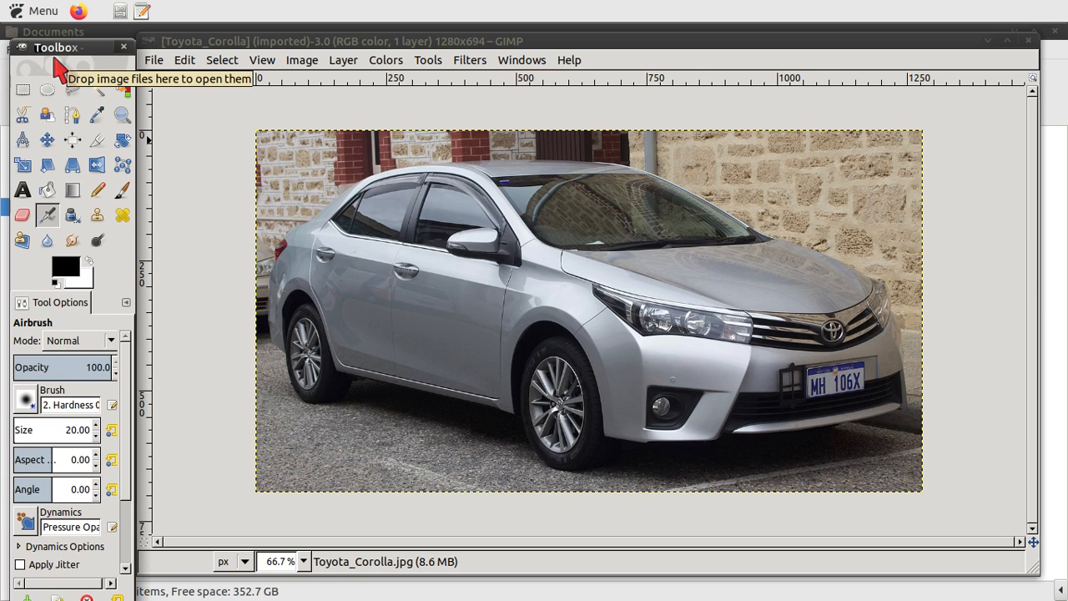
{"action": "left_click_drag", "start_coordinate": [68, 48], "coordinate": [66, 34]}
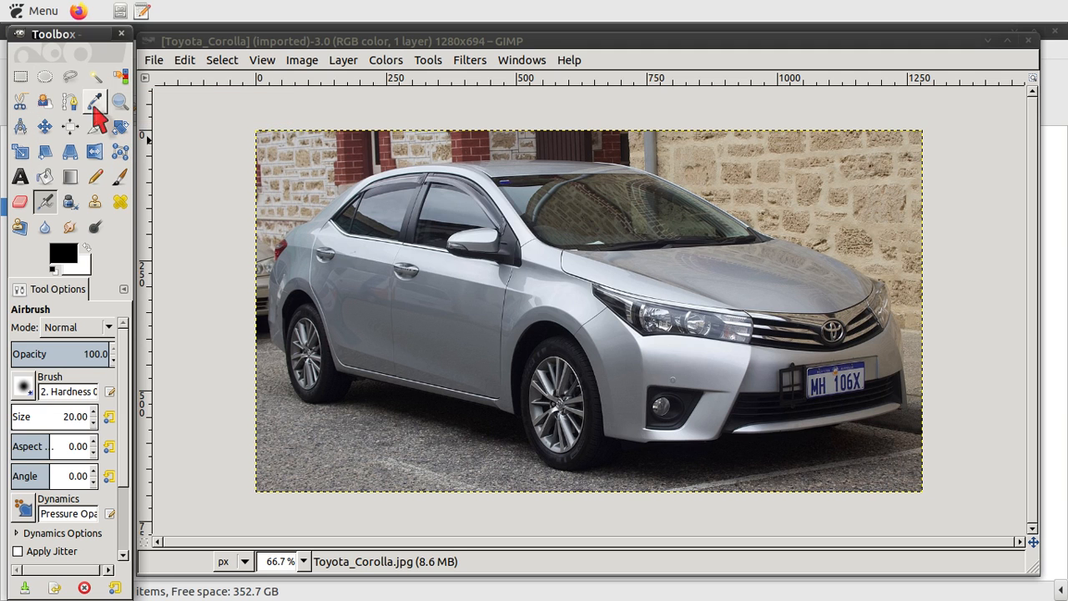
{"action": "left_click", "coordinate": [93, 179]}
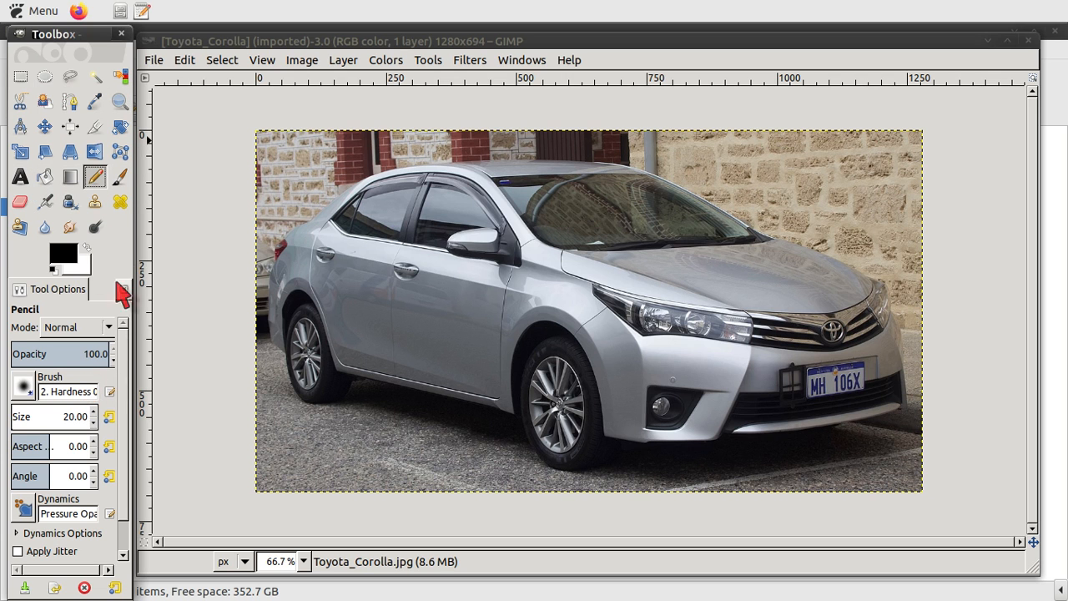
{"action": "left_click_drag", "start_coordinate": [96, 34], "coordinate": [152, 30]}
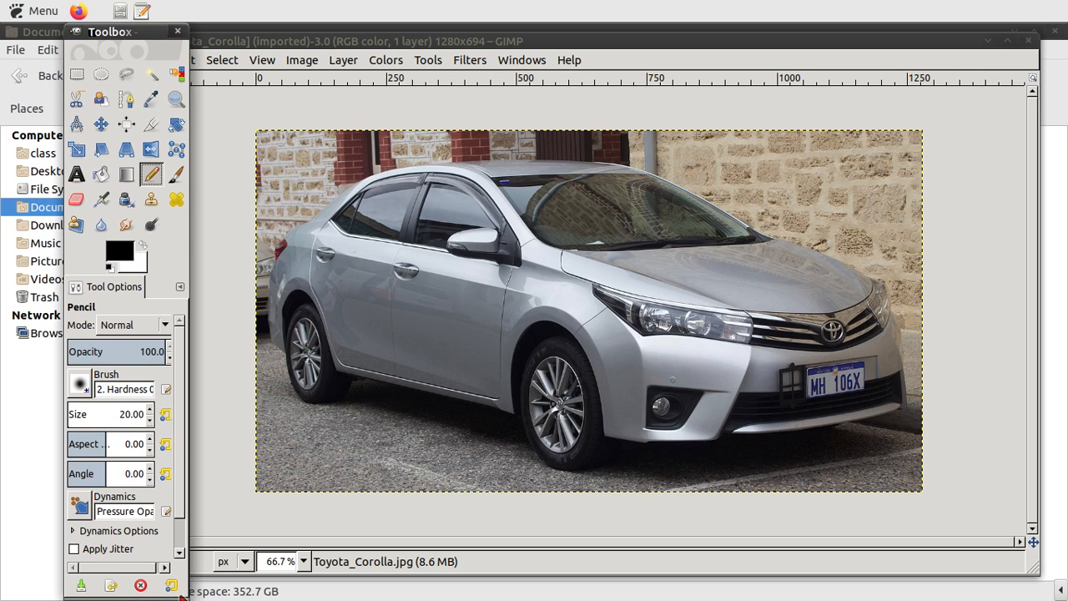
{"action": "left_click_drag", "start_coordinate": [173, 588], "coordinate": [250, 542]}
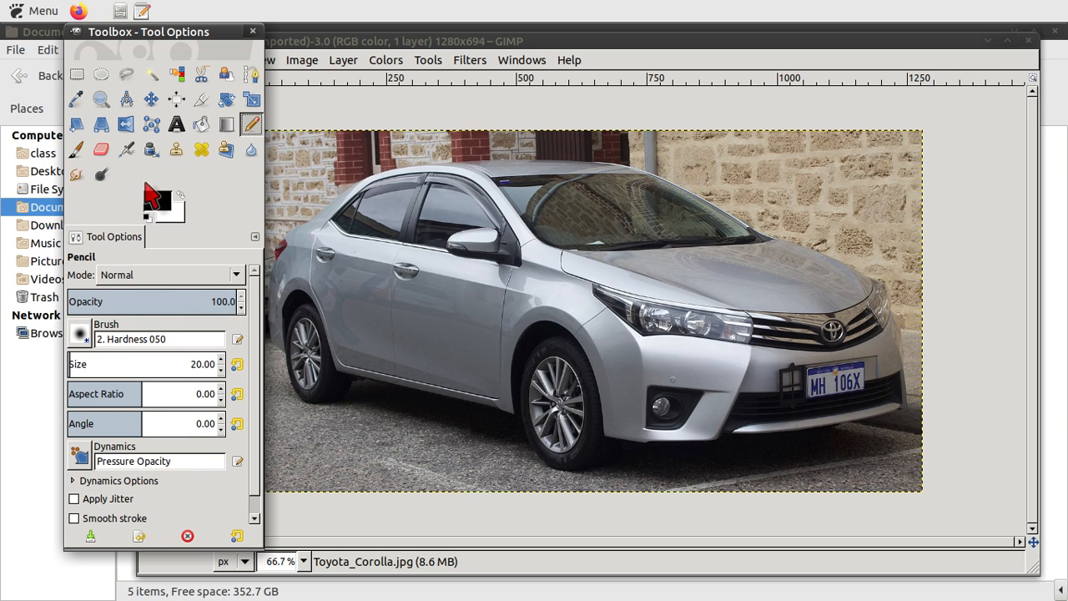
{"action": "left_click_drag", "start_coordinate": [147, 32], "coordinate": [98, 32]}
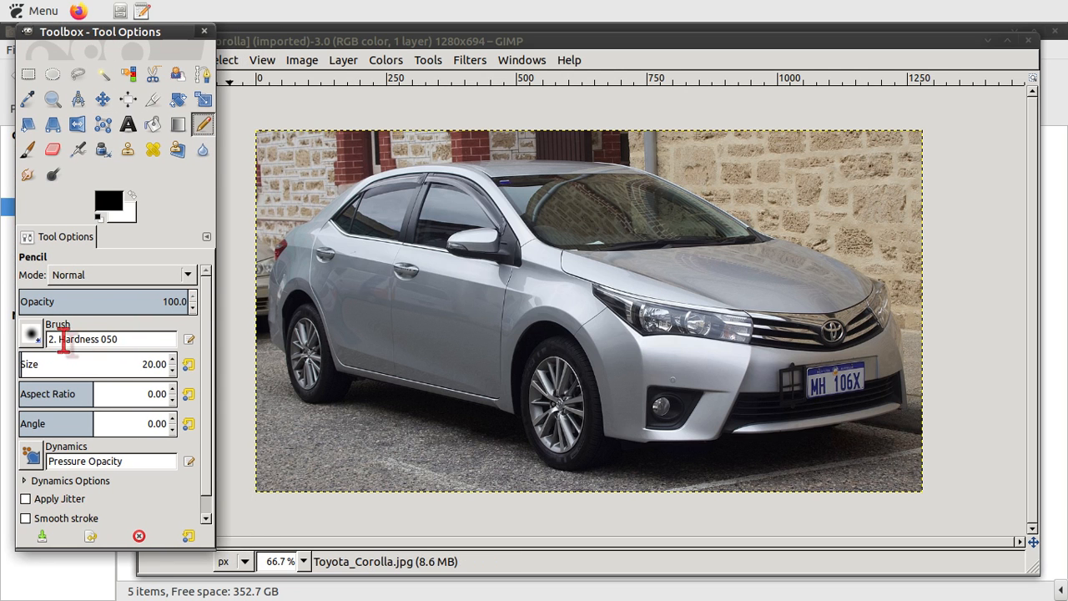
Look through the brushes, draw a black Pencil loop about 280 by 165 px on the wall above the hood, and move the image window clear.
{"action": "left_click", "coordinate": [33, 334]}
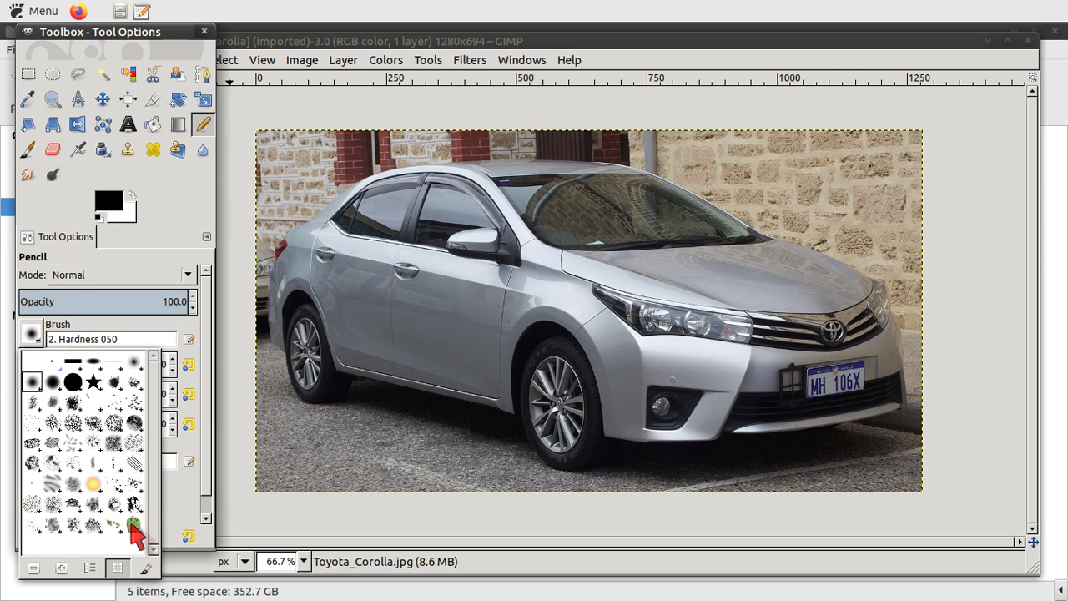
{"action": "left_click", "coordinate": [32, 336]}
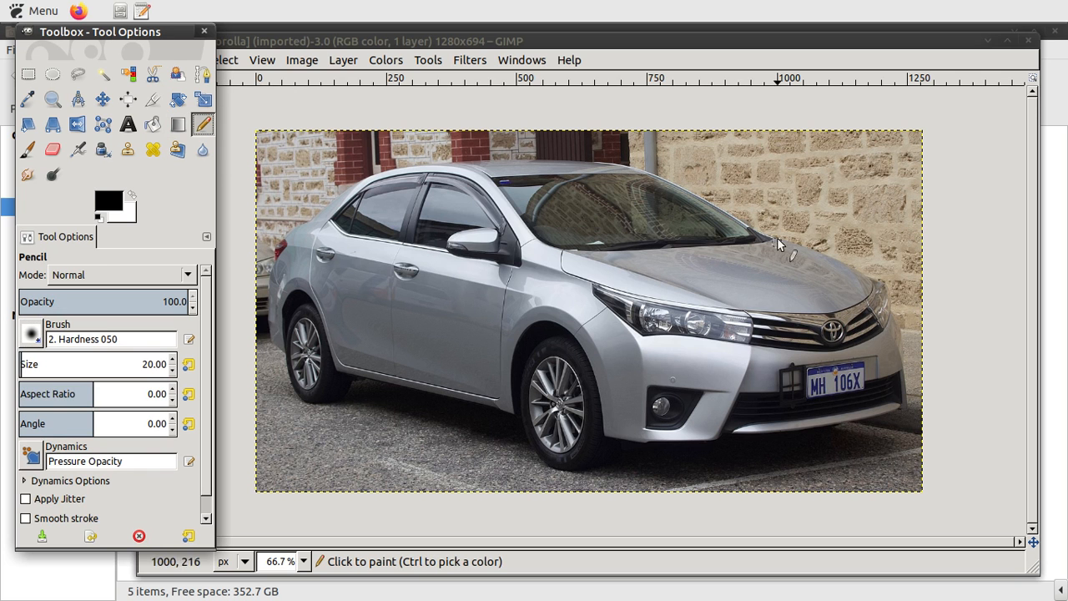
{"action": "mouse_move", "coordinate": [734, 158]}
{"action": "left_mouse_down"}
{"action": "mouse_move", "coordinate": [844, 164]}
{"action": "mouse_move", "coordinate": [870, 217]}
{"action": "mouse_move", "coordinate": [855, 234]}
{"action": "mouse_move", "coordinate": [772, 227]}
{"action": "mouse_move", "coordinate": [744, 211]}
{"action": "mouse_move", "coordinate": [740, 160]}
{"action": "left_mouse_up"}
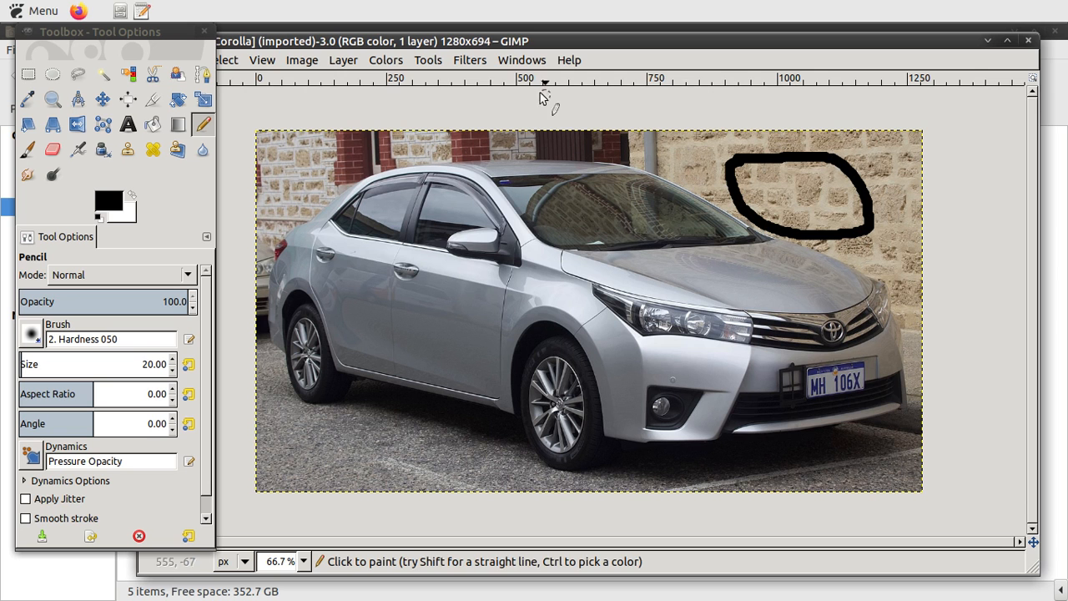
{"action": "left_click_drag", "start_coordinate": [517, 40], "coordinate": [601, 46]}
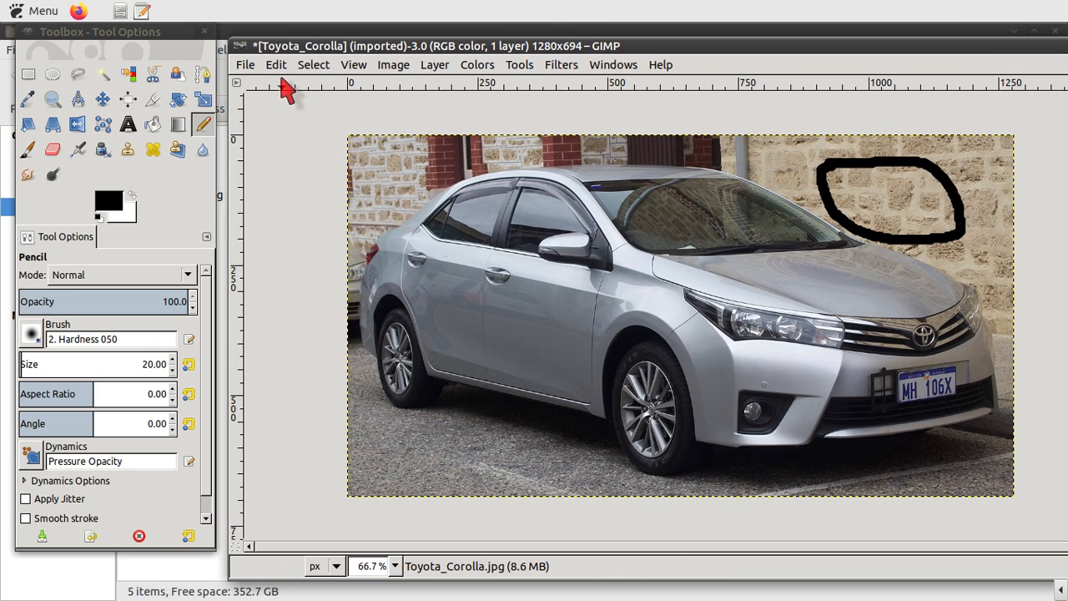
{"action": "left_click", "coordinate": [246, 64]}
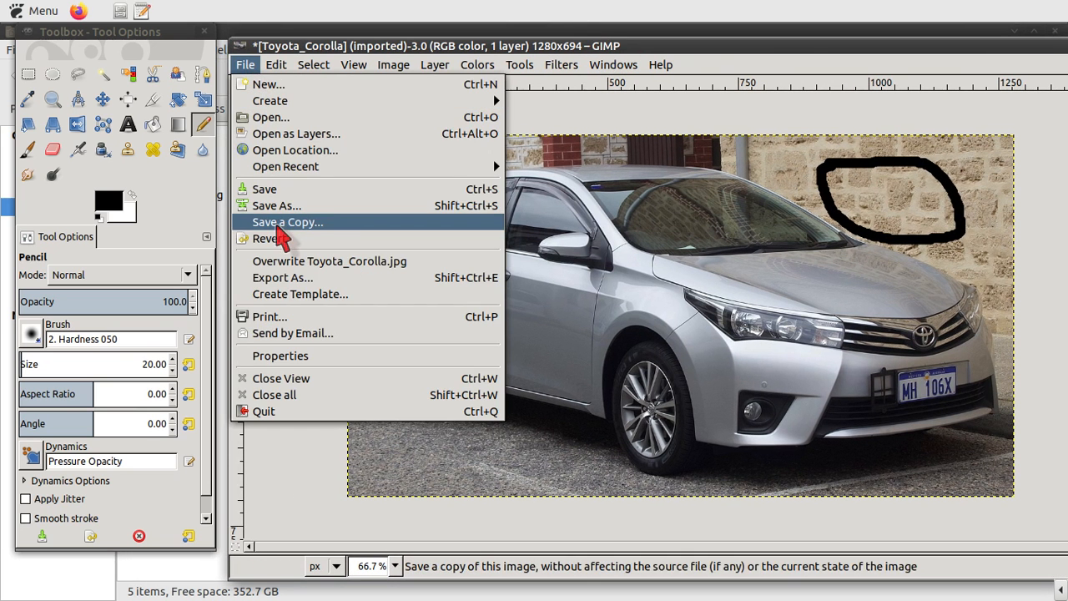
{"action": "left_click", "coordinate": [281, 207]}
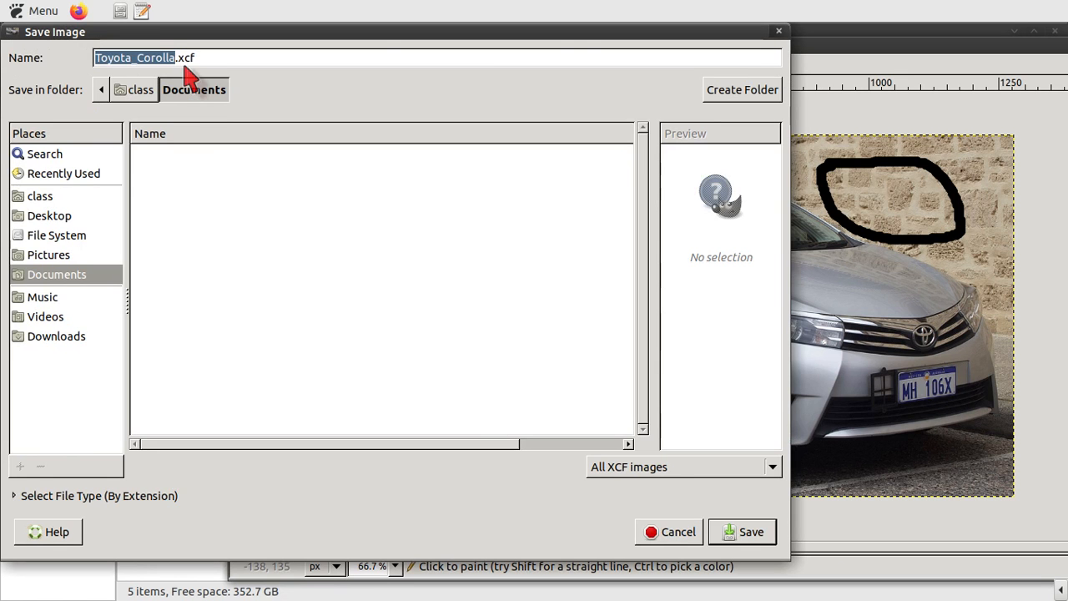
{"action": "left_click", "coordinate": [659, 539]}
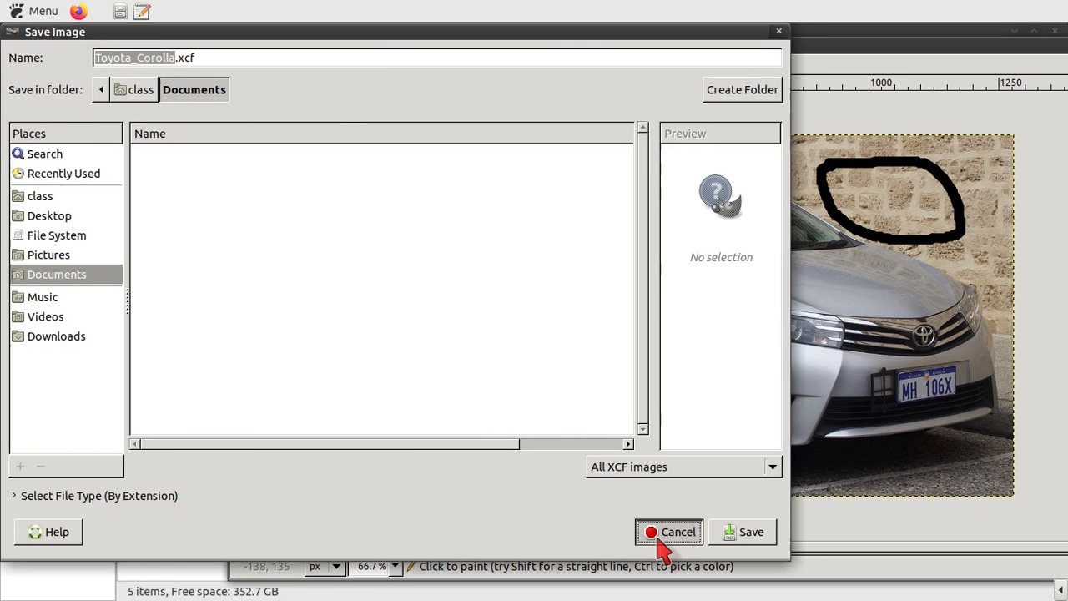
Begin exporting the edited image to the Documents folder under the name "Toyota_Corolla with my changes.jpg".
{"action": "left_click", "coordinate": [246, 64]}
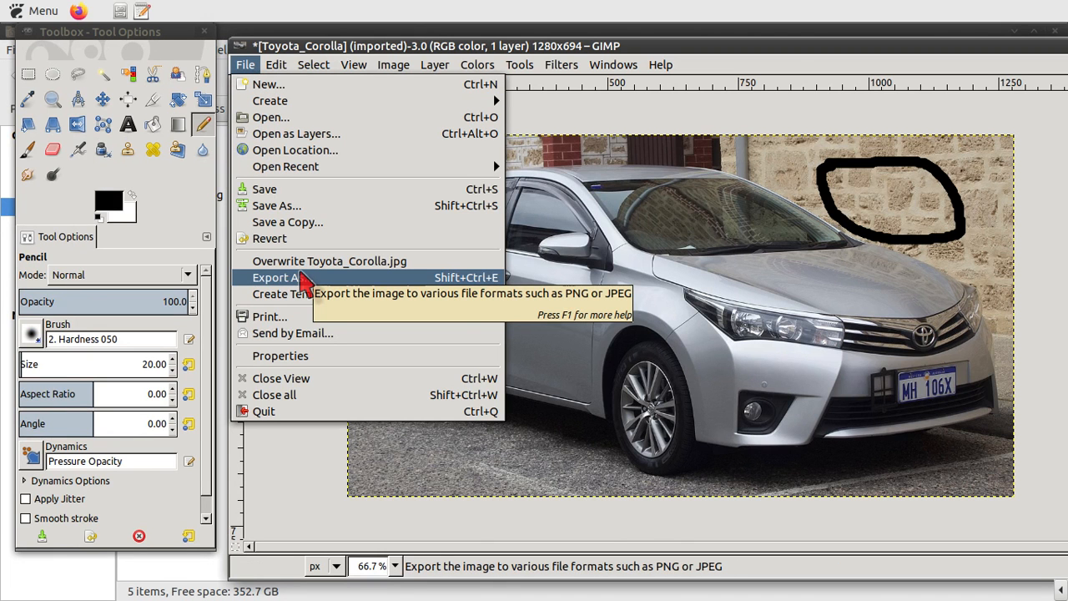
{"action": "left_click", "coordinate": [300, 276]}
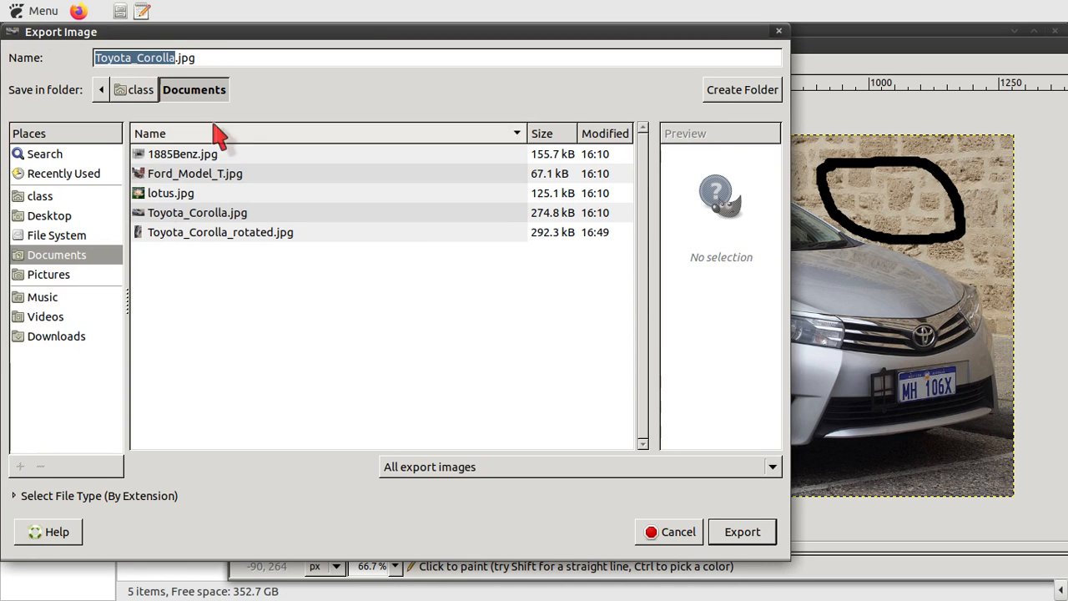
{"action": "left_click", "coordinate": [177, 58]}
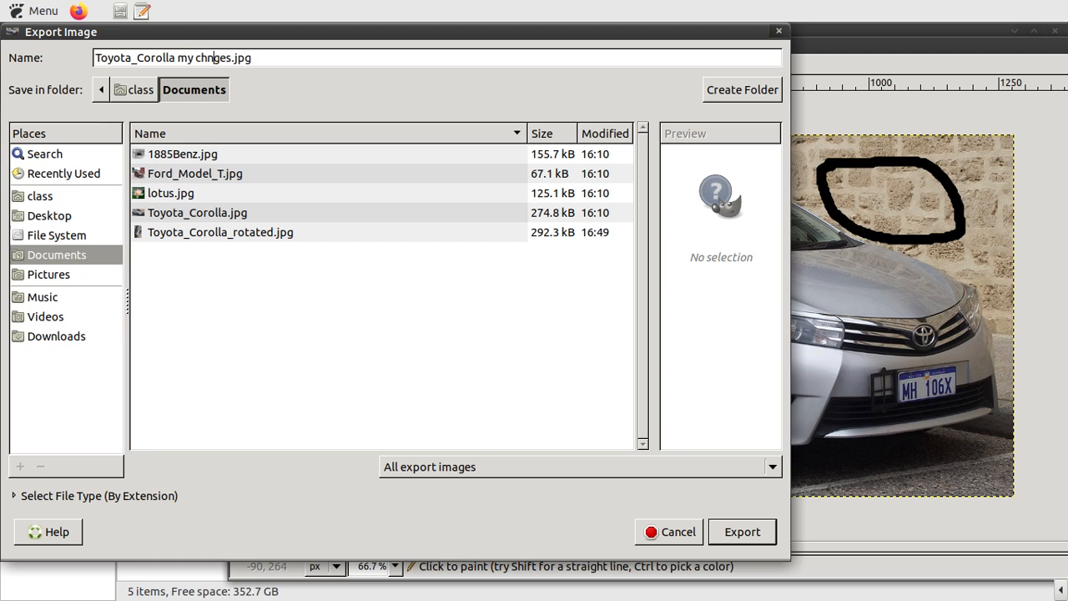
{"action": "key", "text": "shift+Left"}
{"action": "key", "text": "shift+Left"}
{"action": "key", "text": "shift+Left"}
{"action": "key", "text": "shift+Left"}
{"action": "key", "text": "shift+Left"}
{"action": "key", "text": "shift+Left"}
{"action": "key", "text": "shift+Left"}
{"action": "key", "text": "shift+Left"}
{"action": "key", "text": "shift+Left"}
{"action": "key", "text": "shift+Left"}
{"action": "key", "text": "shift+Left"}
{"action": "key", "text": "shift+Left"}
{"action": "key", "text": "shift+Left"}
{"action": "key", "text": "shift+Left"}
{"action": "key", "text": "shift+Left"}
{"action": "key", "text": "shift+Left"}
{"action": "key", "text": "End"}
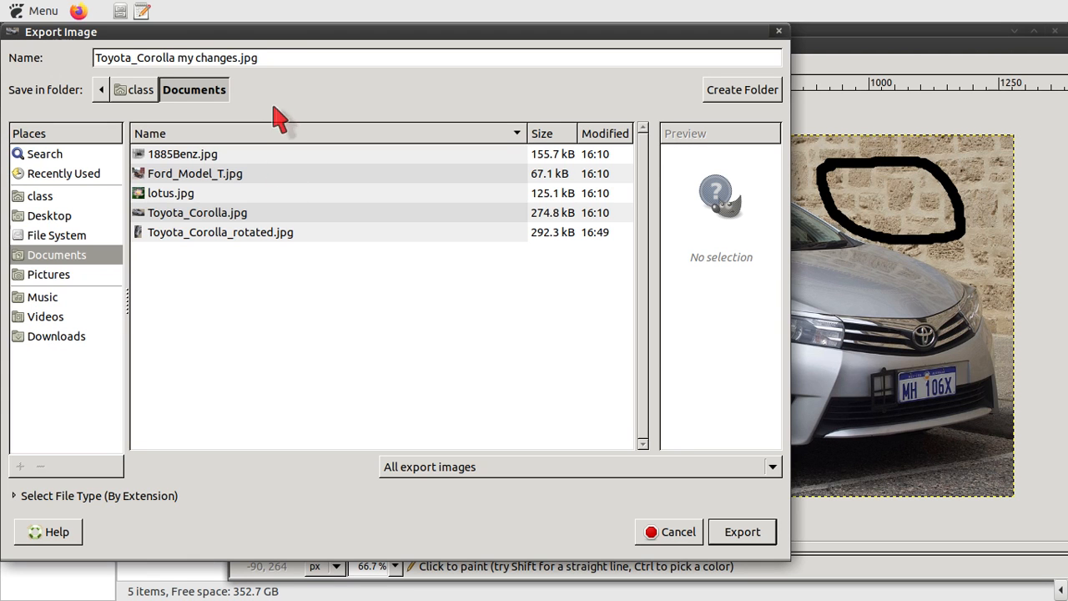
{"action": "type", "text": "with"}
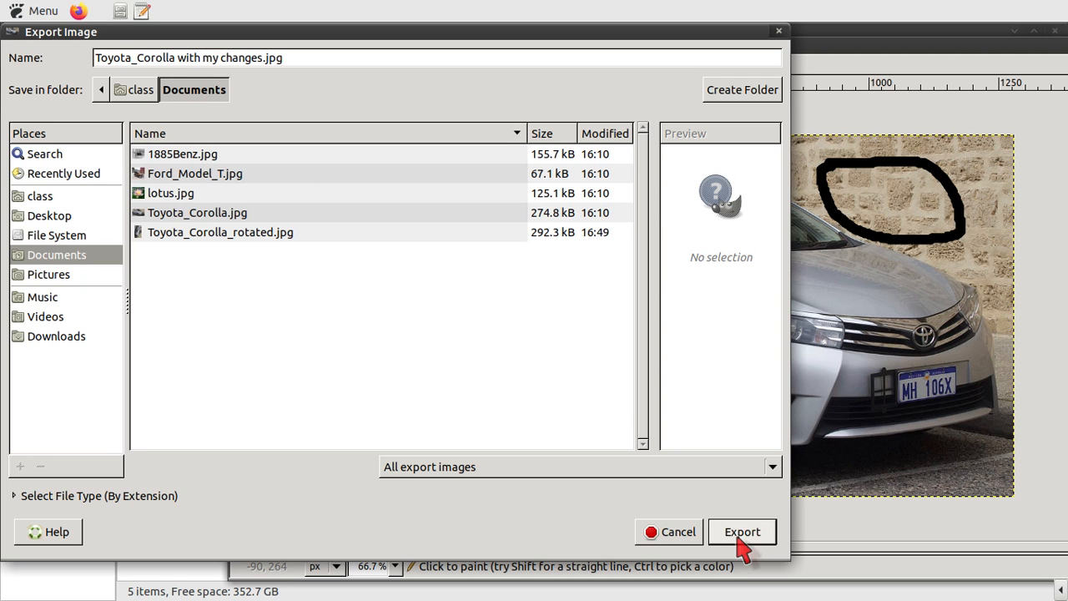
Export the edited car image as a JPEG with quality 90.
{"action": "double_click", "coordinate": [273, 58]}
{"action": "left_click", "coordinate": [740, 534]}
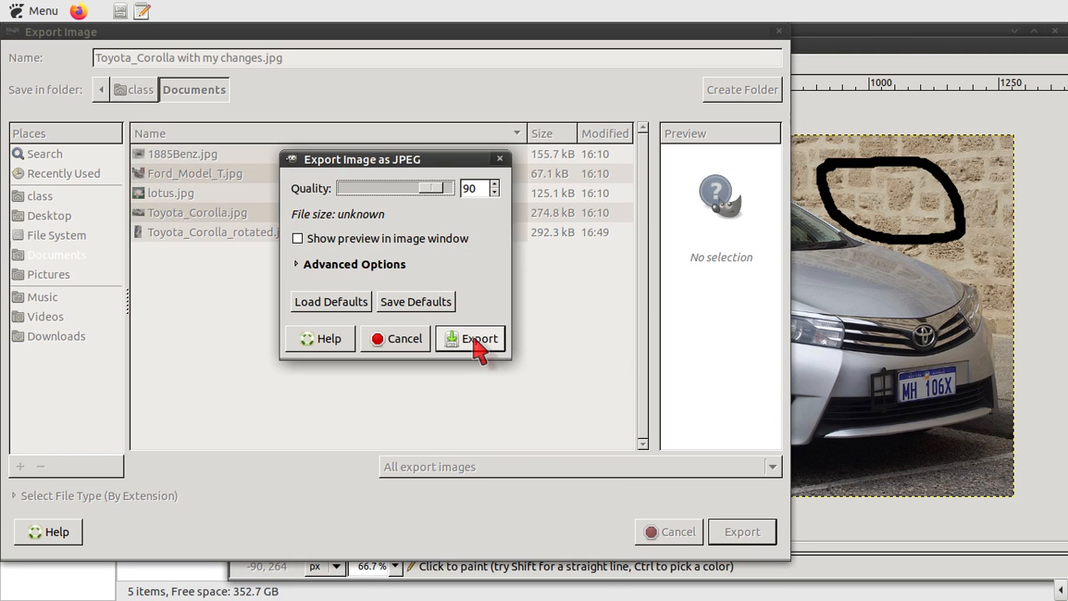
{"action": "left_click", "coordinate": [475, 339]}
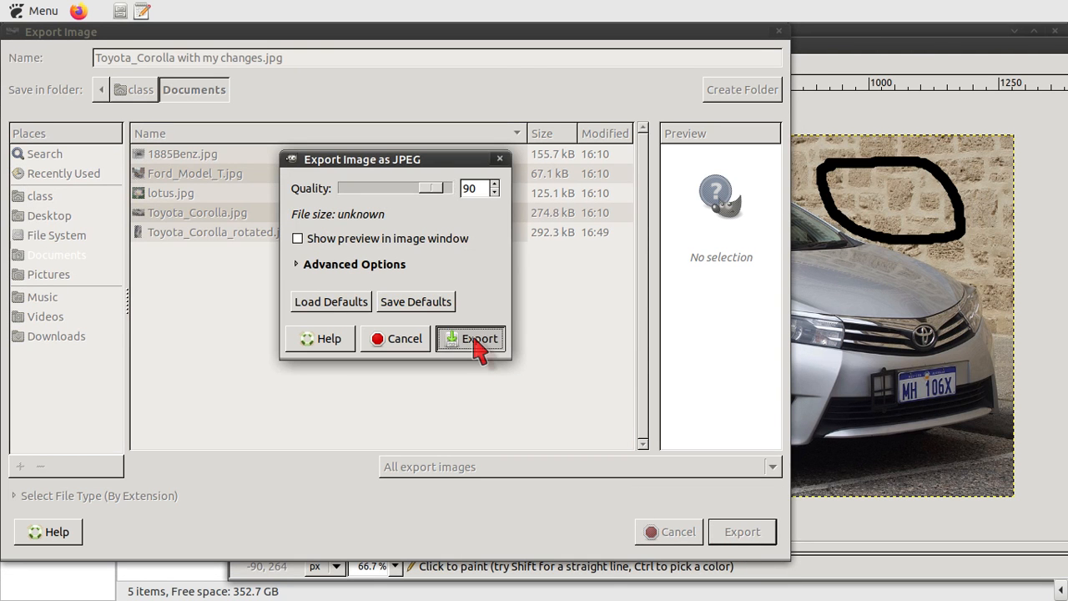
Switch to the Documents folder in the file manager, view "Toyota_Corolla with my changes.jpg" in the image viewer, and close it.
{"action": "left_click", "coordinate": [142, 591]}
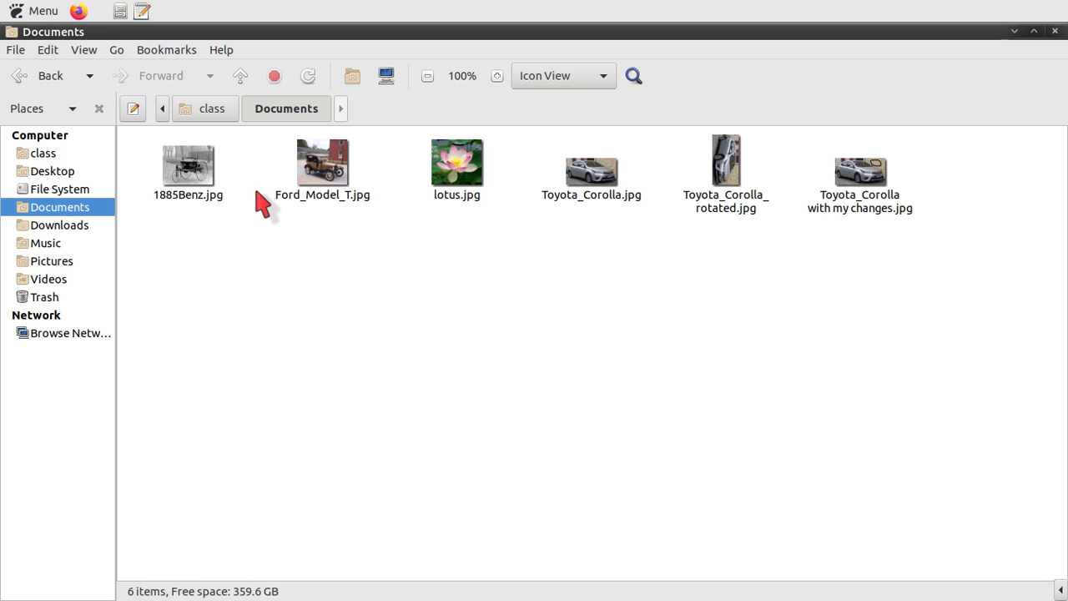
{"action": "double_click", "coordinate": [856, 198]}
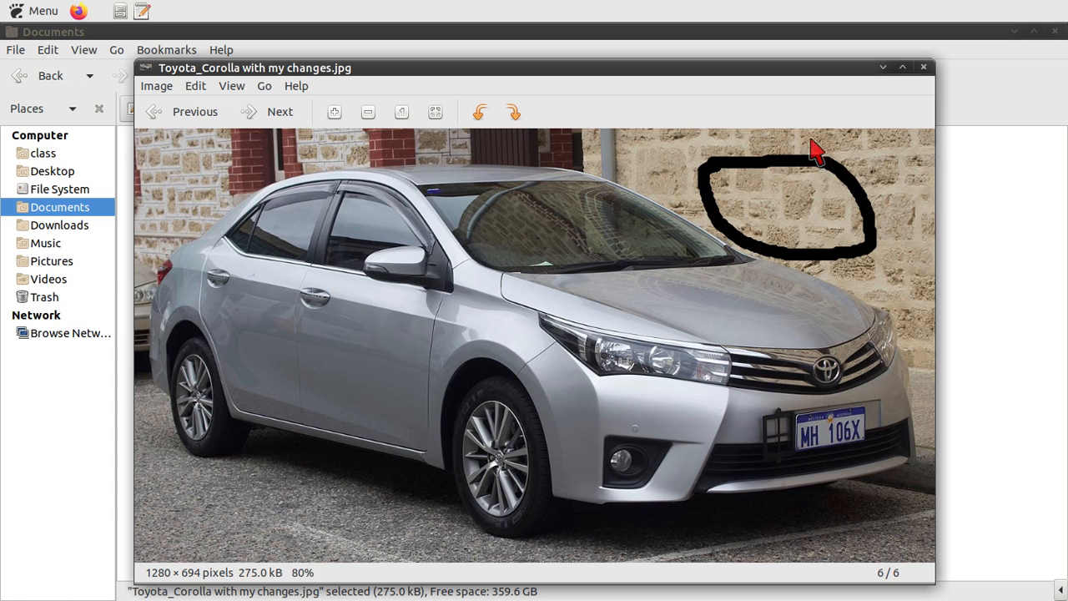
{"action": "left_click", "coordinate": [923, 66]}
{"action": "left_click", "coordinate": [824, 352]}
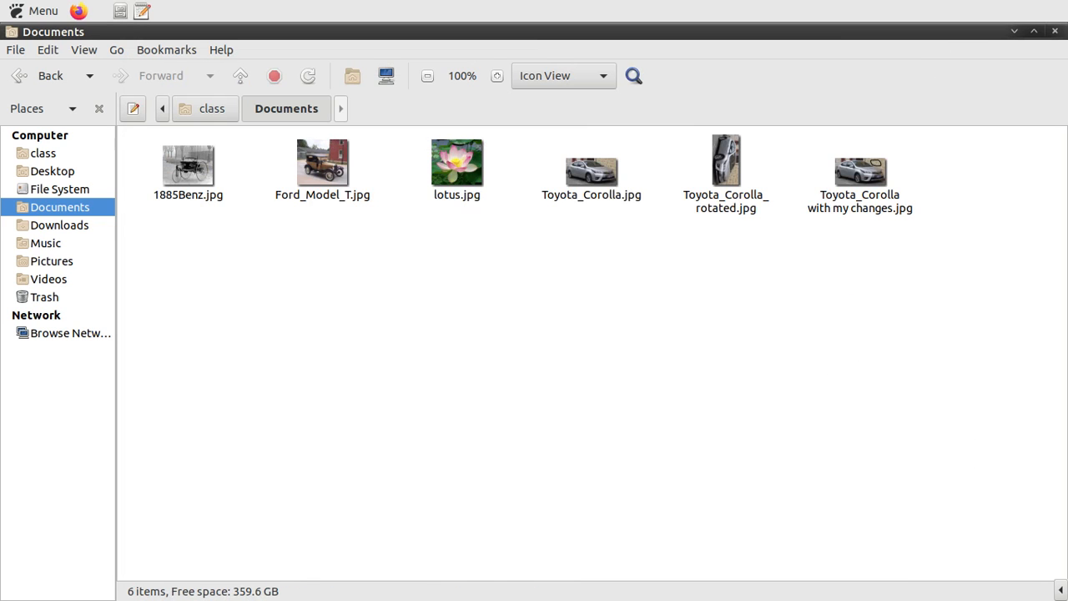
Switch back to GIMP, open the foreground color for editing, and move and enlarge the color dialog over the image.
{"action": "key", "text": "alt+Tab"}
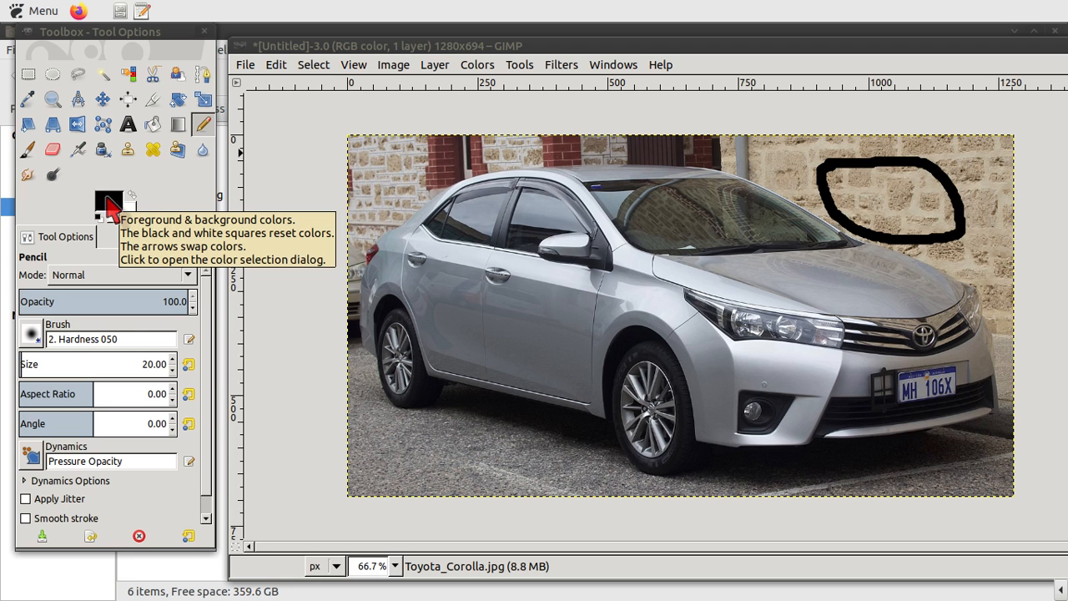
{"action": "left_click", "coordinate": [106, 200]}
{"action": "left_click", "coordinate": [106, 199]}
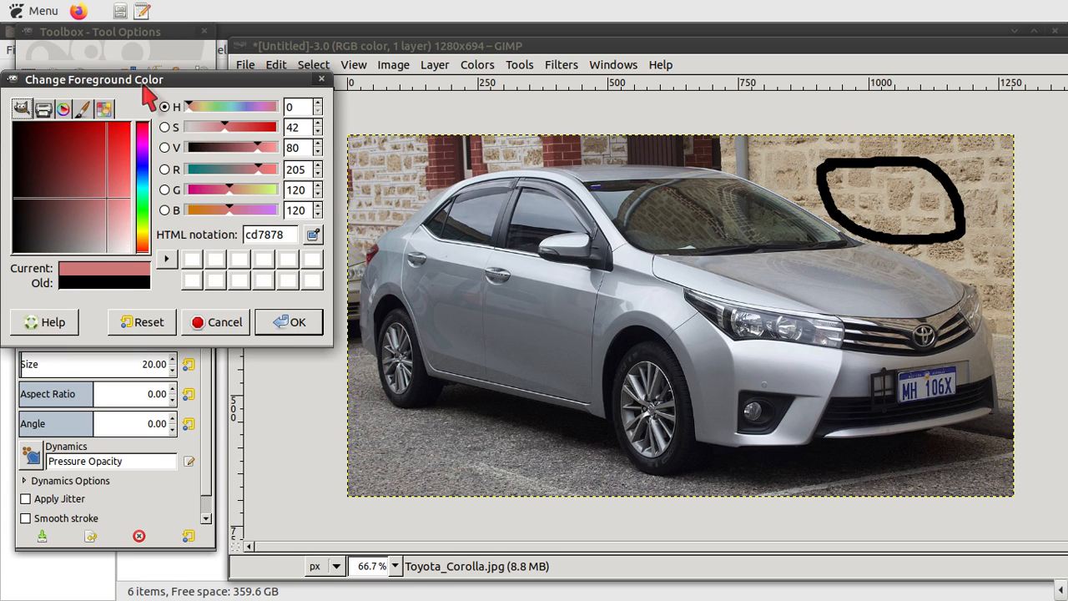
{"action": "left_click_drag", "start_coordinate": [143, 81], "coordinate": [494, 86]}
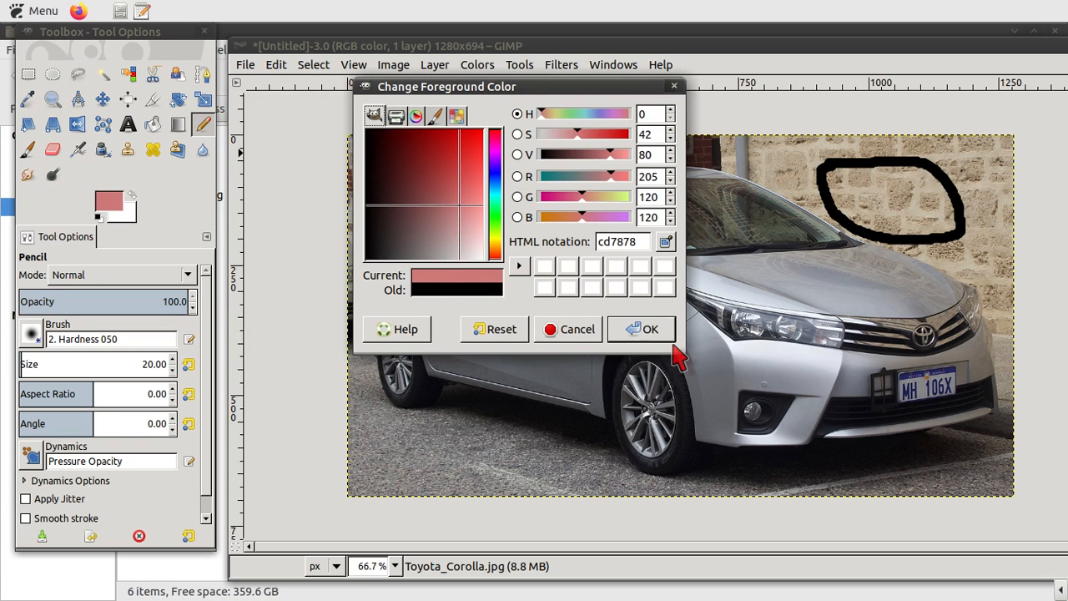
{"action": "left_click_drag", "start_coordinate": [680, 352], "coordinate": [983, 506]}
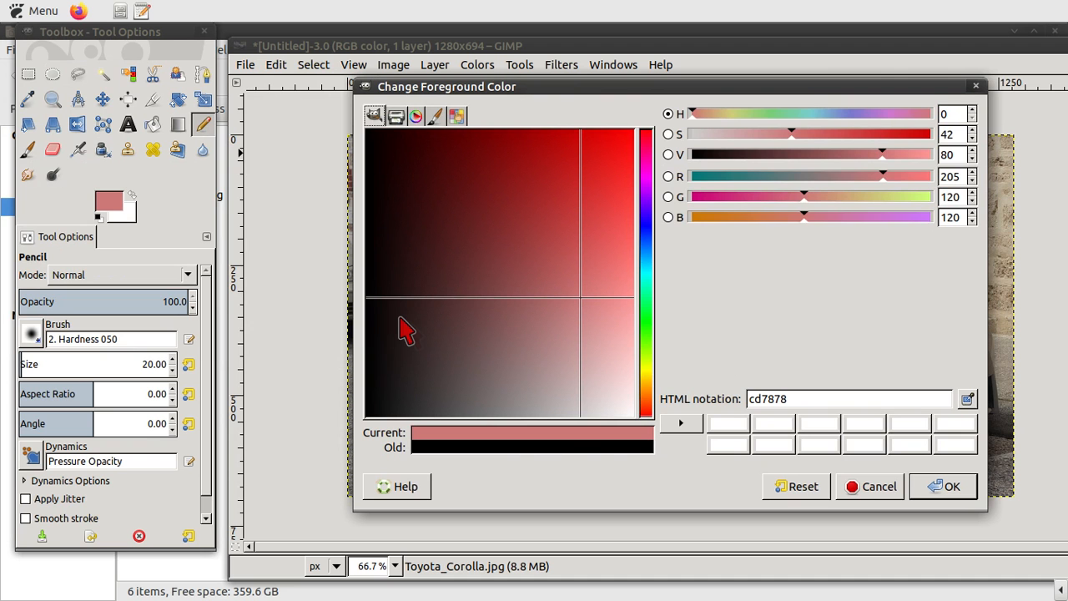
Try green and red foreground colors on the color wheel, ending on red df2d1a.
{"action": "left_click", "coordinate": [417, 116]}
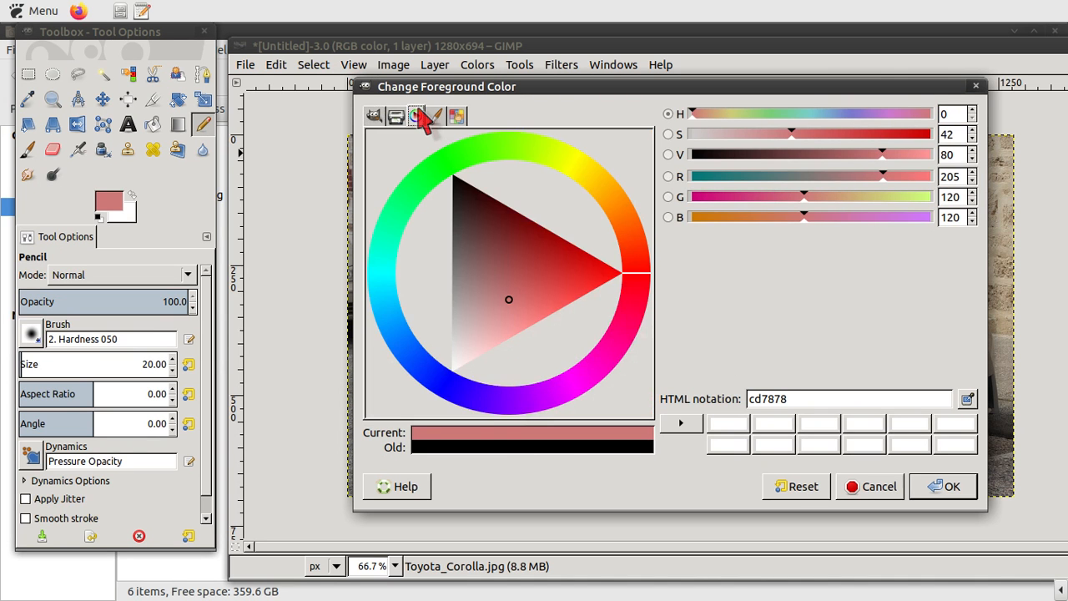
{"action": "left_click", "coordinate": [458, 166]}
{"action": "left_click_drag", "start_coordinate": [474, 206], "coordinate": [489, 205]}
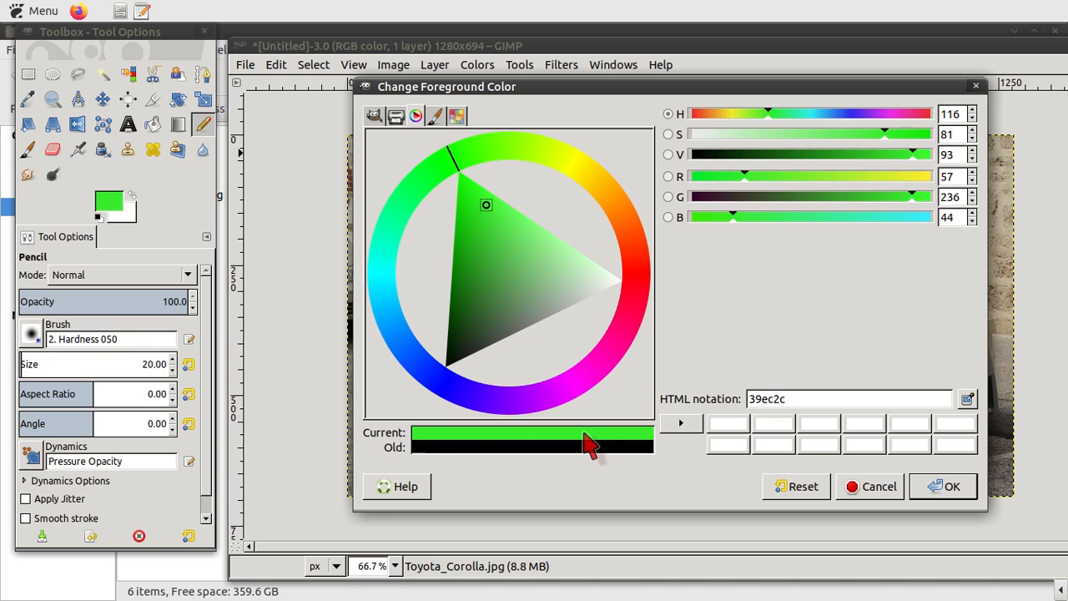
{"action": "left_click_drag", "start_coordinate": [460, 160], "coordinate": [633, 261]}
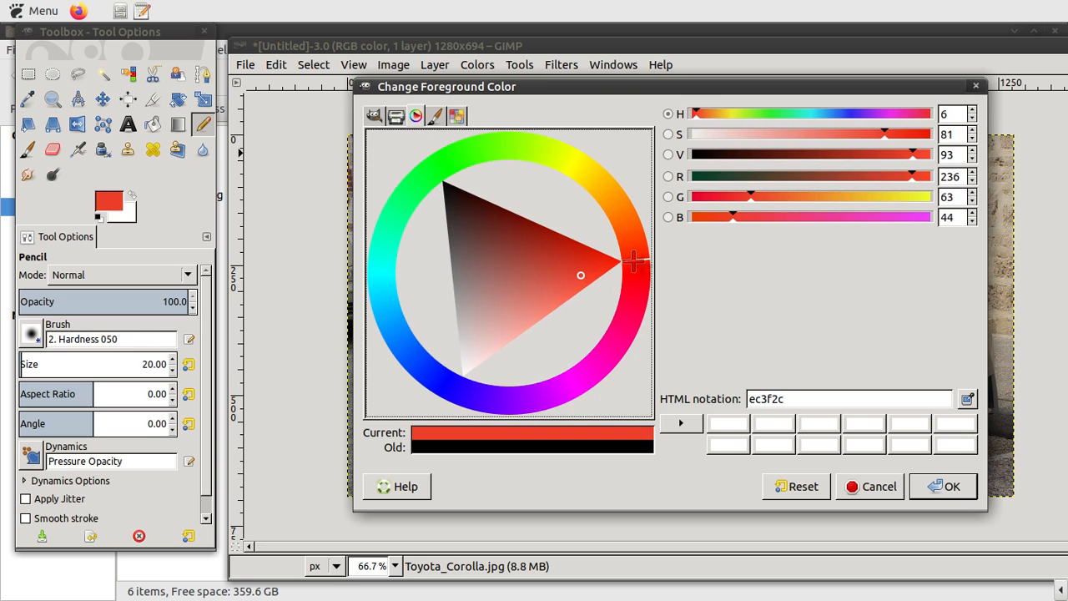
{"action": "left_click", "coordinate": [583, 263]}
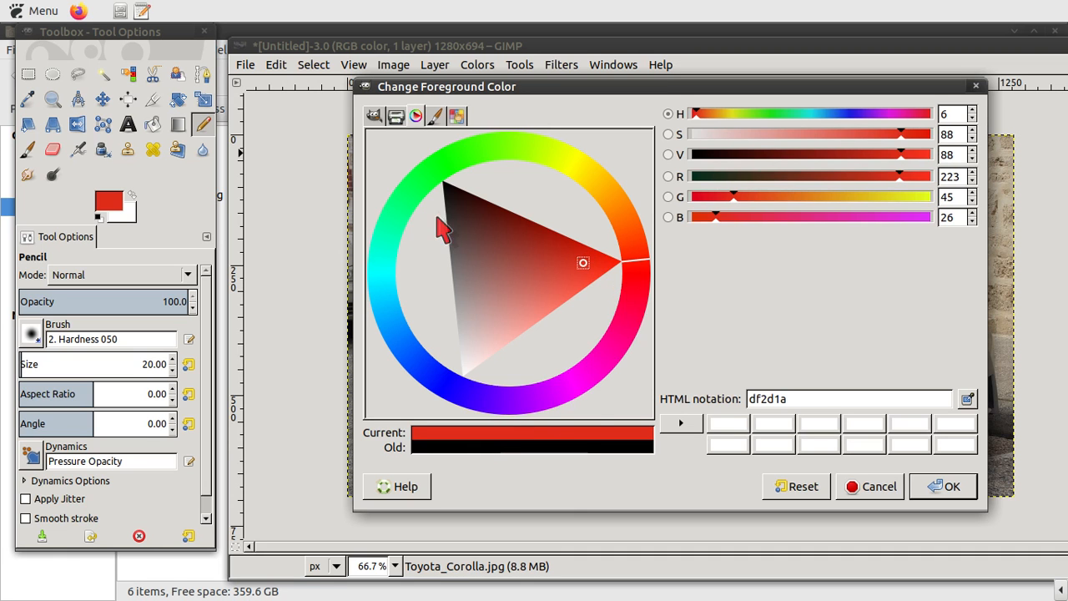
Try blue, magenta, pink, red and orange in the square color selector, ending on the muted brown 9b885c.
{"action": "left_click", "coordinate": [373, 116]}
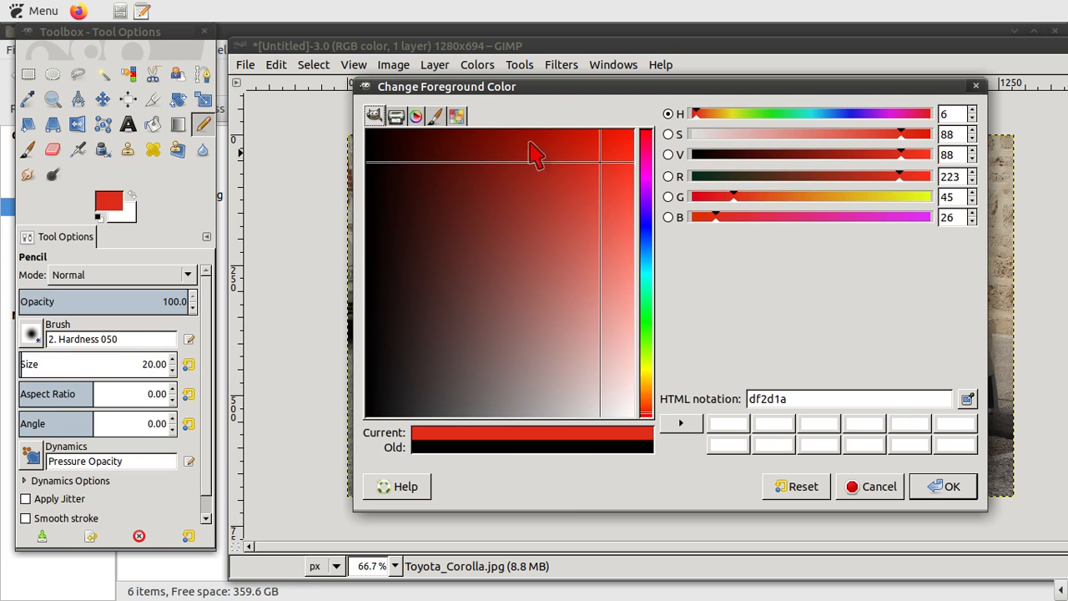
{"action": "left_click", "coordinate": [645, 235]}
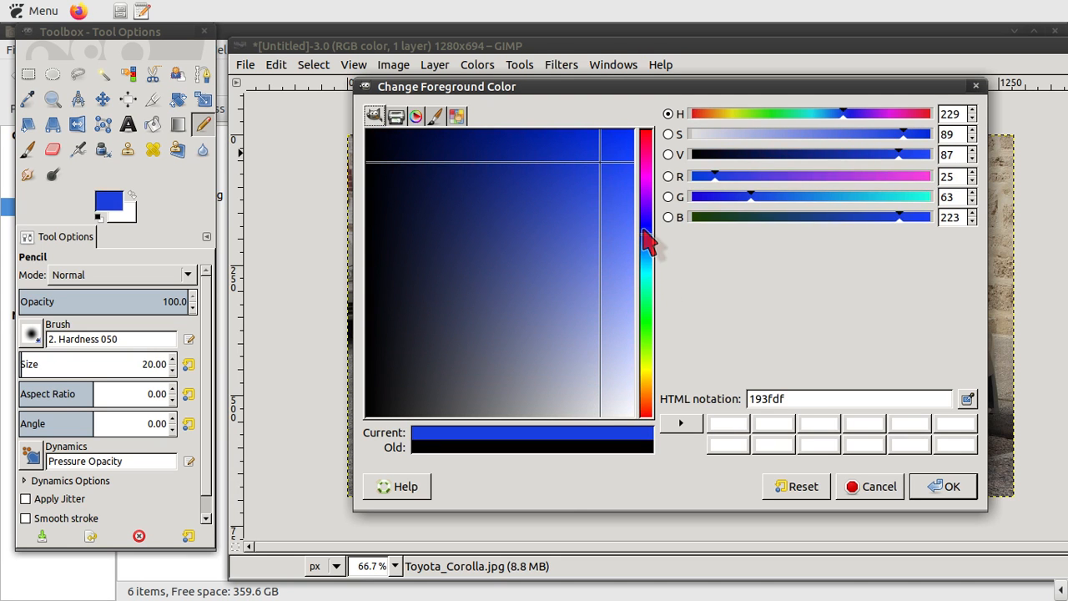
{"action": "left_click", "coordinate": [646, 179]}
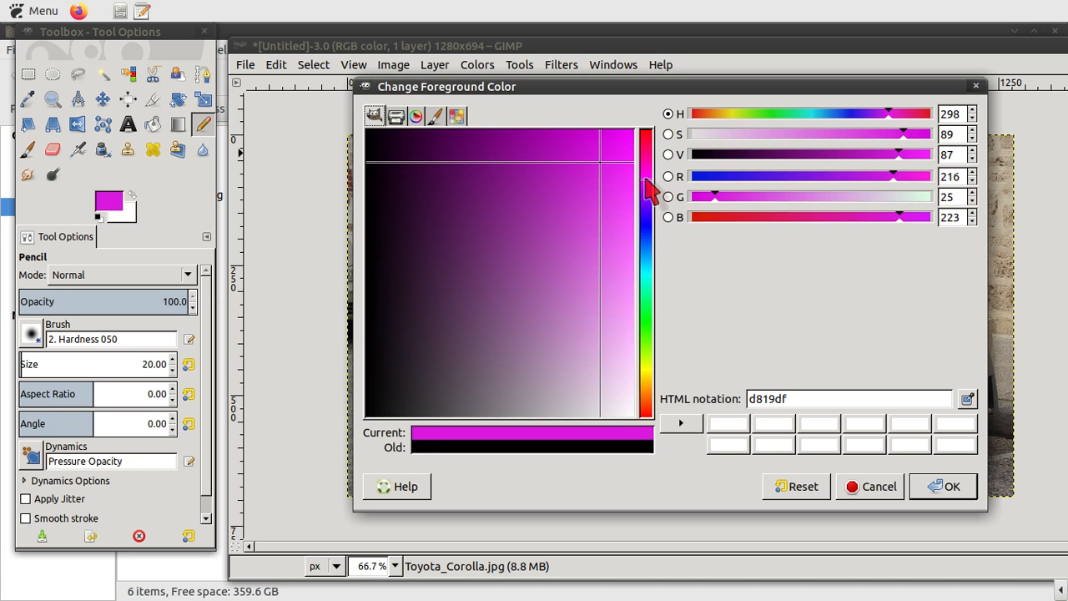
{"action": "left_click", "coordinate": [614, 154]}
{"action": "left_click_drag", "start_coordinate": [613, 152], "coordinate": [625, 192]}
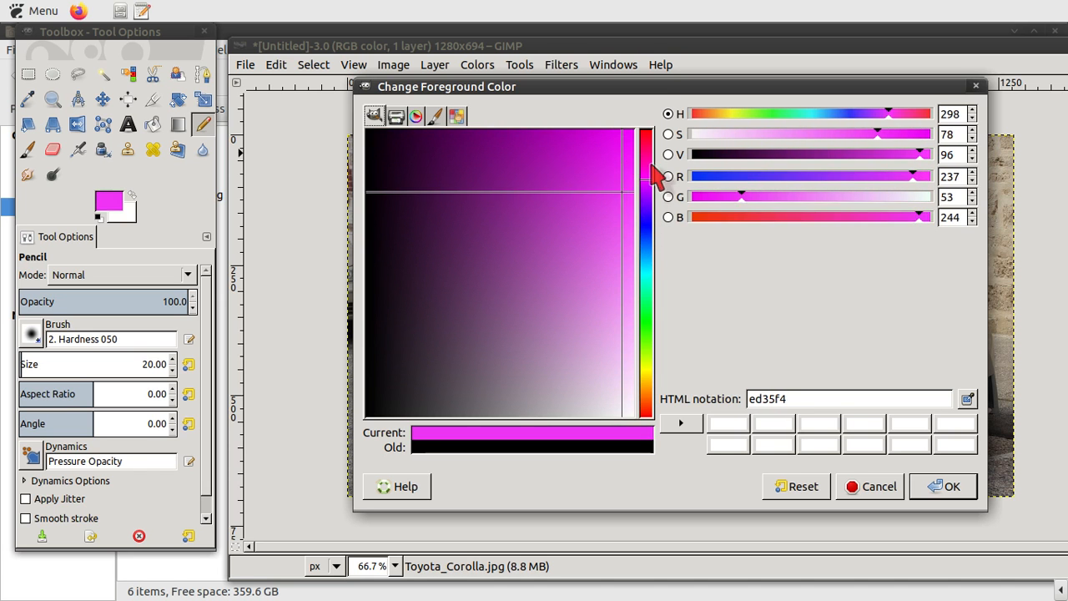
{"action": "left_click", "coordinate": [648, 168]}
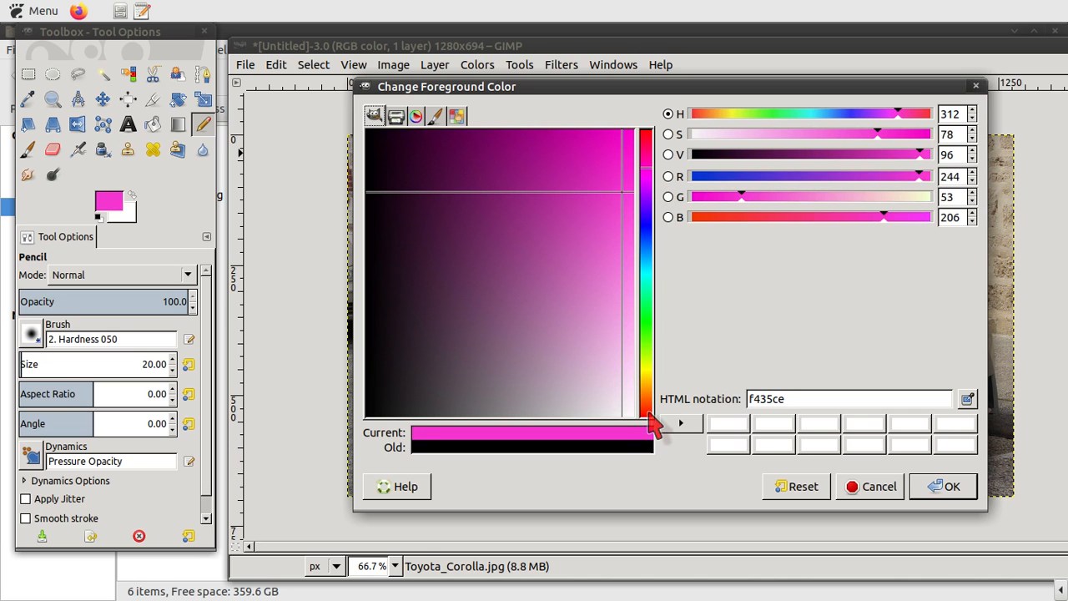
{"action": "left_click", "coordinate": [648, 407]}
{"action": "left_click", "coordinate": [649, 414]}
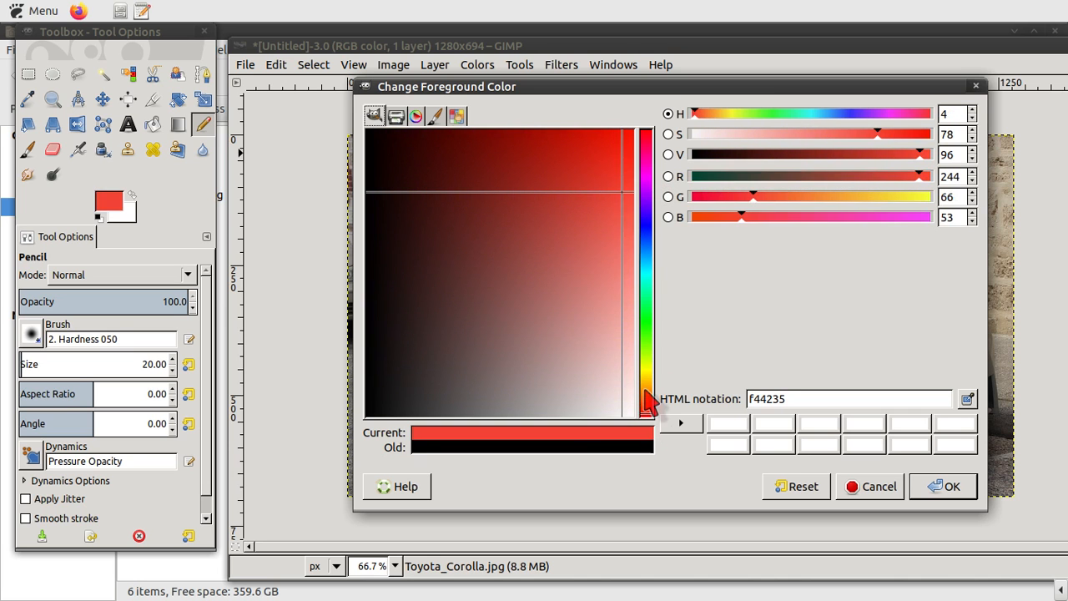
{"action": "left_click", "coordinate": [645, 378]}
{"action": "left_click", "coordinate": [645, 384]}
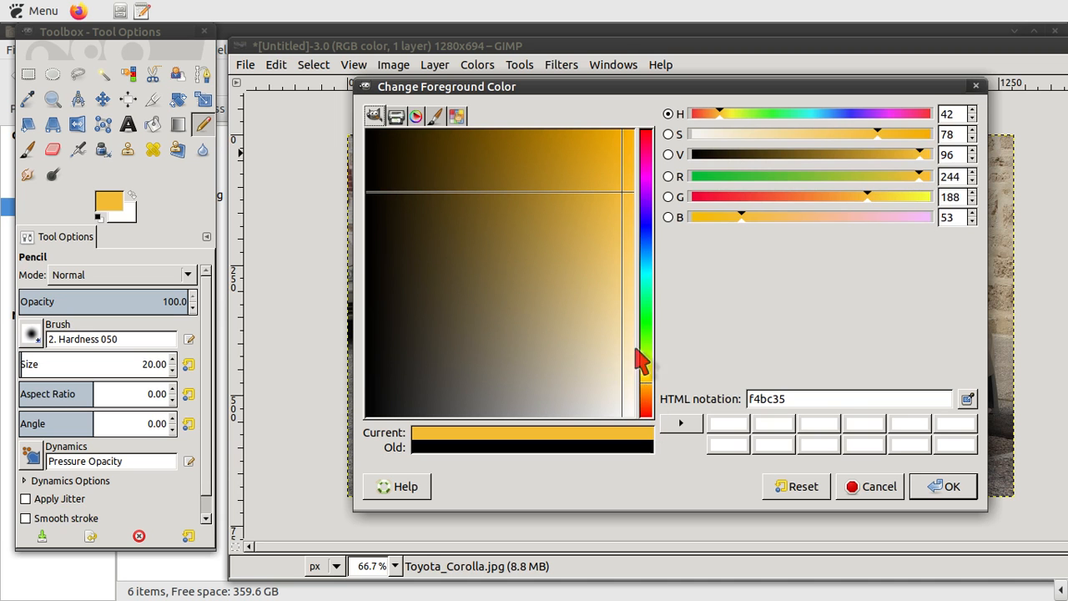
{"action": "left_click_drag", "start_coordinate": [610, 226], "coordinate": [534, 311]}
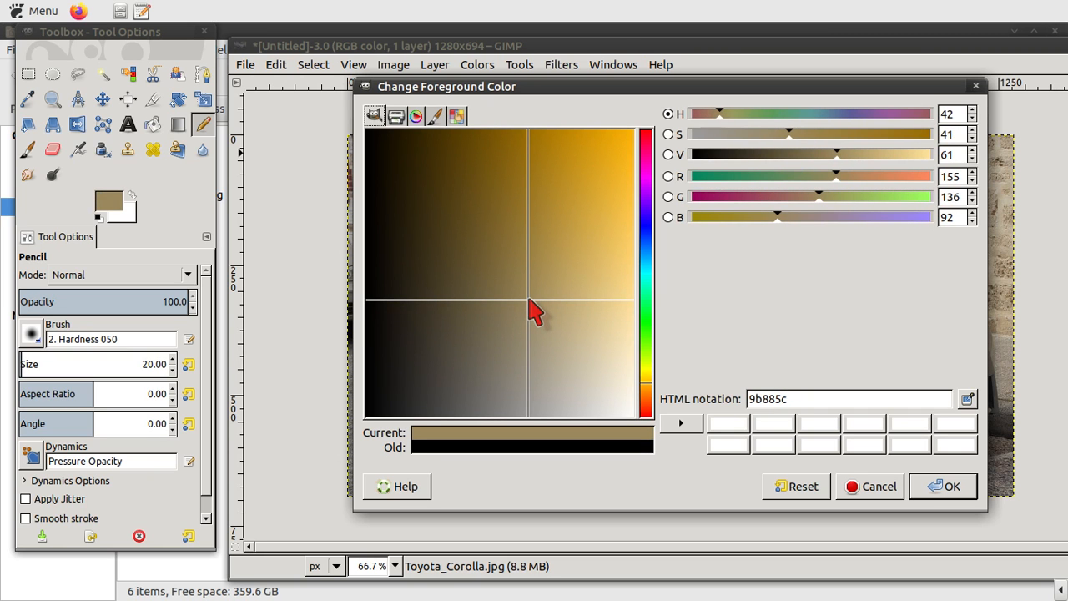
Try vivid, medium, dark and pale green shades for the foreground color, ending on bbfcba.
{"action": "left_click", "coordinate": [647, 325]}
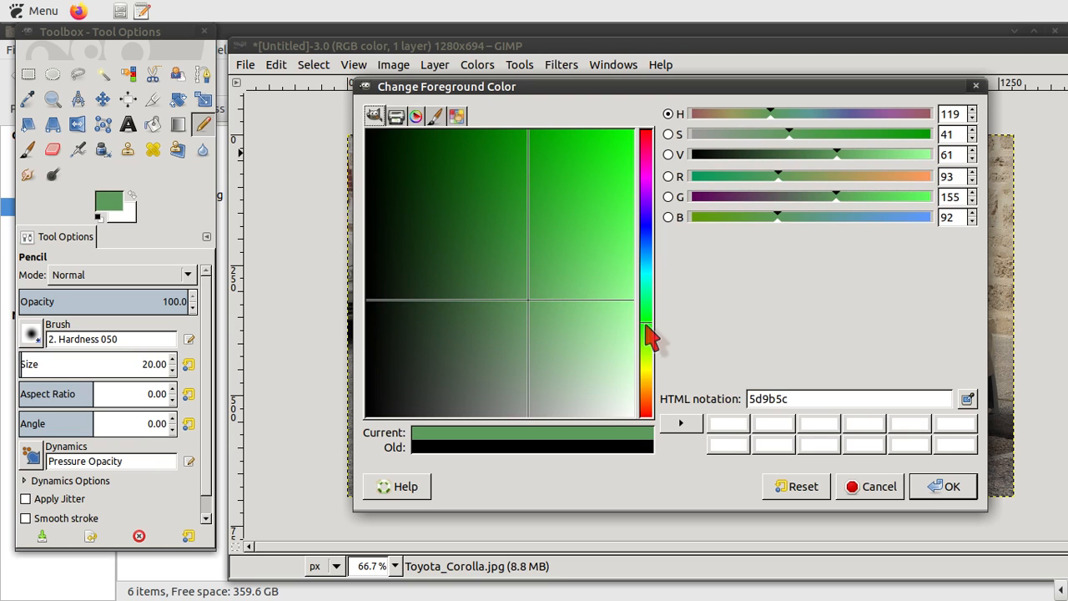
{"action": "left_click", "coordinate": [616, 156]}
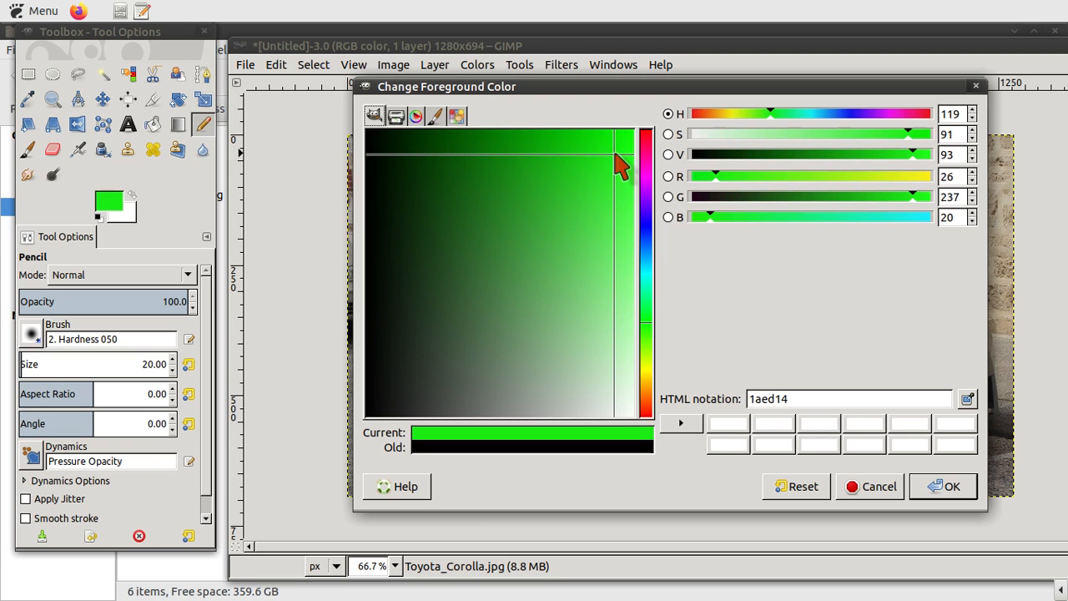
{"action": "left_click", "coordinate": [587, 200]}
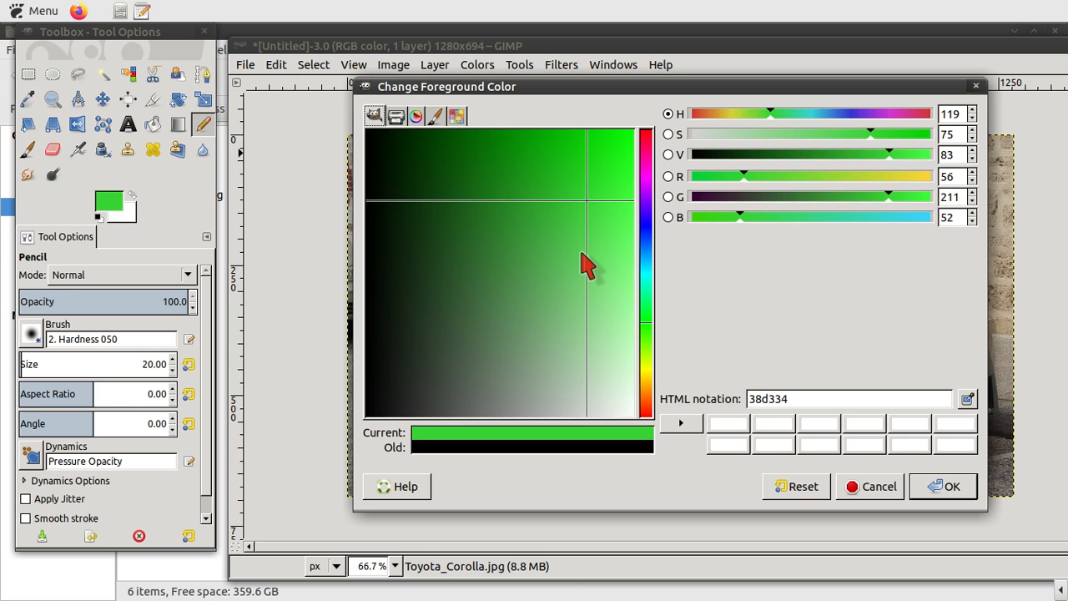
{"action": "left_click", "coordinate": [409, 289]}
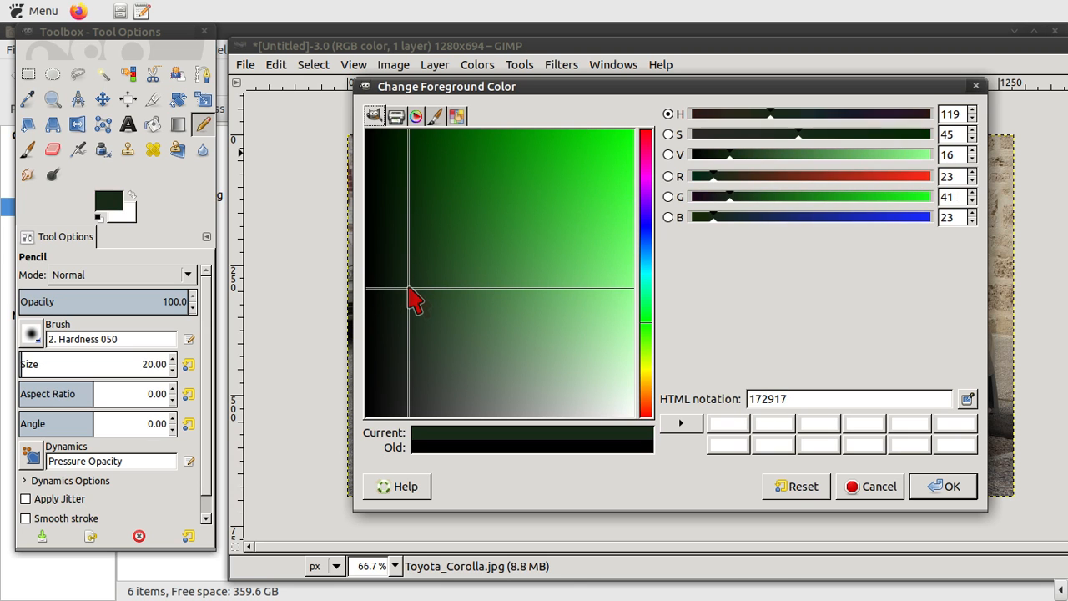
{"action": "left_click", "coordinate": [631, 341]}
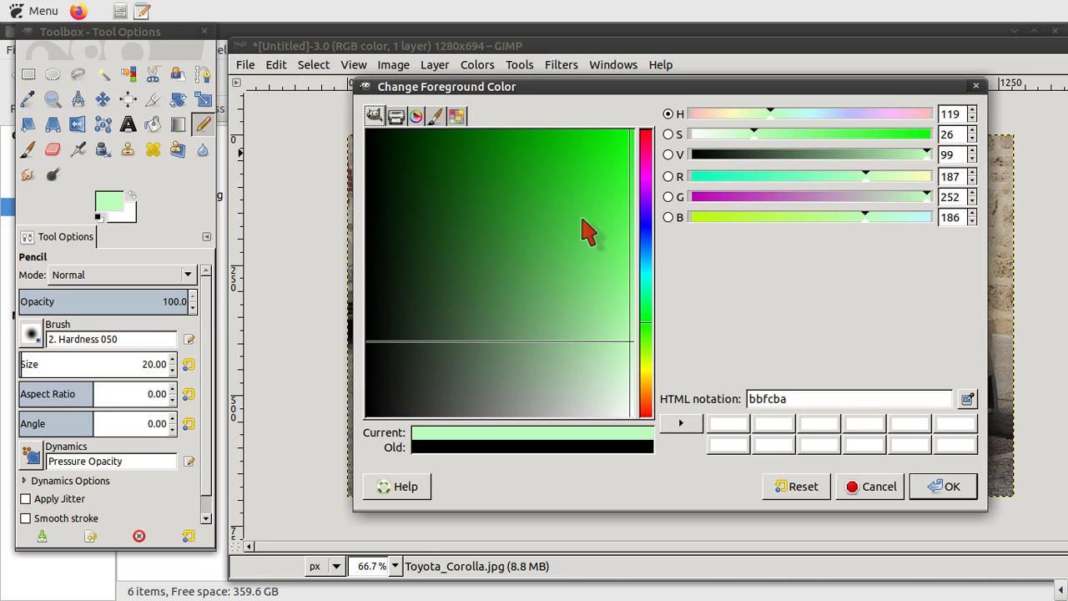
Set the foreground color to blue 140fec and draw a Pencil loop about 220 by 245 px over the car's lower rear door.
{"action": "left_click", "coordinate": [647, 224]}
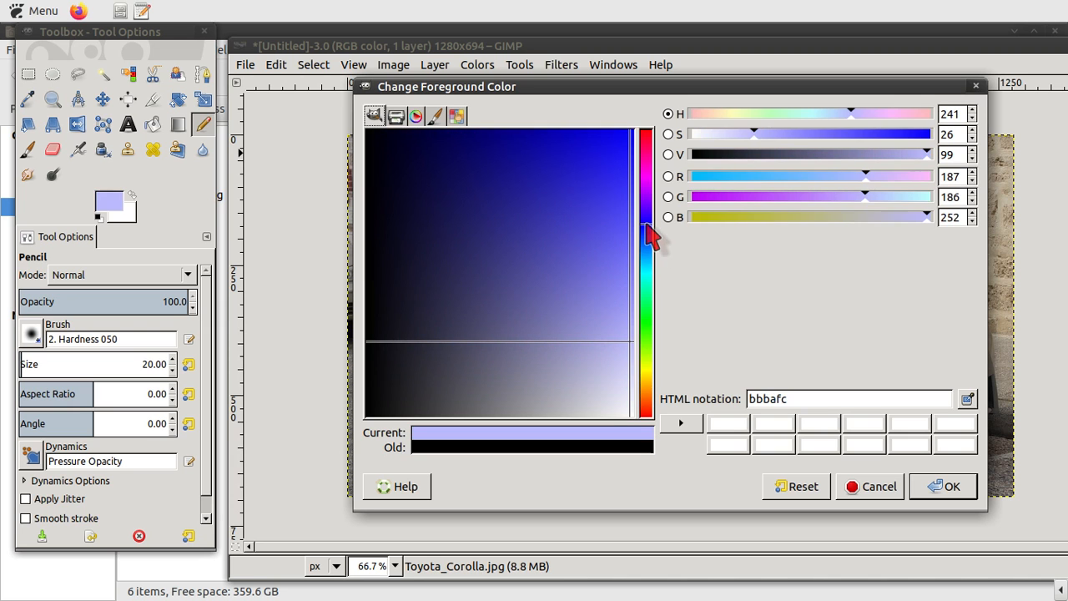
{"action": "left_click", "coordinate": [613, 147]}
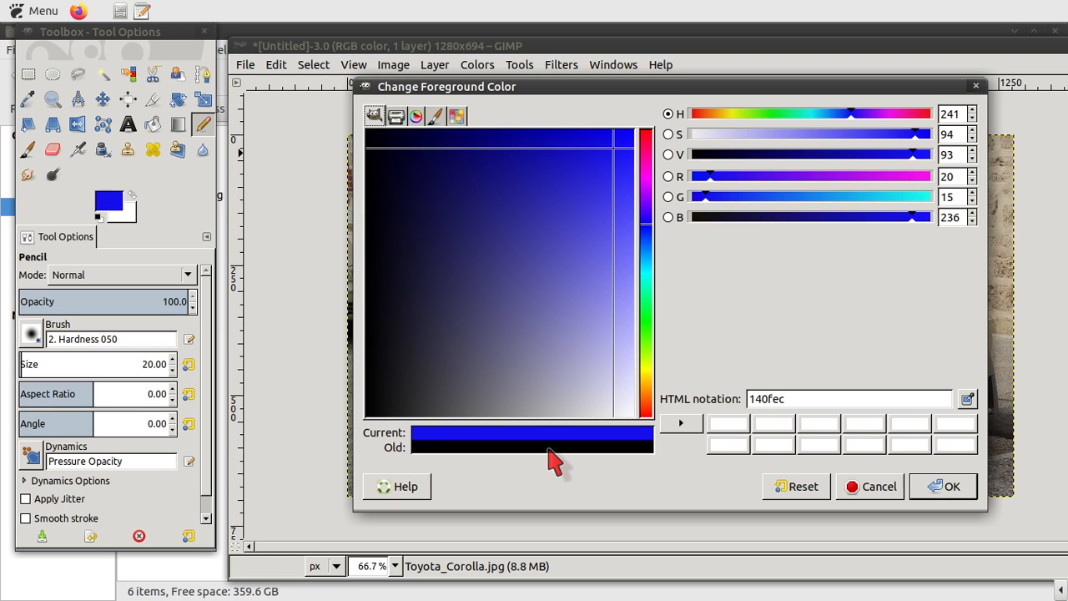
{"action": "left_click", "coordinate": [944, 489]}
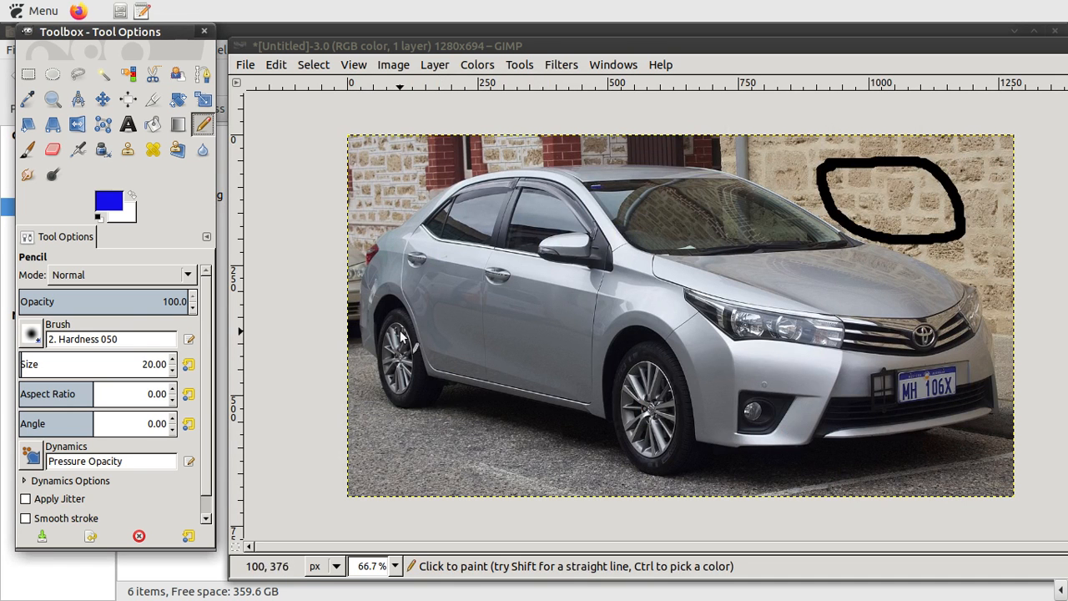
{"action": "mouse_move", "coordinate": [424, 307]}
{"action": "left_mouse_down"}
{"action": "mouse_move", "coordinate": [494, 296]}
{"action": "mouse_move", "coordinate": [523, 362]}
{"action": "mouse_move", "coordinate": [508, 395]}
{"action": "mouse_move", "coordinate": [431, 395]}
{"action": "left_mouse_up"}
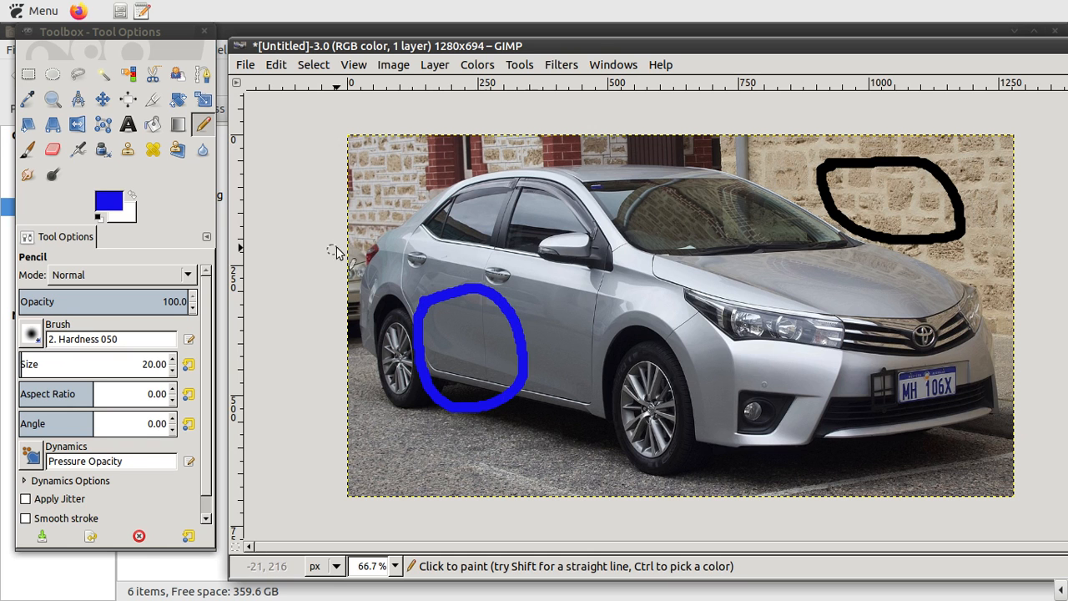
{"action": "left_click", "coordinate": [252, 74]}
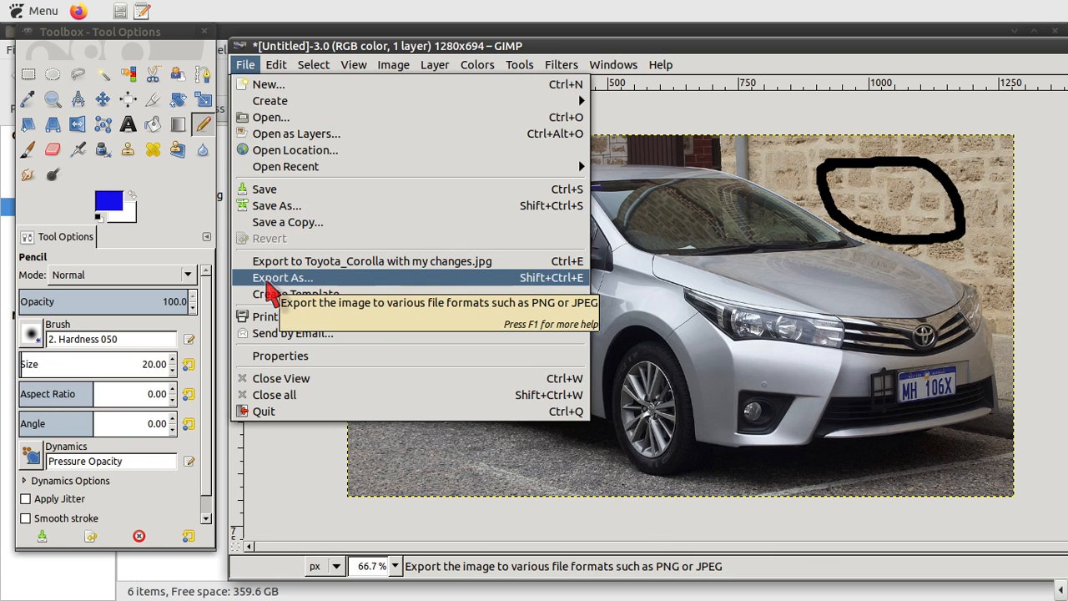
{"action": "left_click", "coordinate": [269, 279]}
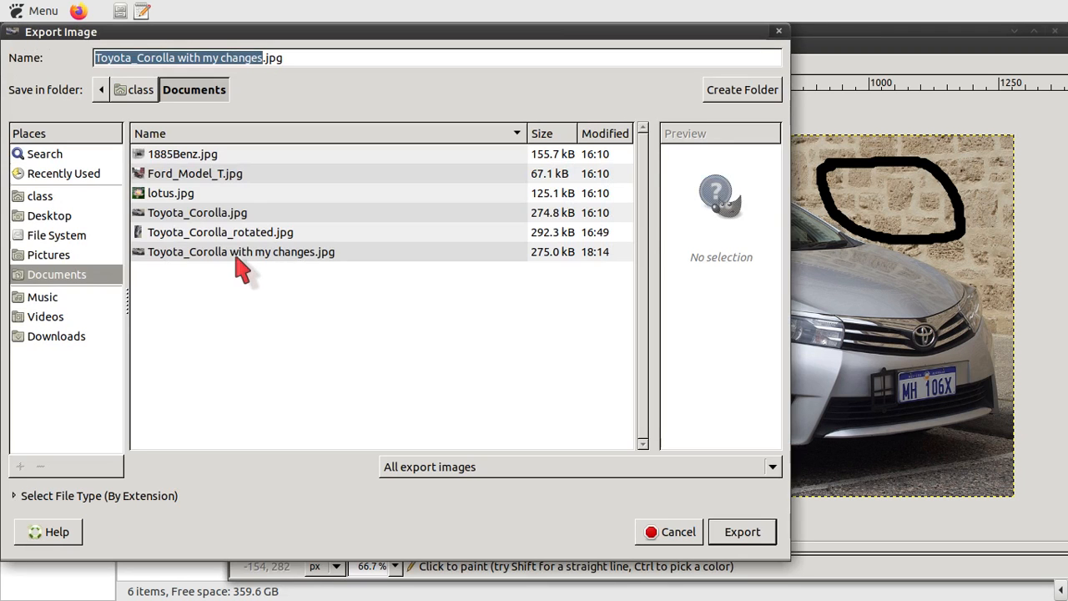
{"action": "left_click", "coordinate": [672, 536]}
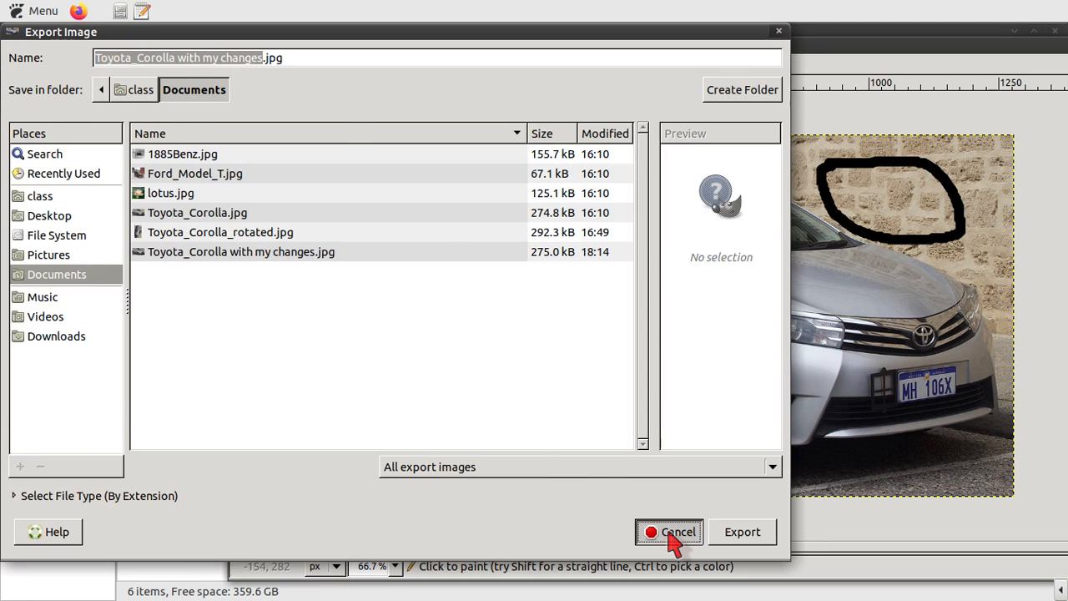
Export the image again to "Toyota_Corolla with my changes.jpg", then move and minimize the image window to reveal the Documents folder.
{"action": "left_click", "coordinate": [248, 66]}
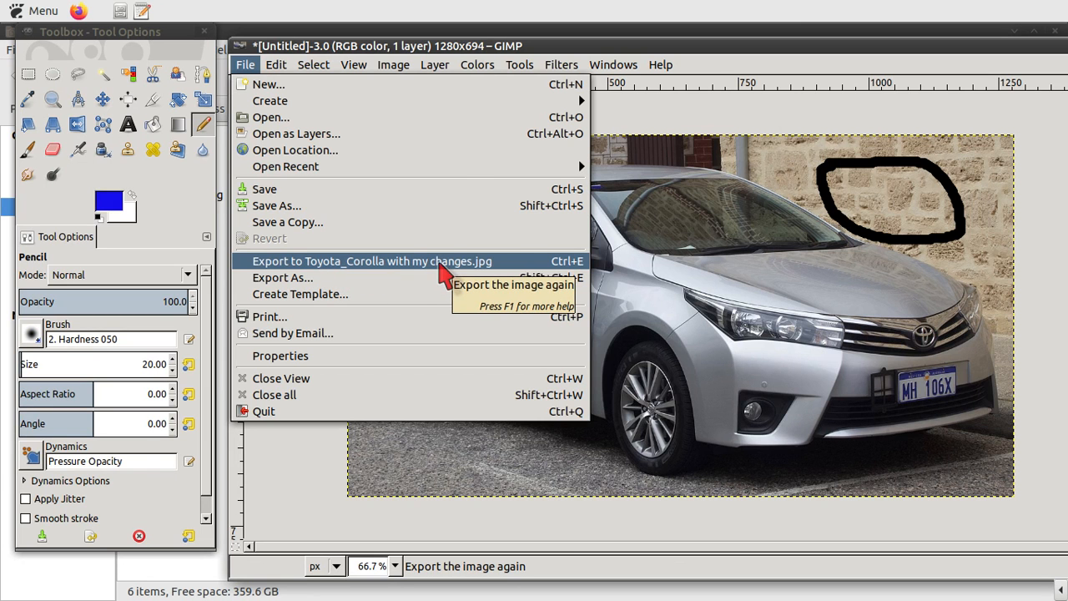
{"action": "left_click", "coordinate": [440, 265]}
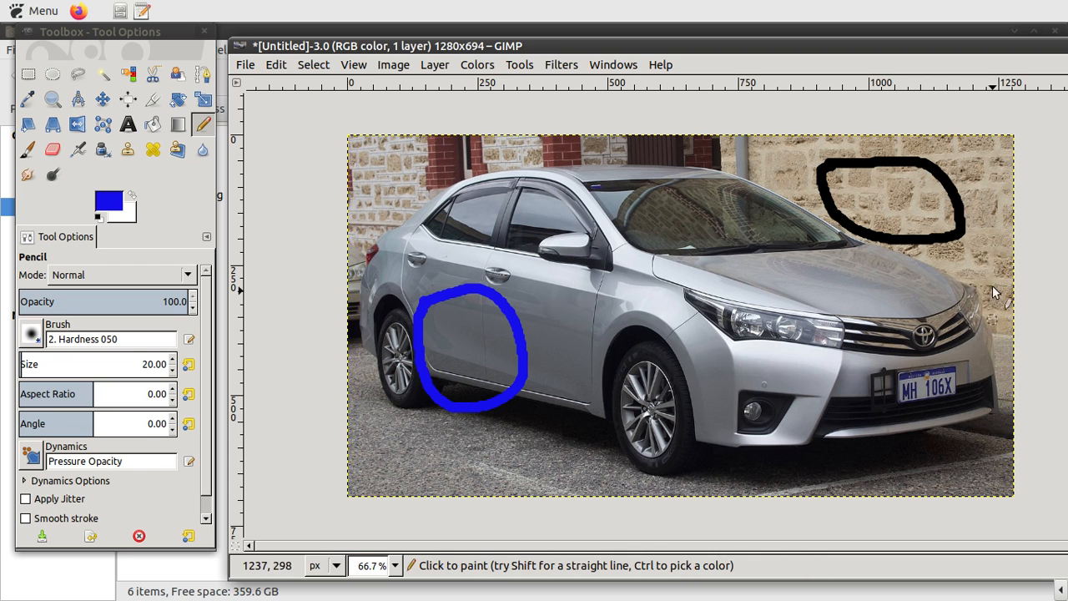
{"action": "left_click_drag", "start_coordinate": [478, 46], "coordinate": [355, 55]}
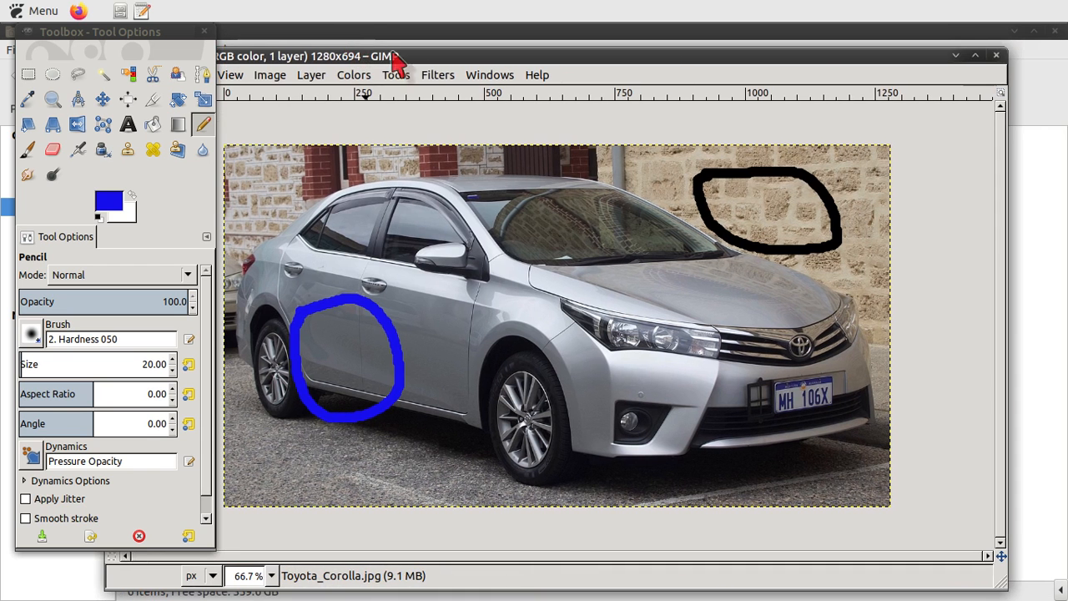
{"action": "left_click", "coordinate": [956, 55]}
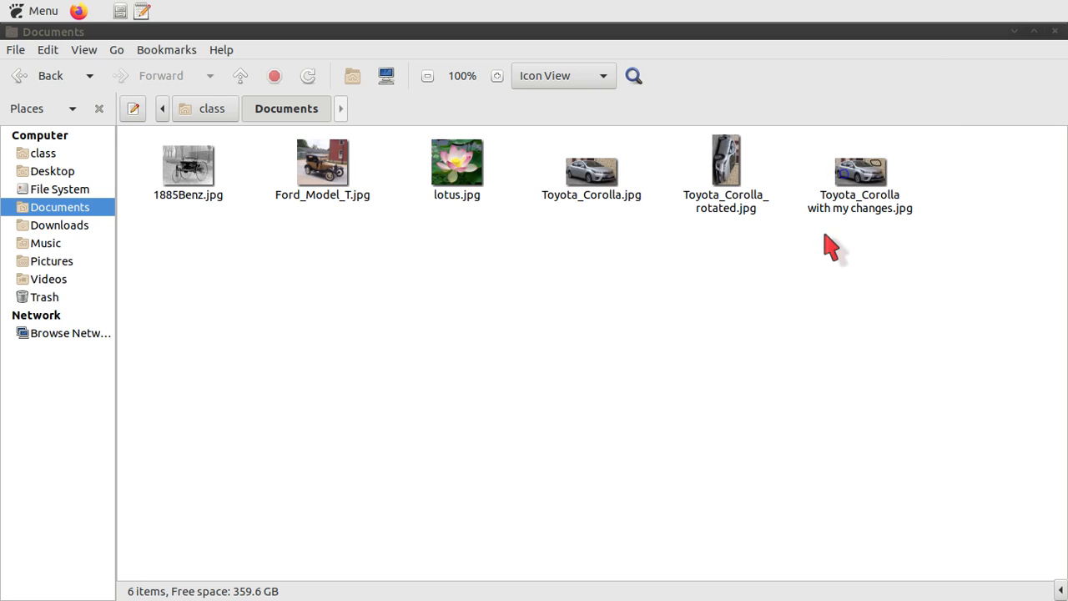
View the exported "Toyota_Corolla with my changes.jpg" from the Documents folder in the image viewer to check the drawn loops, and close it.
{"action": "left_click", "coordinate": [863, 186]}
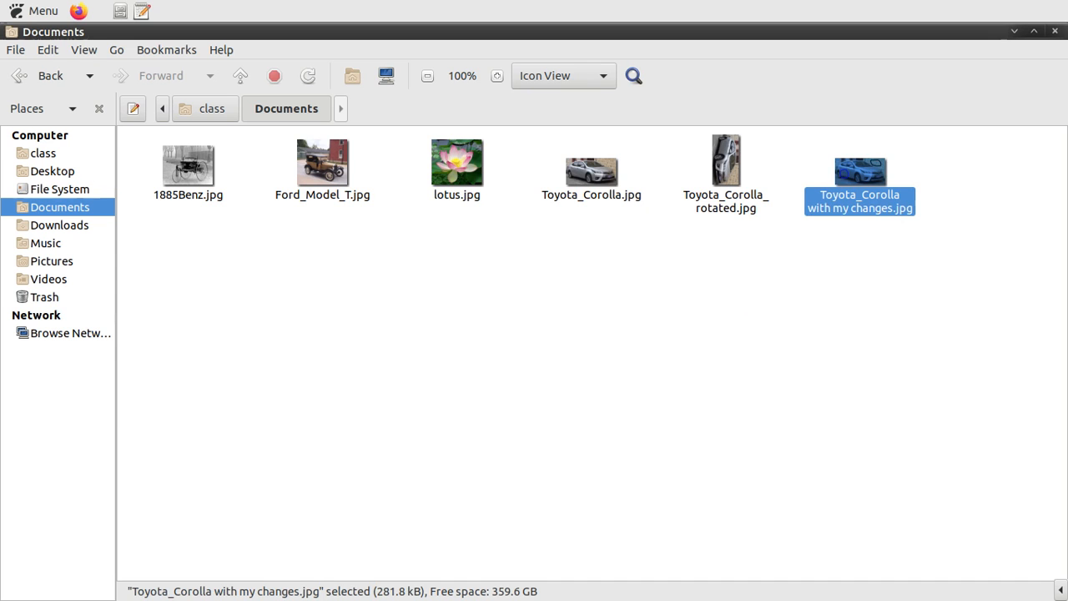
{"action": "double_click", "coordinate": [863, 210]}
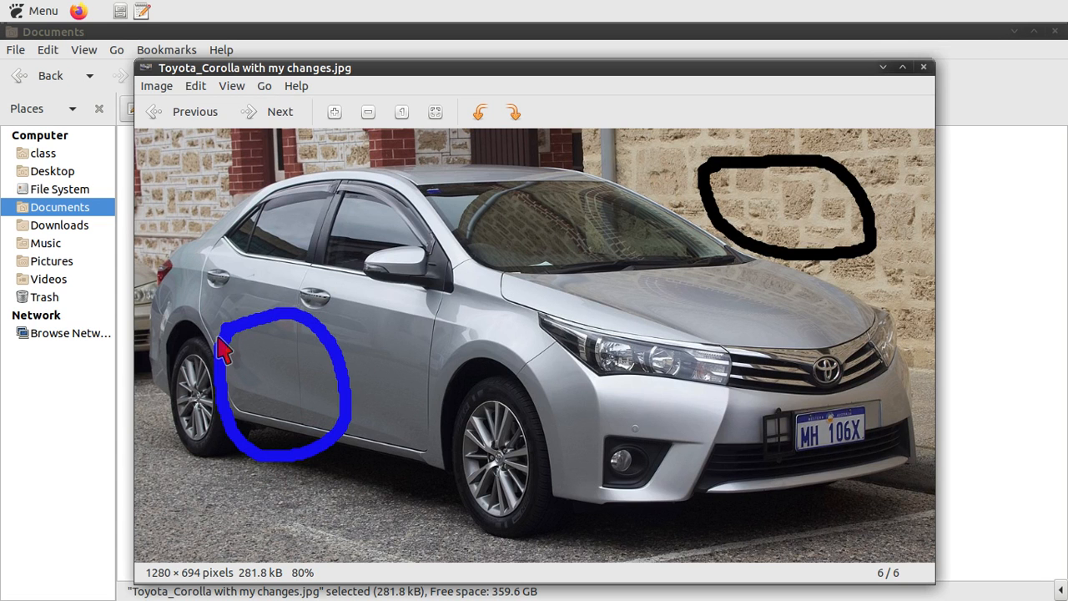
{"action": "left_click", "coordinate": [923, 67]}
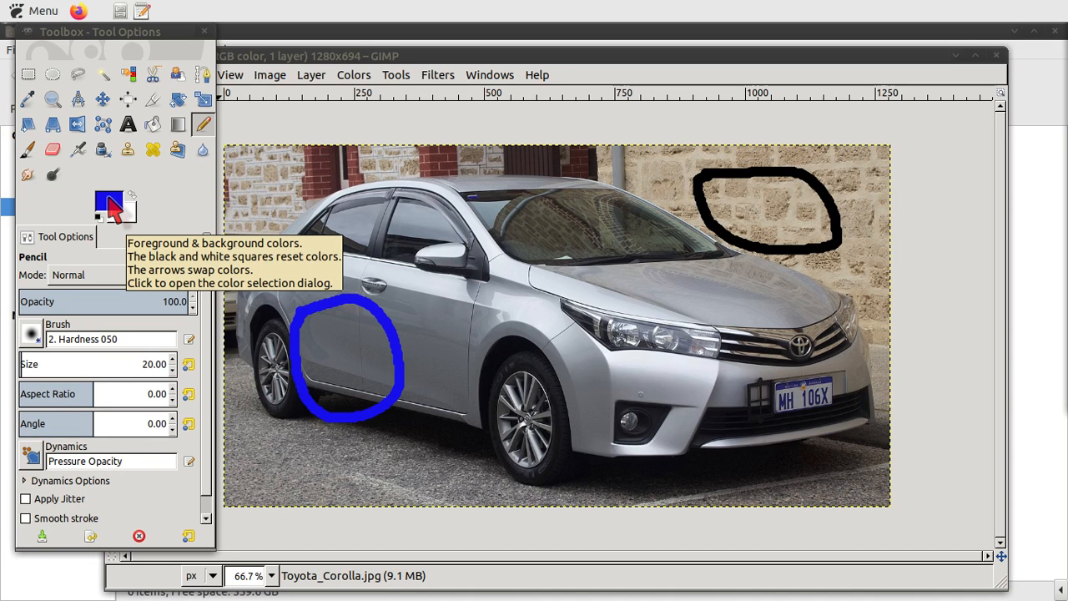
Open the foreground color dialog in GIMP, move it clear of the Toolbox, and choose bright blue 0600ff.
{"action": "left_click", "coordinate": [112, 205]}
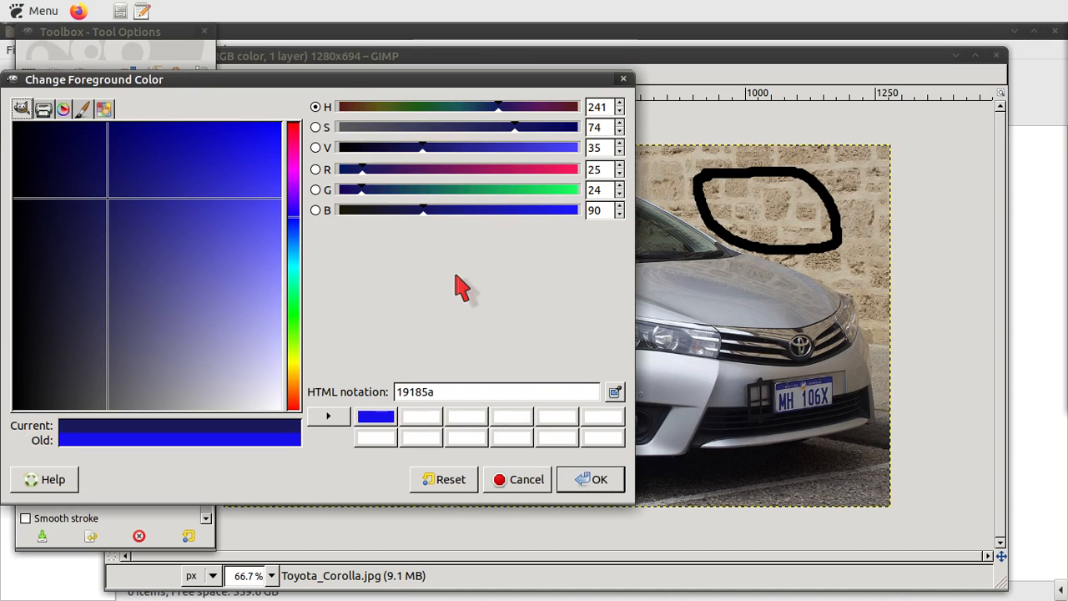
{"action": "left_click_drag", "start_coordinate": [357, 85], "coordinate": [639, 78]}
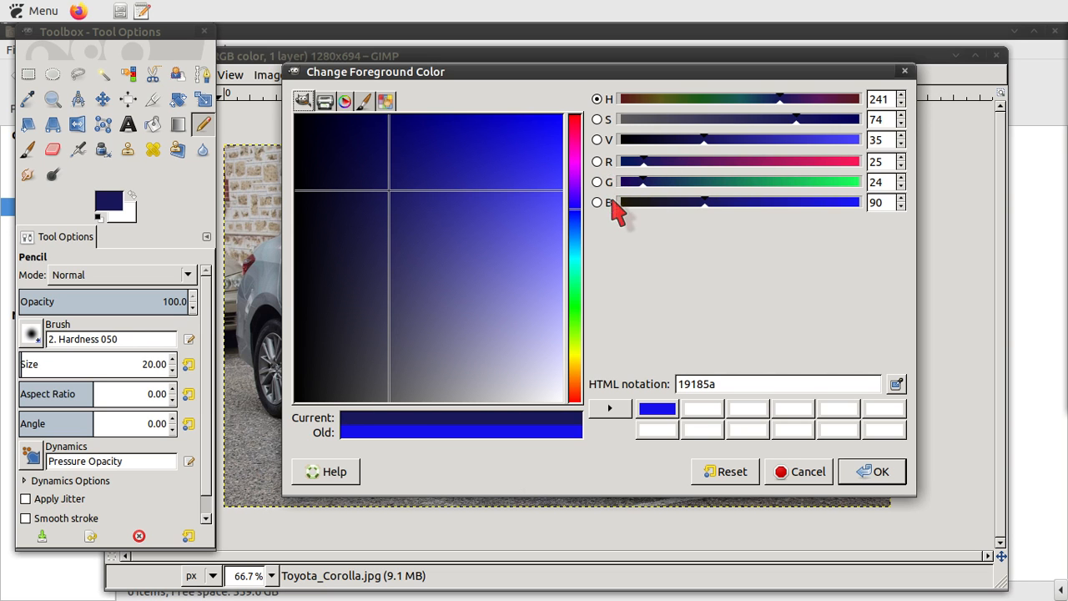
{"action": "left_click_drag", "start_coordinate": [425, 205], "coordinate": [642, 90]}
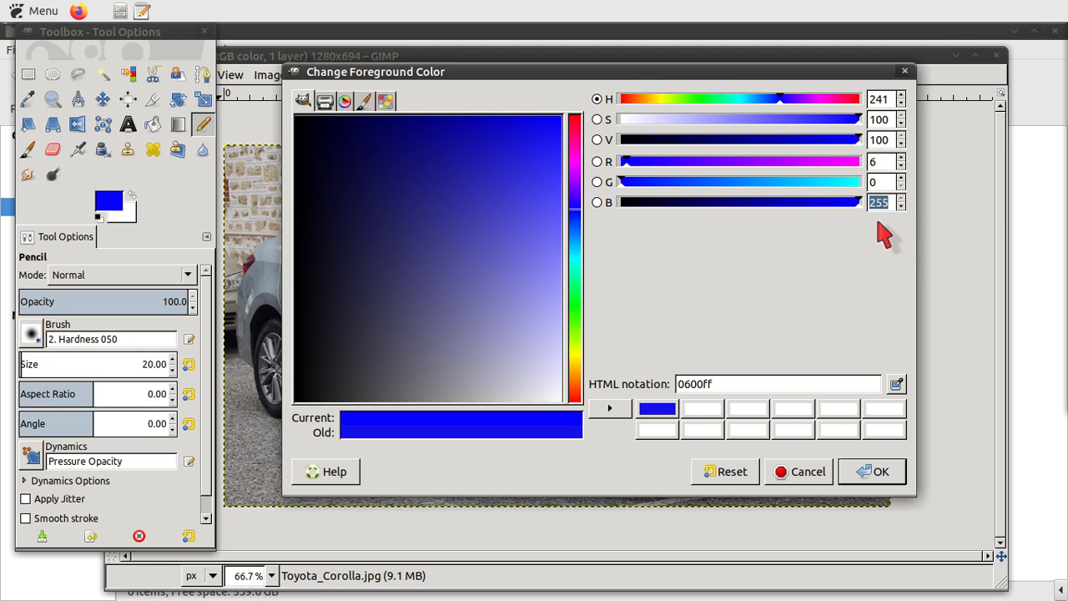
Try magenta ff00ff by setting the red value to 255, and pure red ff0000 by setting the blue value to 0.
{"action": "double_click", "coordinate": [872, 164]}
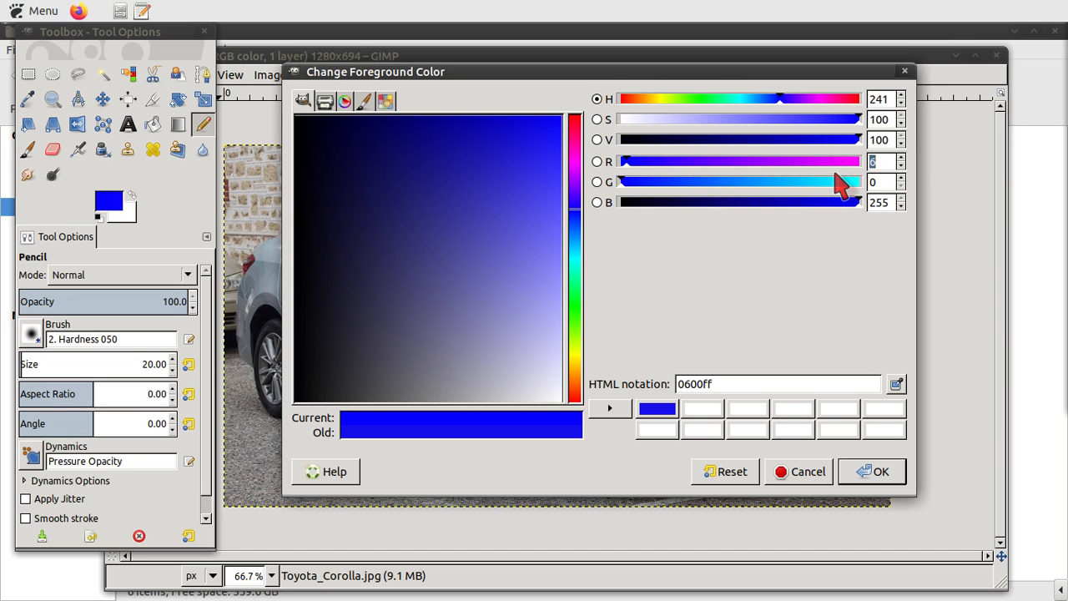
{"action": "type", "text": "0"}
{"action": "type", "text": "255"}
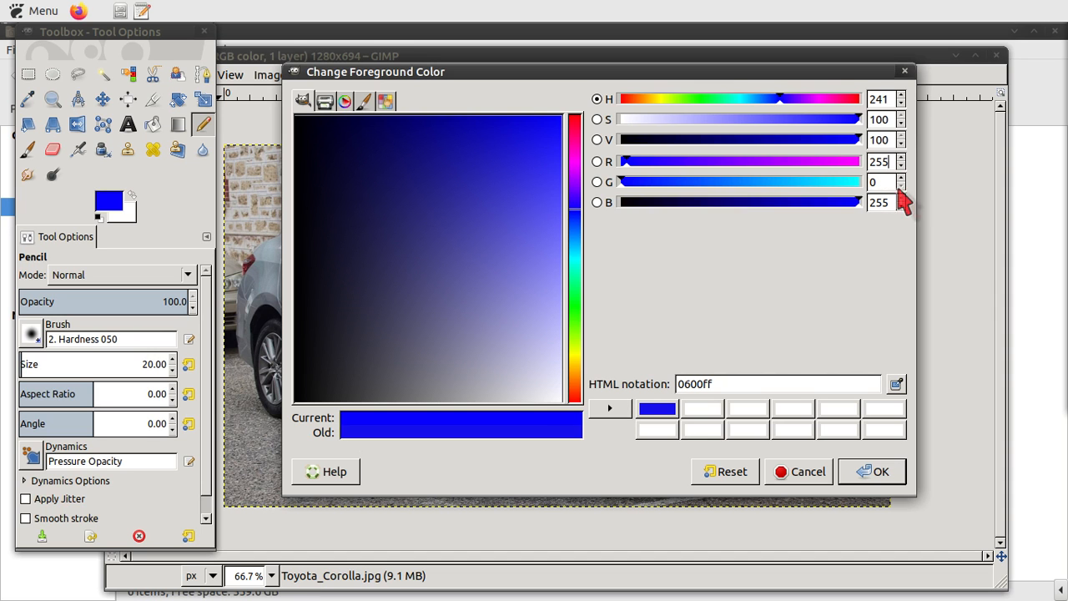
{"action": "left_click", "coordinate": [882, 184]}
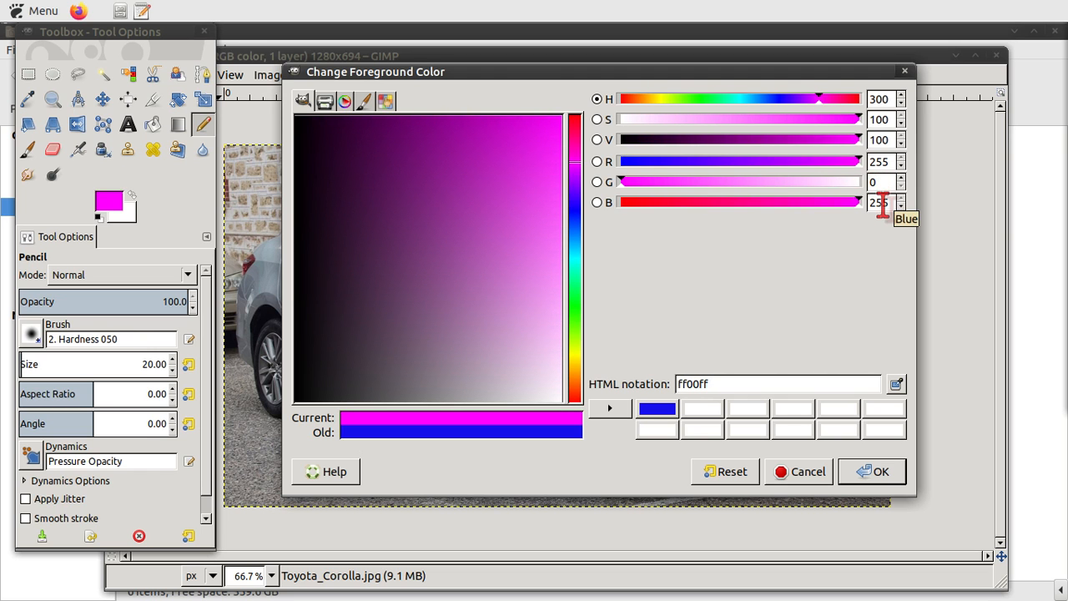
{"action": "type", "text": "0"}
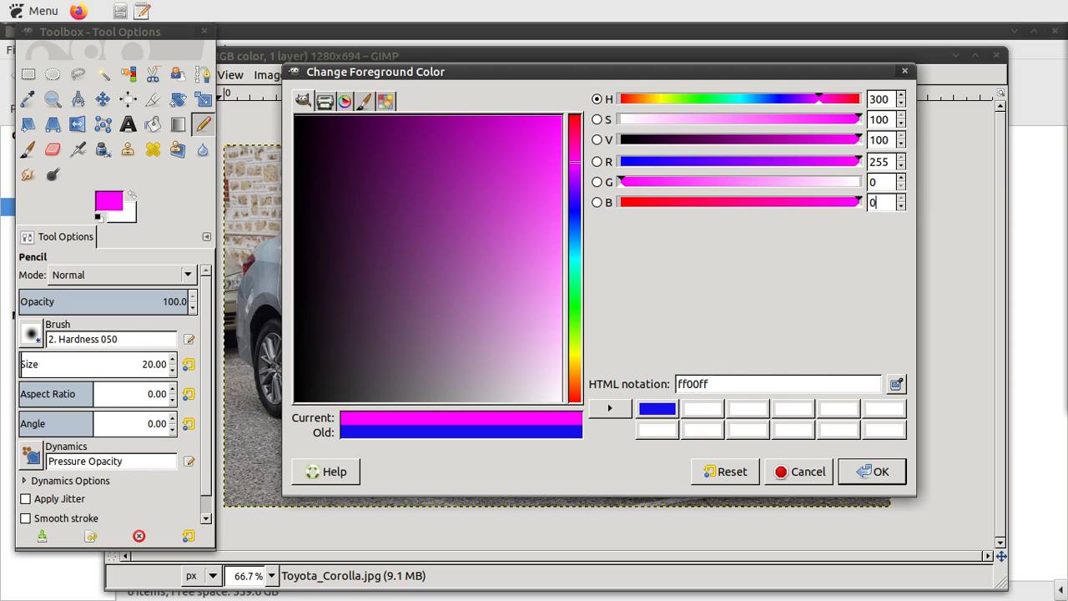
{"action": "left_click", "coordinate": [882, 184]}
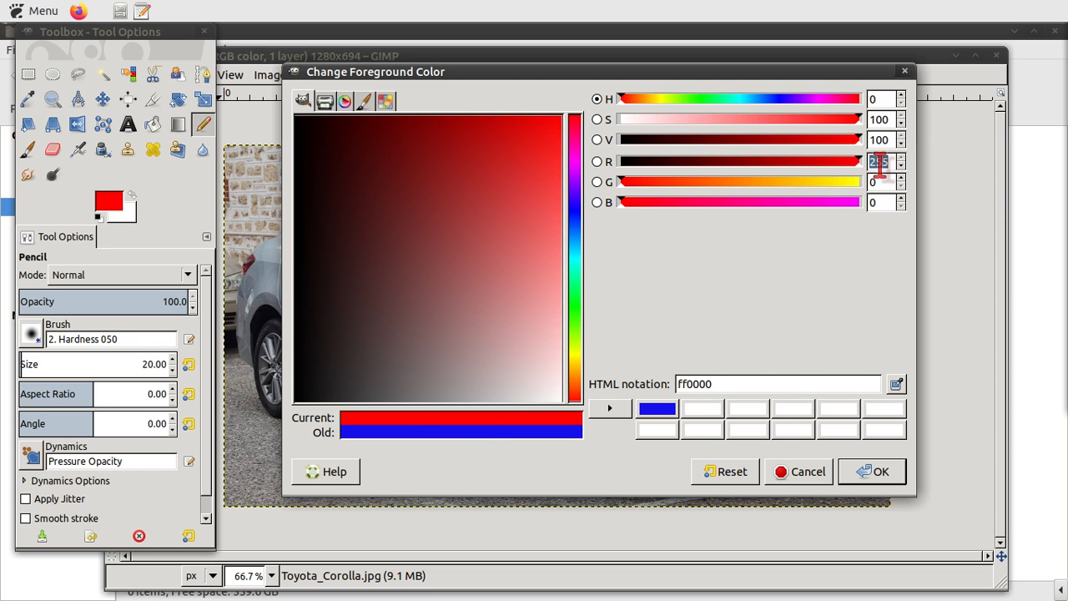
Try pure green 00ff00 by setting the red value to 0 and the green value to 255.
{"action": "type", "text": "0"}
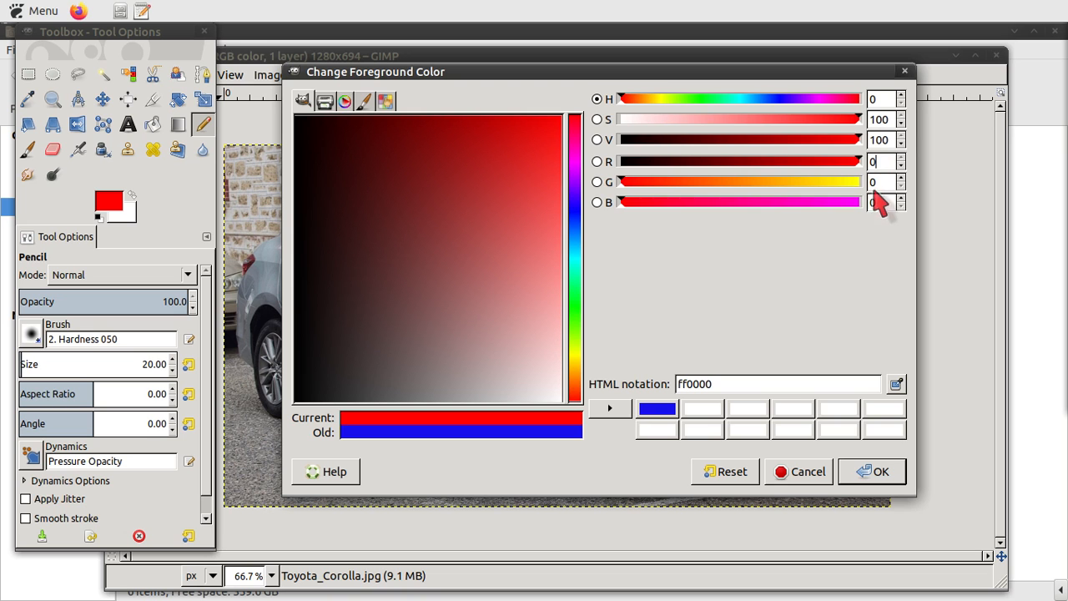
{"action": "key", "text": "Tab"}
{"action": "type", "text": "2"}
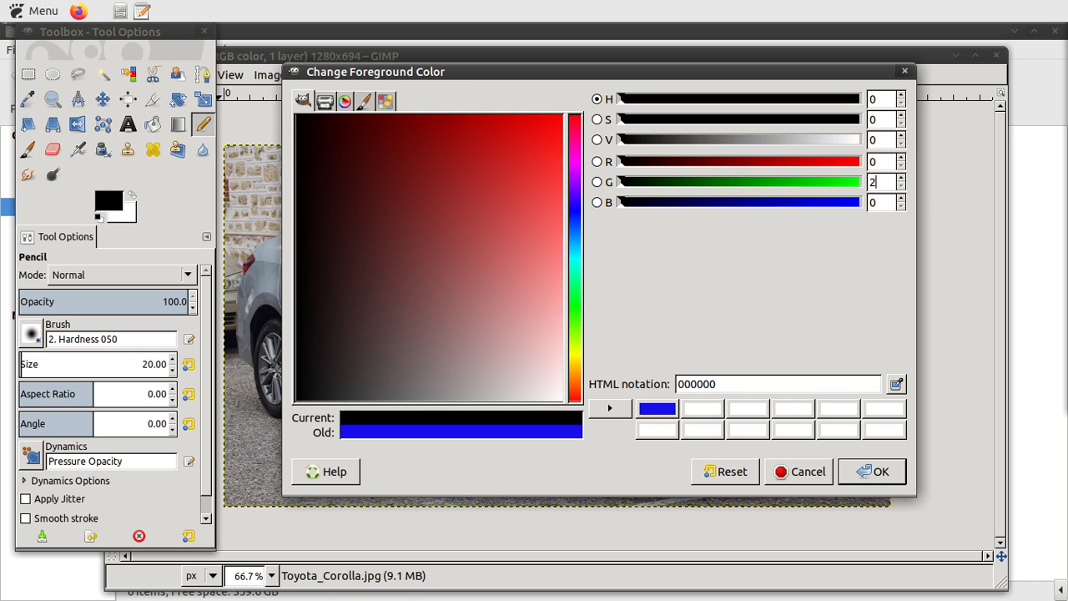
{"action": "type", "text": "55"}
{"action": "left_click", "coordinate": [879, 202]}
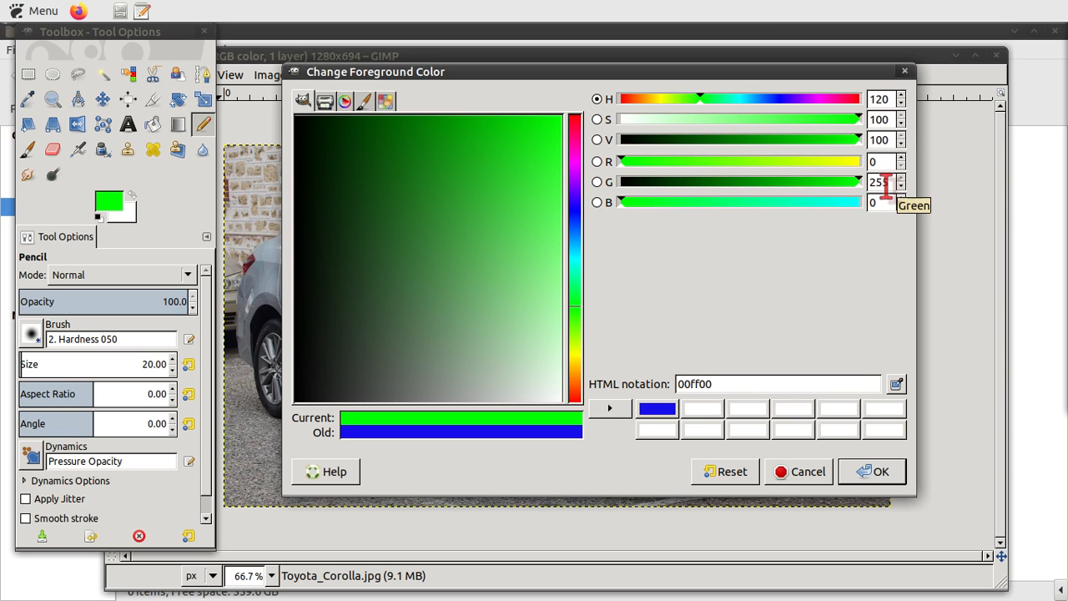
Try yellow ffff00 by setting the red value to 255, and return to red ff0000 by setting the green value to 0.
{"action": "double_click", "coordinate": [883, 161]}
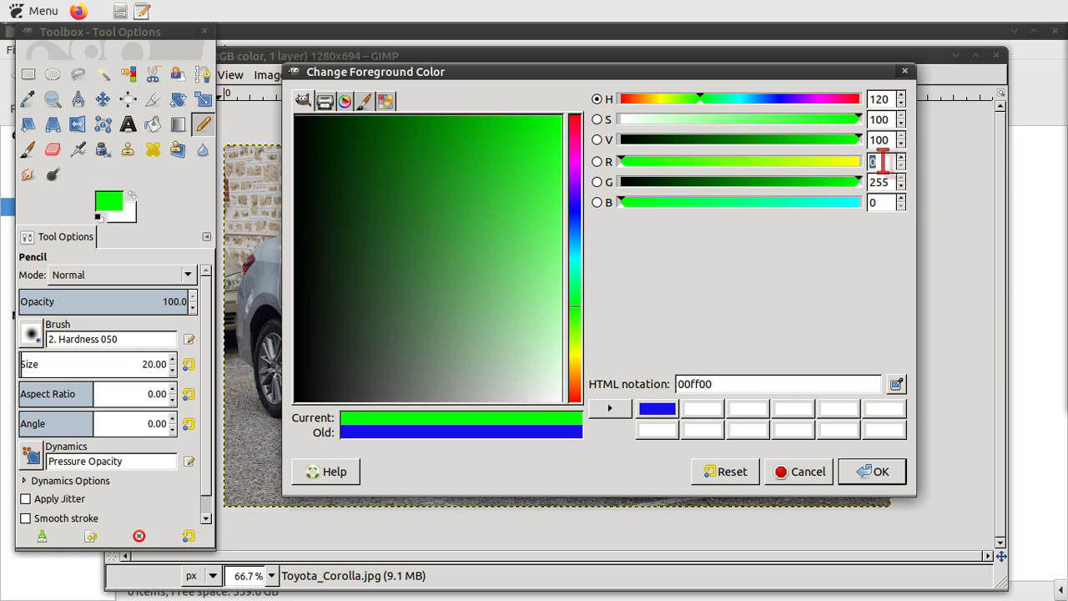
{"action": "type", "text": "255"}
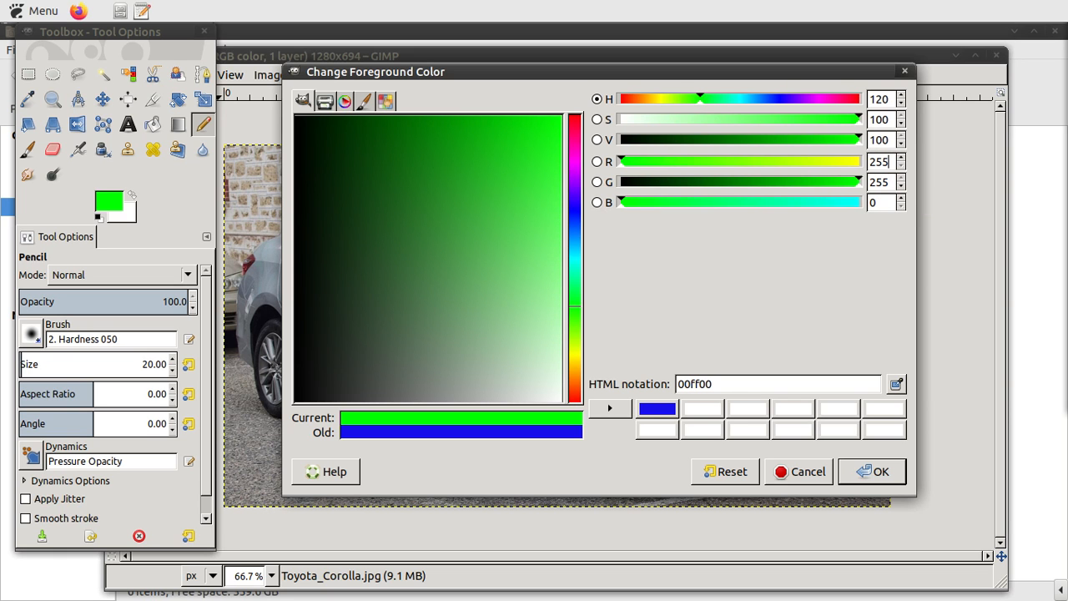
{"action": "left_click", "coordinate": [883, 207]}
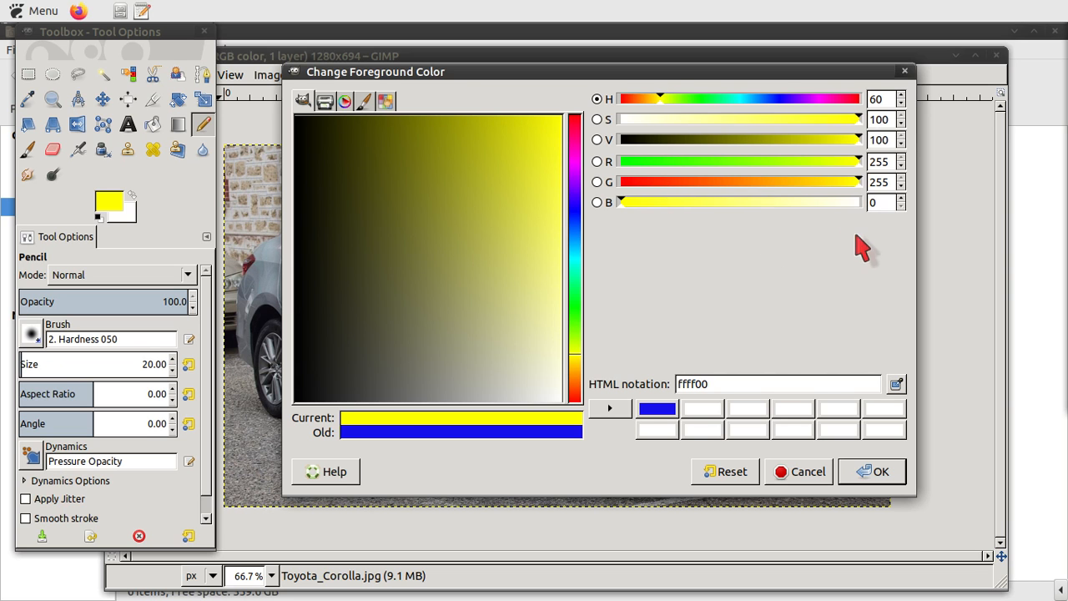
{"action": "double_click", "coordinate": [878, 184]}
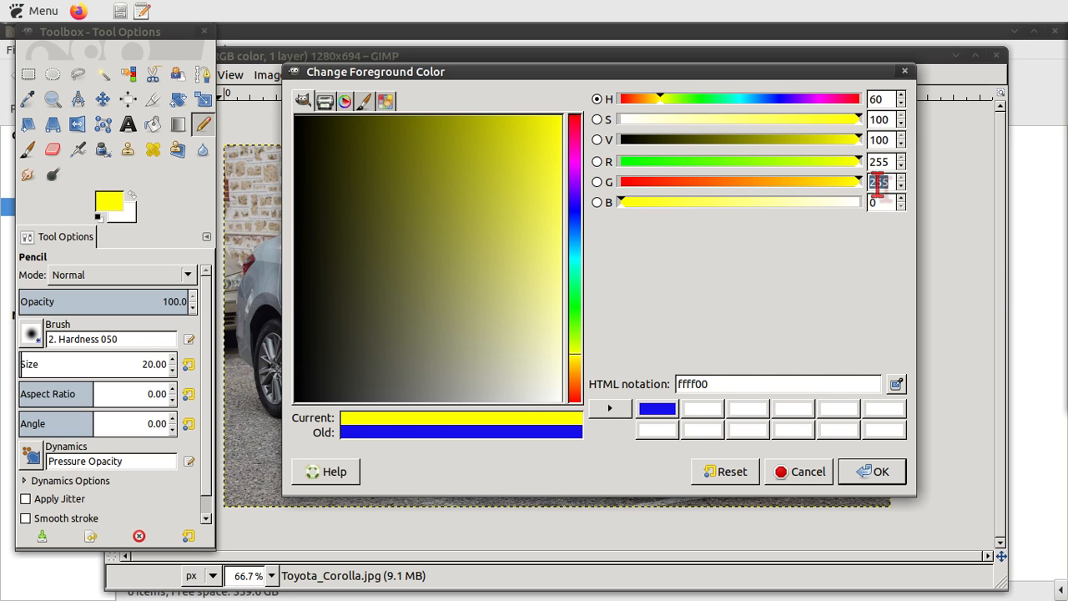
{"action": "type", "text": "0"}
{"action": "left_click", "coordinate": [881, 205]}
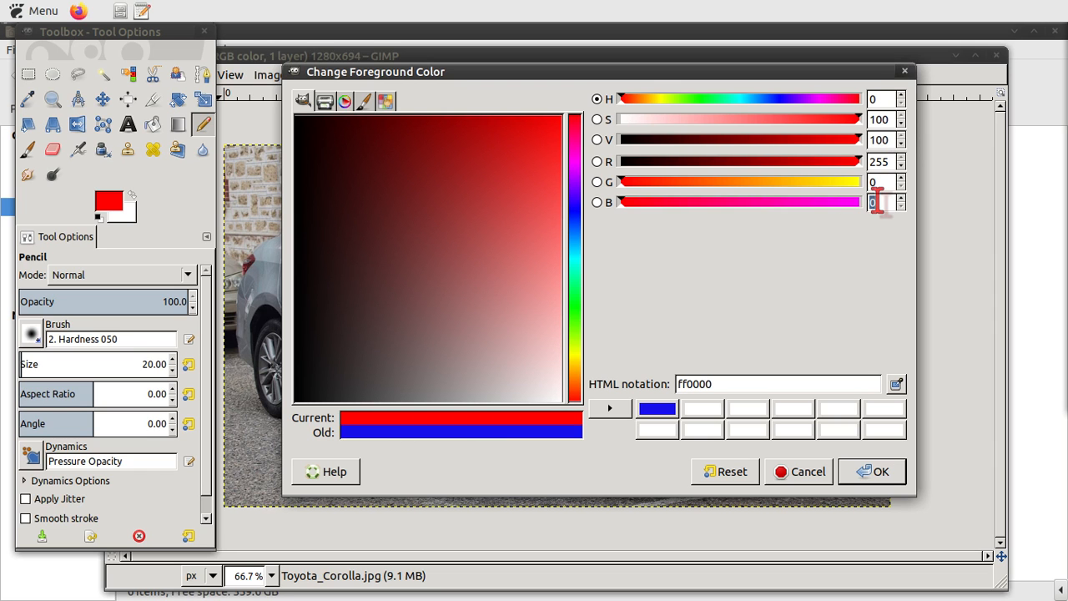
Try magenta ff00ff by setting the blue value to 255, and white ffffff by setting the green value to 255 as well.
{"action": "type", "text": "255"}
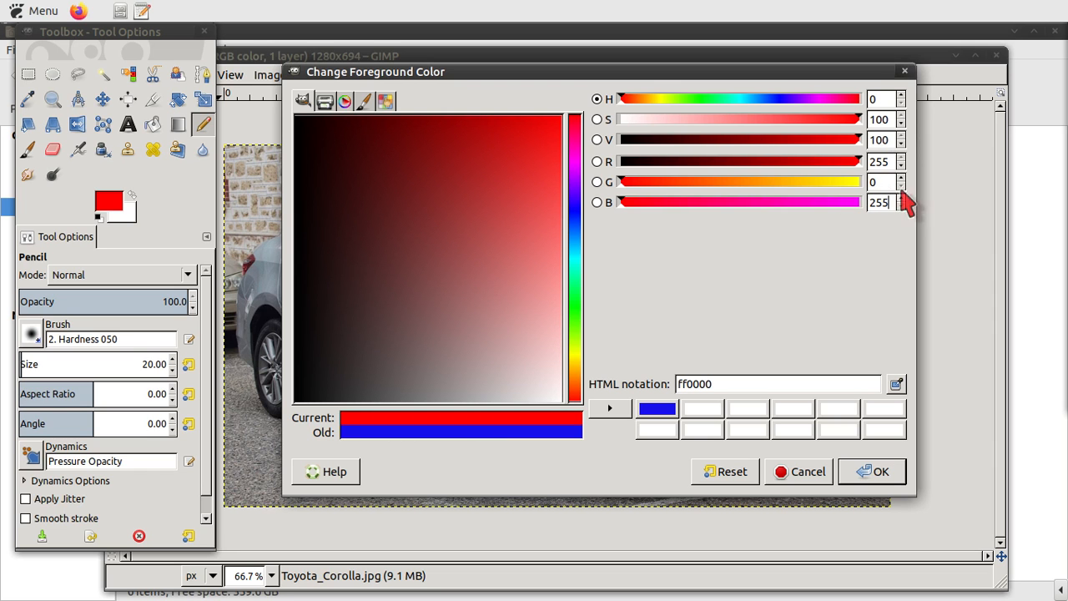
{"action": "left_click", "coordinate": [890, 182]}
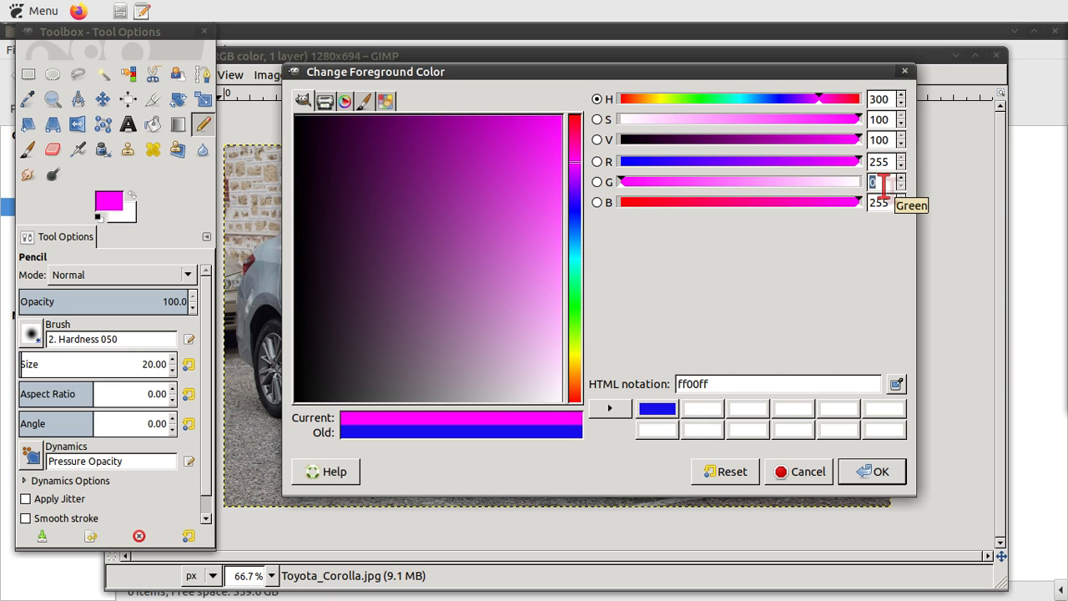
{"action": "type", "text": "2"}
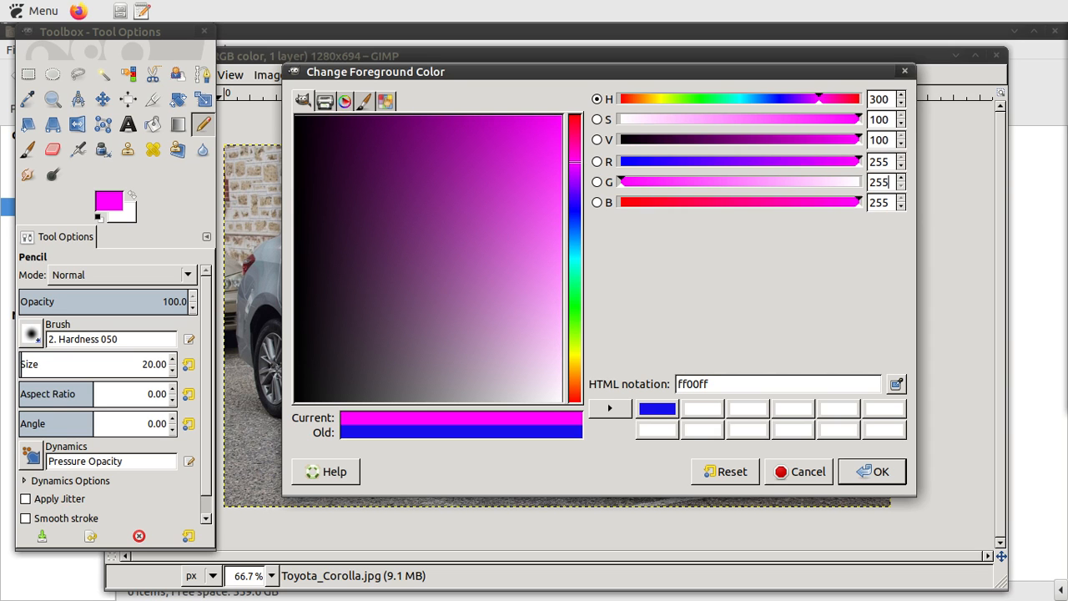
{"action": "type", "text": "55"}
{"action": "left_click", "coordinate": [881, 203]}
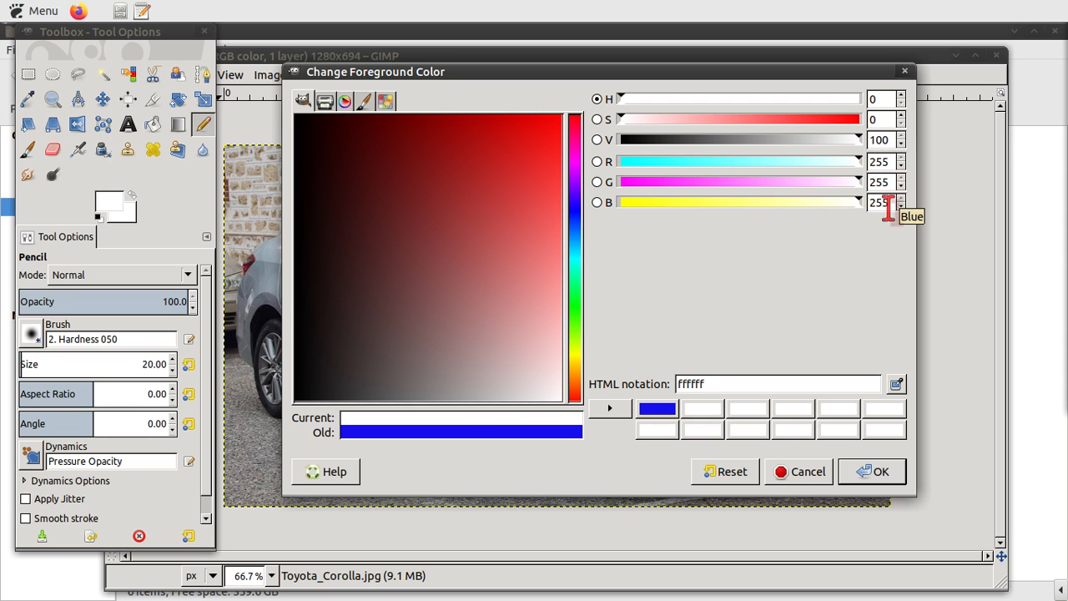
Mix intermediate colors by setting the red value to 128 and the green value to 100, giving violet 8064ff.
{"action": "double_click", "coordinate": [885, 164]}
{"action": "type", "text": "128"}
{"action": "key", "text": "Tab"}
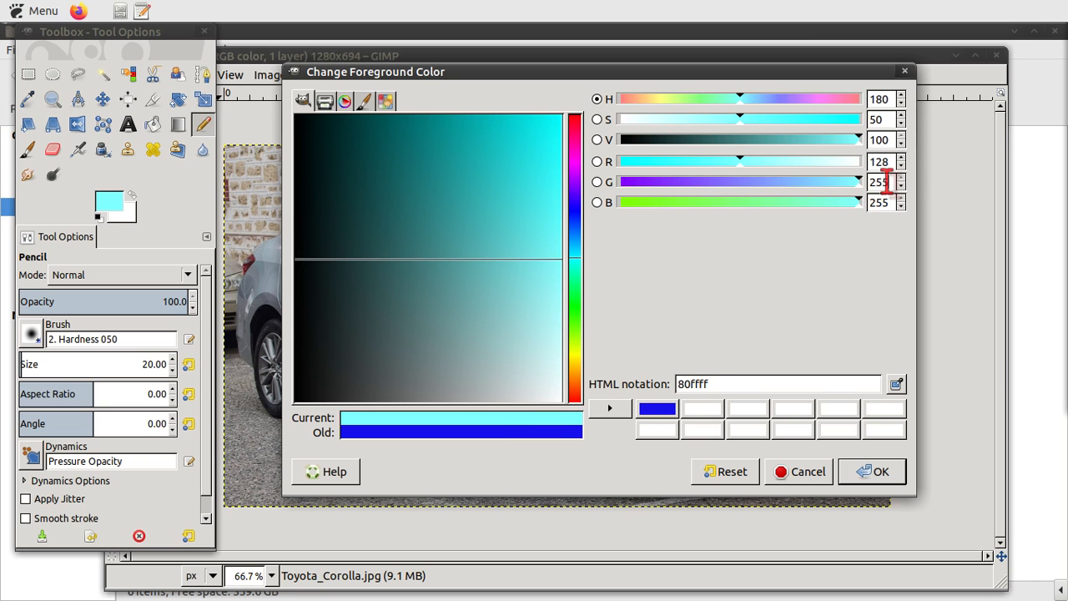
{"action": "type", "text": "100"}
{"action": "key", "text": "Tab"}
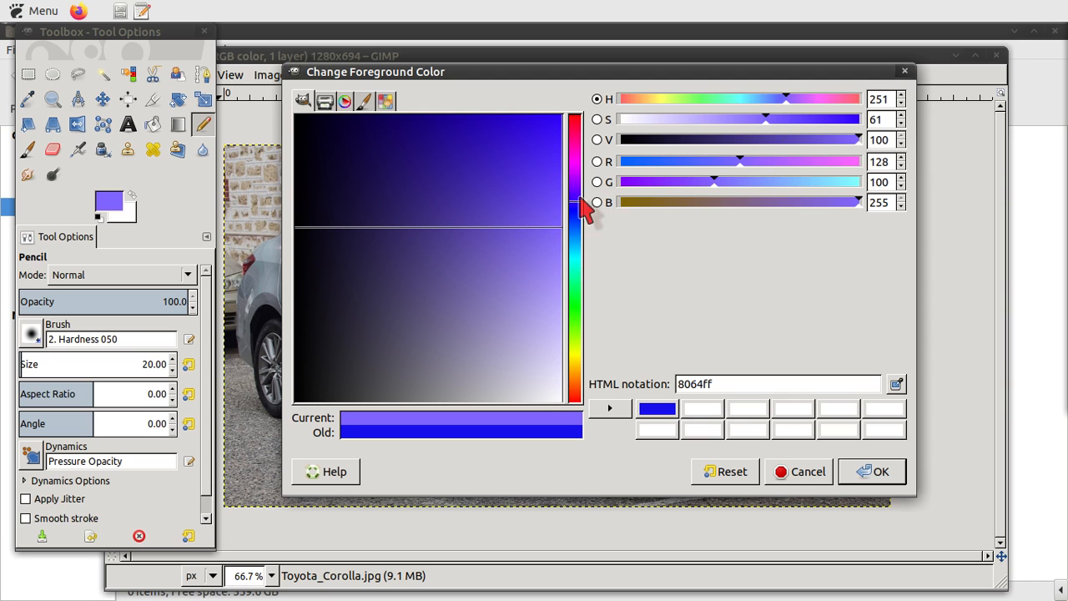
Try pink f60867 and shift the hue to red, ending on the fully saturated red ff0000.
{"action": "left_click", "coordinate": [574, 135]}
{"action": "left_click", "coordinate": [515, 201]}
{"action": "left_click_drag", "start_coordinate": [515, 201], "coordinate": [552, 122]}
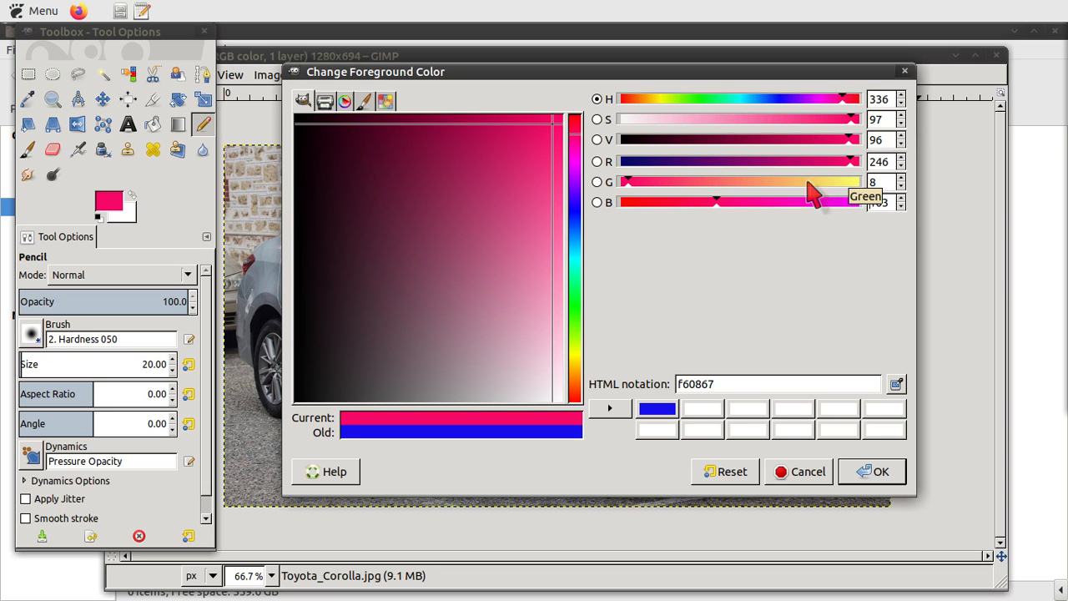
{"action": "left_click", "coordinate": [576, 134]}
{"action": "left_click_drag", "start_coordinate": [582, 149], "coordinate": [579, 91]}
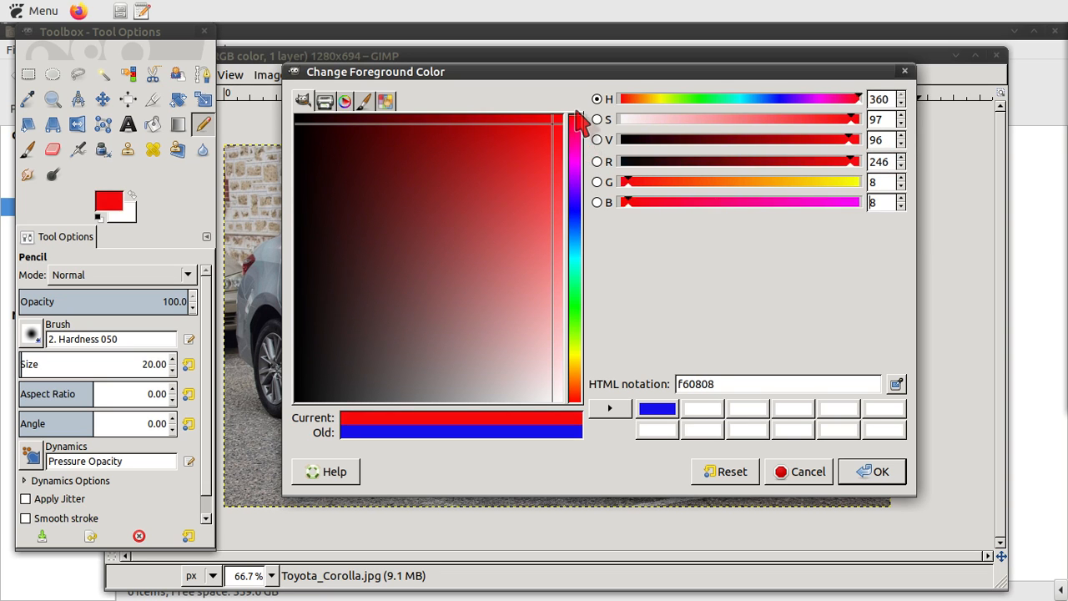
{"action": "left_click_drag", "start_coordinate": [539, 159], "coordinate": [601, 105]}
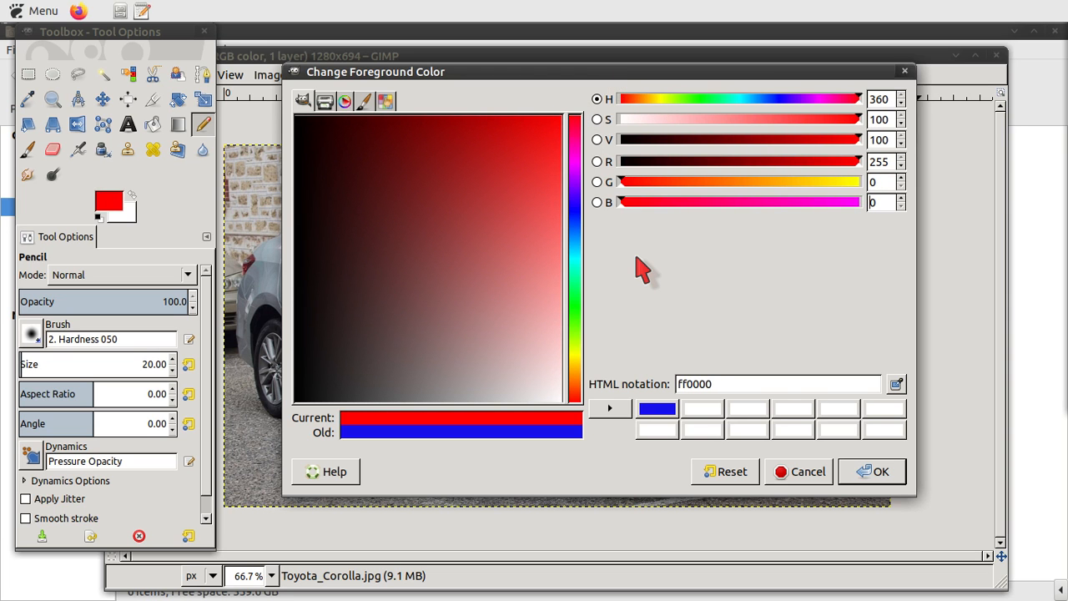
Try fully saturated blue shades 000cff and 0030ff, and adjust the hue to pure blue 0000ff.
{"action": "left_click", "coordinate": [574, 214]}
{"action": "left_click_drag", "start_coordinate": [501, 201], "coordinate": [674, 43]}
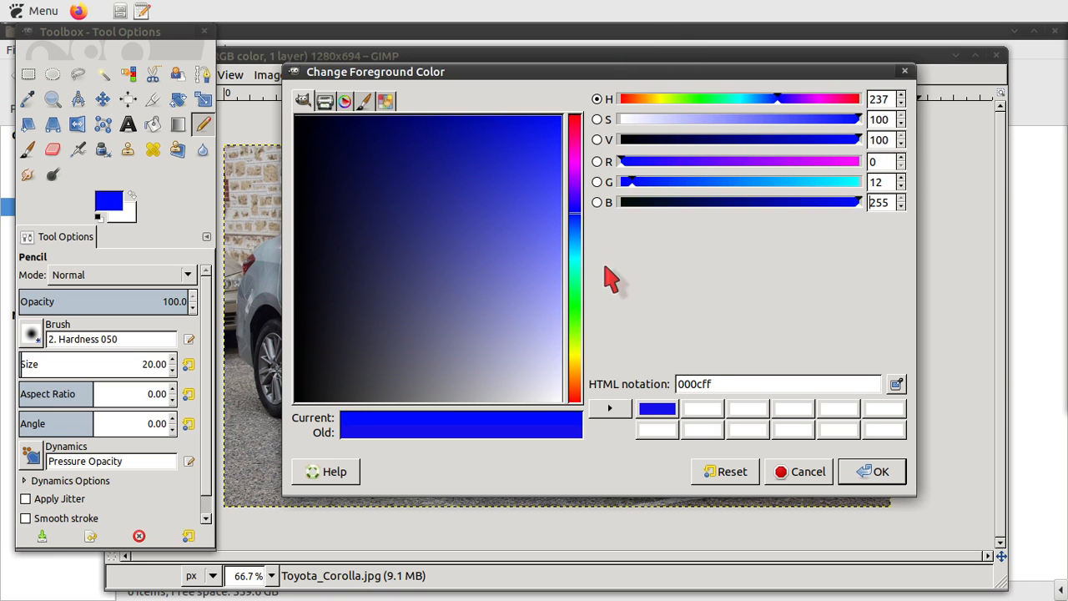
{"action": "left_click", "coordinate": [576, 220]}
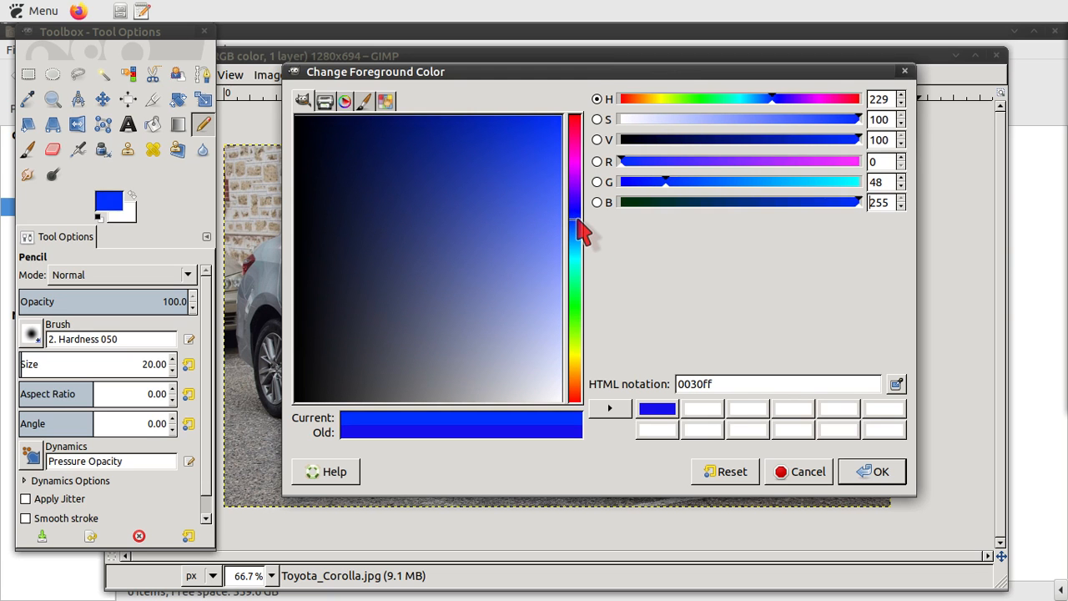
{"action": "left_click_drag", "start_coordinate": [578, 220], "coordinate": [577, 211]}
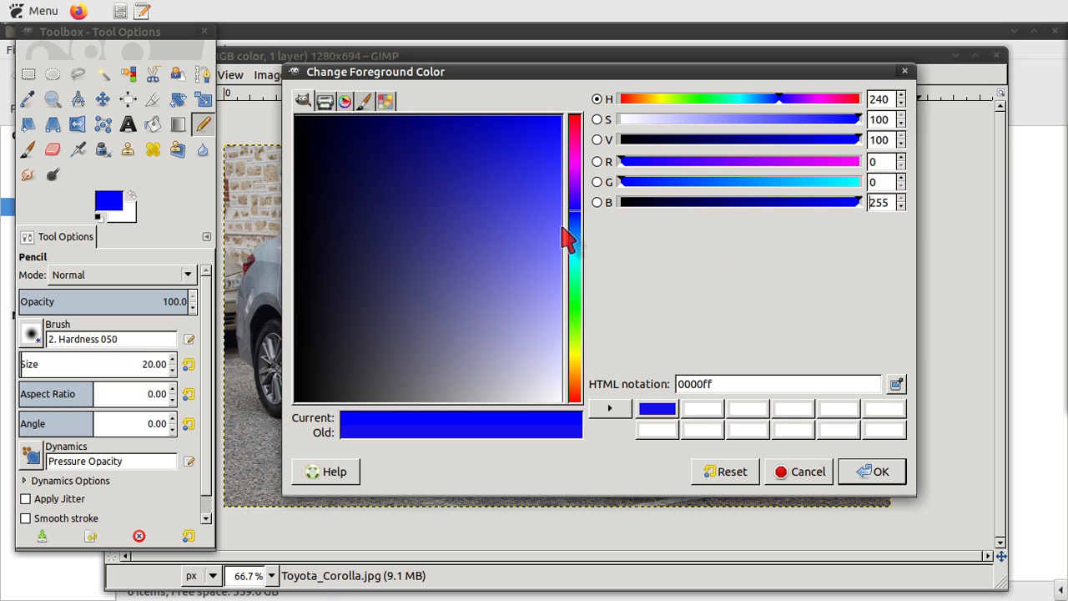
Set the foreground color to pure green 00ff00 and draw a fir tree over the car's windshield and headlight.
{"action": "mouse_move", "coordinate": [578, 209]}
{"action": "left_mouse_down"}
{"action": "mouse_move", "coordinate": [584, 316]}
{"action": "mouse_move", "coordinate": [584, 306]}
{"action": "left_mouse_up"}
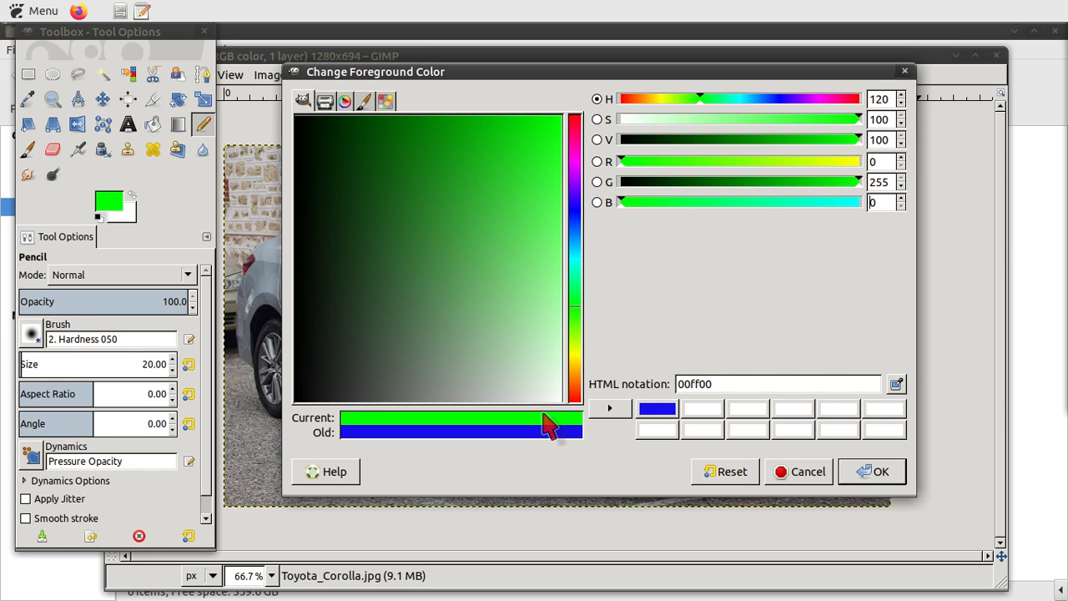
{"action": "left_click", "coordinate": [872, 471]}
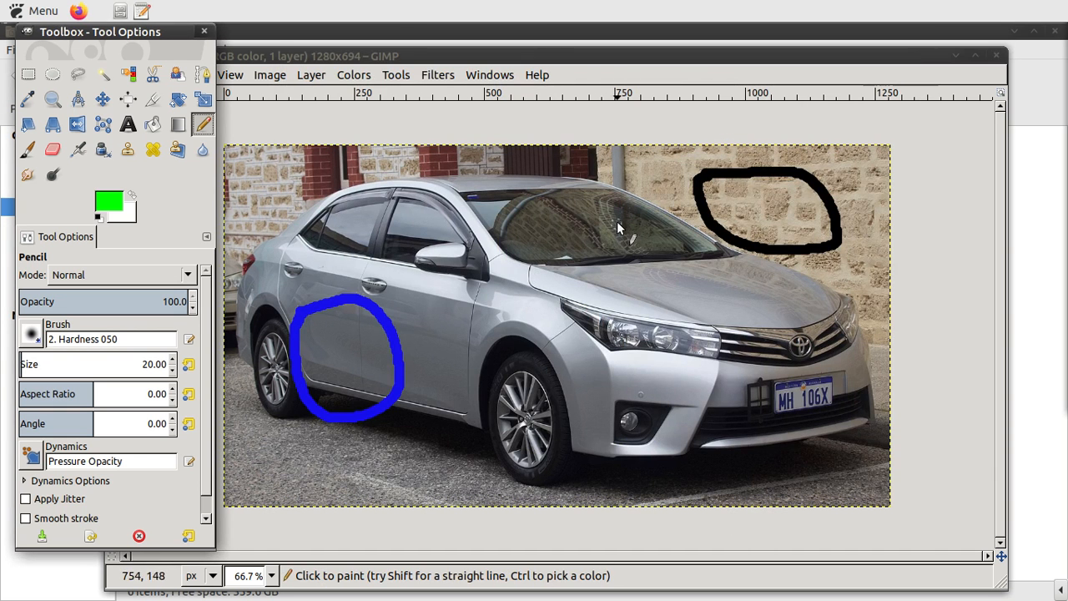
{"action": "left_click_drag", "start_coordinate": [615, 193], "coordinate": [622, 359]}
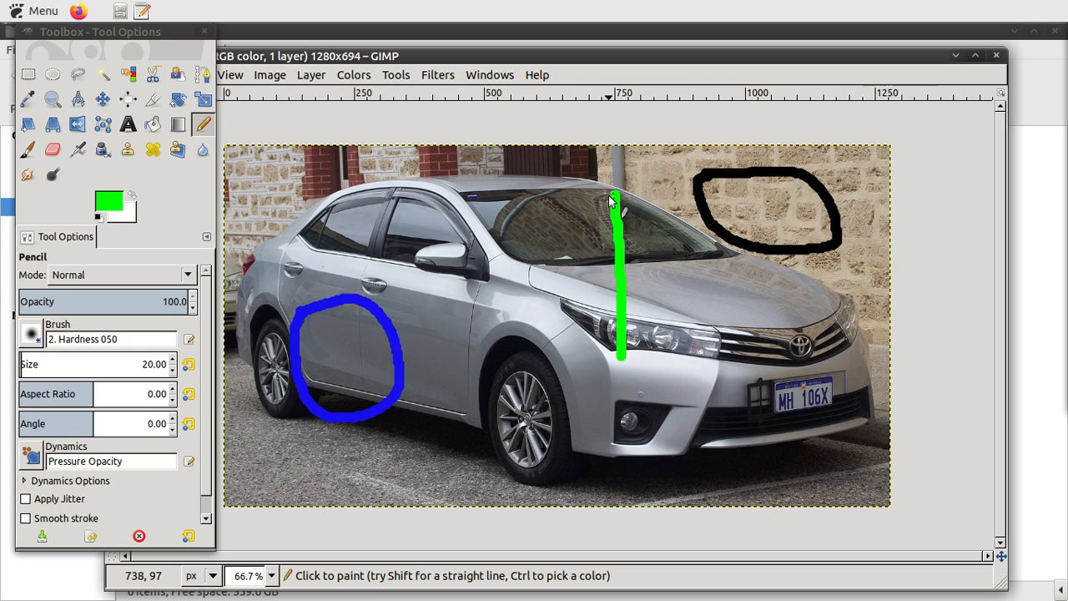
{"action": "mouse_move", "coordinate": [611, 198]}
{"action": "left_mouse_down"}
{"action": "mouse_move", "coordinate": [580, 260]}
{"action": "mouse_move", "coordinate": [616, 248]}
{"action": "mouse_move", "coordinate": [580, 293]}
{"action": "mouse_move", "coordinate": [624, 277]}
{"action": "mouse_move", "coordinate": [605, 304]}
{"action": "mouse_move", "coordinate": [561, 332]}
{"action": "mouse_move", "coordinate": [611, 332]}
{"action": "left_mouse_up"}
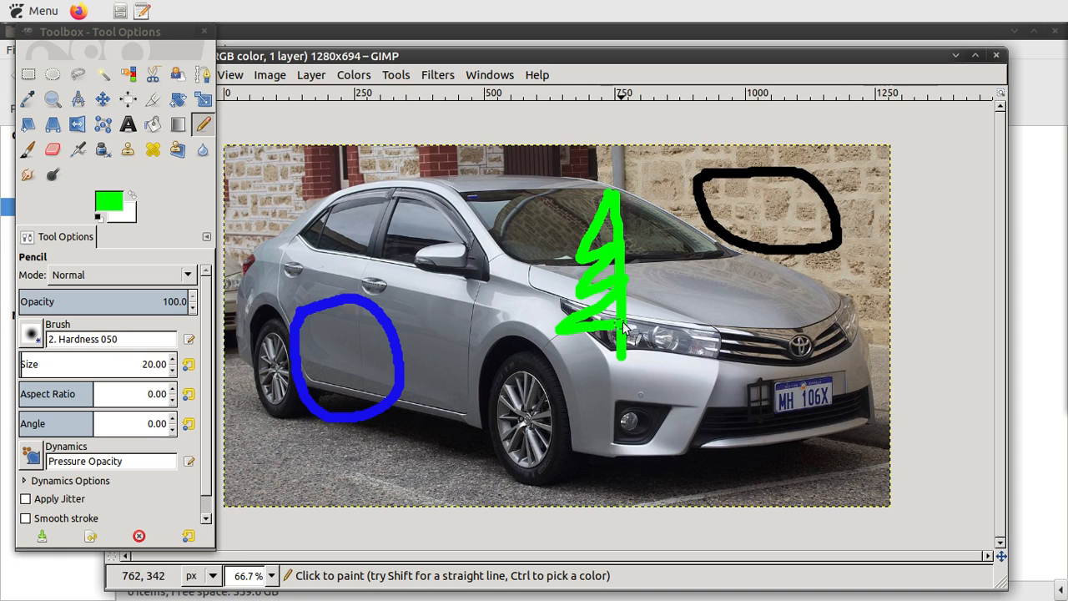
{"action": "mouse_move", "coordinate": [619, 199]}
{"action": "left_mouse_down"}
{"action": "mouse_move", "coordinate": [661, 252]}
{"action": "mouse_move", "coordinate": [622, 248]}
{"action": "mouse_move", "coordinate": [663, 302]}
{"action": "mouse_move", "coordinate": [626, 278]}
{"action": "mouse_move", "coordinate": [676, 337]}
{"action": "mouse_move", "coordinate": [619, 336]}
{"action": "left_mouse_up"}
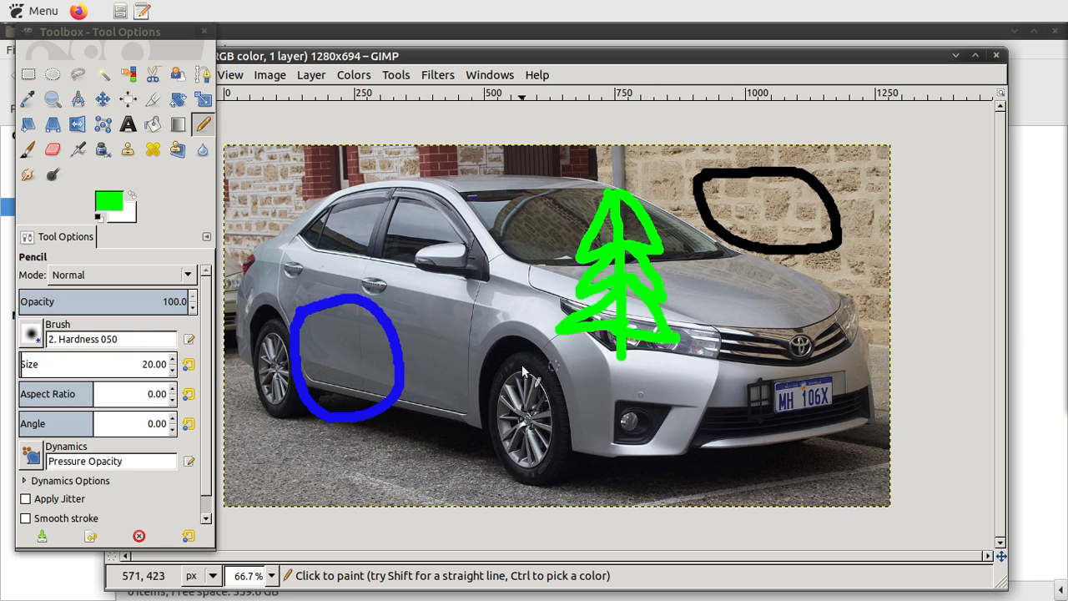
Change the foreground color to a brownish orange and choose the Cell 02 brush for the Pencil.
{"action": "left_click", "coordinate": [114, 207]}
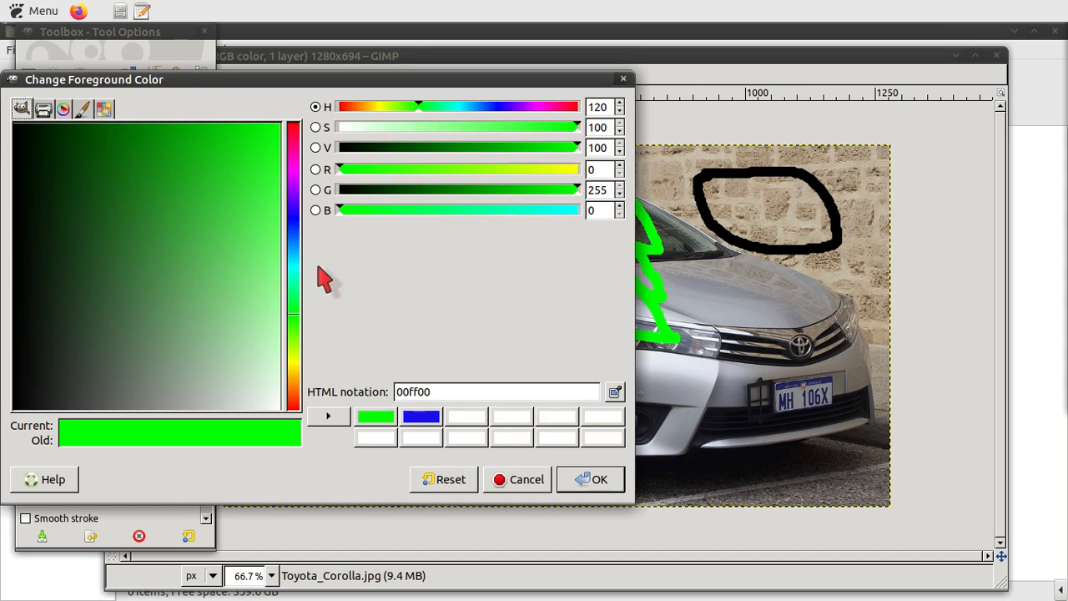
{"action": "left_click", "coordinate": [294, 385]}
{"action": "left_click_drag", "start_coordinate": [237, 313], "coordinate": [230, 162]}
{"action": "left_click", "coordinate": [584, 480]}
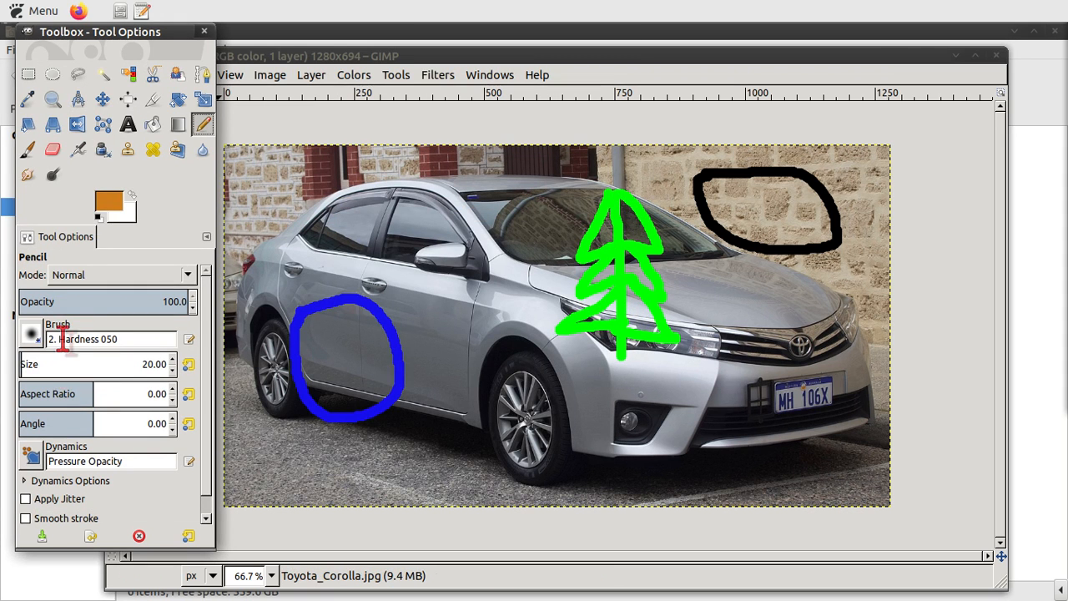
{"action": "left_click", "coordinate": [33, 334]}
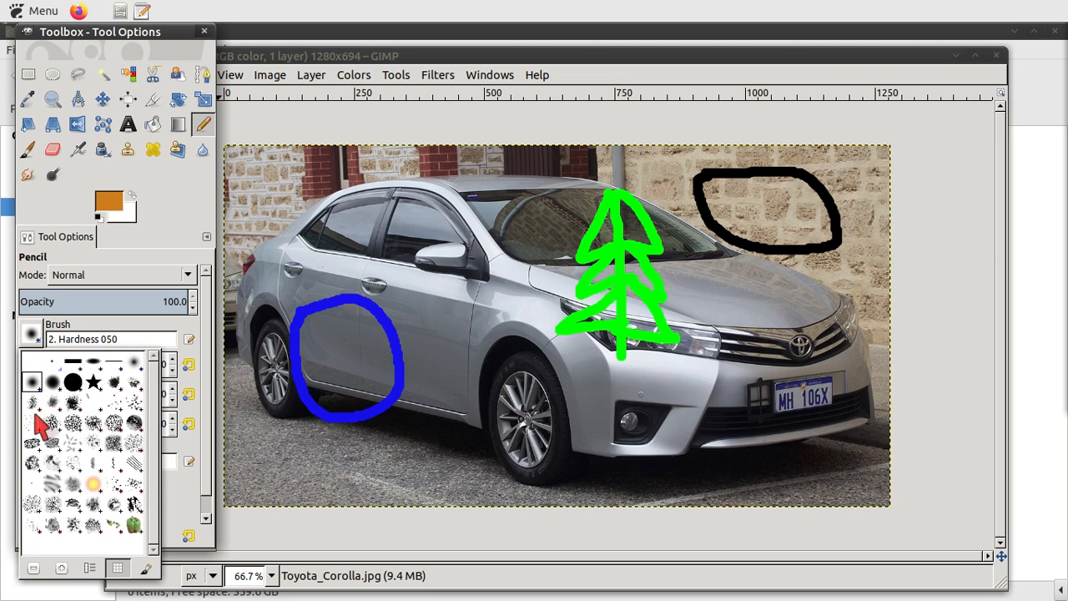
{"action": "left_click", "coordinate": [69, 426]}
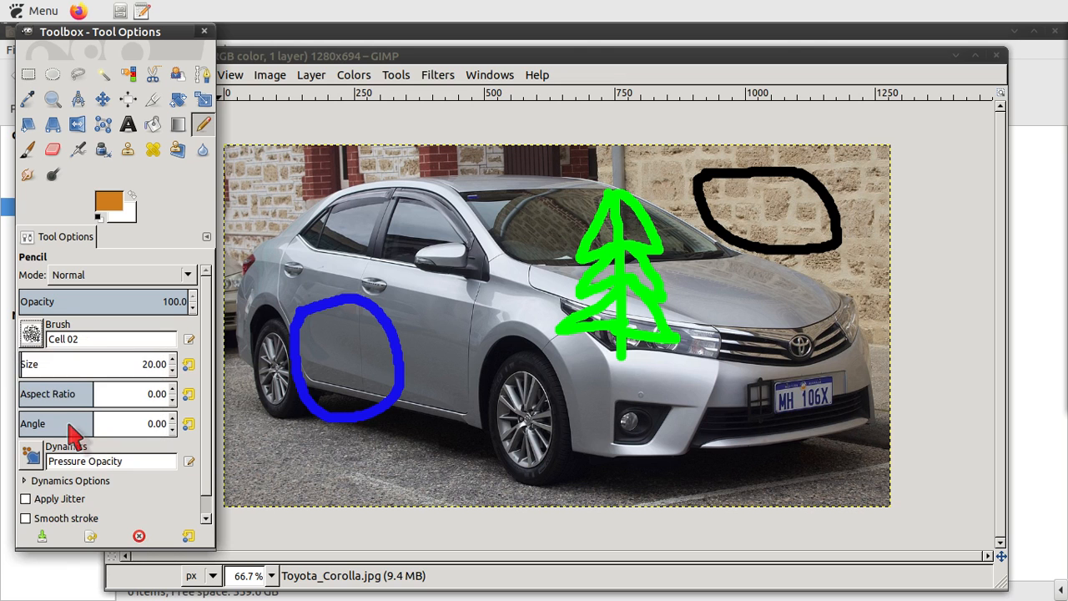
Paint orange dots and a filled horizontal strip of ground beneath the tree, from the front wheel toward the license plate.
{"action": "left_click", "coordinate": [614, 366]}
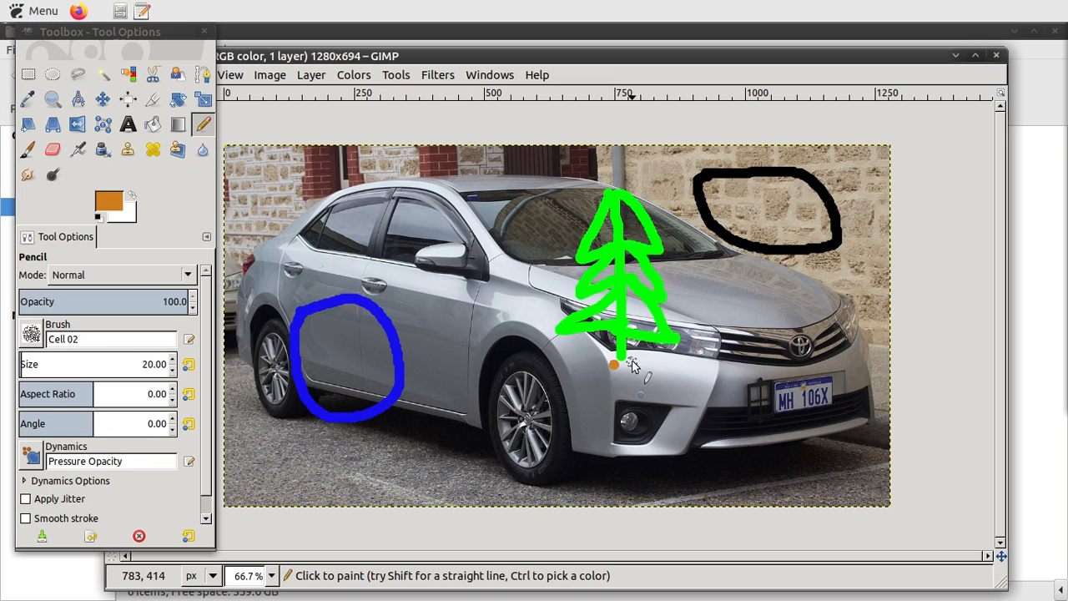
{"action": "left_click", "coordinate": [681, 380]}
{"action": "left_click", "coordinate": [649, 376]}
{"action": "left_click", "coordinate": [634, 372]}
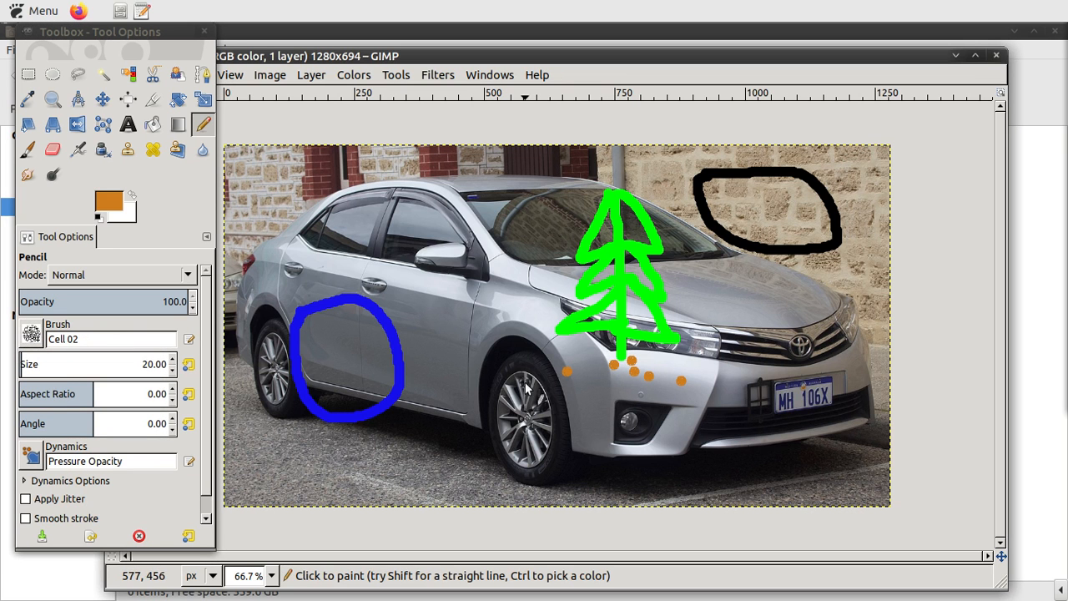
{"action": "left_click", "coordinate": [609, 376]}
{"action": "left_click", "coordinate": [598, 363]}
{"action": "left_click", "coordinate": [571, 342]}
{"action": "left_click", "coordinate": [543, 371]}
{"action": "left_click", "coordinate": [515, 394]}
{"action": "left_click", "coordinate": [579, 398]}
{"action": "mouse_move", "coordinate": [515, 373]}
{"action": "left_mouse_down"}
{"action": "mouse_move", "coordinate": [652, 362]}
{"action": "mouse_move", "coordinate": [670, 394]}
{"action": "left_mouse_up"}
{"action": "mouse_move", "coordinate": [544, 387]}
{"action": "left_mouse_down"}
{"action": "mouse_move", "coordinate": [645, 387]}
{"action": "mouse_move", "coordinate": [680, 372]}
{"action": "mouse_move", "coordinate": [716, 380]}
{"action": "mouse_move", "coordinate": [692, 398]}
{"action": "mouse_move", "coordinate": [630, 375]}
{"action": "mouse_move", "coordinate": [547, 383]}
{"action": "mouse_move", "coordinate": [563, 408]}
{"action": "mouse_move", "coordinate": [679, 380]}
{"action": "left_mouse_up"}
{"action": "mouse_move", "coordinate": [606, 382]}
{"action": "left_mouse_down"}
{"action": "mouse_move", "coordinate": [517, 395]}
{"action": "mouse_move", "coordinate": [758, 382]}
{"action": "mouse_move", "coordinate": [642, 383]}
{"action": "mouse_move", "coordinate": [632, 372]}
{"action": "mouse_move", "coordinate": [727, 379]}
{"action": "left_mouse_up"}
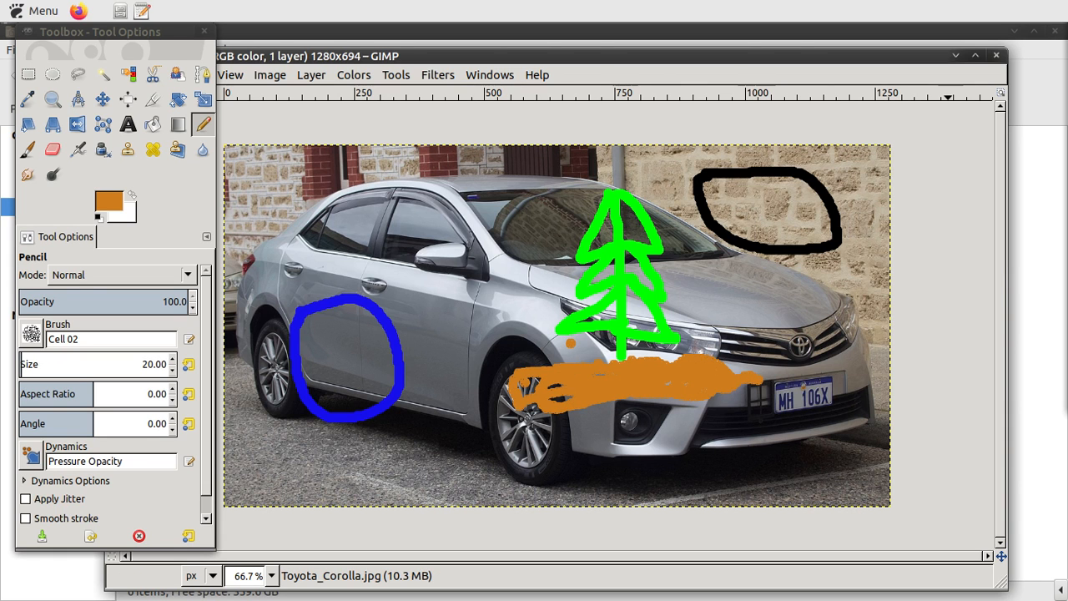
Export the image as "Toyota_Corolla with my changes 2.jpg" in the Documents folder with the offered JPEG settings.
{"action": "left_click_drag", "start_coordinate": [943, 56], "coordinate": [1002, 56]}
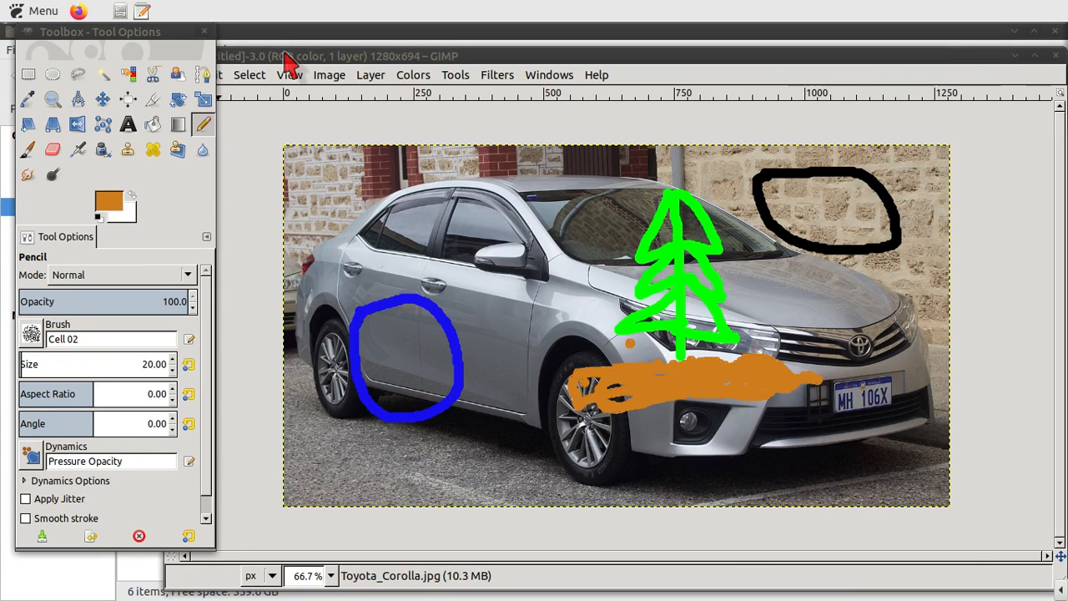
{"action": "left_click_drag", "start_coordinate": [286, 63], "coordinate": [423, 68]}
{"action": "left_click", "coordinate": [321, 80]}
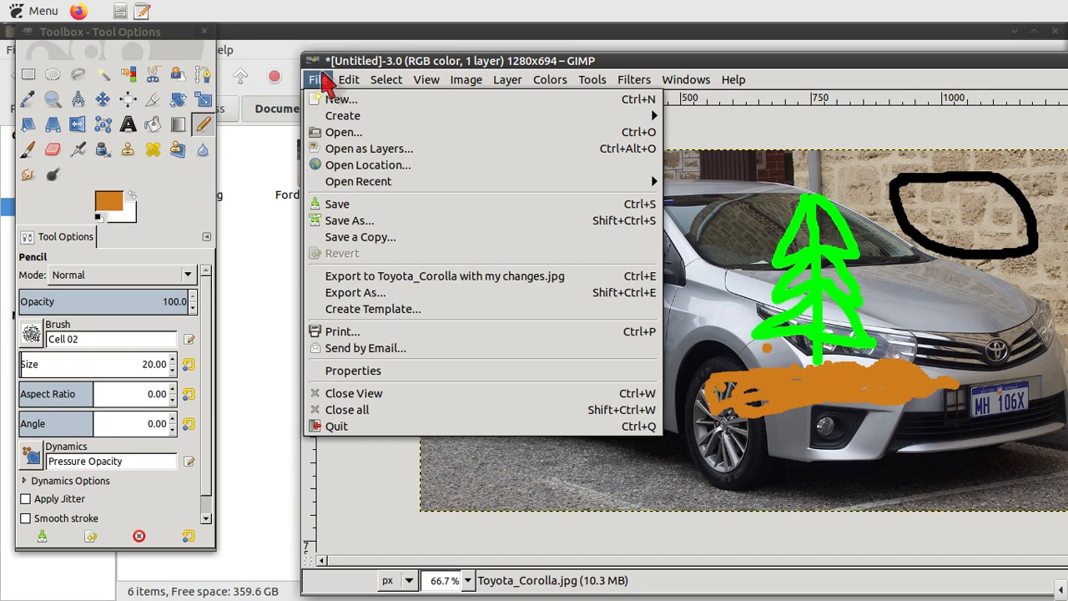
{"action": "left_click", "coordinate": [351, 294]}
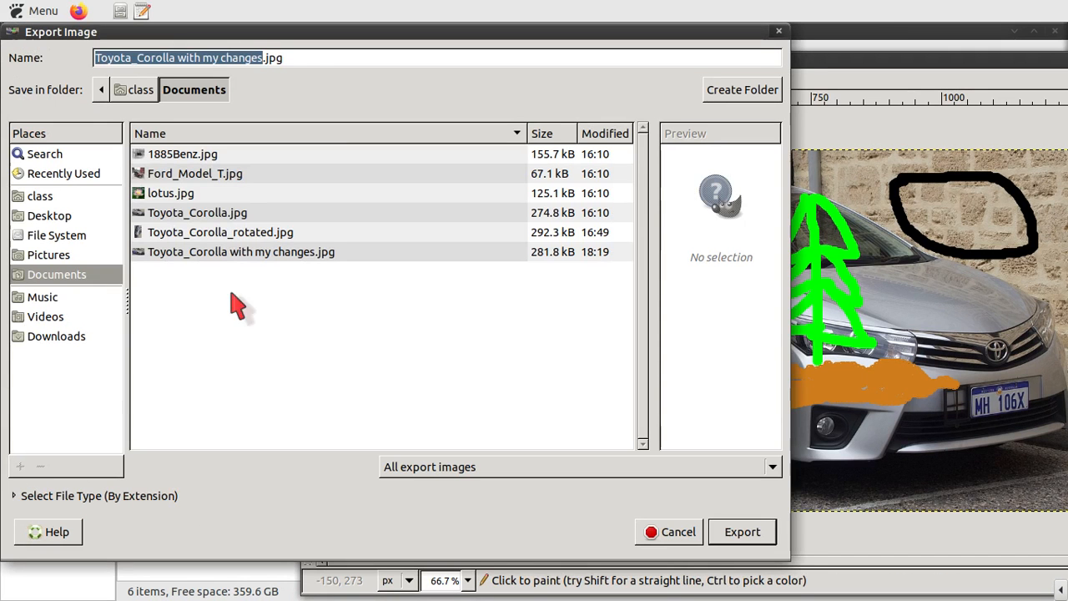
{"action": "left_click", "coordinate": [263, 58]}
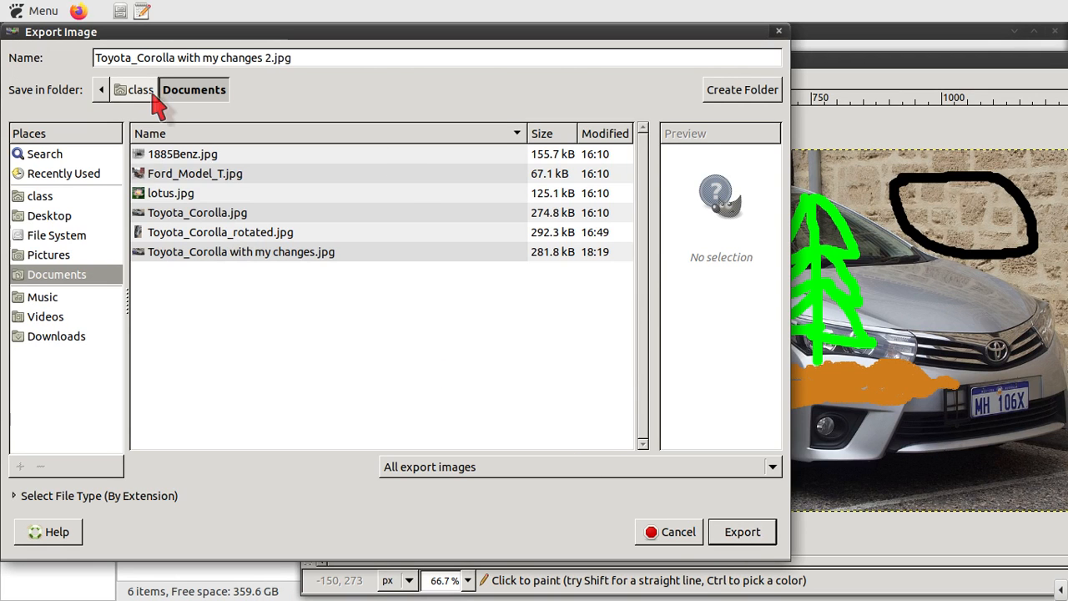
{"action": "left_click_drag", "start_coordinate": [112, 57], "coordinate": [286, 67]}
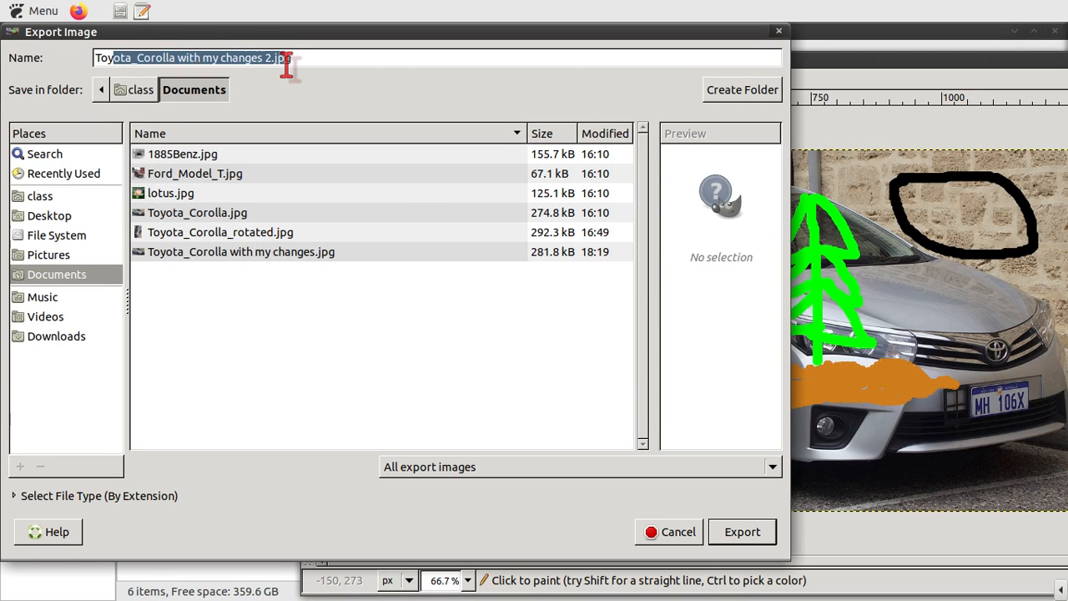
{"action": "left_click", "coordinate": [742, 534]}
{"action": "left_click", "coordinate": [477, 338]}
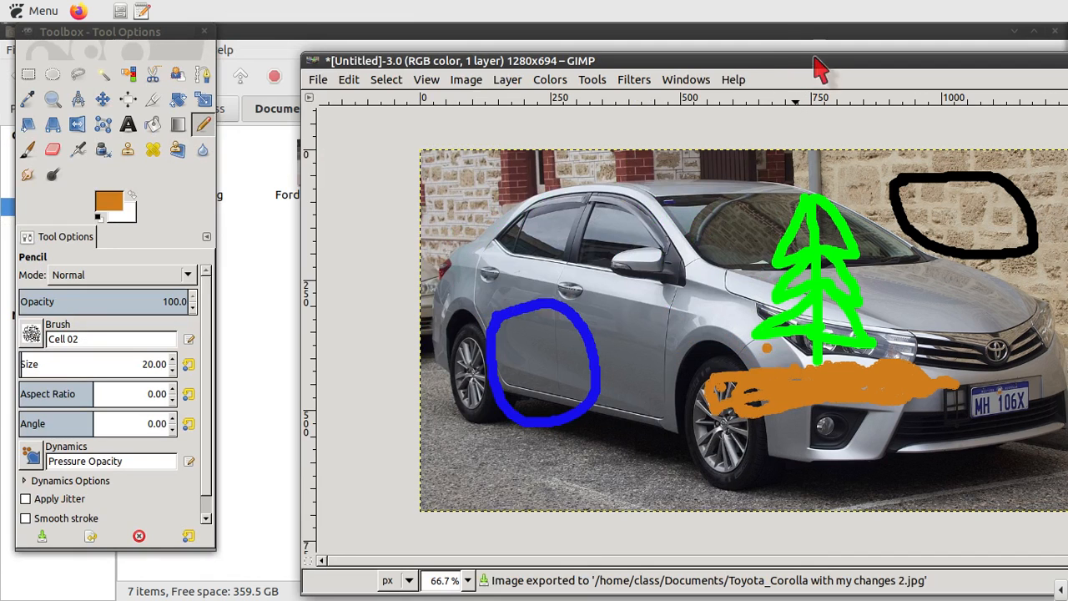
View the exported "Toyota_Corolla with my changes 2.jpg" from the Documents folder, close it and switch back to GIMP.
{"action": "left_click_drag", "start_coordinate": [815, 58], "coordinate": [651, 60]}
{"action": "left_click", "coordinate": [986, 60]}
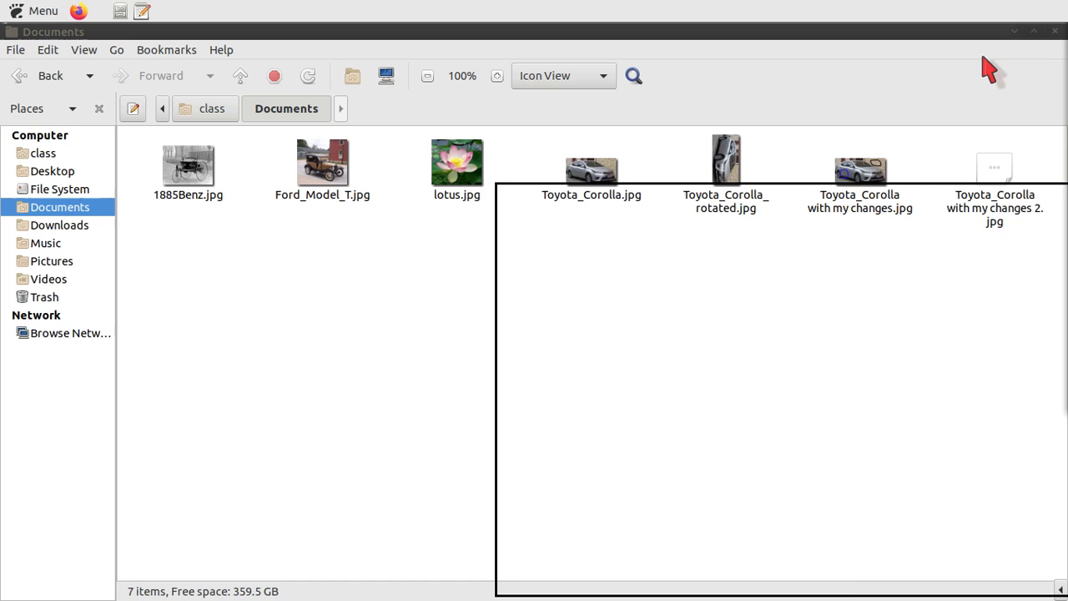
{"action": "double_click", "coordinate": [972, 213]}
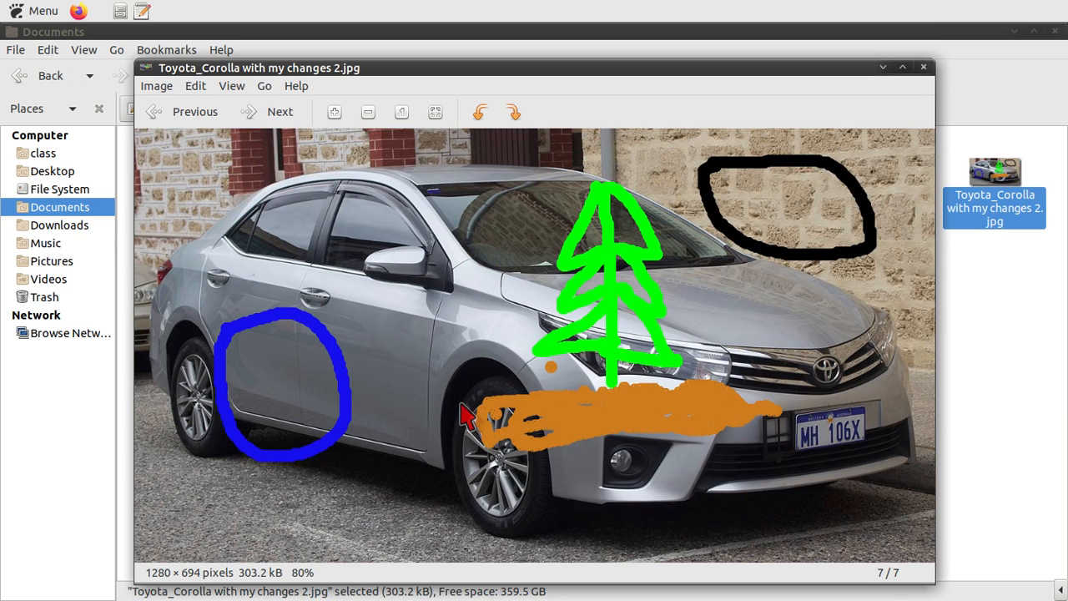
{"action": "left_click", "coordinate": [924, 67]}
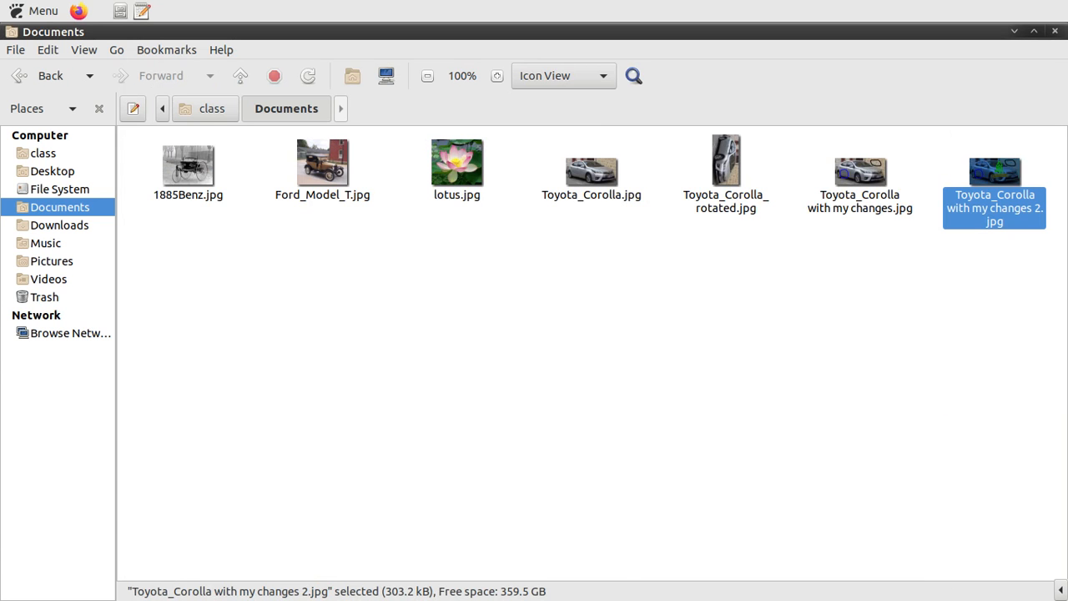
{"action": "key", "text": "alt+Tab"}
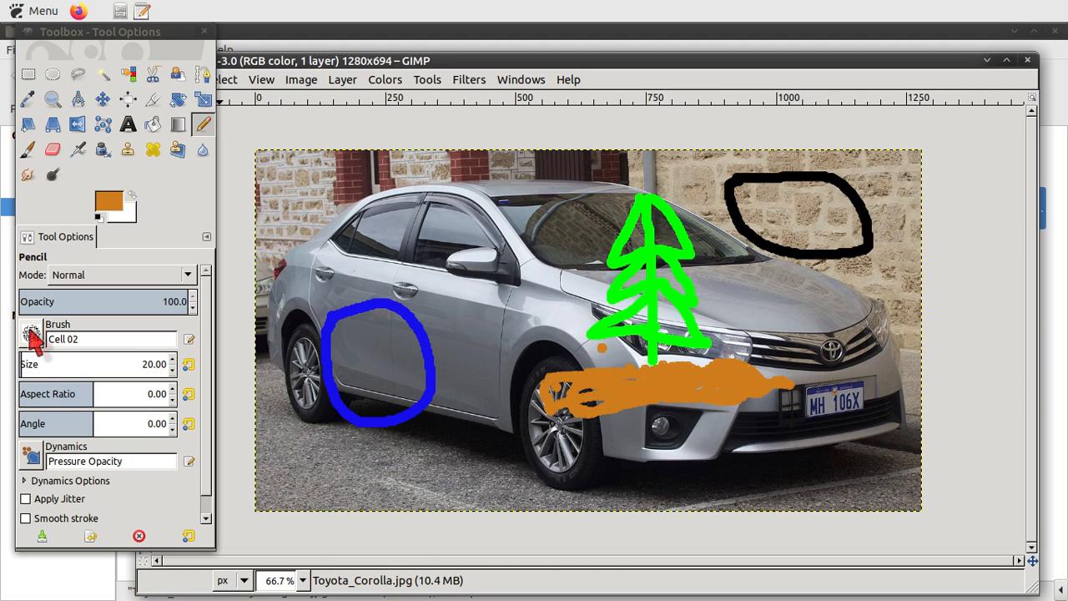
Enlarge the brush size to 225.91 and stamp three large orange spots over the car's front door and windshield.
{"action": "mouse_move", "coordinate": [24, 364]}
{"action": "left_mouse_down"}
{"action": "mouse_move", "coordinate": [77, 365]}
{"action": "mouse_move", "coordinate": [52, 365]}
{"action": "left_mouse_up"}
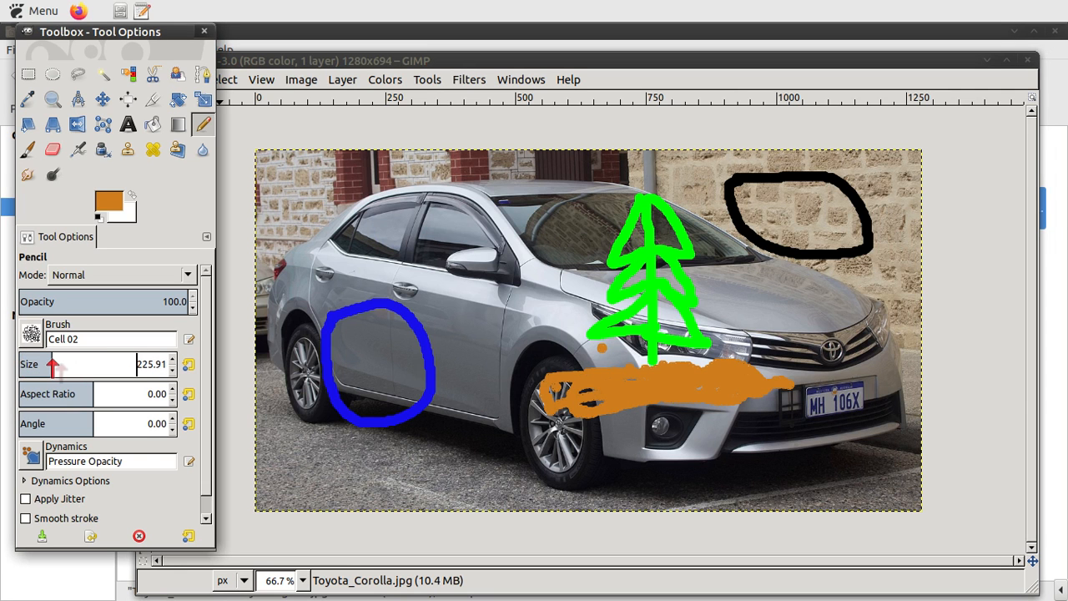
{"action": "left_click", "coordinate": [466, 243]}
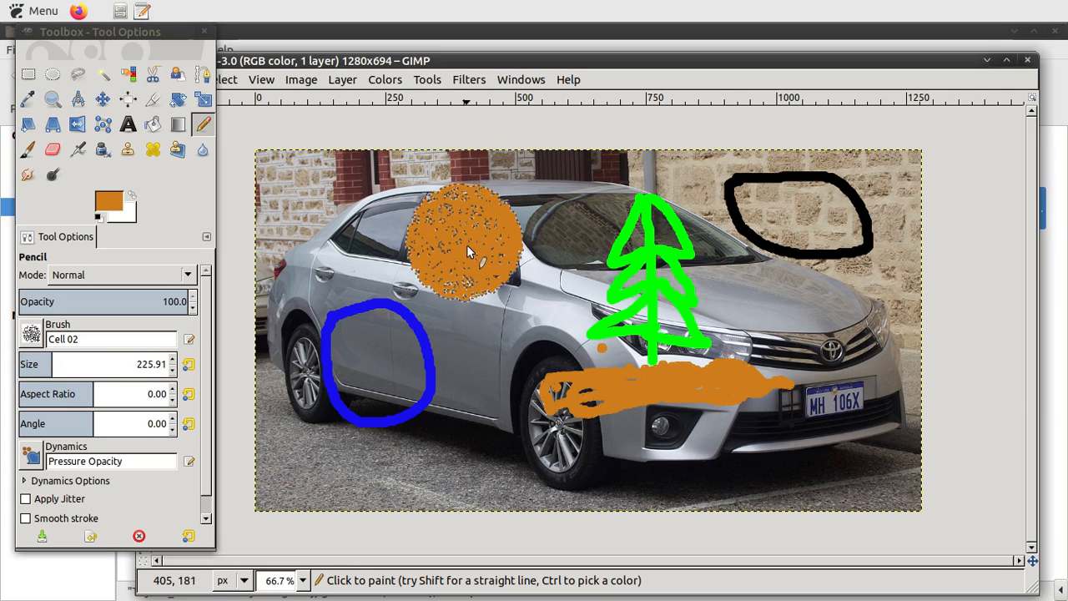
{"action": "left_click", "coordinate": [509, 335]}
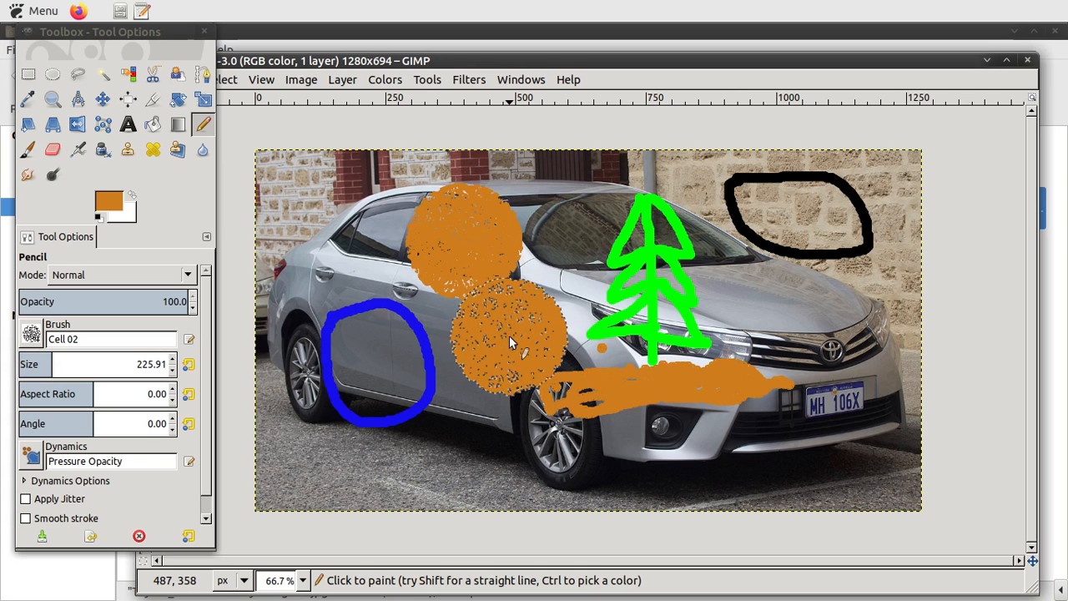
{"action": "left_click", "coordinate": [578, 214]}
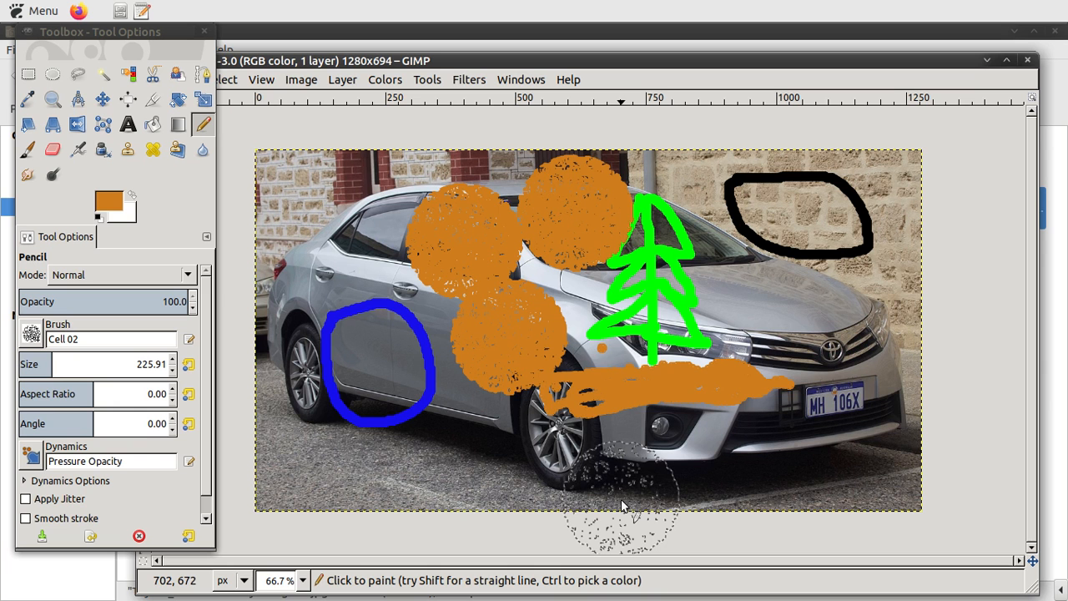
Undo the three large orange brush stamps one after another.
{"action": "left_click_drag", "start_coordinate": [504, 63], "coordinate": [584, 51]}
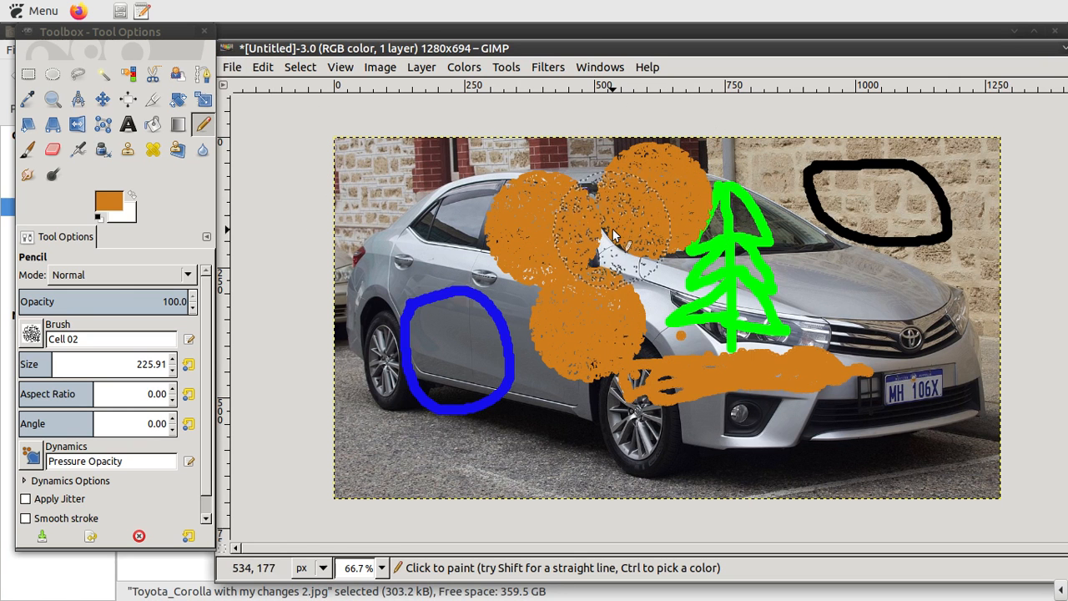
{"action": "left_click", "coordinate": [269, 71]}
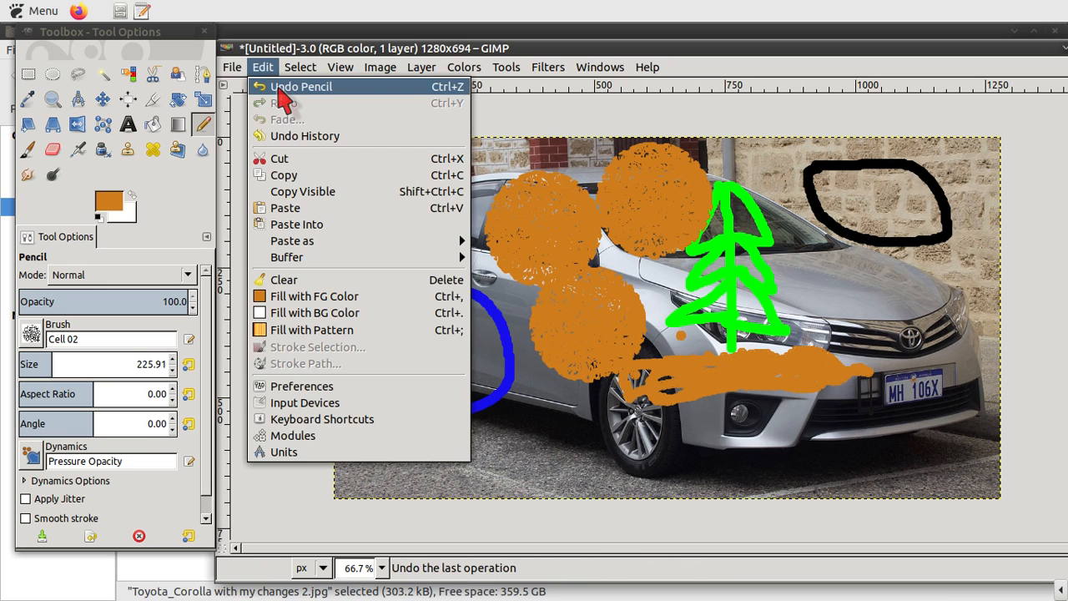
{"action": "left_click", "coordinate": [282, 88]}
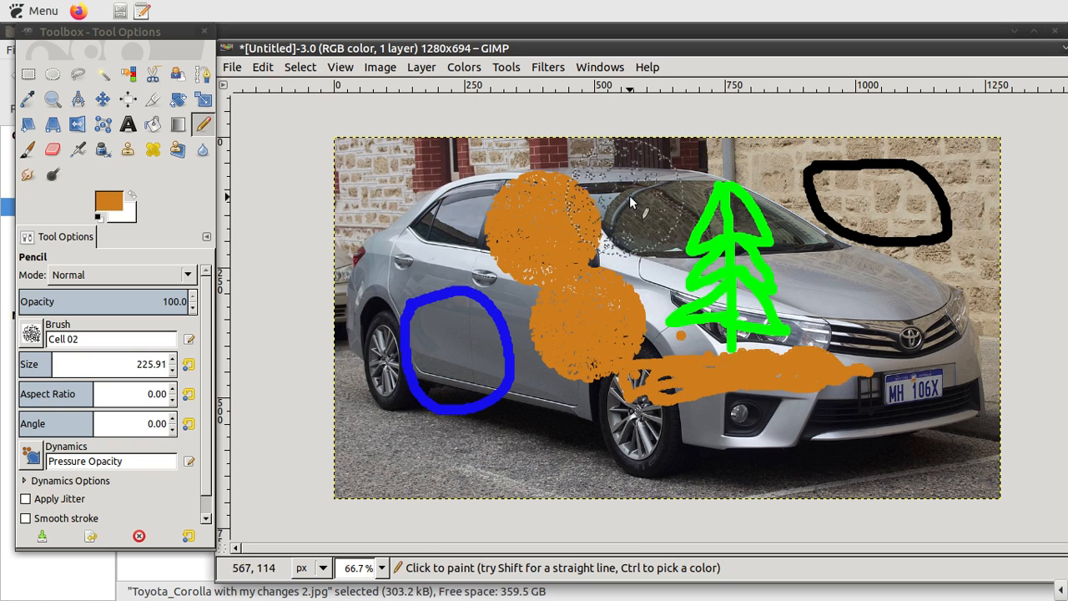
{"action": "left_click", "coordinate": [263, 69]}
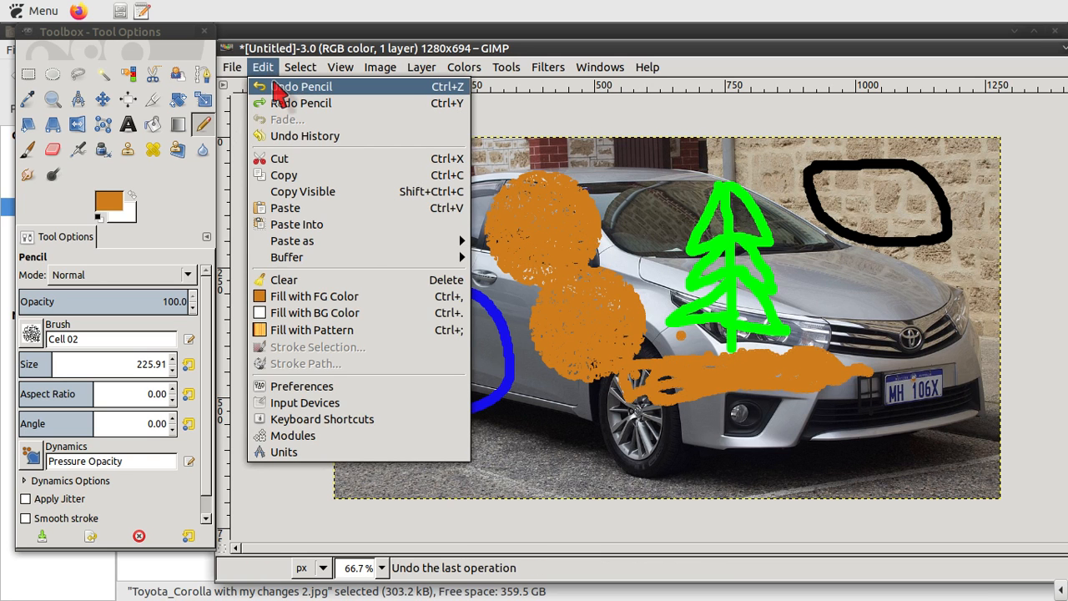
{"action": "left_click", "coordinate": [274, 87]}
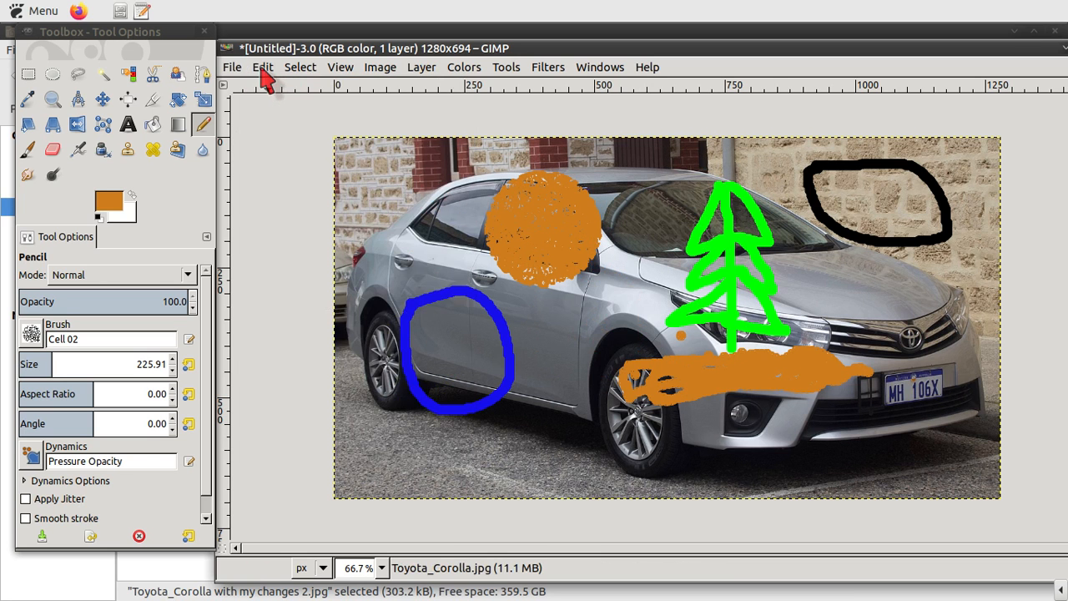
{"action": "left_click", "coordinate": [260, 68]}
{"action": "left_click", "coordinate": [277, 88]}
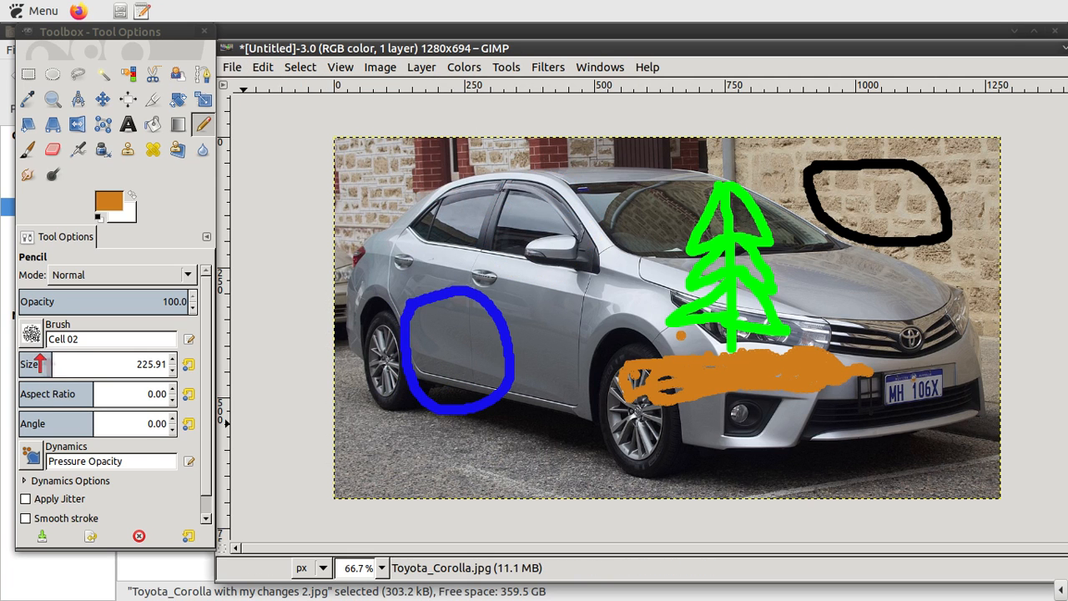
Reduce the Pencil's brush size, trying 95.15 and ending on 184.06.
{"action": "left_click", "coordinate": [52, 364]}
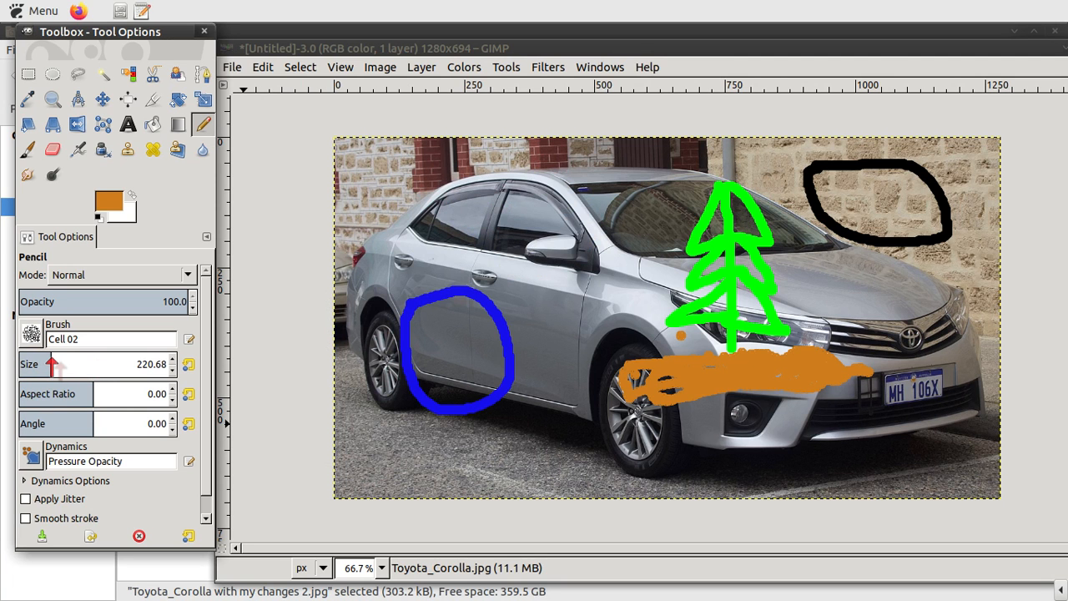
{"action": "left_click", "coordinate": [51, 363]}
{"action": "left_click_drag", "start_coordinate": [52, 364], "coordinate": [33, 364]}
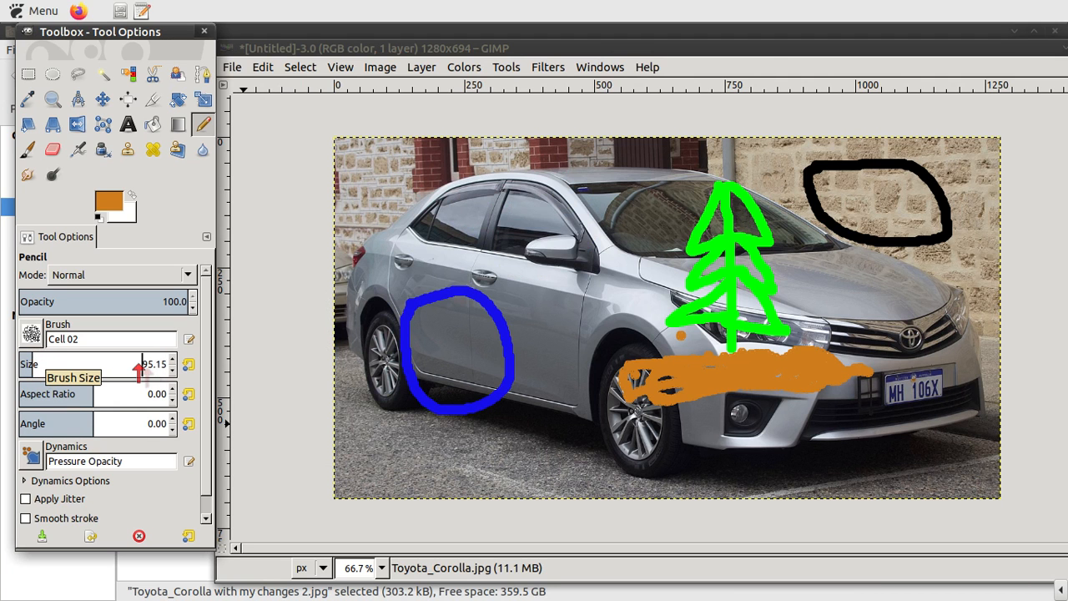
{"action": "mouse_move", "coordinate": [138, 367]}
{"action": "left_mouse_down"}
{"action": "mouse_move", "coordinate": [171, 365]}
{"action": "mouse_move", "coordinate": [46, 364]}
{"action": "left_mouse_up"}
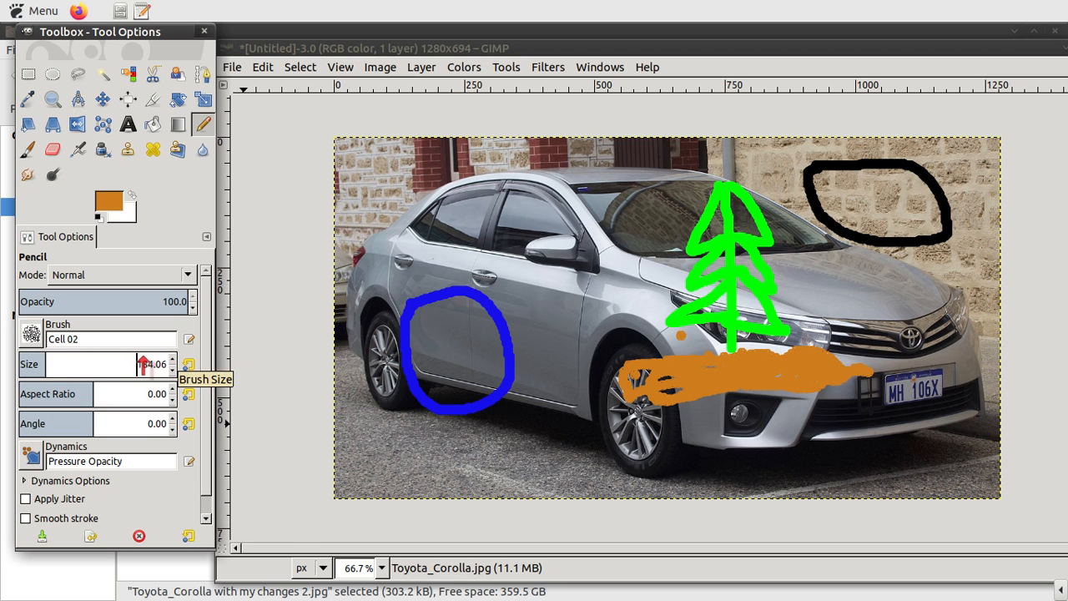
Set the Pencil's brush size to 20 and draw a short orange stroke on the car's front door.
{"action": "type", "text": "2"}
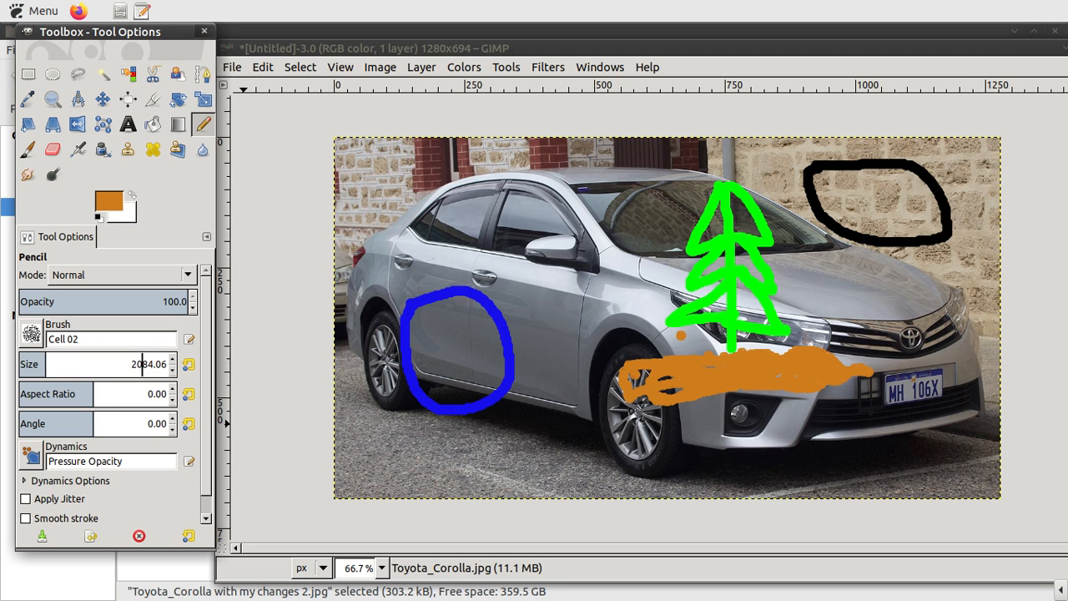
{"action": "key", "text": "Return"}
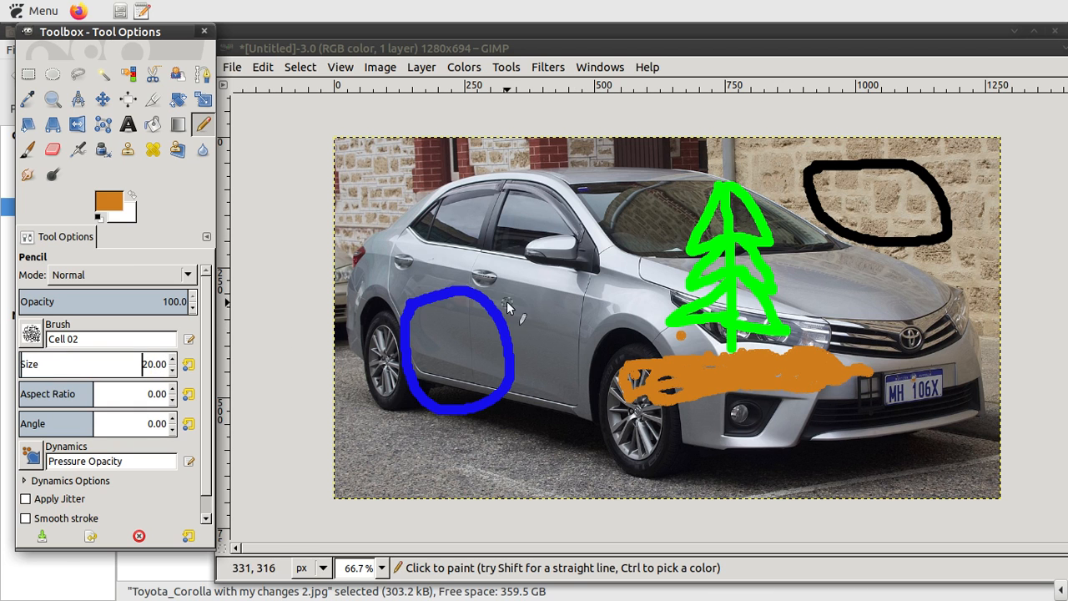
{"action": "left_click_drag", "start_coordinate": [501, 313], "coordinate": [538, 297]}
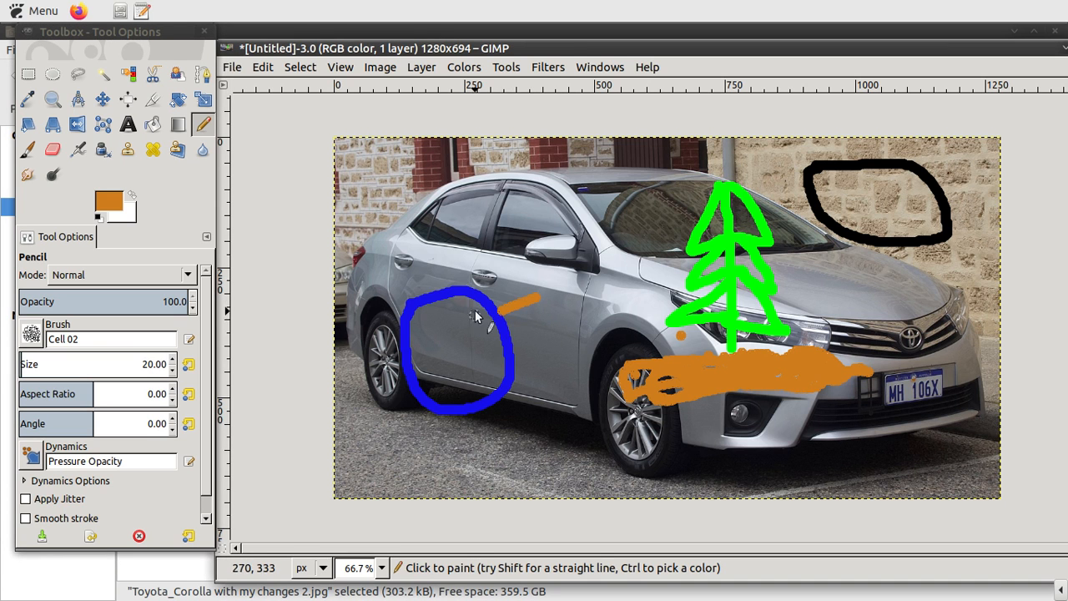
Set the brush size to 60 and paint a thick horizontal orange band across the wall and rear roof edge.
{"action": "left_click", "coordinate": [164, 365]}
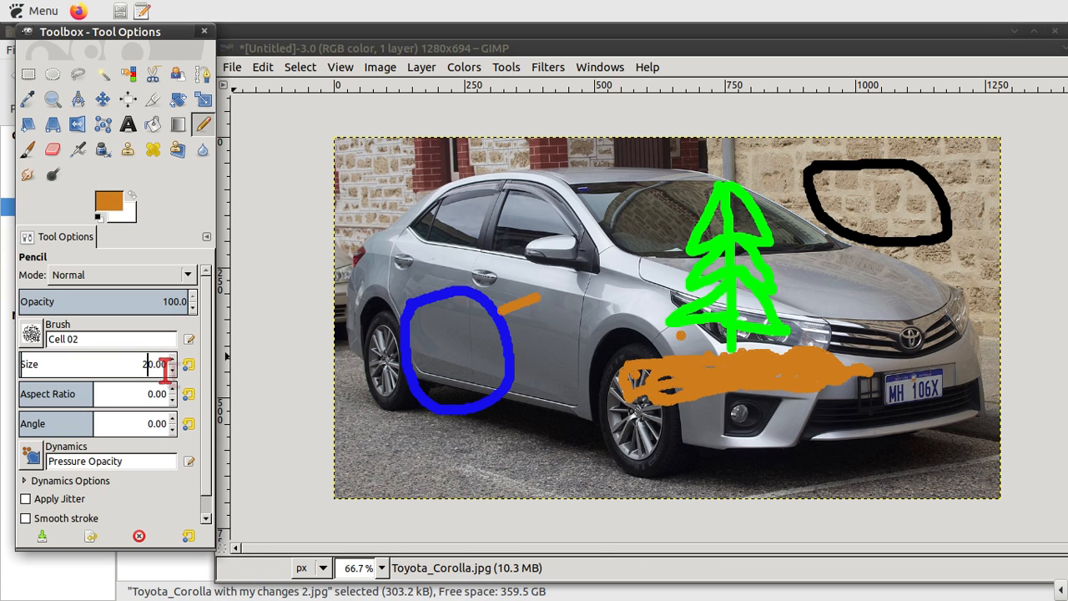
{"action": "key", "text": "BackSpace"}
{"action": "type", "text": "6"}
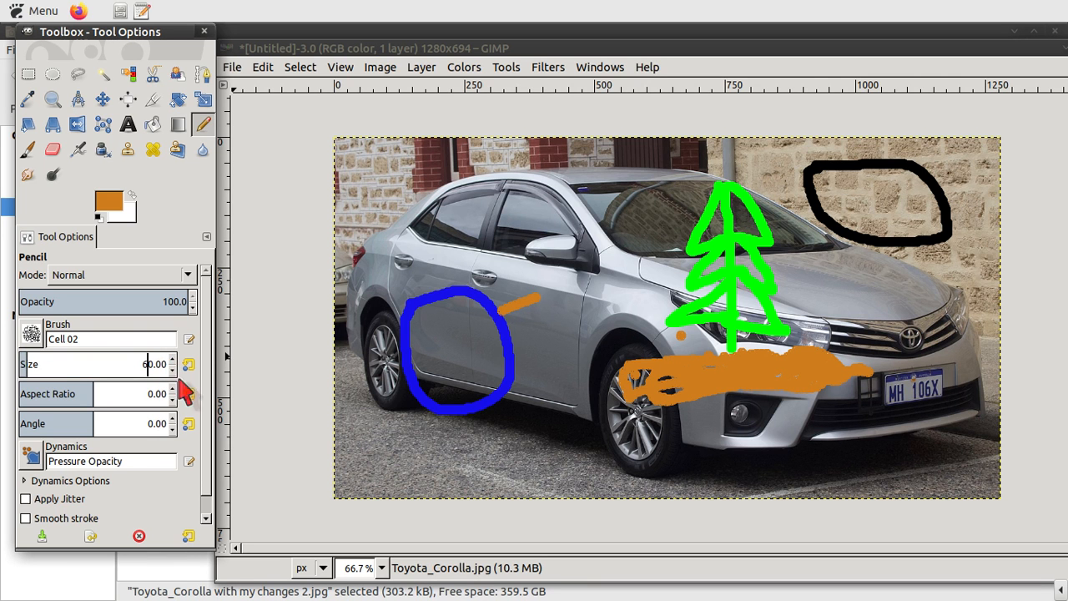
{"action": "left_click_drag", "start_coordinate": [375, 174], "coordinate": [557, 177]}
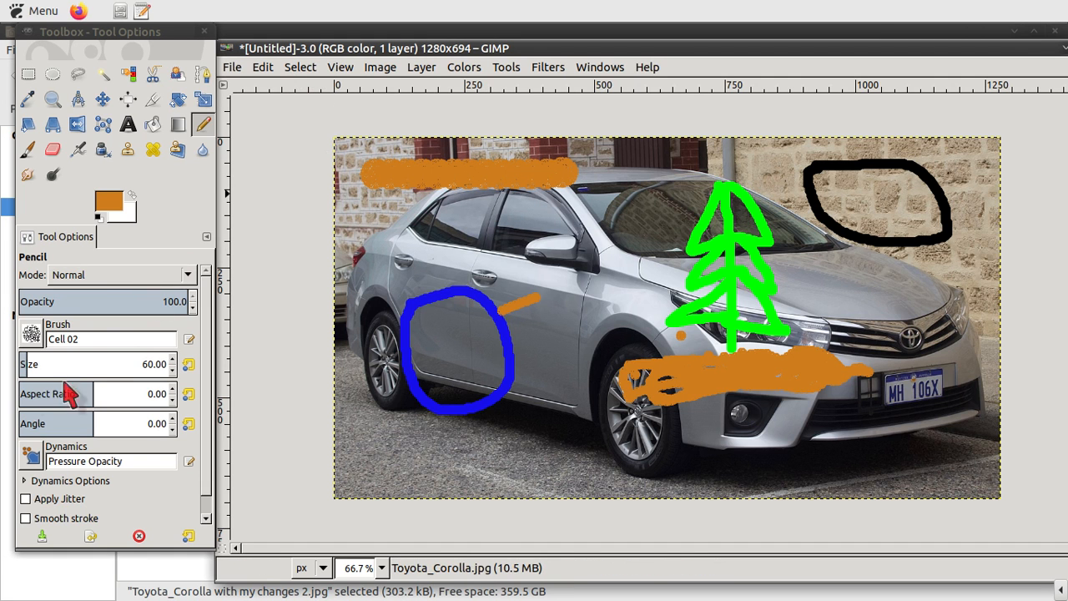
Set the brush size to 5 and draw a thin diagonal orange line from the pavement up to the front door.
{"action": "left_click", "coordinate": [154, 364]}
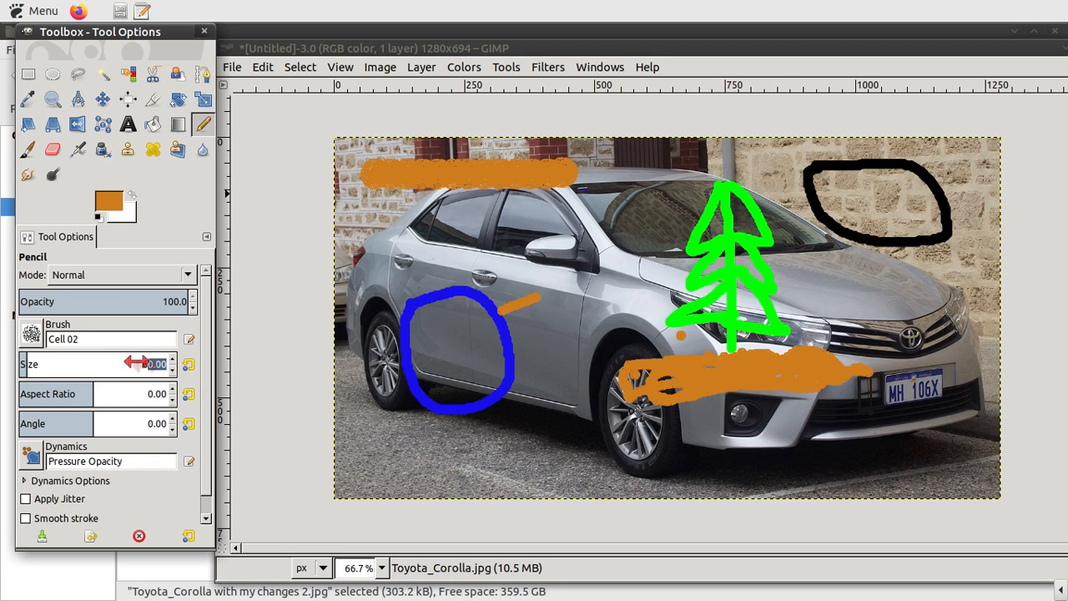
{"action": "type", "text": "5"}
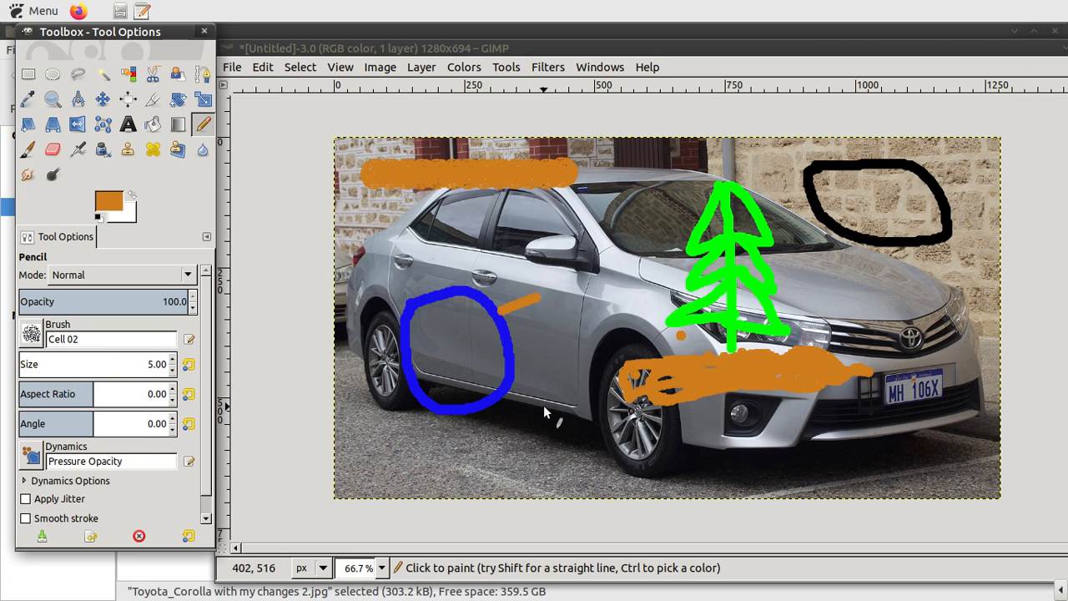
{"action": "left_click_drag", "start_coordinate": [510, 443], "coordinate": [560, 359]}
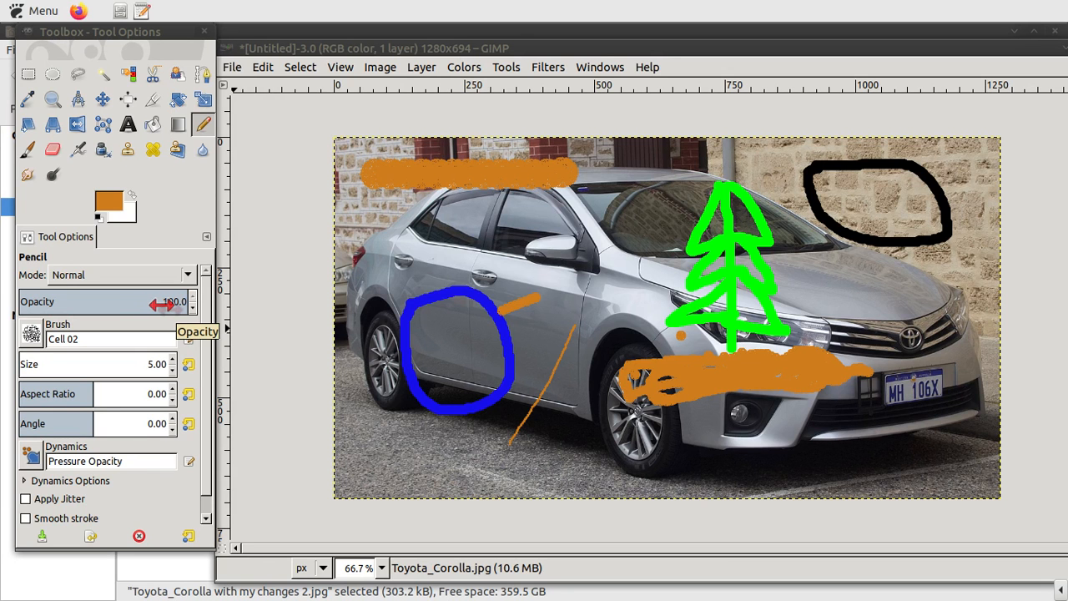
Set the Pencil's brush size to 60.
{"action": "left_click_drag", "start_coordinate": [142, 365], "coordinate": [37, 365]}
{"action": "left_click", "coordinate": [156, 360]}
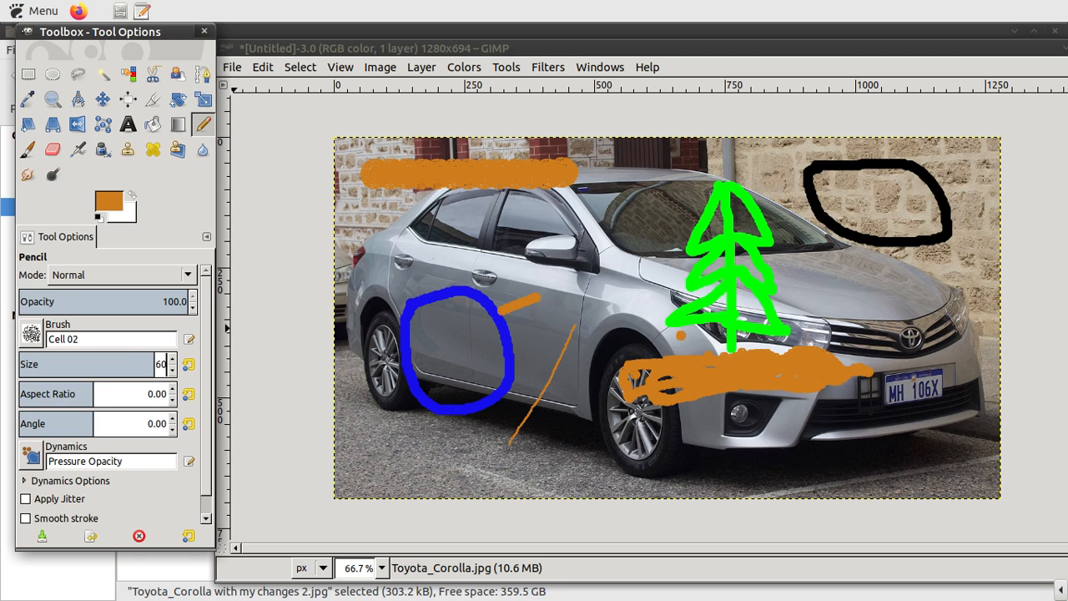
{"action": "key", "text": "Return"}
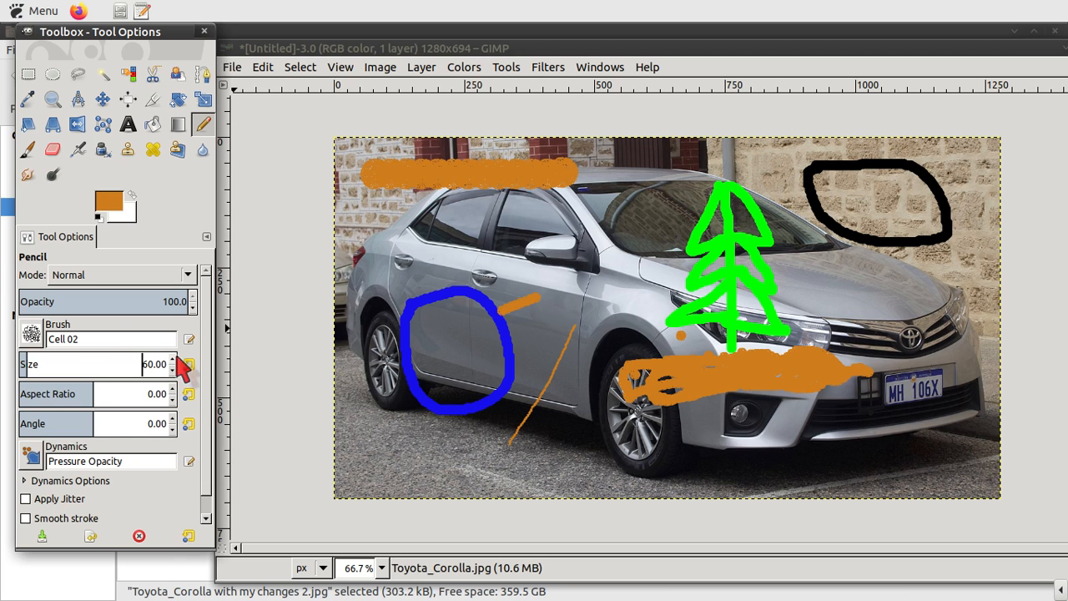
Try the 2. Hardness 075 brush, switch to Confetti and stamp four orange marks on the pavement below the car.
{"action": "left_click", "coordinate": [31, 336]}
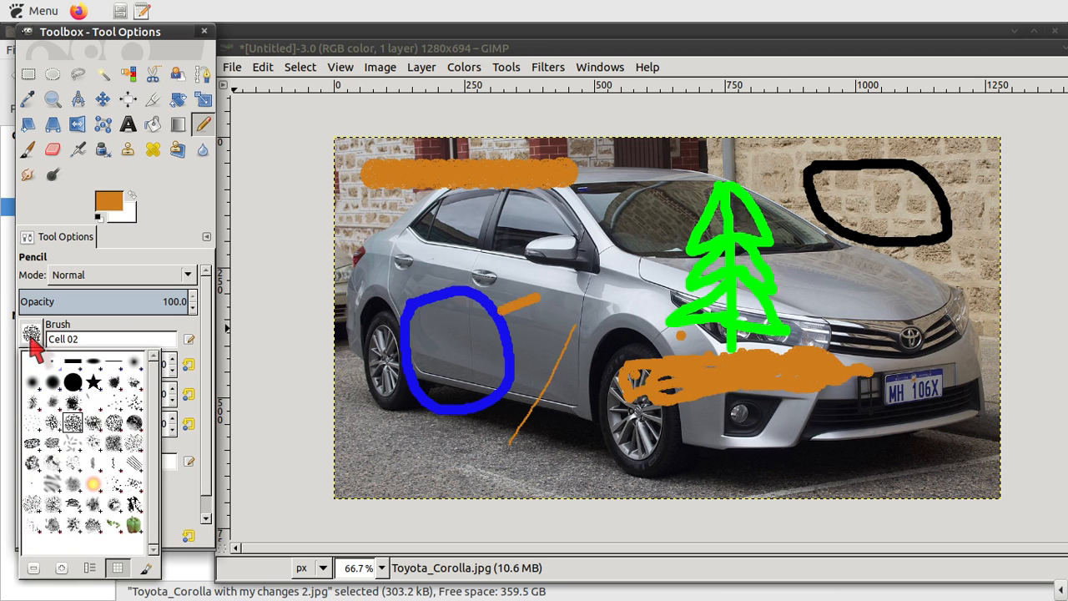
{"action": "left_click", "coordinate": [56, 385]}
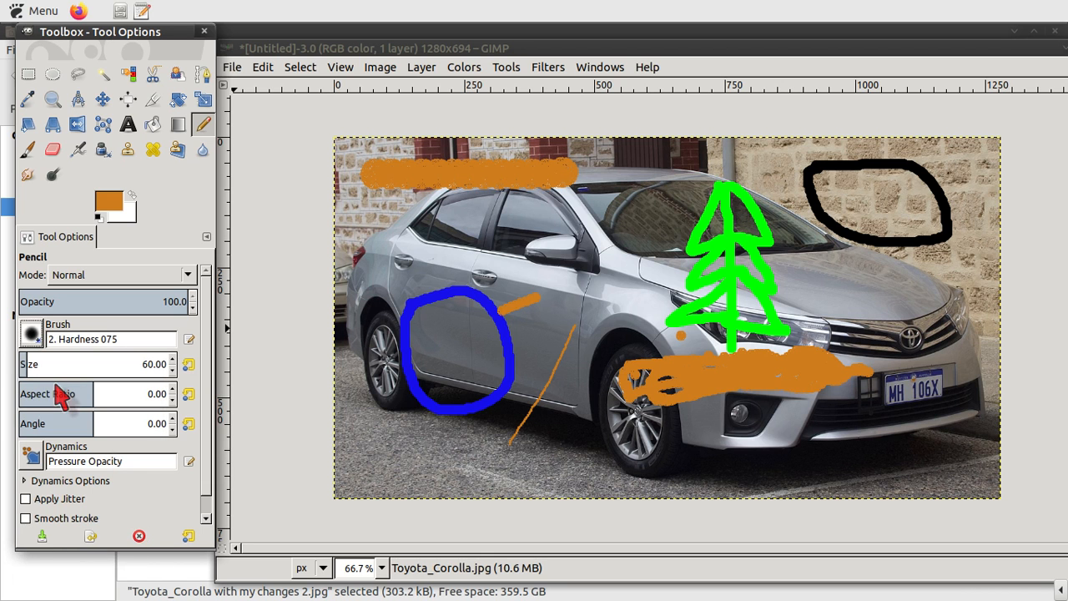
{"action": "left_click", "coordinate": [31, 338]}
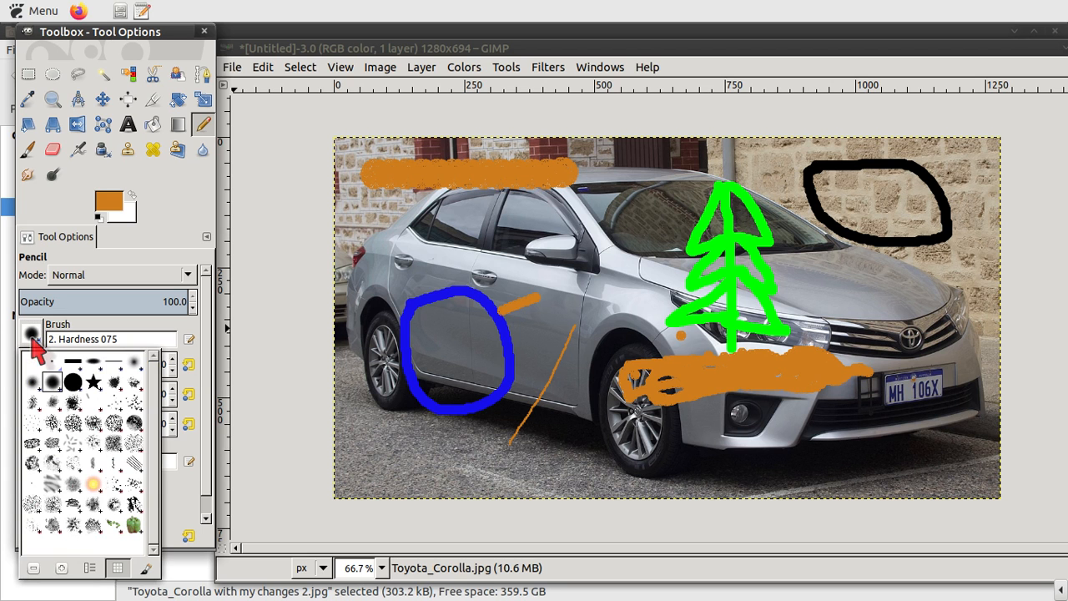
{"action": "left_click", "coordinate": [66, 446]}
{"action": "left_click", "coordinate": [444, 451]}
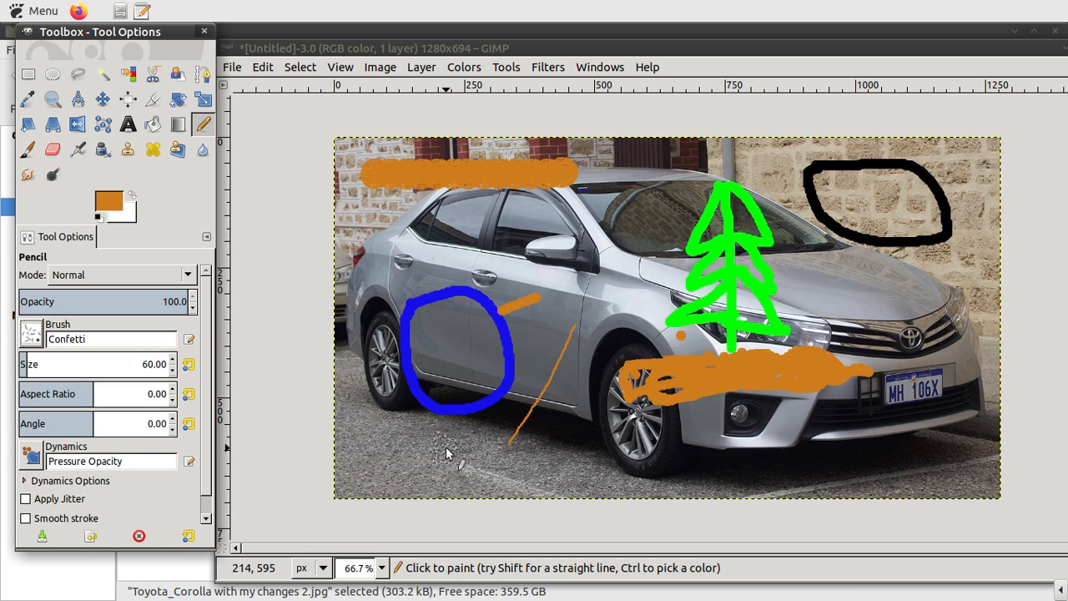
{"action": "left_click", "coordinate": [587, 478]}
{"action": "left_click", "coordinate": [669, 481]}
{"action": "left_click", "coordinate": [764, 466]}
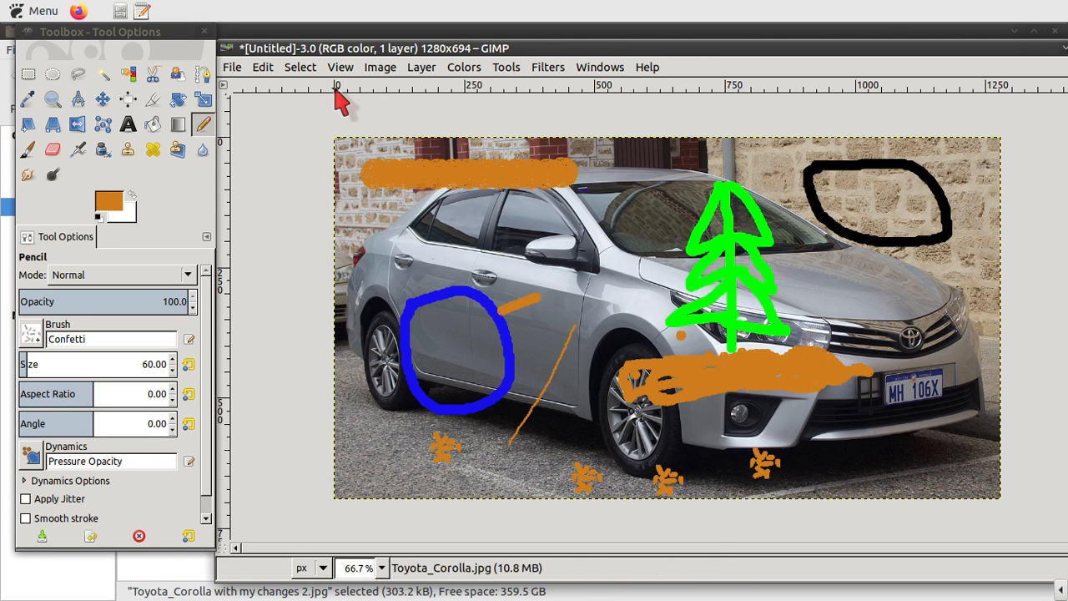
Undo the last three Confetti stamps one after another, keeping only the first.
{"action": "left_click", "coordinate": [265, 69]}
{"action": "left_click", "coordinate": [286, 87]}
{"action": "left_click", "coordinate": [263, 69]}
{"action": "left_click", "coordinate": [280, 85]}
{"action": "left_click", "coordinate": [263, 69]}
{"action": "left_click", "coordinate": [283, 85]}
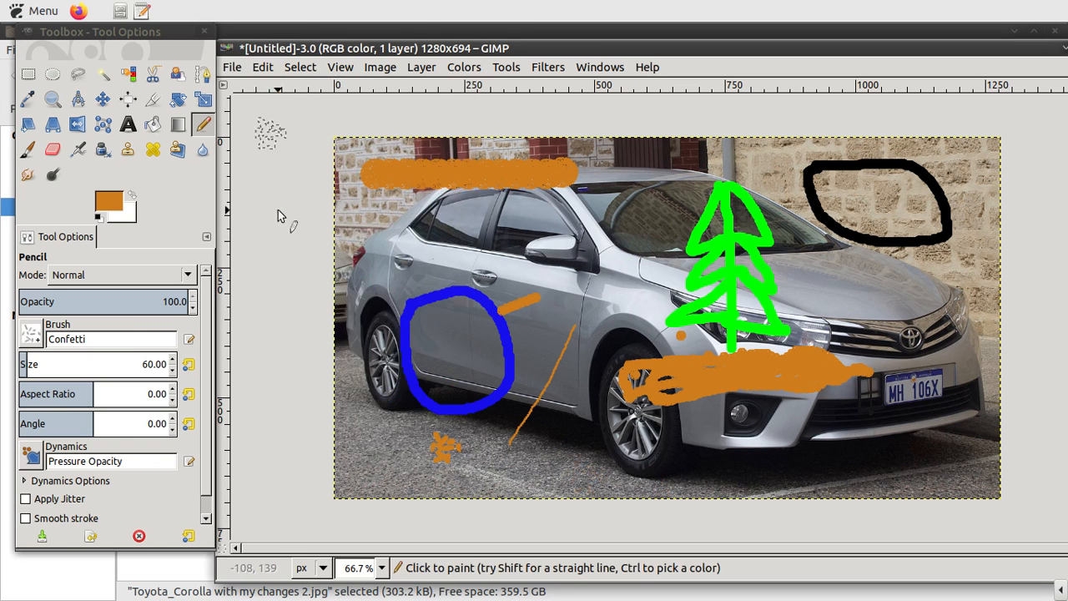
Choose the Vegetation 02 brush and stamp three orange marks on the pavement and front bumper's lower edge and one on the hood.
{"action": "left_click", "coordinate": [31, 334]}
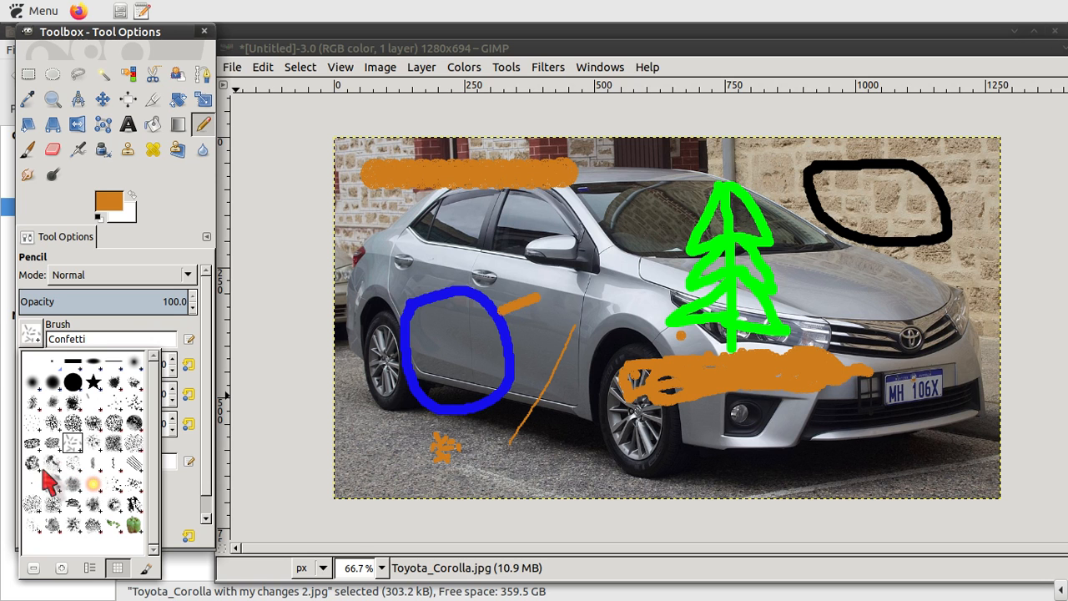
{"action": "left_click", "coordinate": [89, 529]}
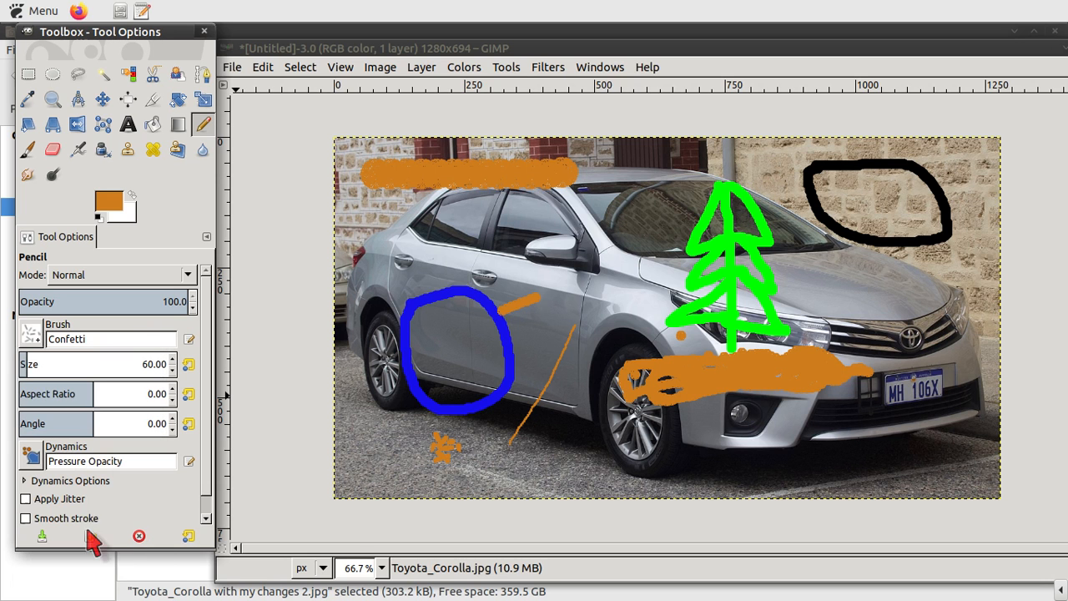
{"action": "left_click", "coordinate": [577, 454]}
{"action": "left_click", "coordinate": [774, 461]}
{"action": "left_click", "coordinate": [841, 456]}
{"action": "left_click", "coordinate": [849, 292]}
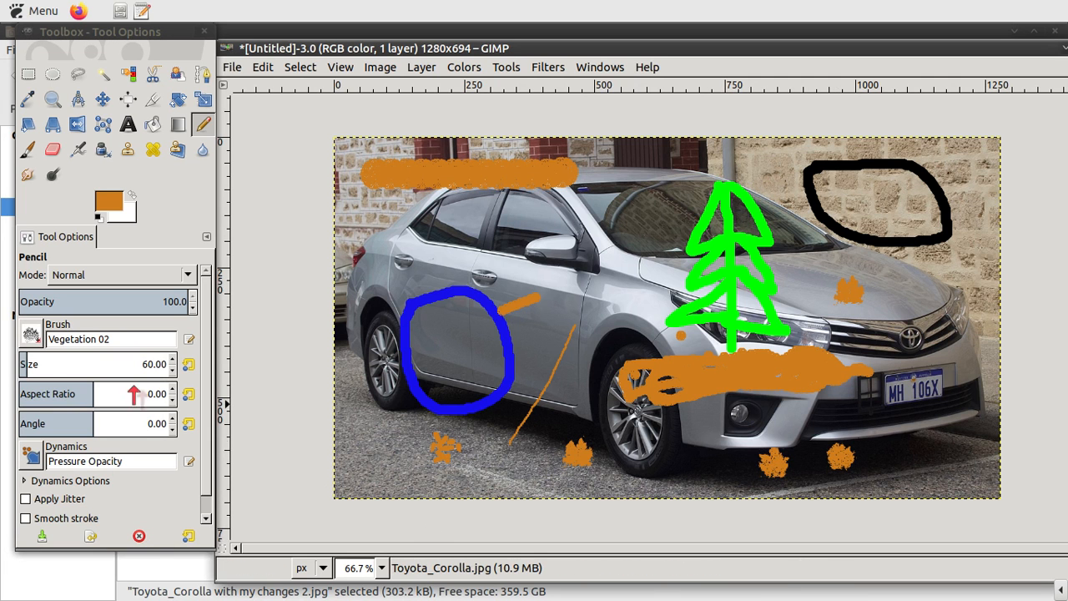
Choose the 2. Star brush and stamp orange stars by the front door, on the windshield, inside the black outline and on the wall.
{"action": "left_click", "coordinate": [31, 334]}
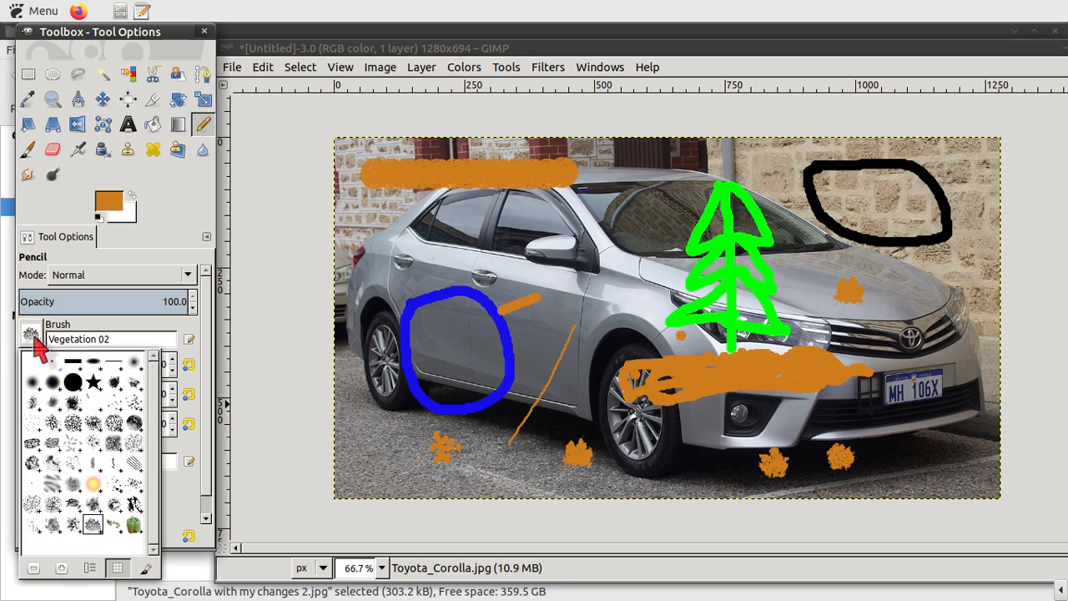
{"action": "left_click", "coordinate": [95, 384]}
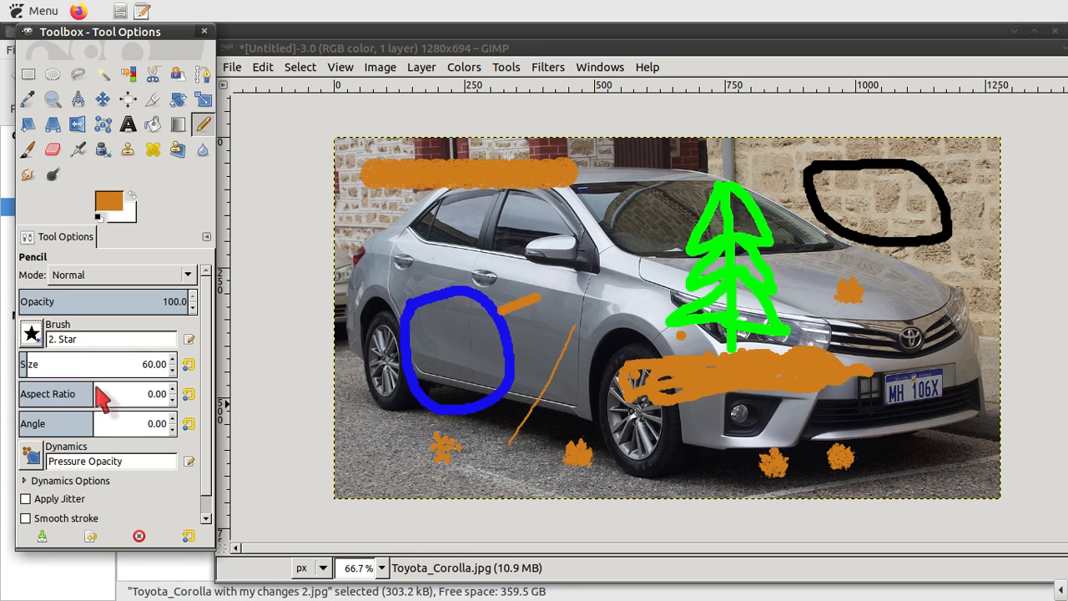
{"action": "left_click", "coordinate": [589, 289]}
{"action": "left_click", "coordinate": [640, 221]}
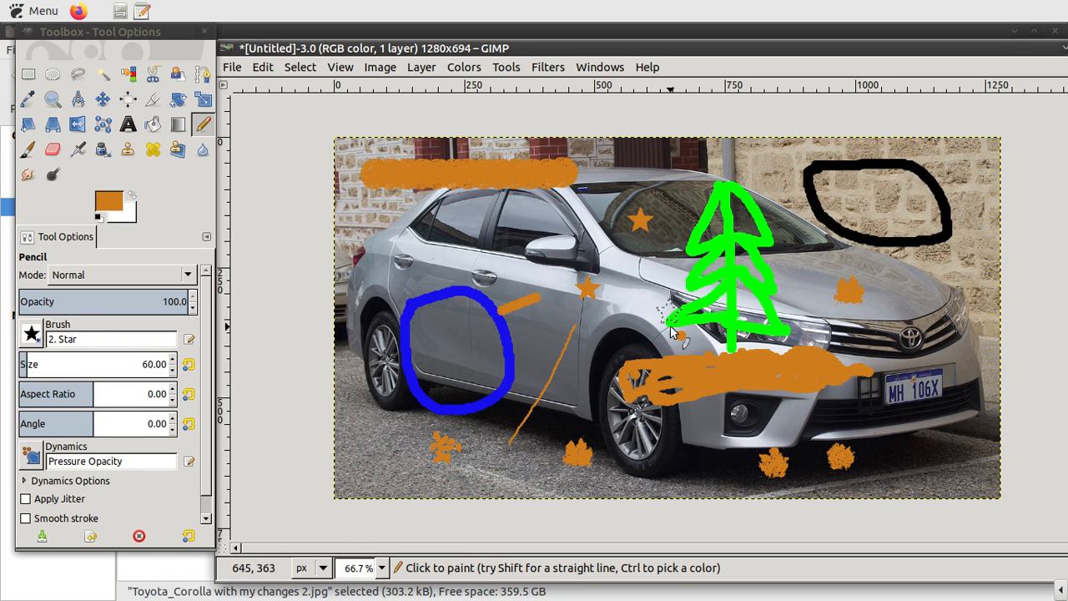
{"action": "left_click", "coordinate": [907, 201]}
{"action": "left_click", "coordinate": [970, 258]}
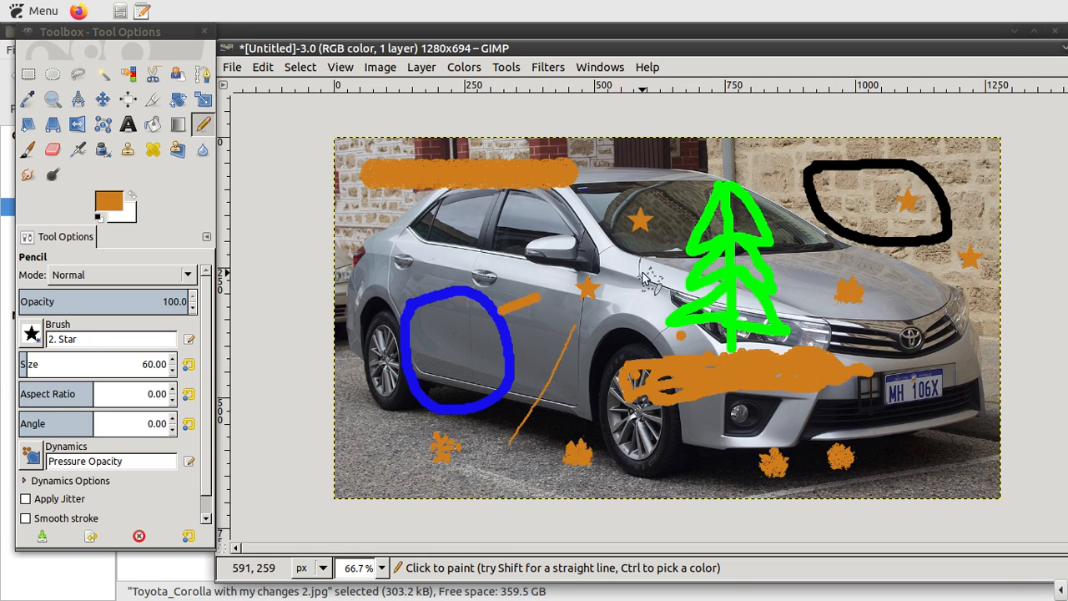
Change the foreground color to a bright, fully saturated green with hue 107.
{"action": "left_click", "coordinate": [106, 203]}
{"action": "left_click", "coordinate": [104, 202]}
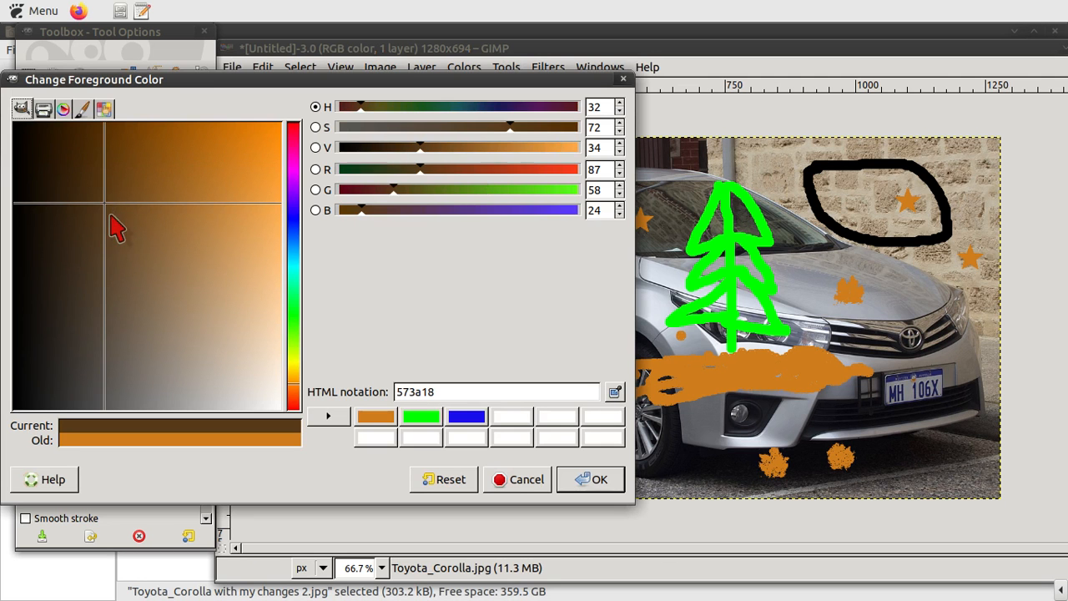
{"action": "left_click", "coordinate": [293, 325]}
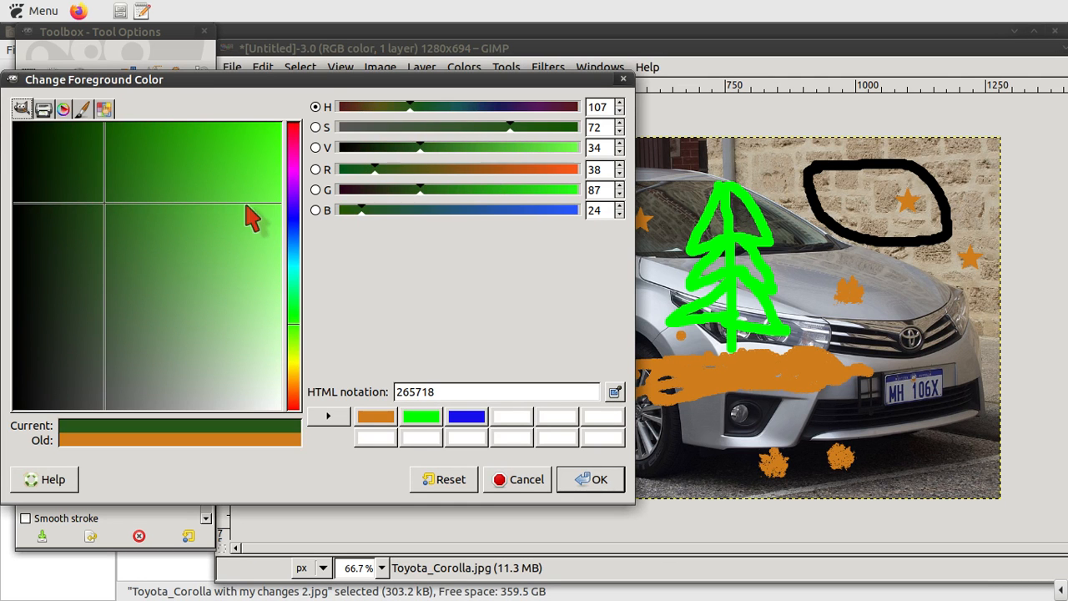
{"action": "left_click_drag", "start_coordinate": [258, 226], "coordinate": [282, 123]}
{"action": "left_click", "coordinate": [608, 483]}
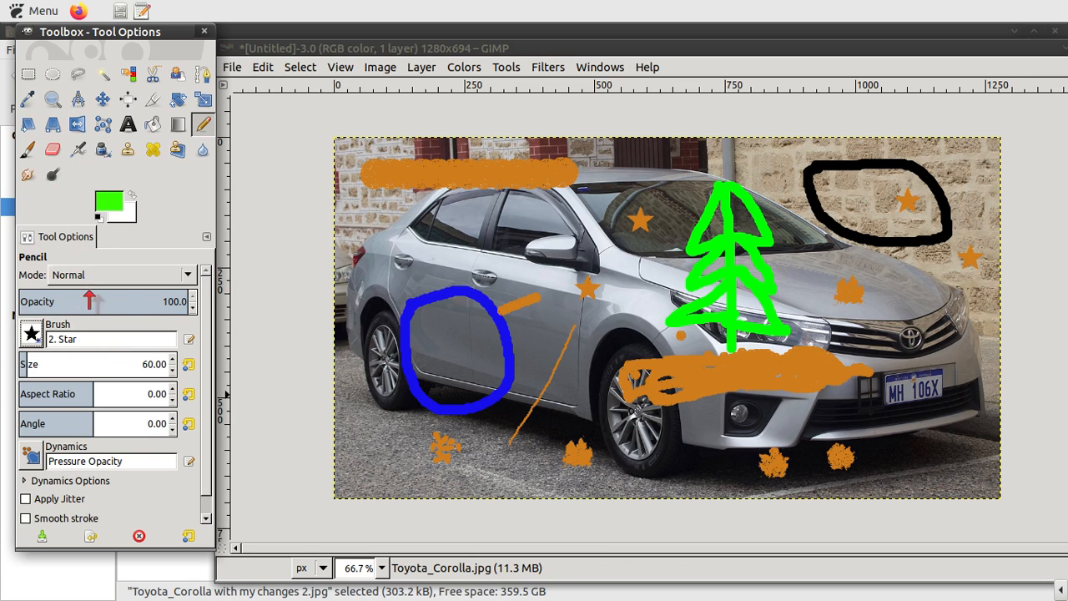
Choose the 2. Hardness 100 brush and stamp four green dots on the hood, headlight, license plate and front grille.
{"action": "left_click", "coordinate": [32, 335]}
{"action": "left_click", "coordinate": [72, 382]}
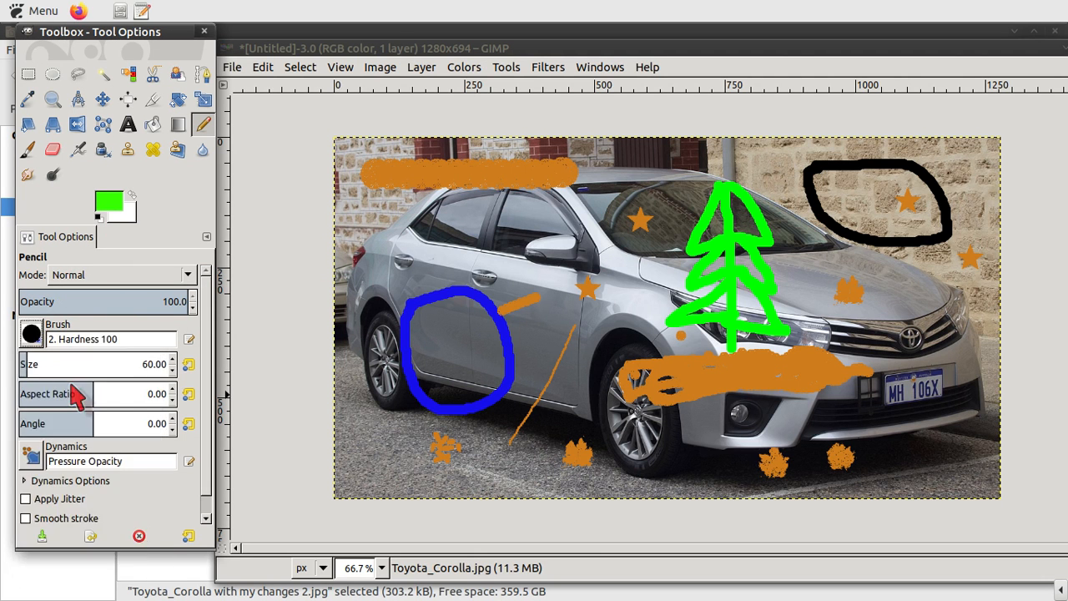
{"action": "left_click", "coordinate": [939, 307]}
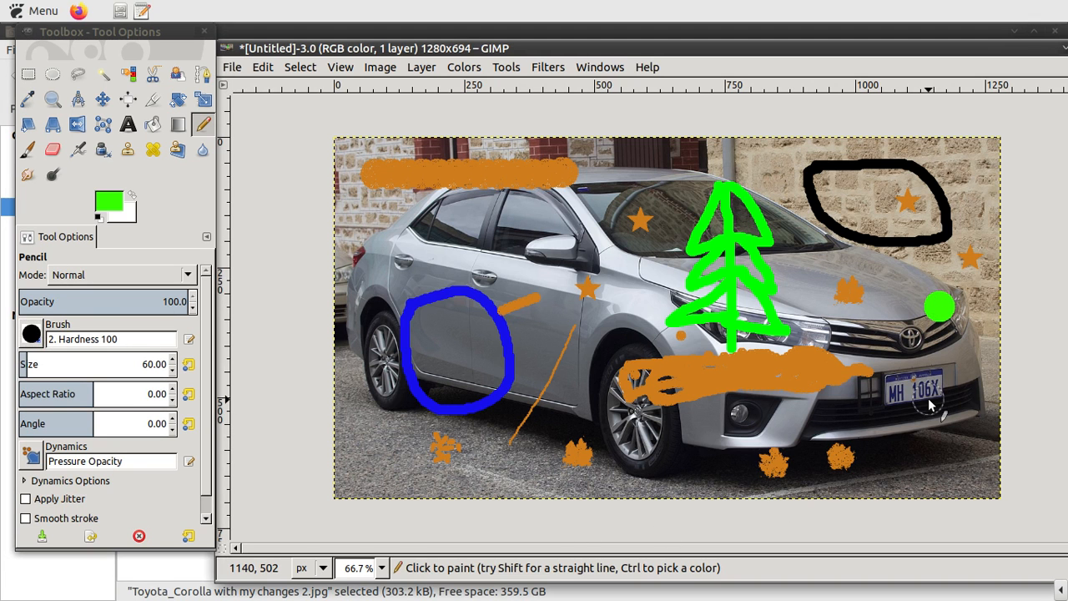
{"action": "left_click", "coordinate": [928, 399]}
{"action": "left_click", "coordinate": [899, 280]}
{"action": "left_click", "coordinate": [960, 383]}
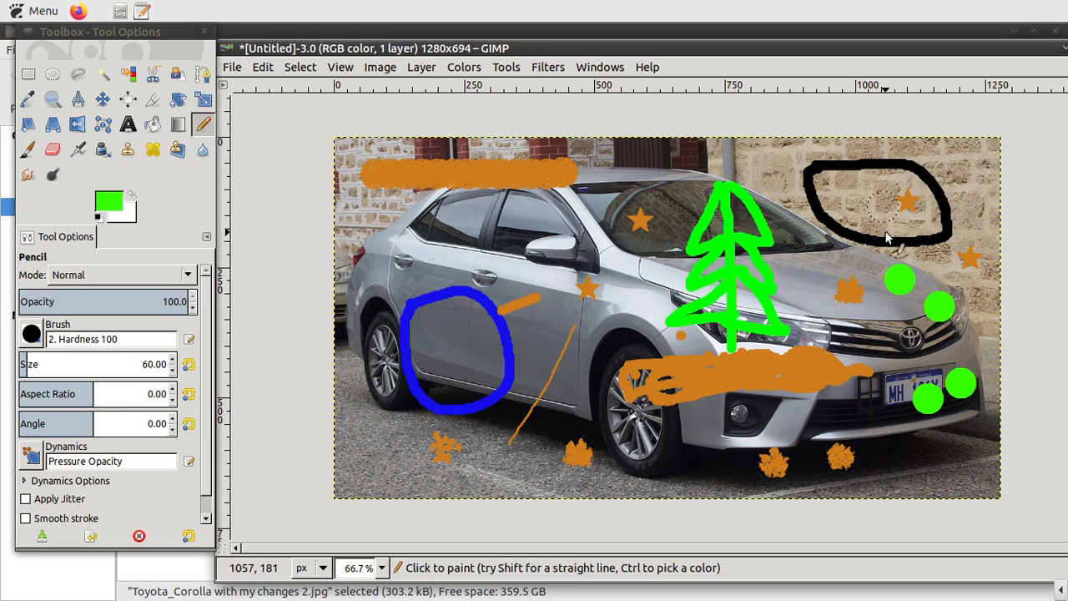
Undo the four green dots and the two orange stars on the wall one after another.
{"action": "left_click", "coordinate": [264, 66]}
{"action": "left_click", "coordinate": [288, 87]}
{"action": "left_click", "coordinate": [264, 67]}
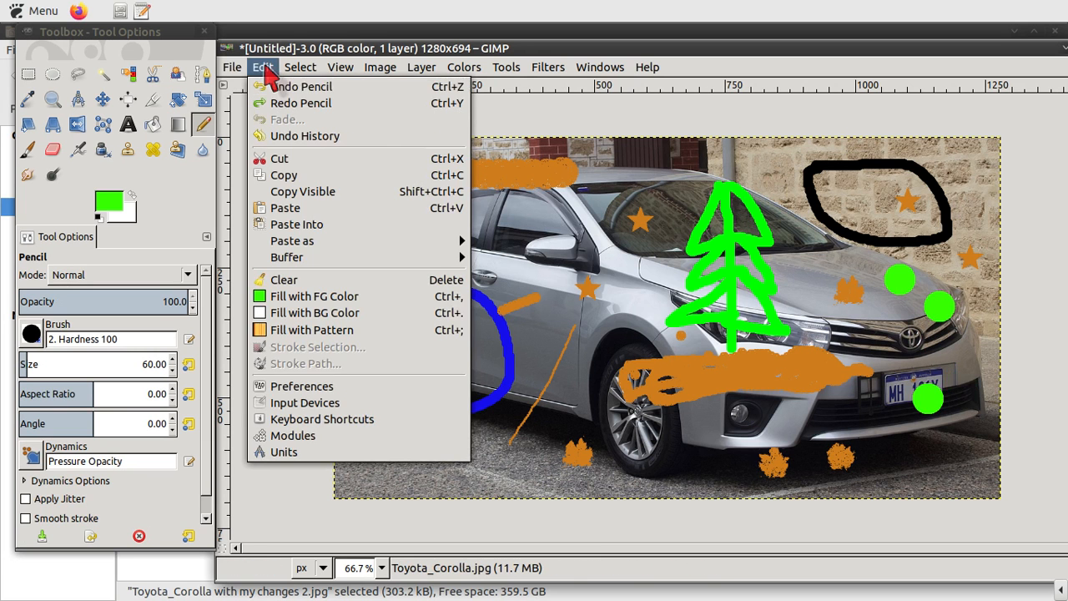
{"action": "left_click", "coordinate": [271, 87]}
{"action": "left_click", "coordinate": [264, 67]}
{"action": "left_click", "coordinate": [271, 87]}
{"action": "left_click", "coordinate": [264, 67]}
{"action": "left_click", "coordinate": [268, 87]}
{"action": "left_click", "coordinate": [264, 69]}
{"action": "left_click", "coordinate": [264, 87]}
{"action": "left_click", "coordinate": [265, 69]}
{"action": "left_click", "coordinate": [267, 87]}
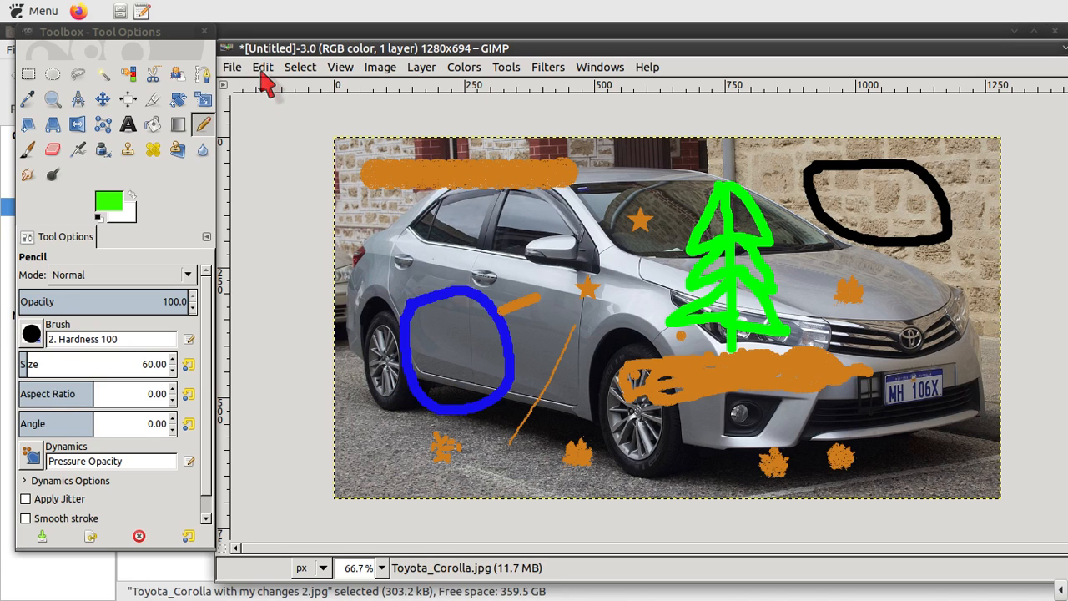
Look up the keyboard shortcut for undoing the last Pencil stroke.
{"action": "left_click", "coordinate": [264, 68]}
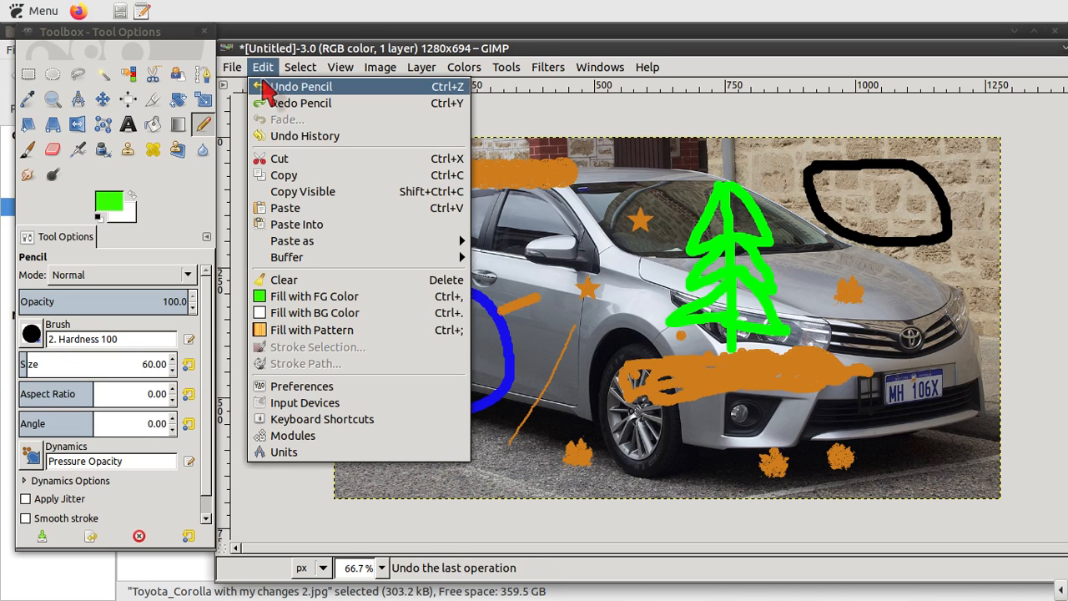
{"action": "left_click", "coordinate": [261, 74]}
{"action": "left_click", "coordinate": [262, 75]}
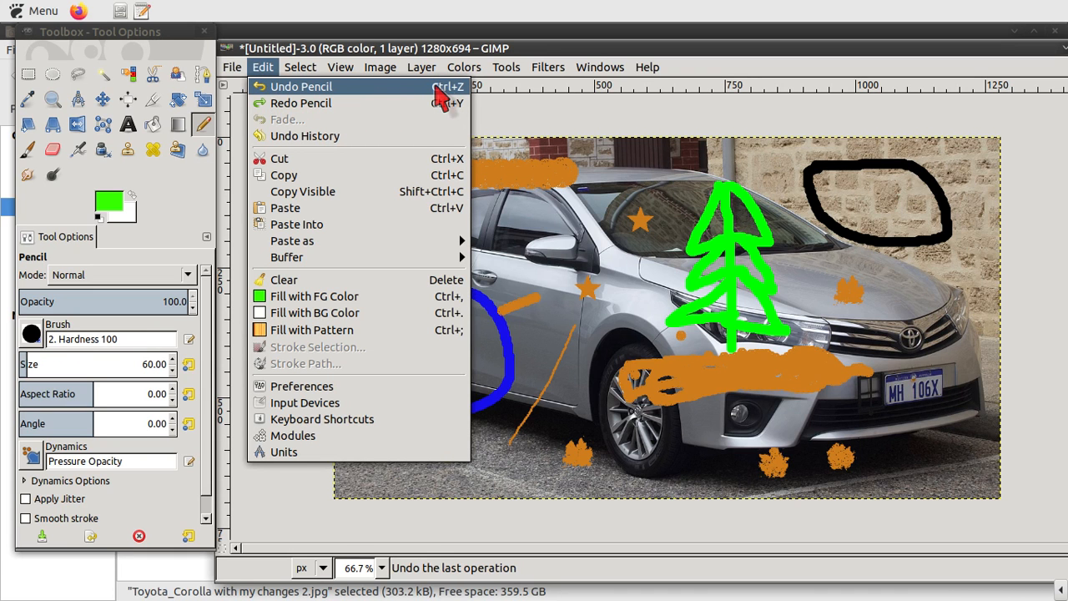
{"action": "left_click", "coordinate": [483, 43]}
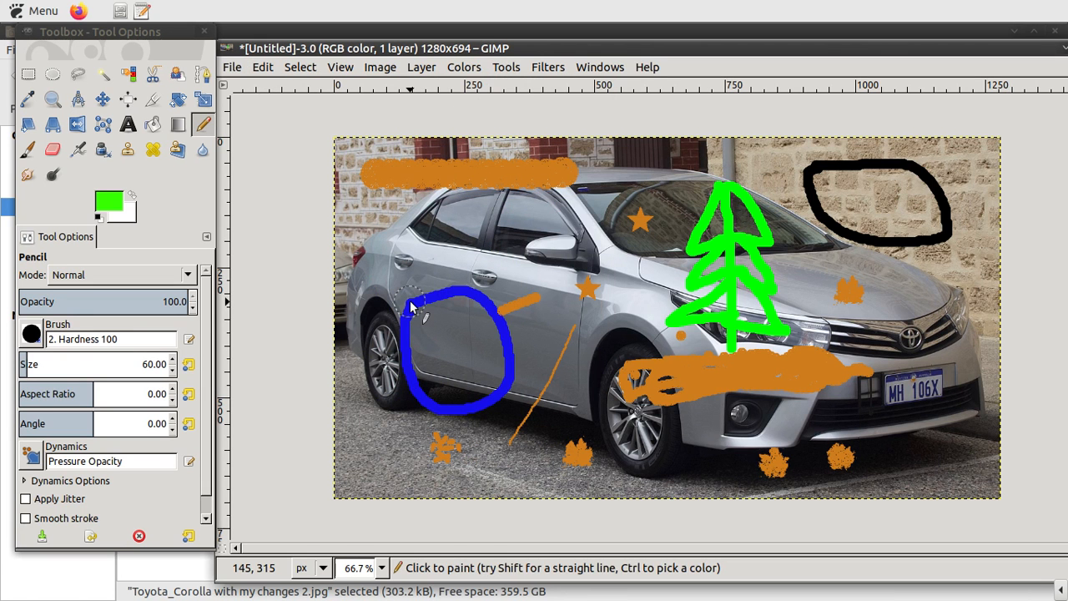
Undo the orange star on the windshield and redo it.
{"action": "key", "text": "ctrl"}
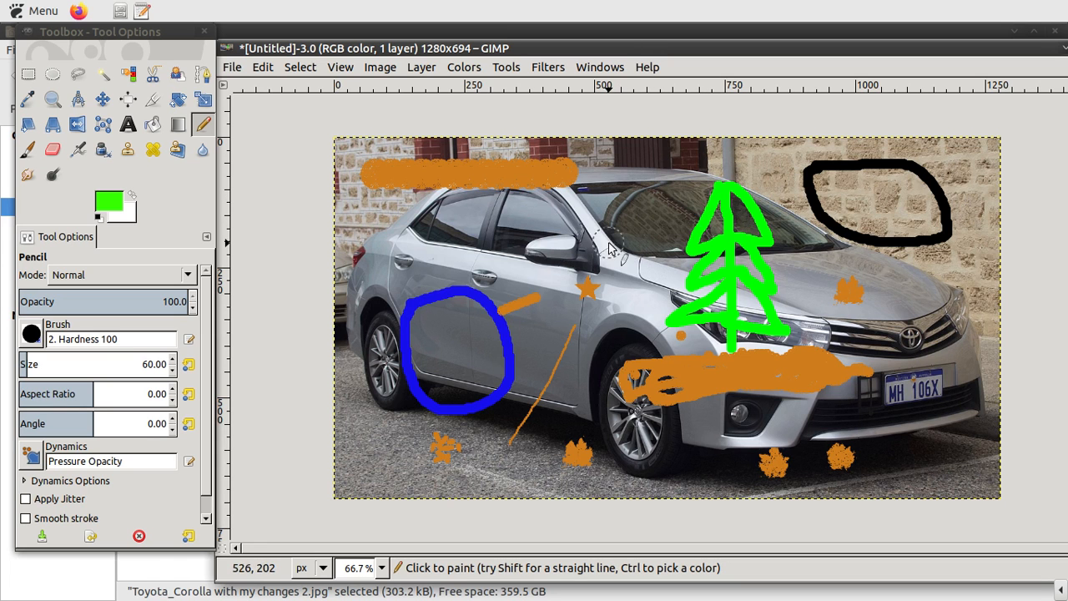
{"action": "left_click", "coordinate": [264, 66]}
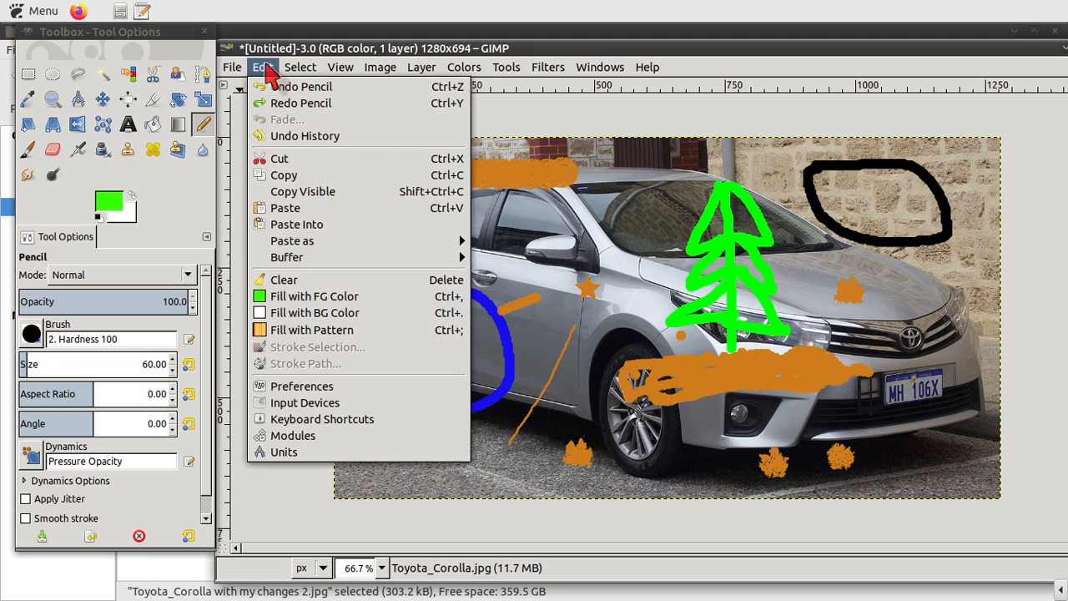
{"action": "left_click", "coordinate": [283, 103]}
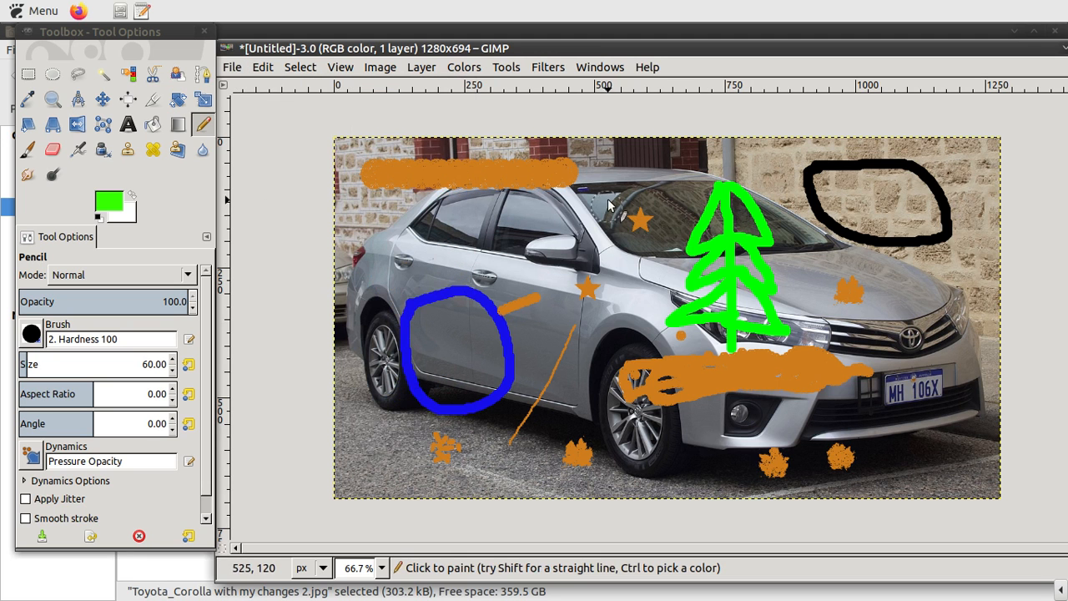
Check the shortcuts for undo and redo, and step the windshield star back and forward once more.
{"action": "left_click", "coordinate": [263, 68]}
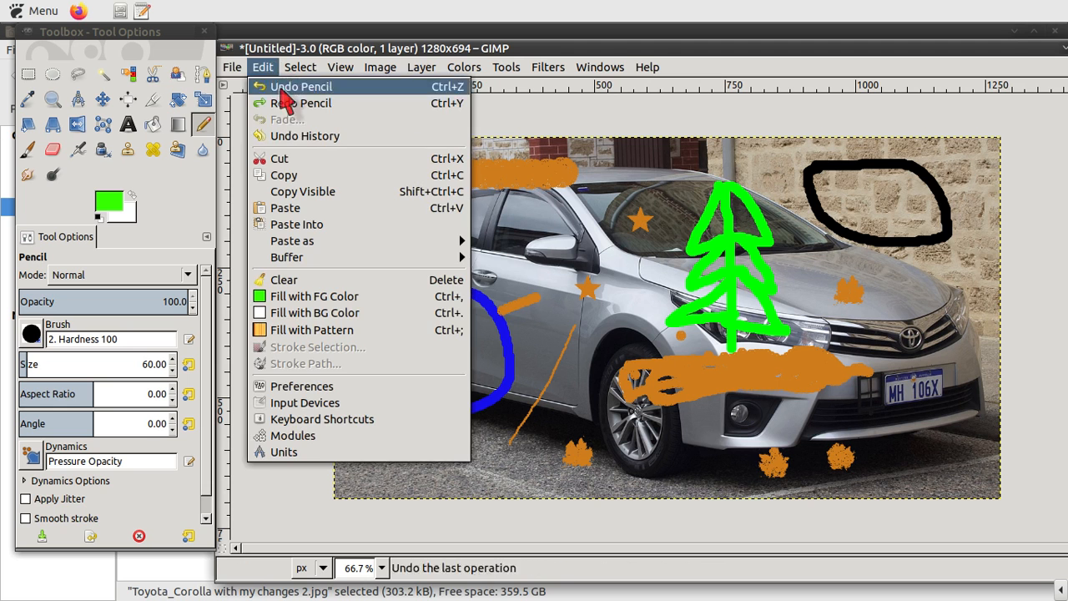
{"action": "left_click", "coordinate": [620, 44]}
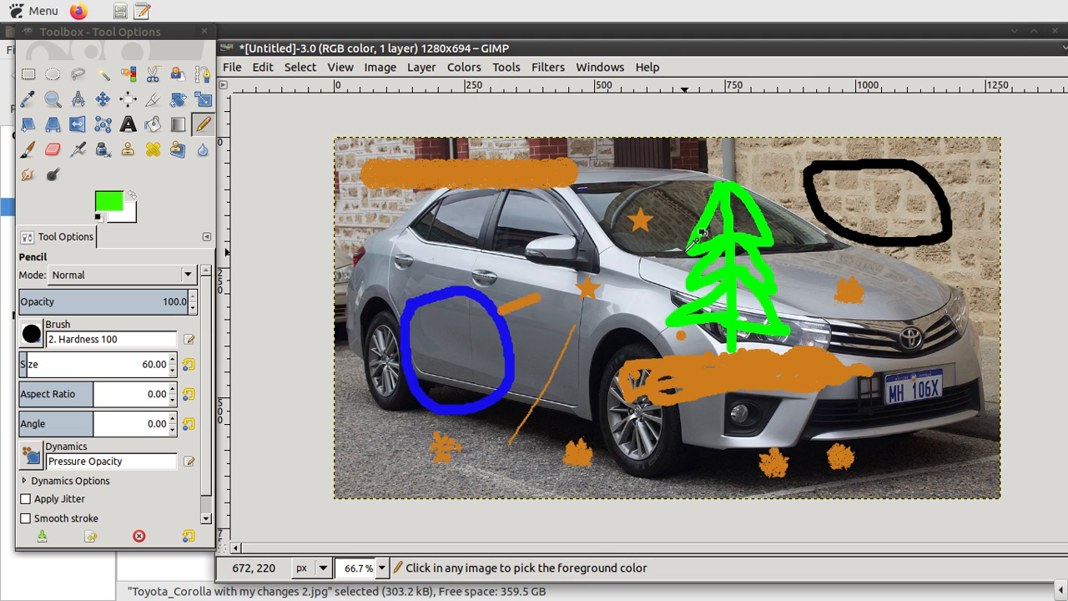
{"action": "left_click", "coordinate": [270, 70]}
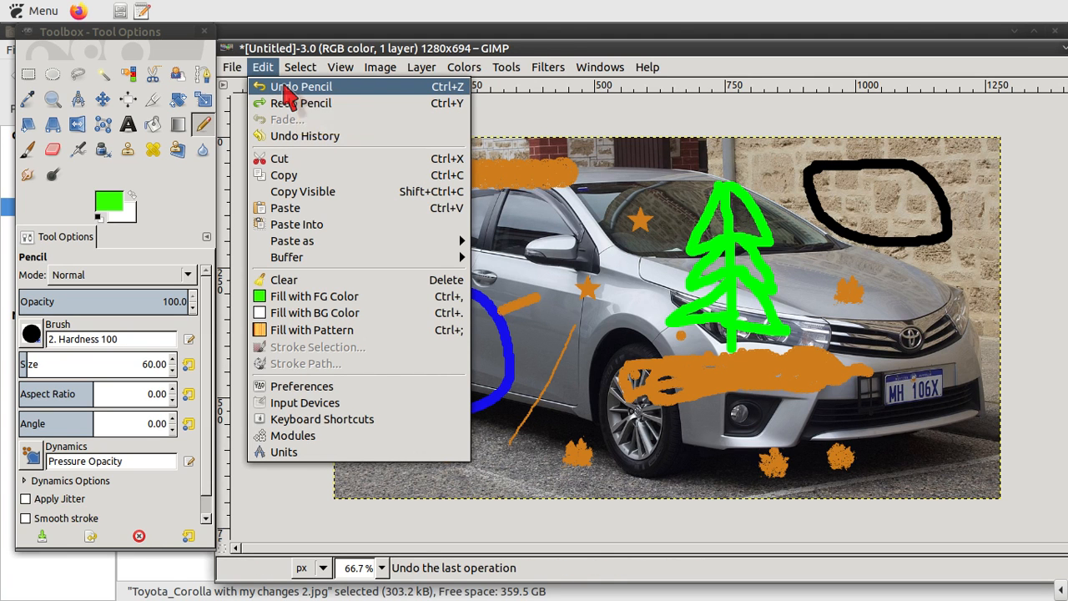
{"action": "left_click", "coordinate": [284, 87]}
{"action": "left_click", "coordinate": [262, 69]}
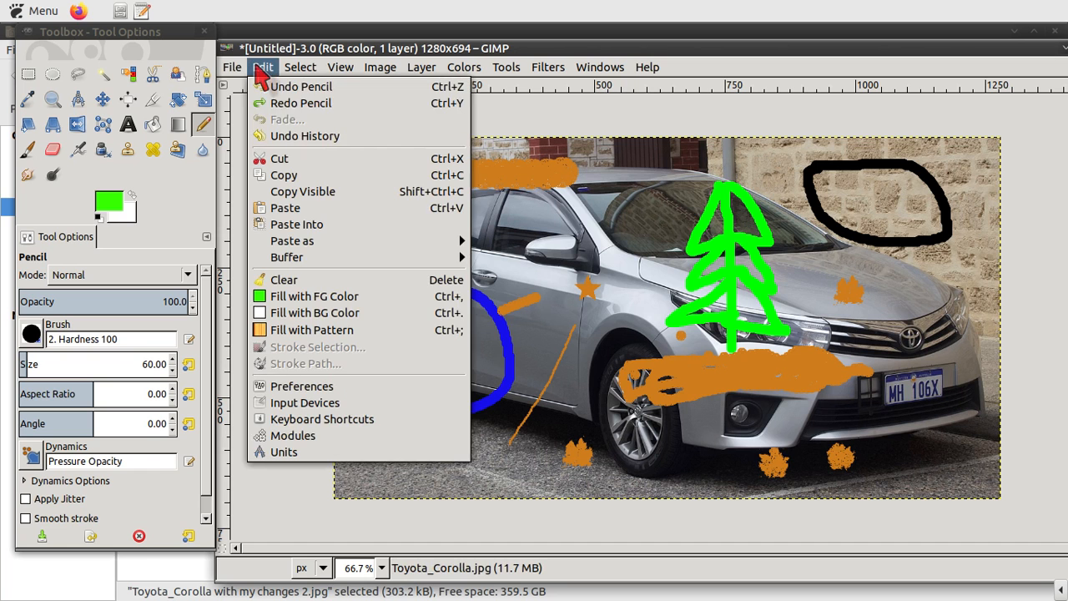
{"action": "left_click", "coordinate": [266, 105]}
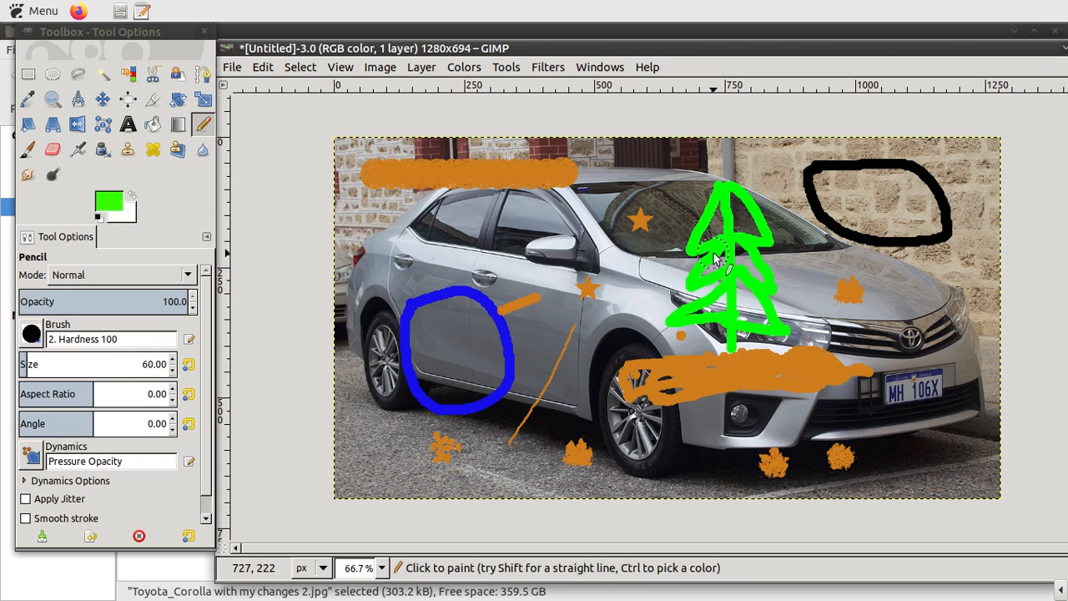
Undo the orange stars on the windshield and door and the textured orange marks on the hood and road.
{"action": "key", "text": "ctrl"}
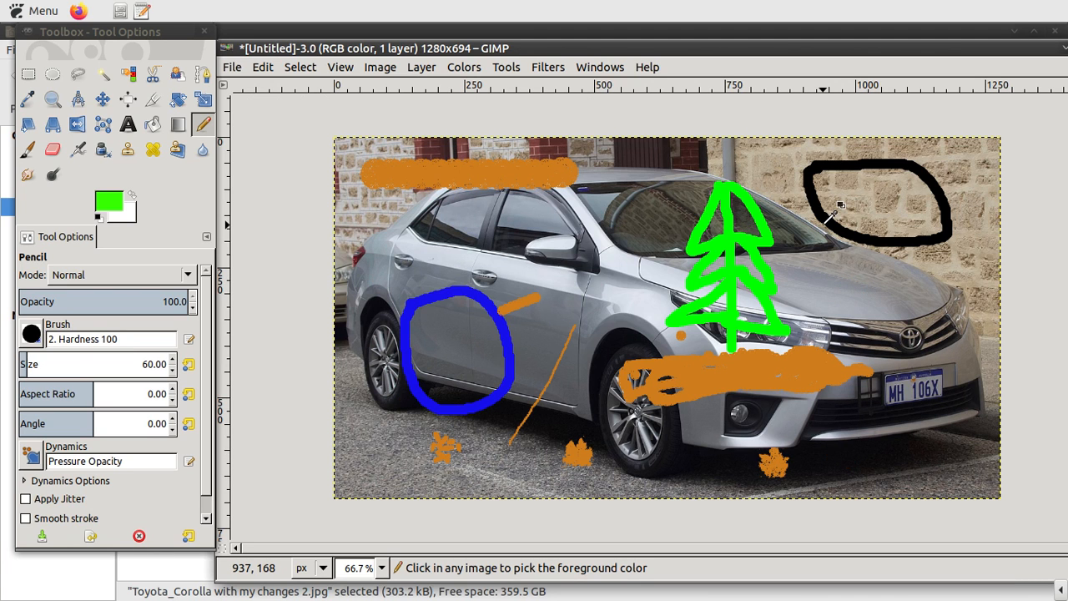
{"action": "key", "text": "ctrl+z"}
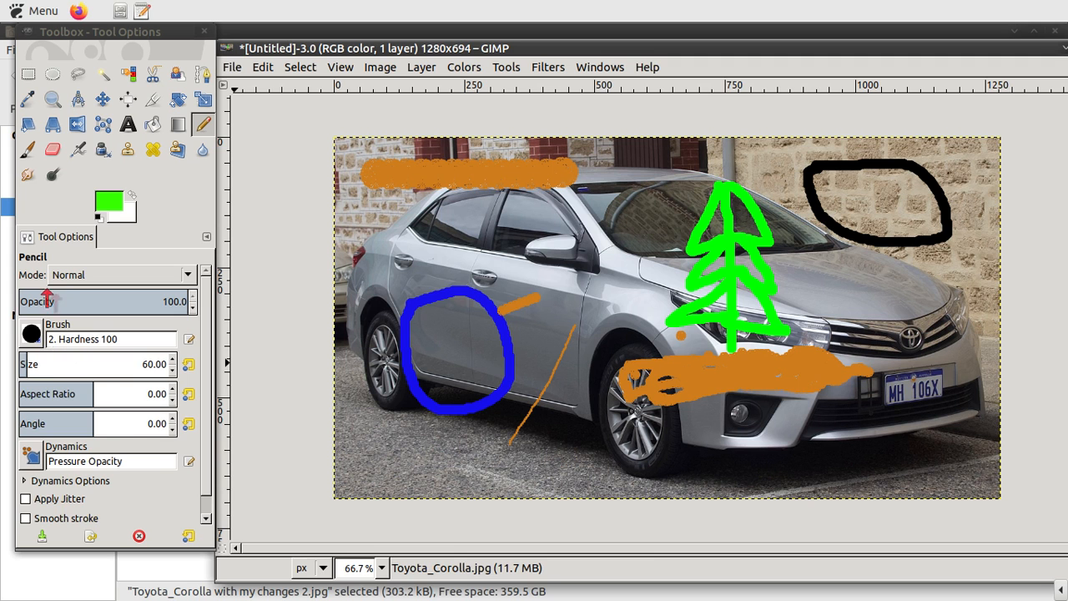
{"action": "left_click", "coordinate": [38, 336]}
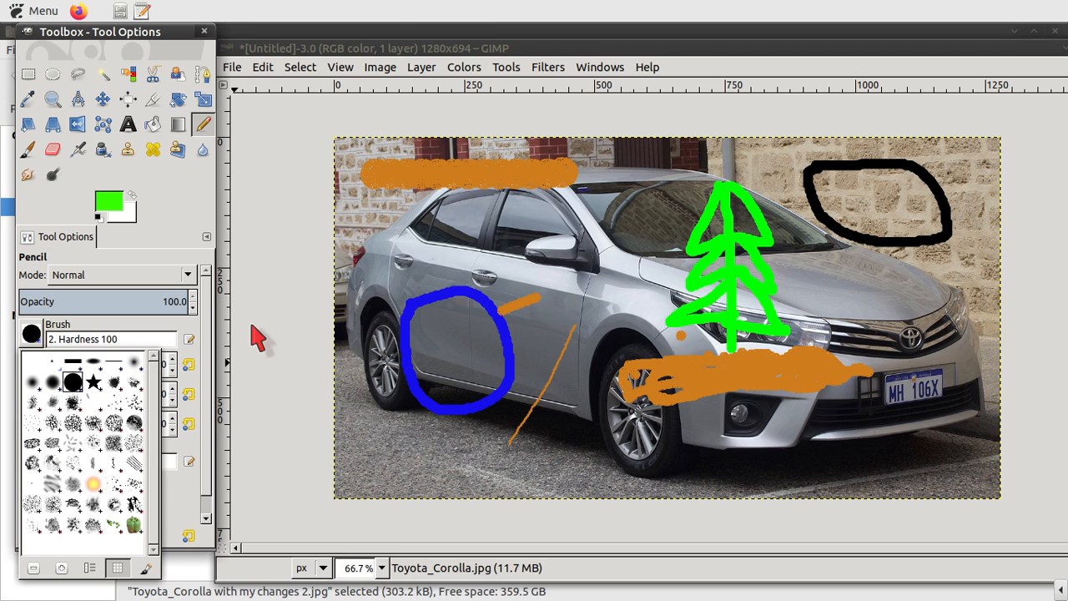
{"action": "left_click", "coordinate": [31, 336]}
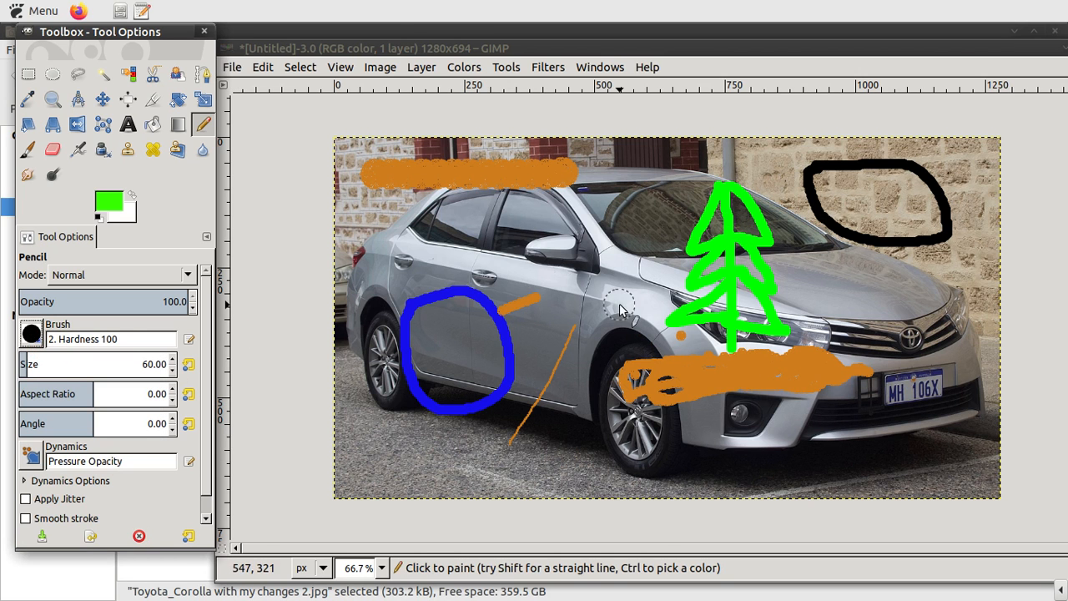
Export the image again to the existing file Toyota_Corolla with my changes 2.jpg.
{"action": "left_click_drag", "start_coordinate": [567, 48], "coordinate": [618, 48]}
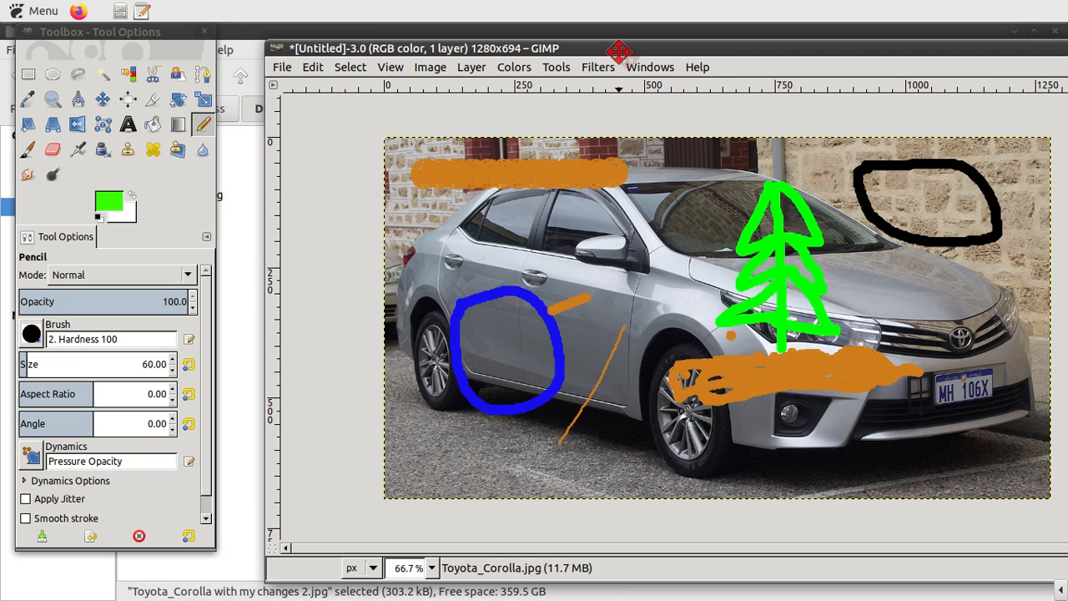
{"action": "left_click", "coordinate": [283, 69]}
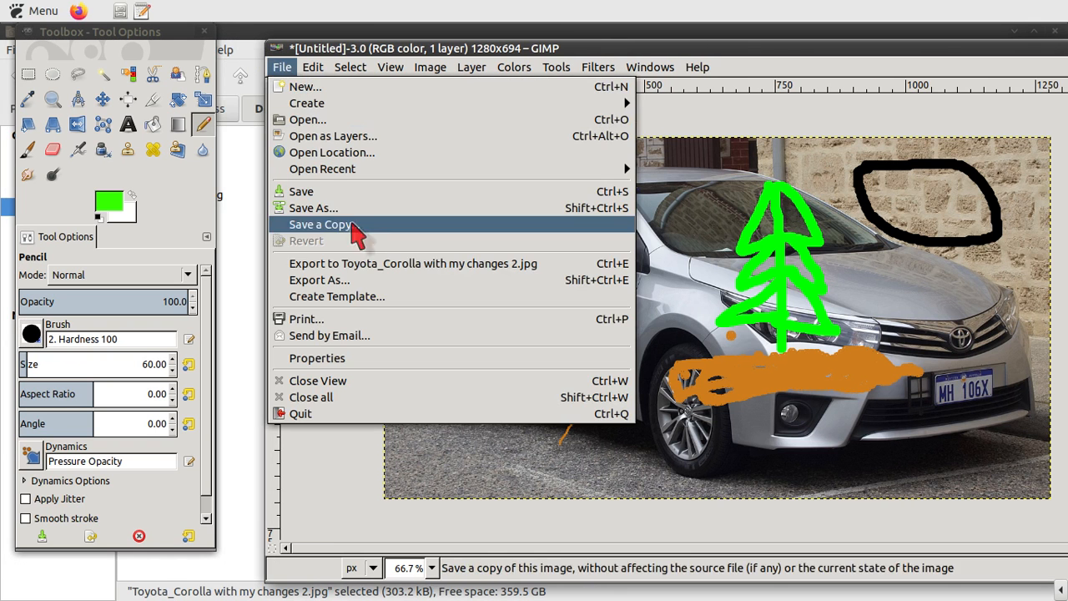
{"action": "left_click", "coordinate": [365, 264]}
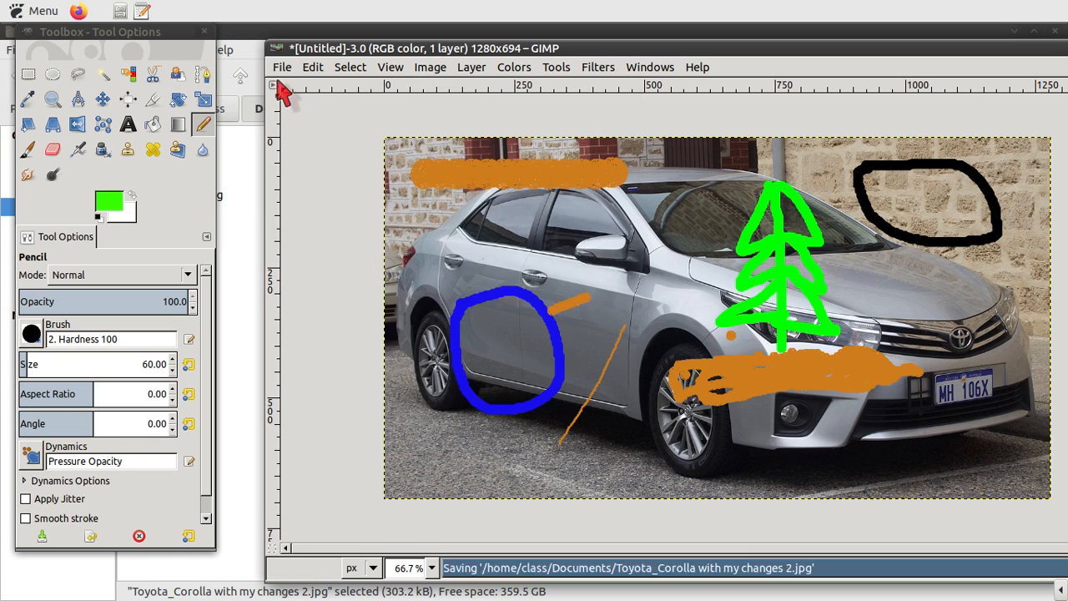
Close the edited car image and discard its unsaved changes.
{"action": "left_click", "coordinate": [283, 69]}
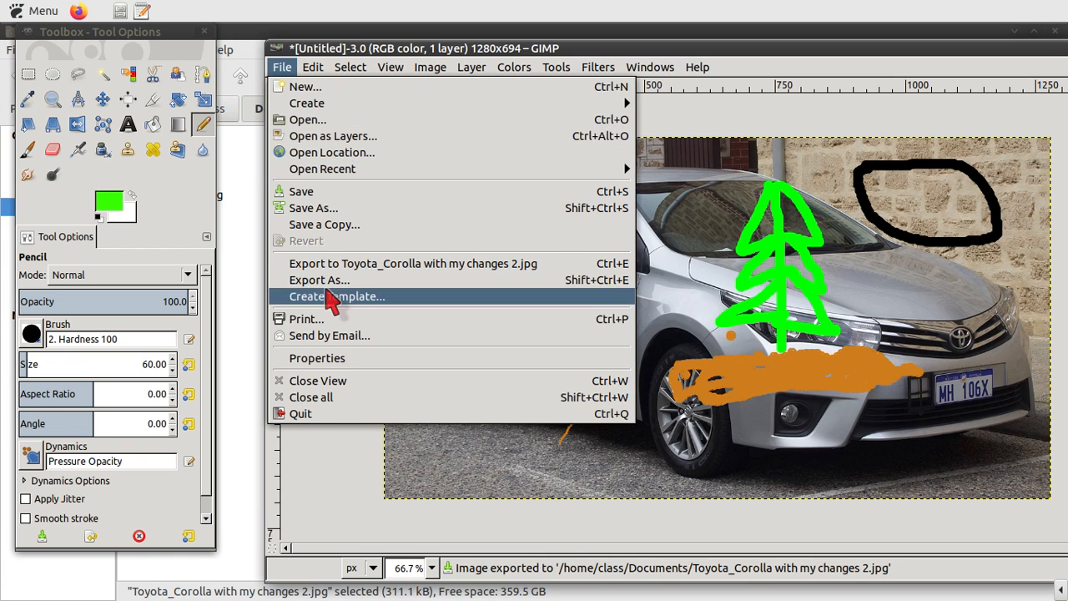
{"action": "left_click", "coordinate": [331, 382]}
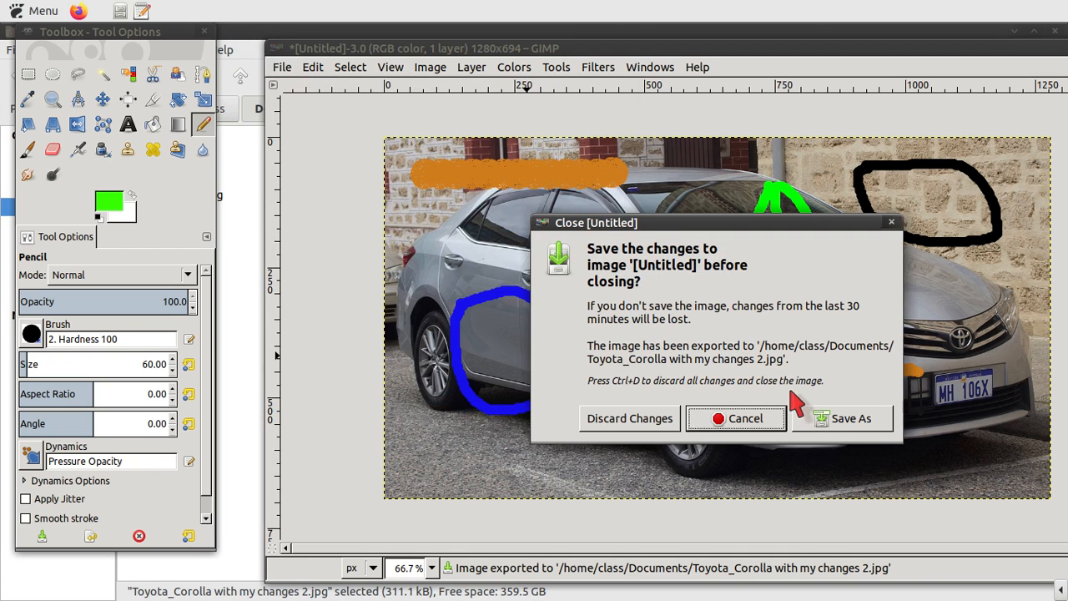
{"action": "left_click", "coordinate": [670, 421]}
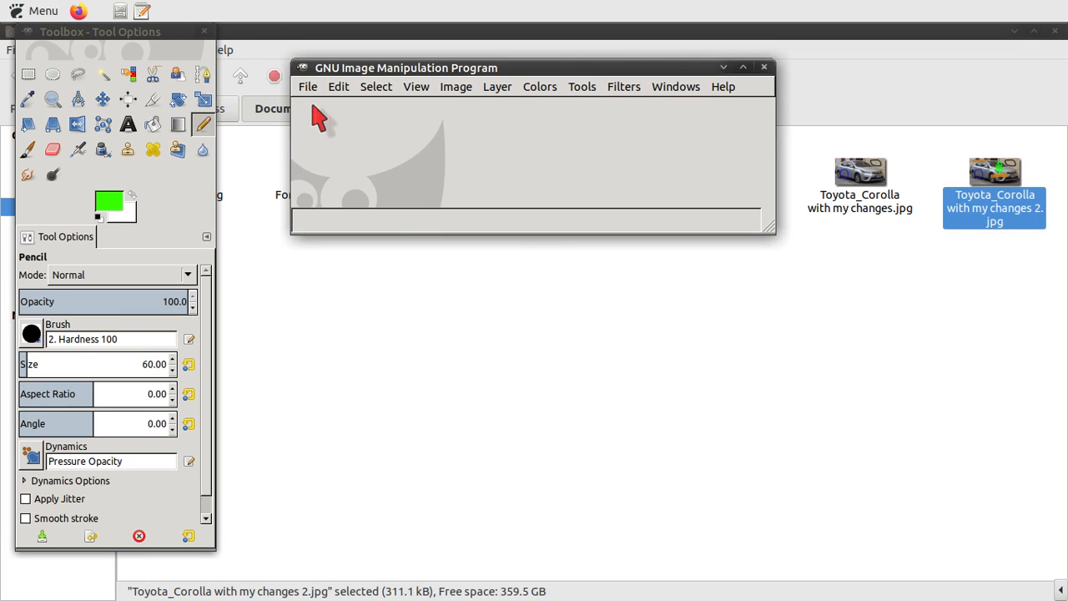
Open the original Toyota_Corolla.jpg from the Documents folder.
{"action": "left_click", "coordinate": [309, 89]}
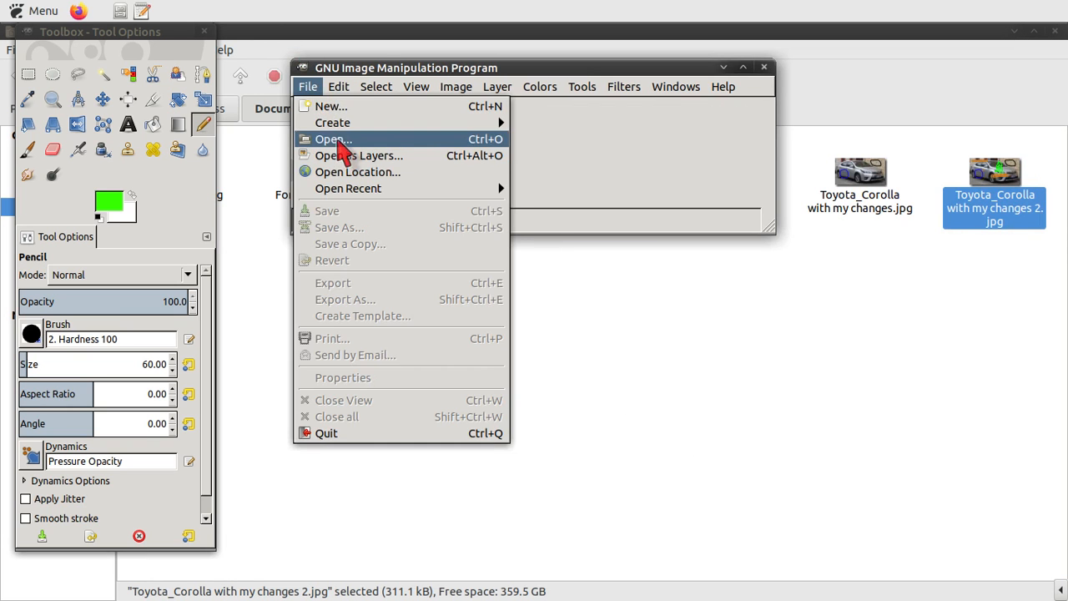
{"action": "left_click", "coordinate": [335, 140]}
{"action": "left_click", "coordinate": [265, 234]}
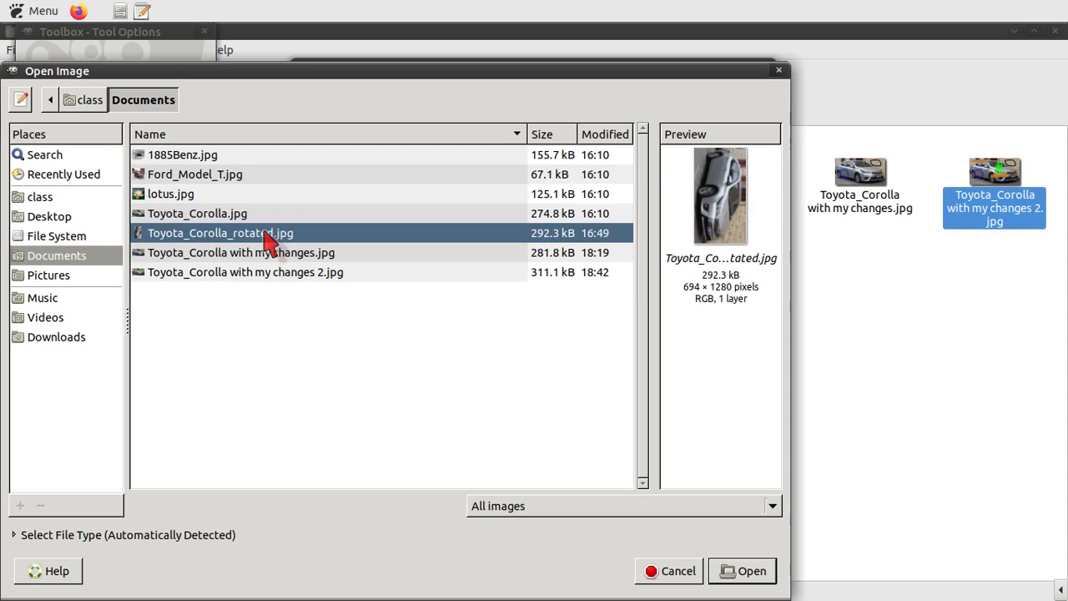
{"action": "left_click", "coordinate": [227, 215]}
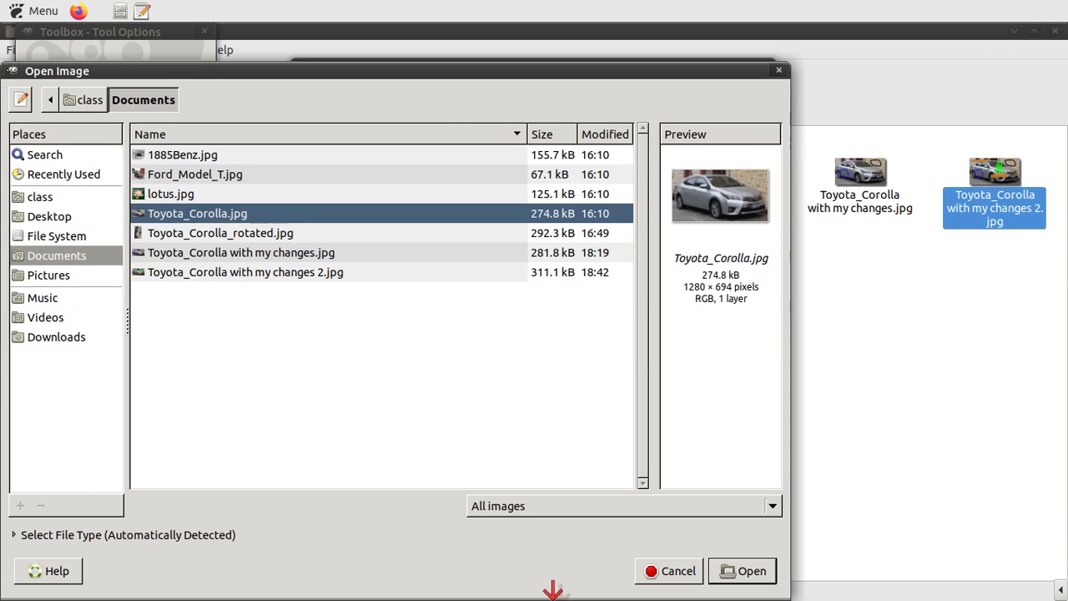
{"action": "left_click", "coordinate": [723, 574]}
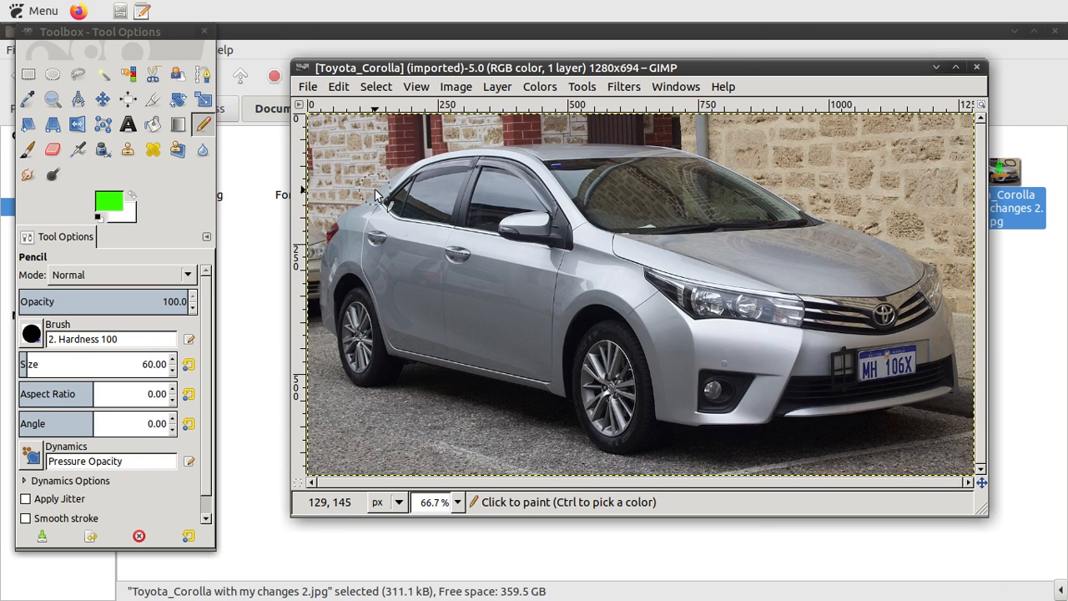
Draw one green Pencil stroke across the car's roof and windows at 100 opacity and a second one below it at 50 opacity.
{"action": "left_click_drag", "start_coordinate": [376, 192], "coordinate": [749, 165]}
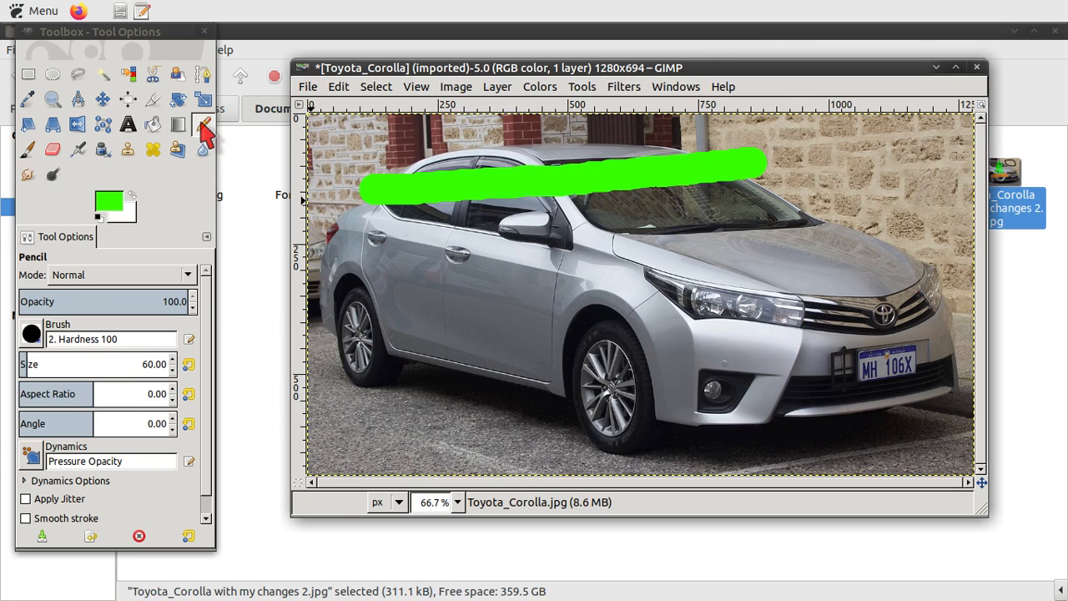
{"action": "left_click", "coordinate": [111, 299]}
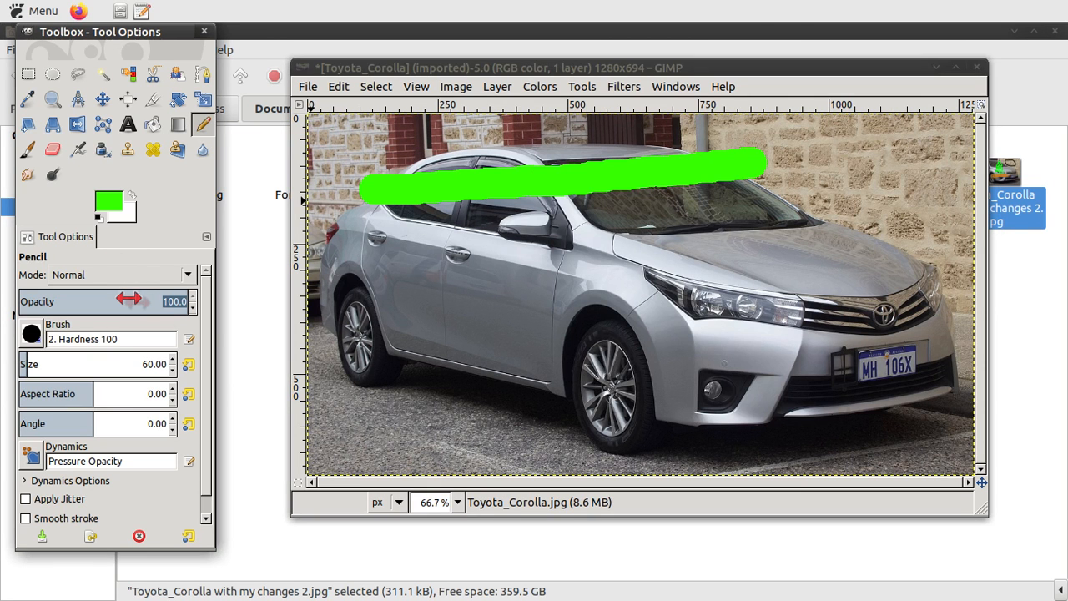
{"action": "type", "text": "50"}
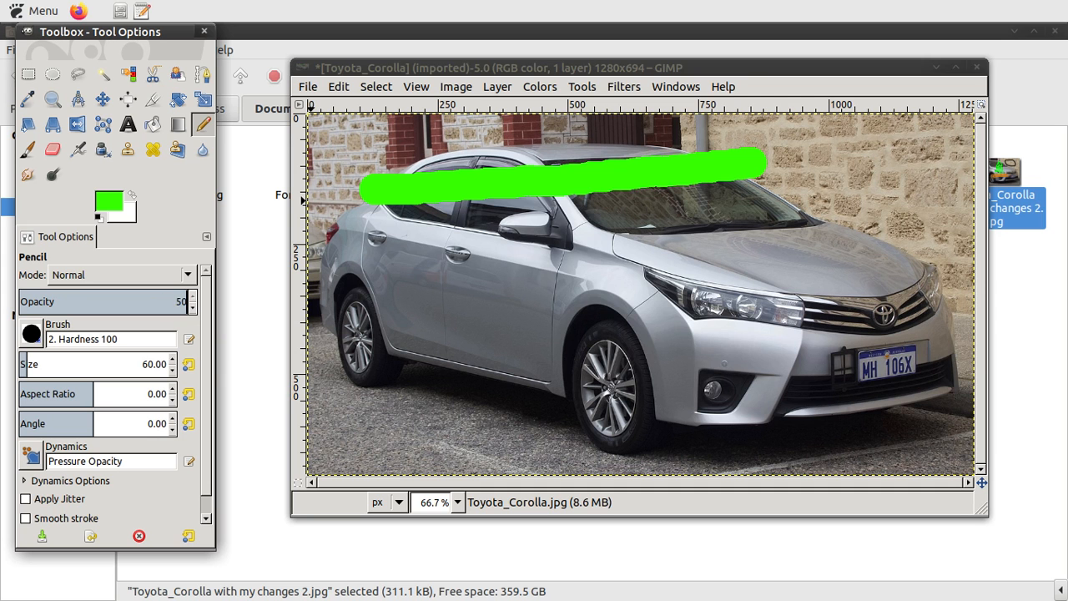
{"action": "key", "text": "Return"}
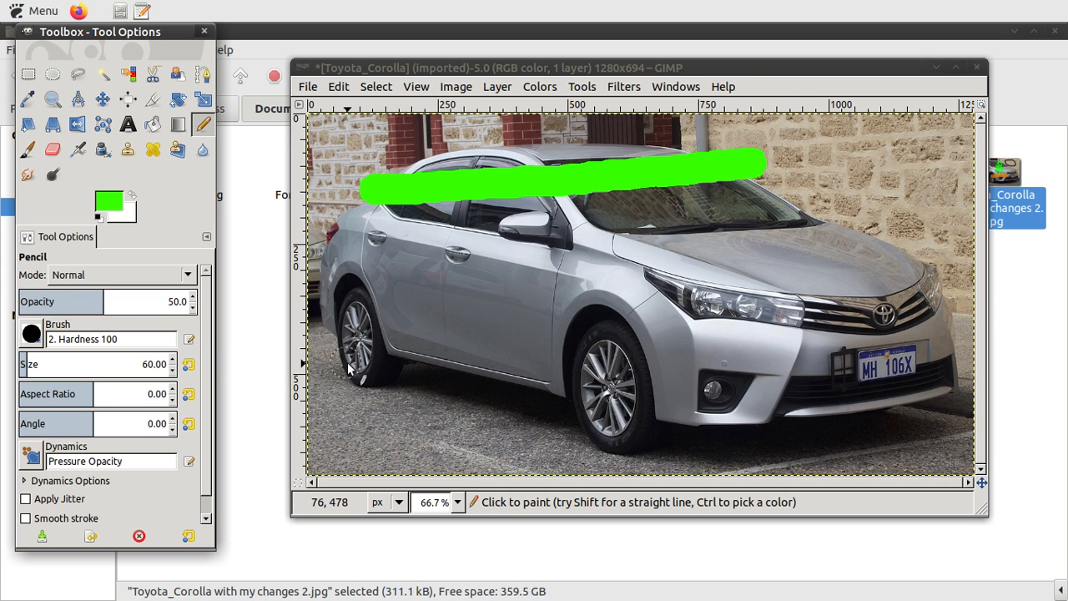
{"action": "left_click", "coordinate": [373, 238]}
{"action": "left_click_drag", "start_coordinate": [372, 238], "coordinate": [808, 209]}
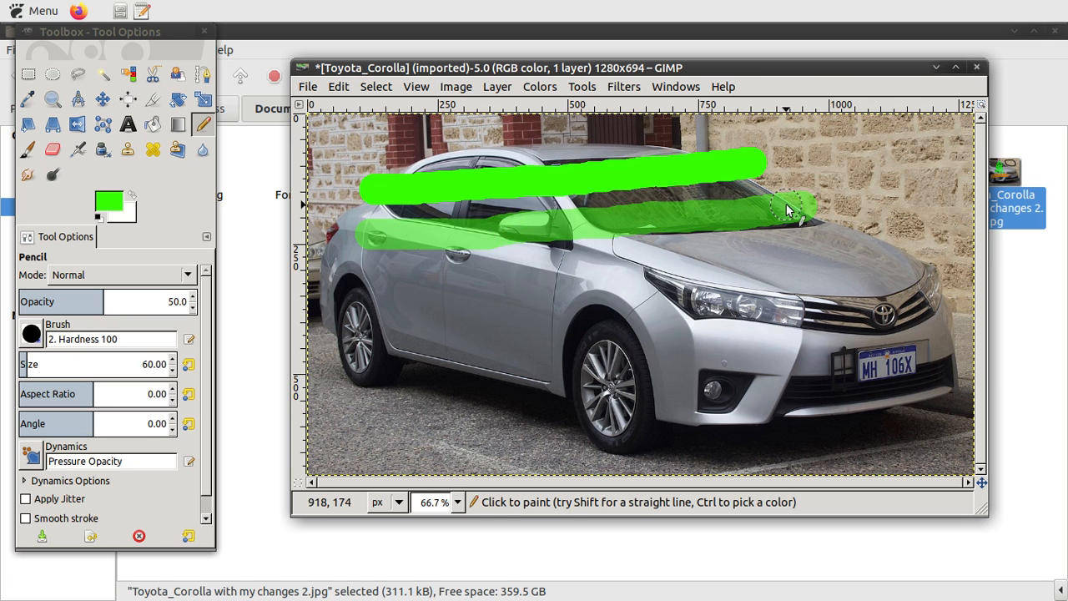
Set the Pencil opacity to 25 and draw a third green stroke across the doors and hood below the others.
{"action": "left_click_drag", "start_coordinate": [100, 302], "coordinate": [46, 303]}
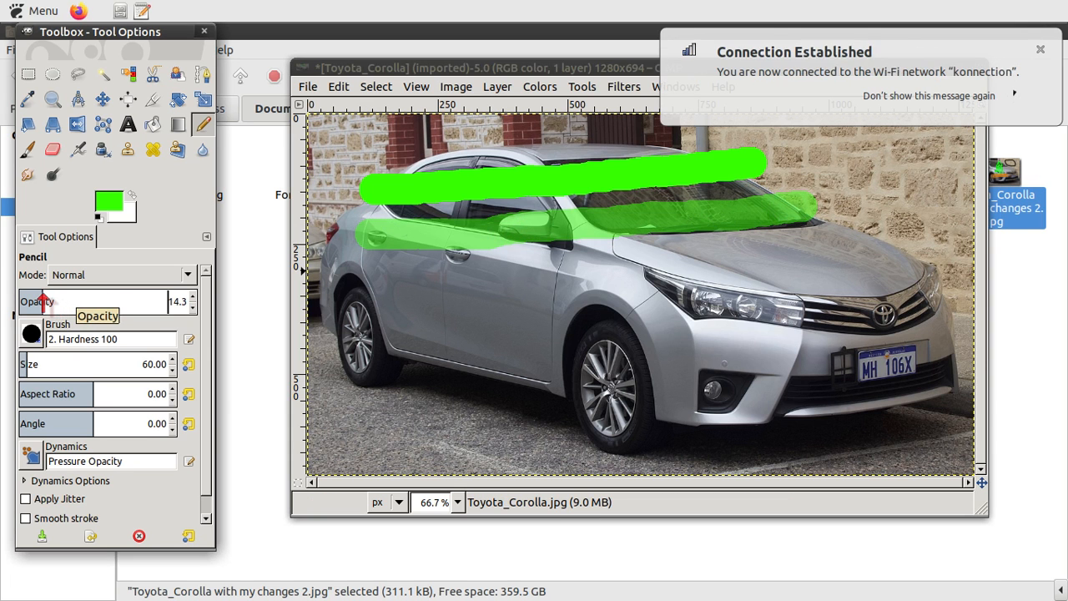
{"action": "left_click", "coordinate": [176, 302]}
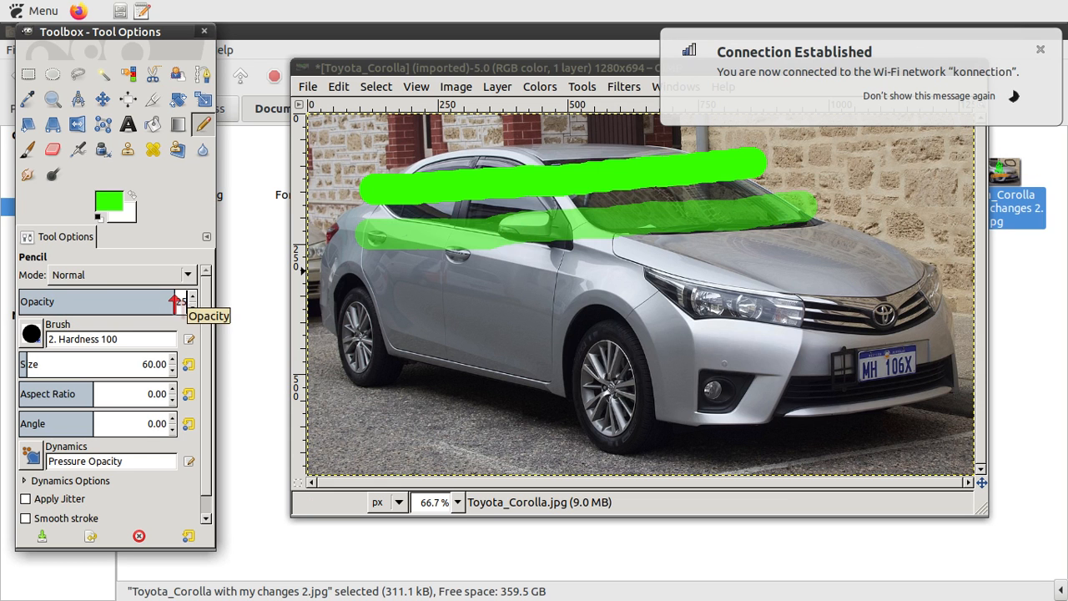
{"action": "key", "text": "Return"}
{"action": "left_click_drag", "start_coordinate": [372, 284], "coordinate": [839, 239]}
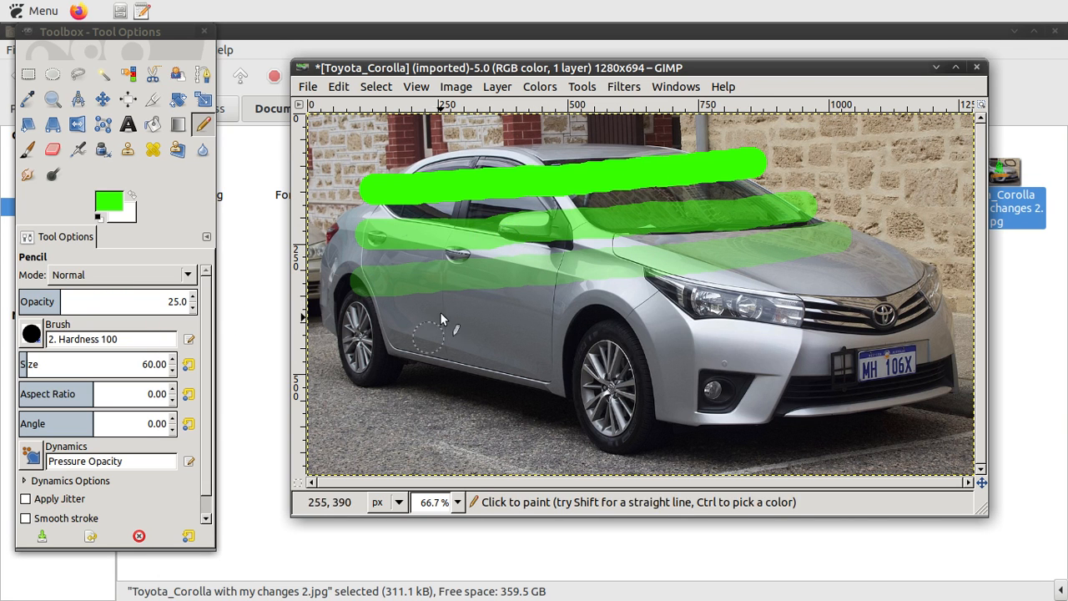
Export the image with the three green strokes to the Documents folder as the JPEG file Toyota_Corolla with opacity.jpg.
{"action": "left_click", "coordinate": [308, 89]}
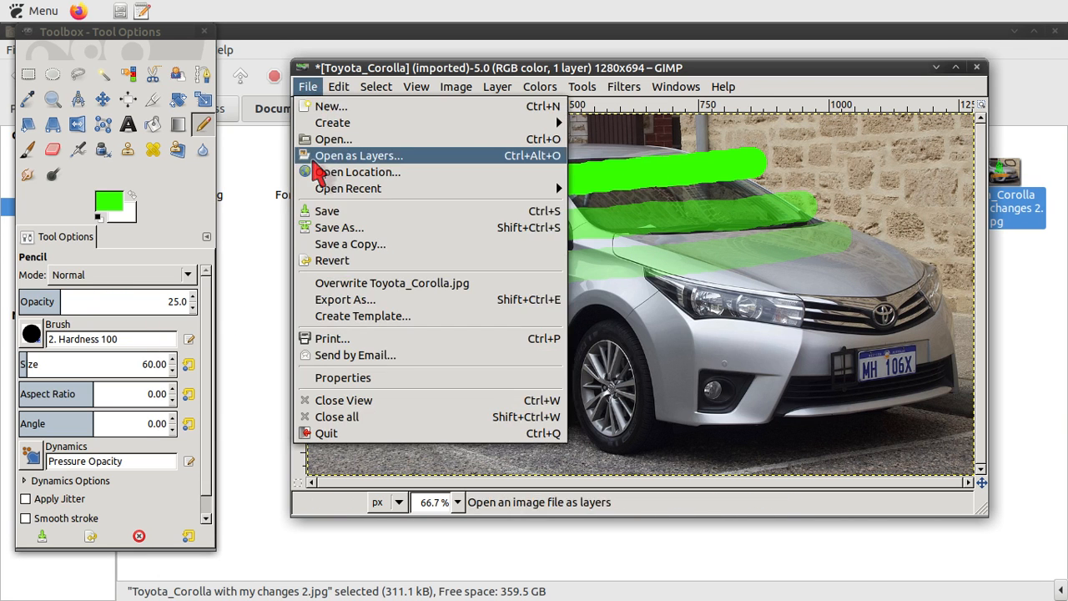
{"action": "left_click", "coordinate": [350, 300]}
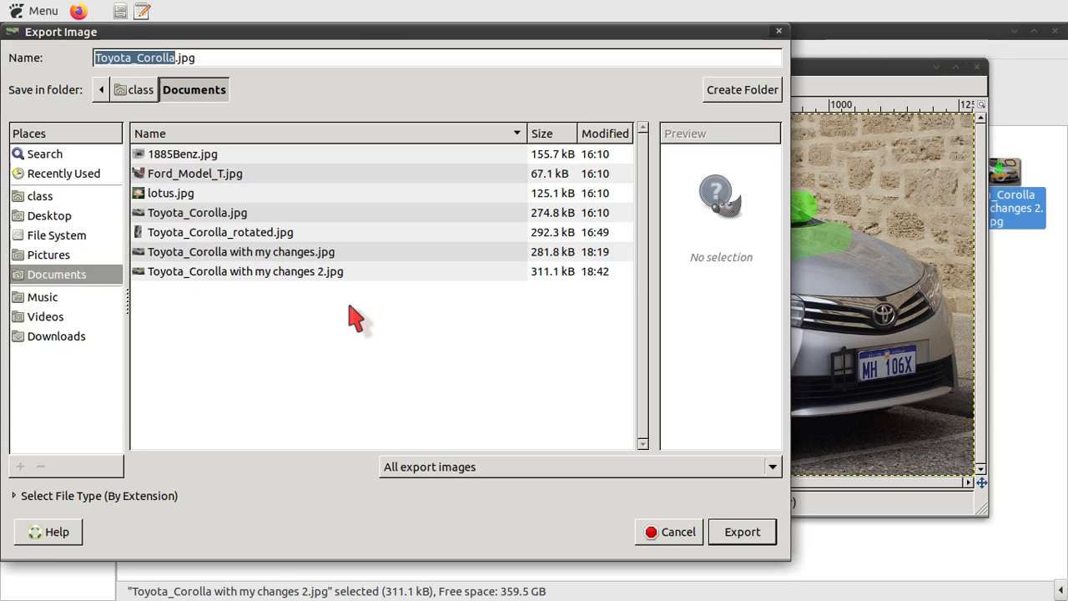
{"action": "left_click", "coordinate": [178, 57]}
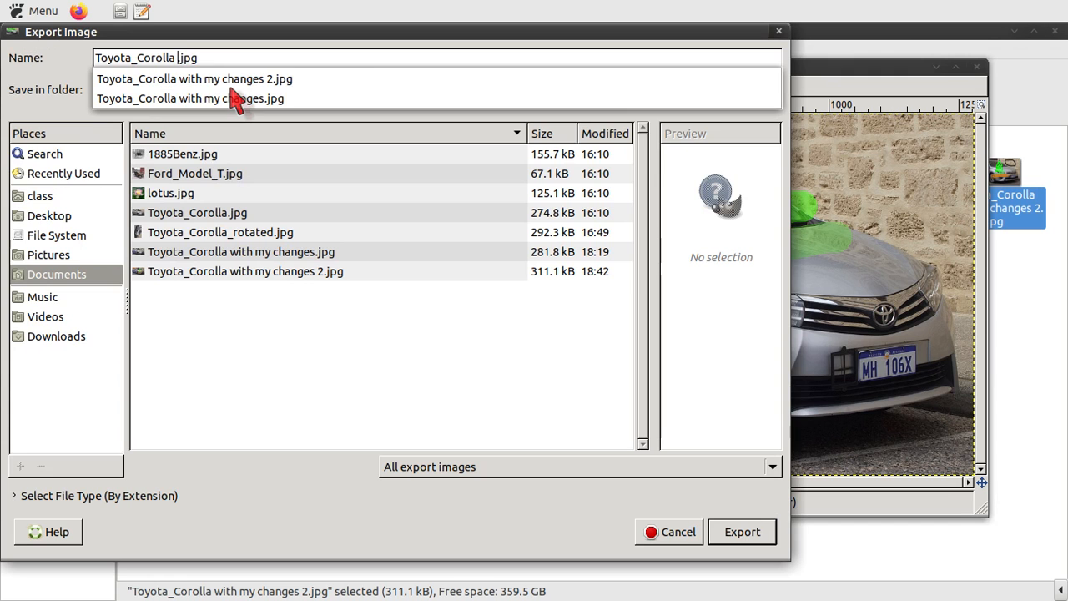
{"action": "type", "text": "opacity"}
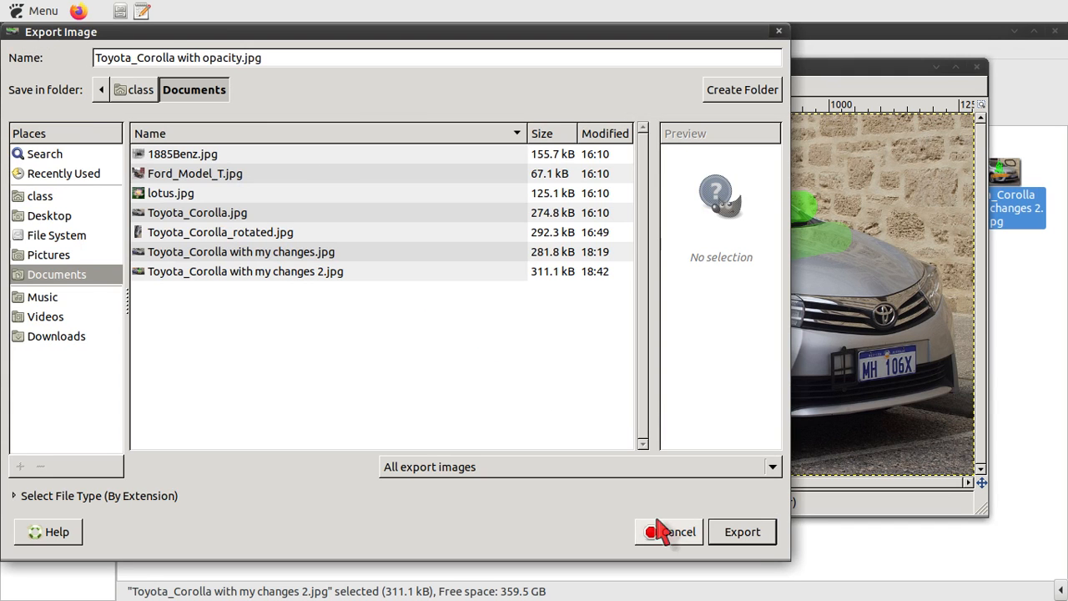
{"action": "left_click", "coordinate": [746, 538]}
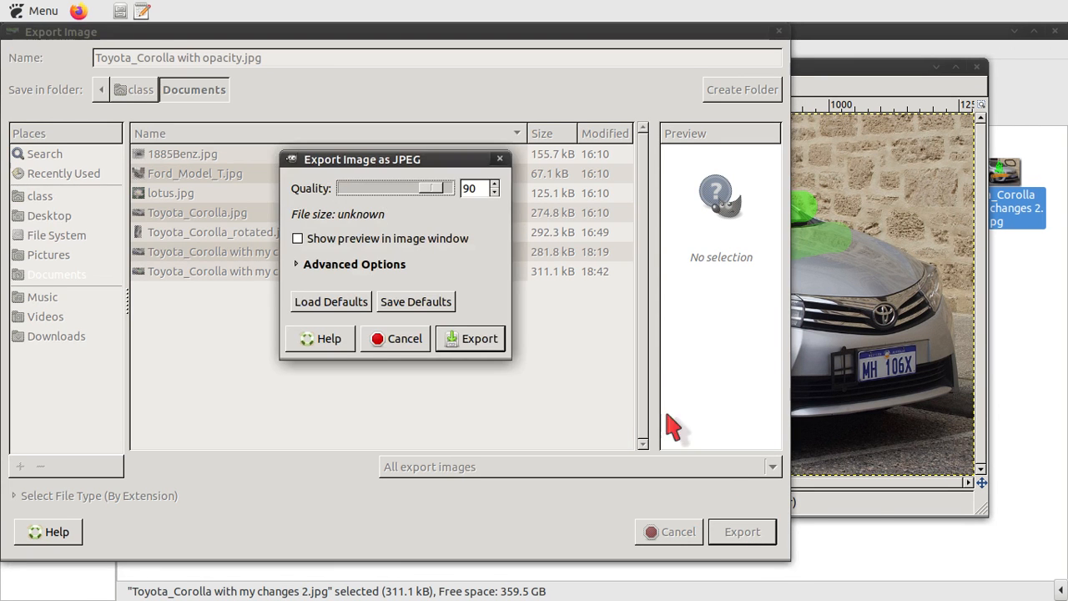
{"action": "left_click", "coordinate": [493, 338]}
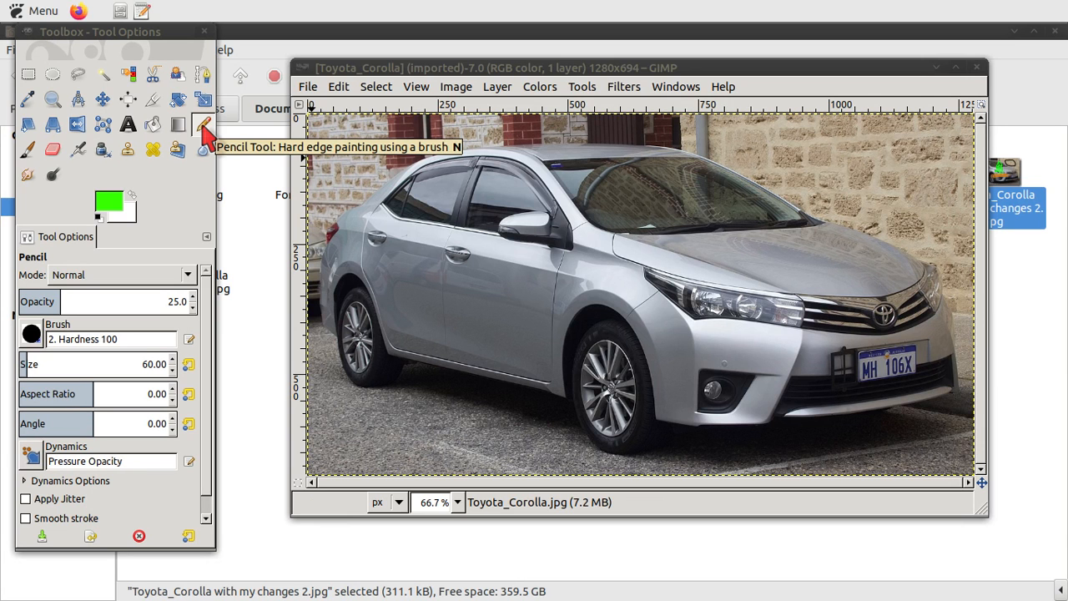
Erase one stroke across the car's windows with the Eraser at 100 opacity and a second one below it at 50 opacity.
{"action": "left_click", "coordinate": [52, 150]}
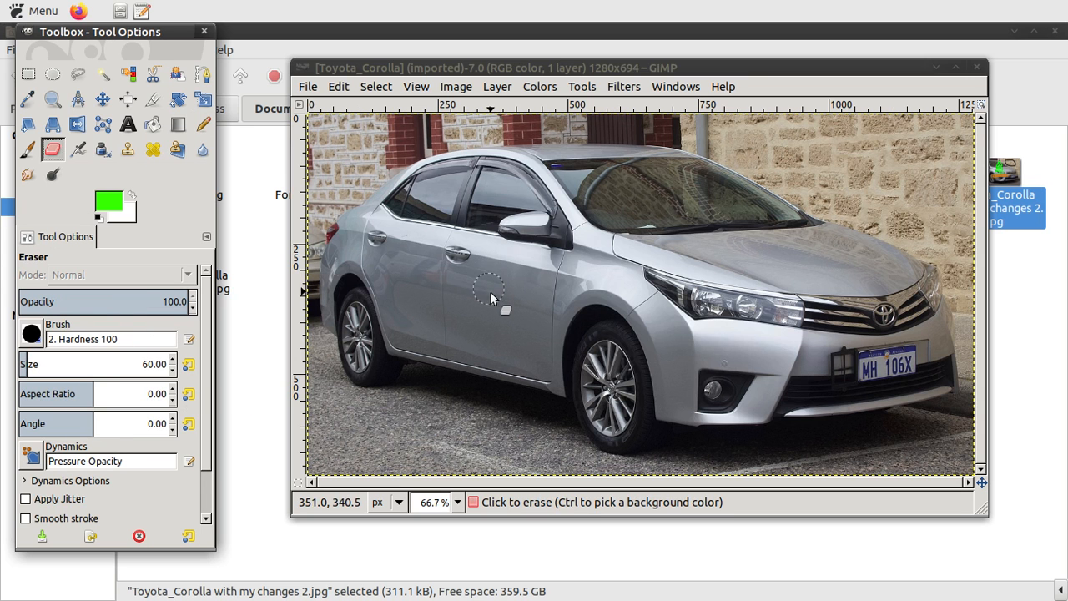
{"action": "left_click", "coordinate": [371, 225]}
{"action": "left_click_drag", "start_coordinate": [371, 225], "coordinate": [788, 158]}
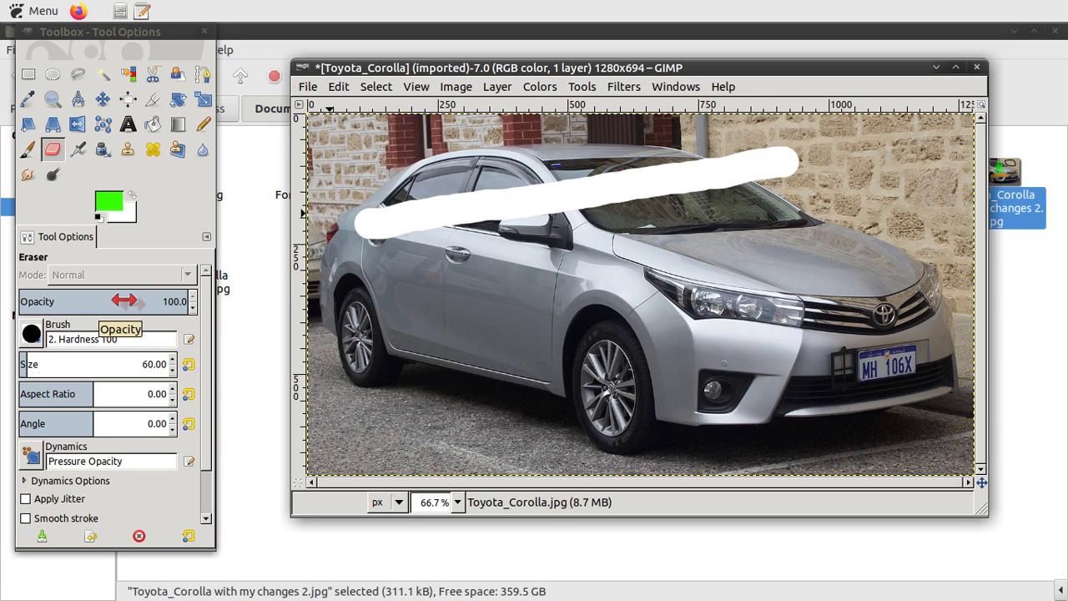
{"action": "left_click", "coordinate": [124, 301]}
{"action": "type", "text": "50"}
{"action": "key", "text": "Return"}
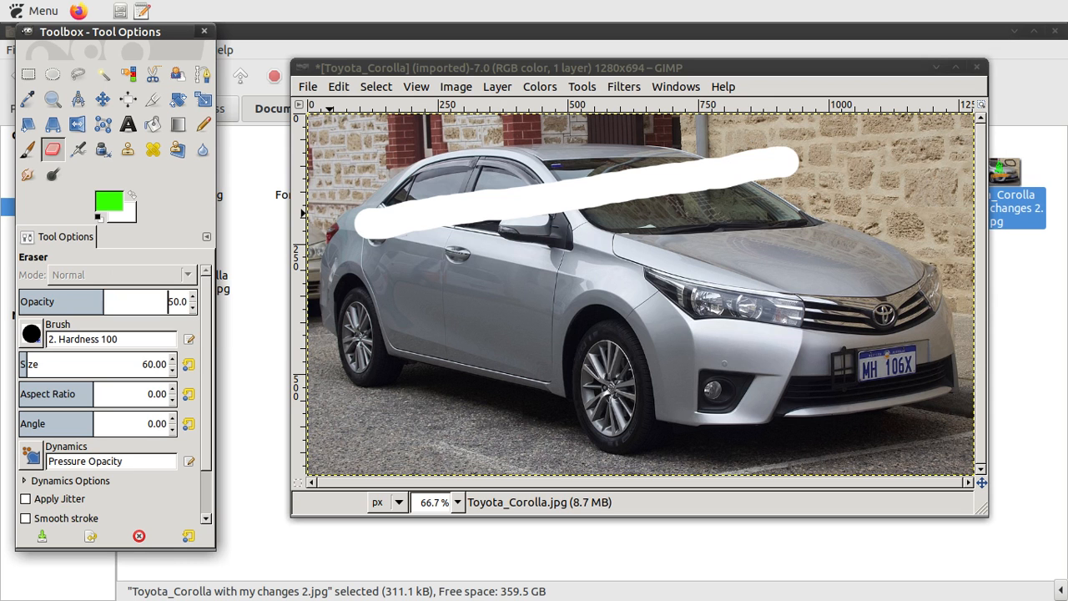
{"action": "left_click_drag", "start_coordinate": [381, 263], "coordinate": [719, 208]}
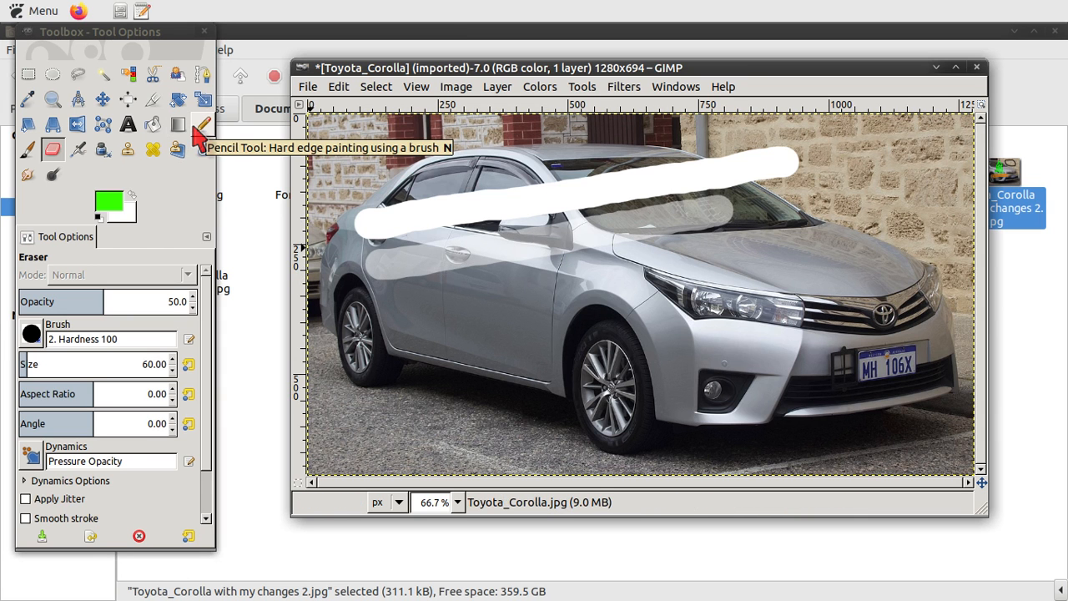
Set the Eraser to 100 opacity and size 200, and erase a wide stroke across the car's lower doors and front.
{"action": "left_click_drag", "start_coordinate": [105, 303], "coordinate": [254, 303]}
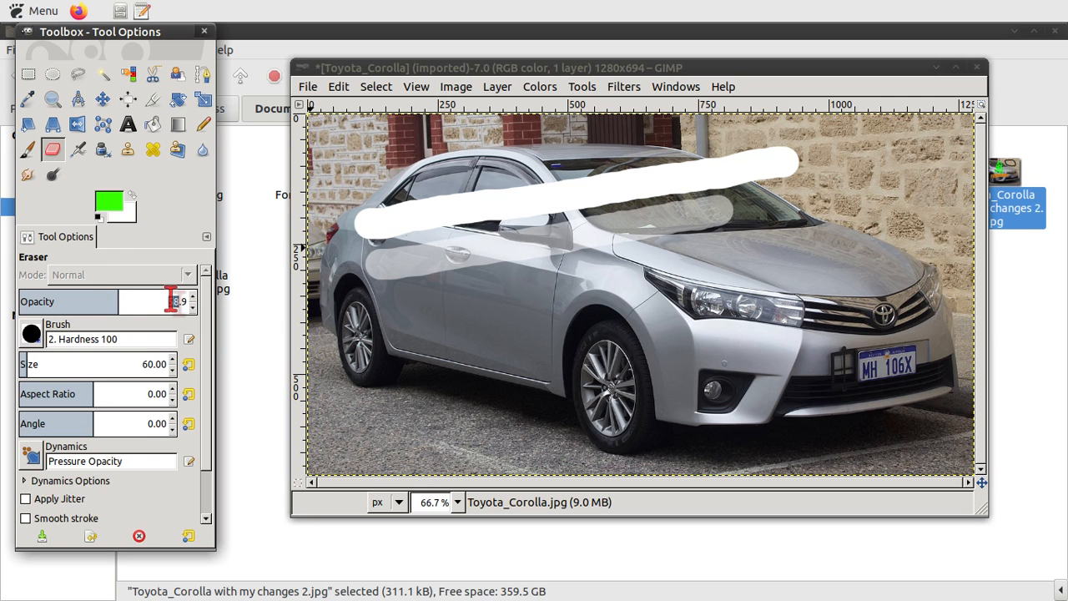
{"action": "key", "text": "BackSpace"}
{"action": "key", "text": "Return"}
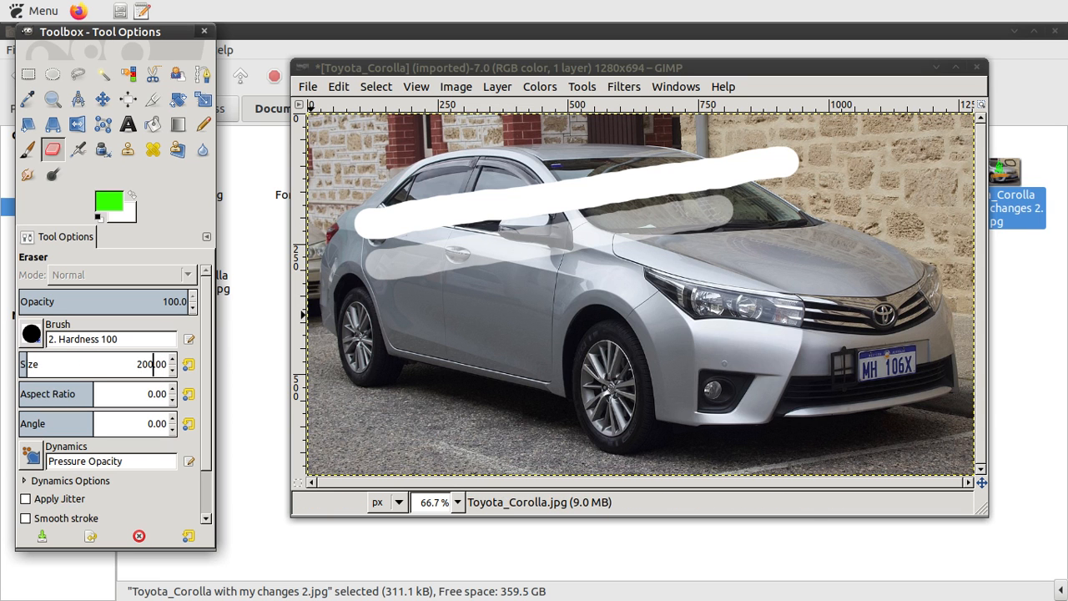
{"action": "mouse_move", "coordinate": [427, 358]}
{"action": "left_mouse_down"}
{"action": "mouse_move", "coordinate": [575, 333]}
{"action": "mouse_move", "coordinate": [833, 286]}
{"action": "left_mouse_up"}
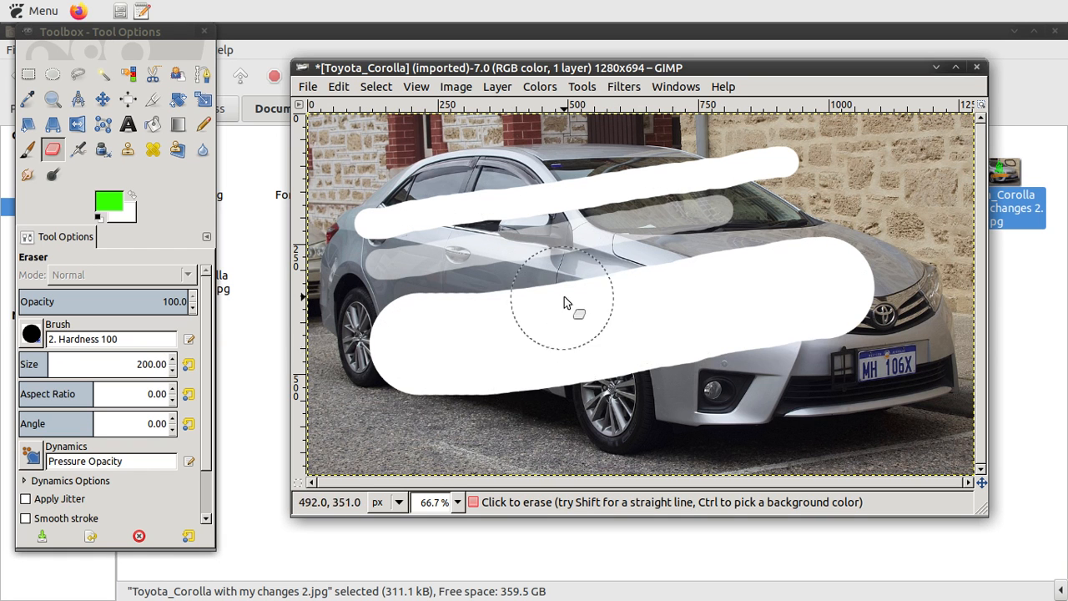
Undo all three eraser strokes on the car photo.
{"action": "left_click", "coordinate": [338, 87]}
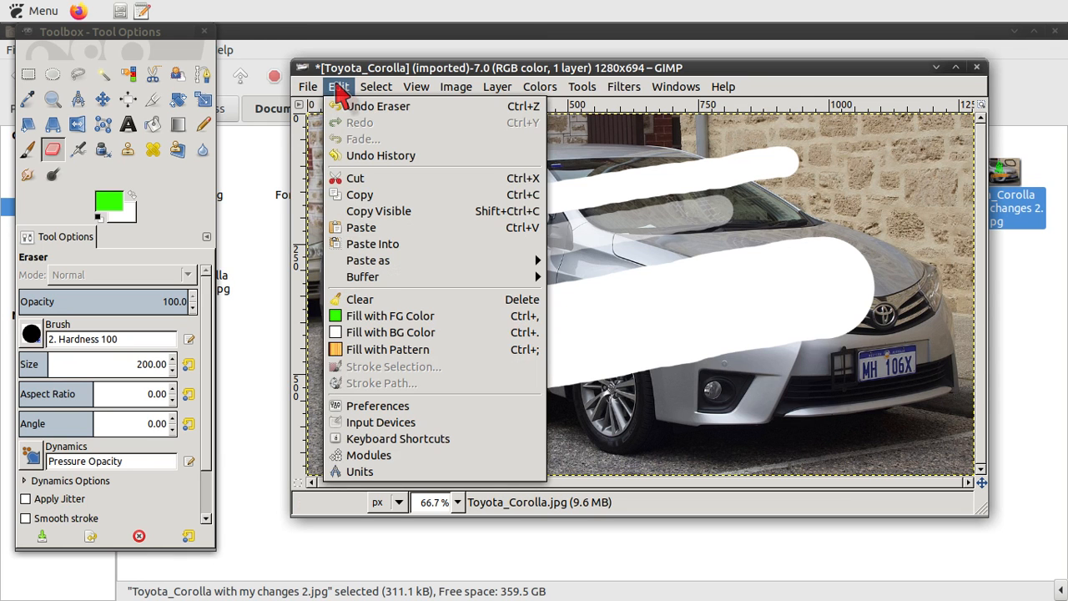
{"action": "left_click", "coordinate": [359, 107]}
{"action": "left_click", "coordinate": [339, 86]}
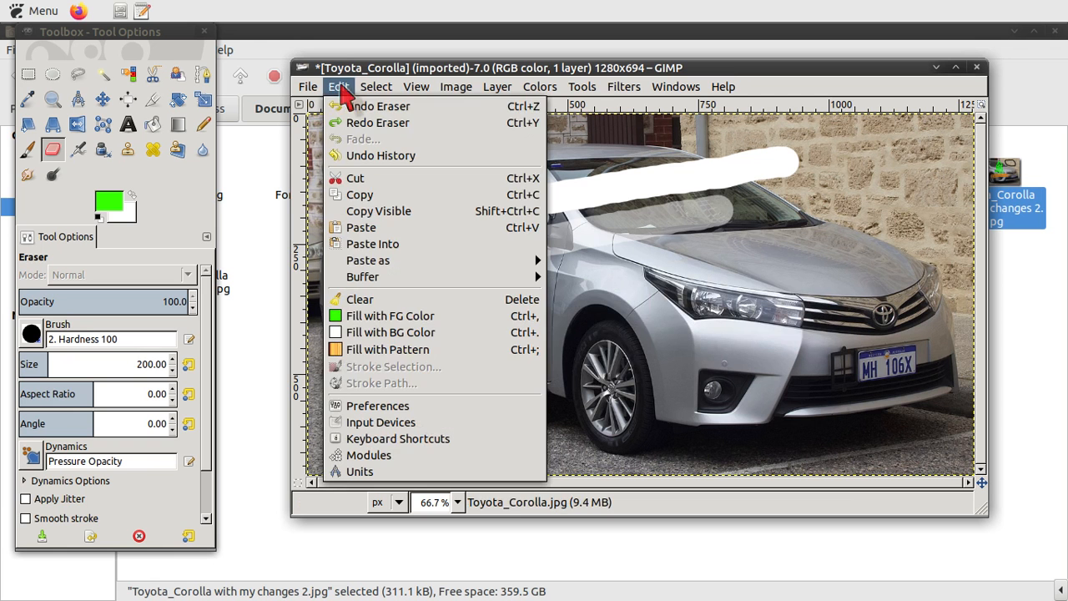
{"action": "left_click", "coordinate": [349, 107]}
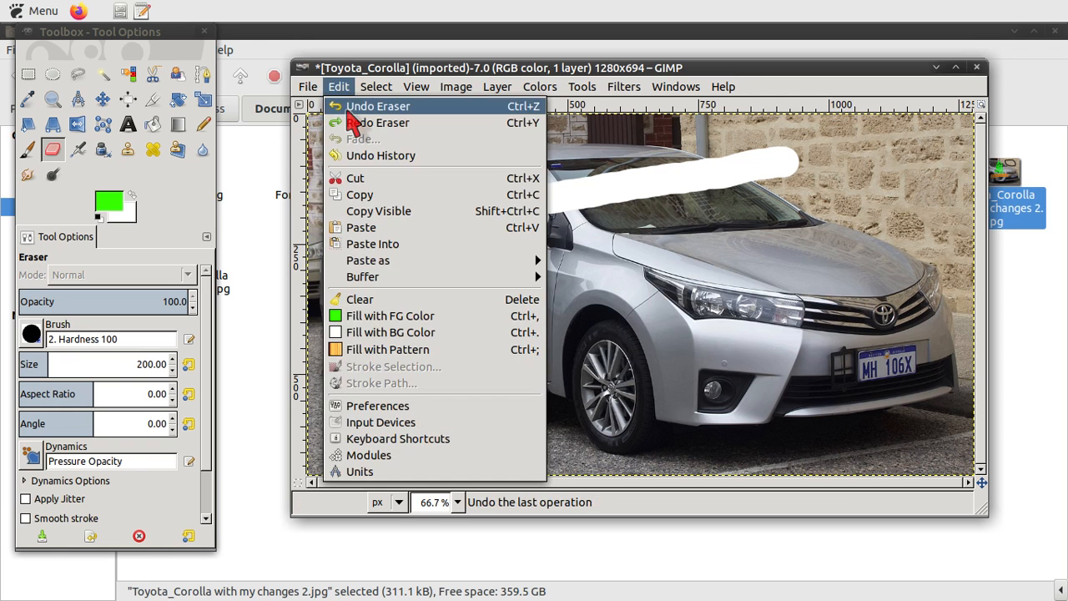
{"action": "left_click", "coordinate": [351, 106]}
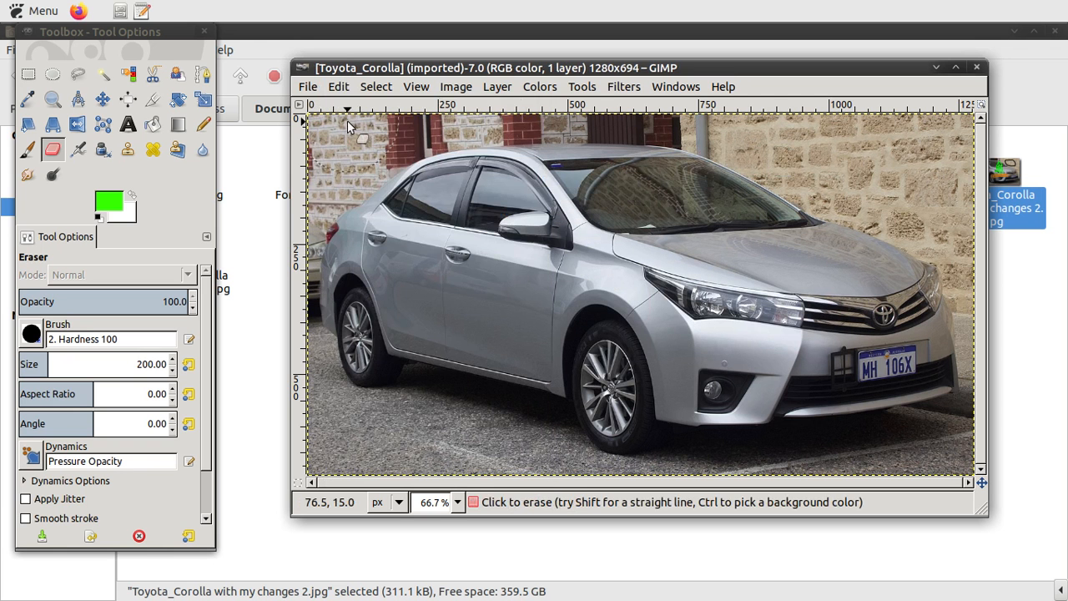
Select a rectangle of about 615 × 294 px over the middle of the car and cut it out.
{"action": "left_click", "coordinate": [29, 76]}
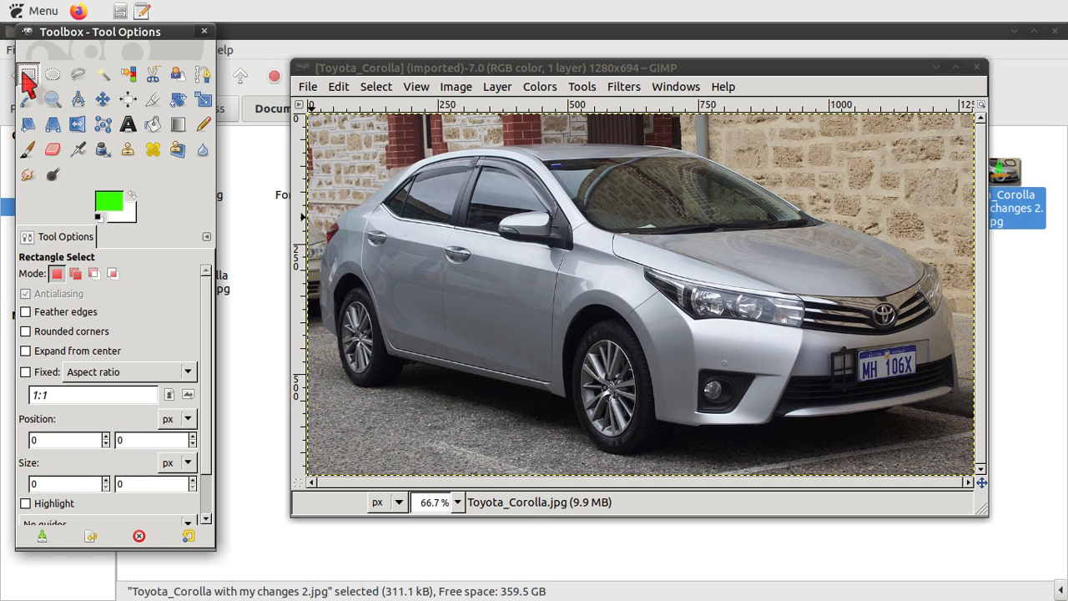
{"action": "left_click", "coordinate": [470, 202]}
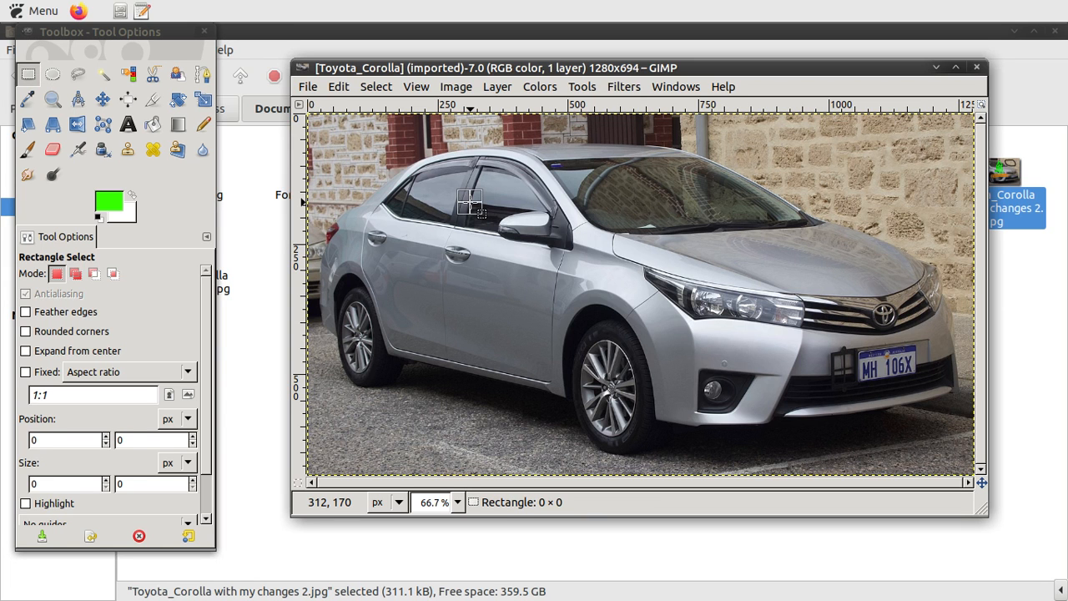
{"action": "left_click_drag", "start_coordinate": [470, 202], "coordinate": [786, 354]}
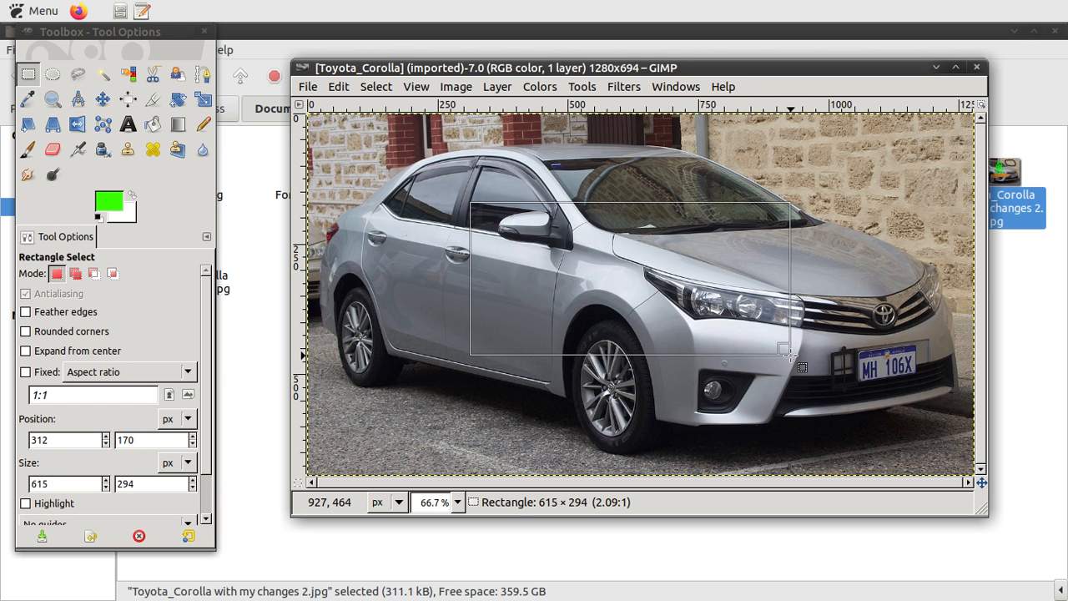
{"action": "left_click_drag", "start_coordinate": [790, 356], "coordinate": [790, 355]}
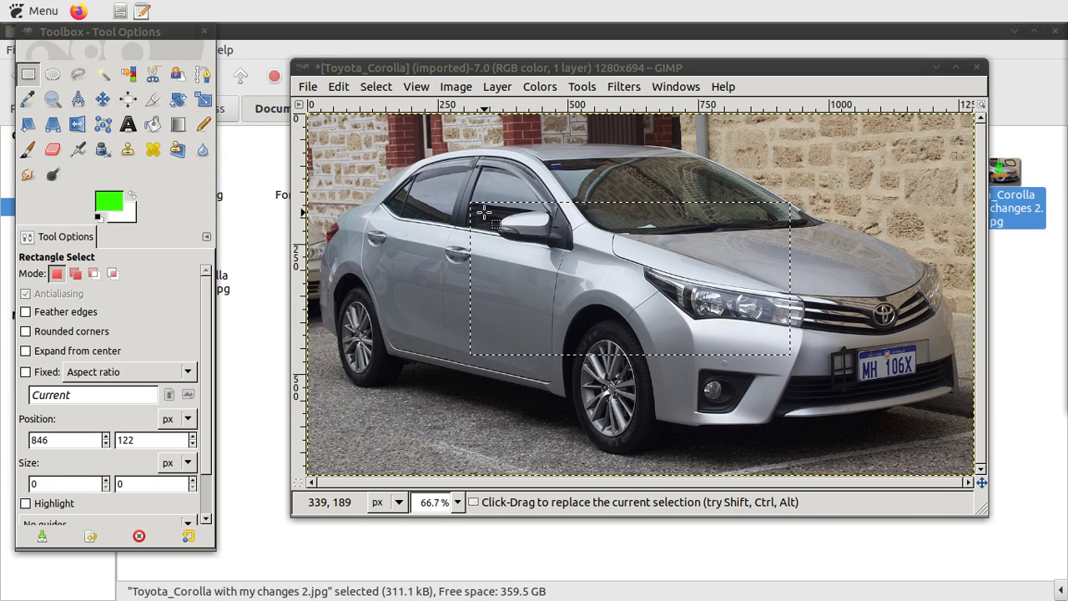
{"action": "left_click", "coordinate": [336, 88]}
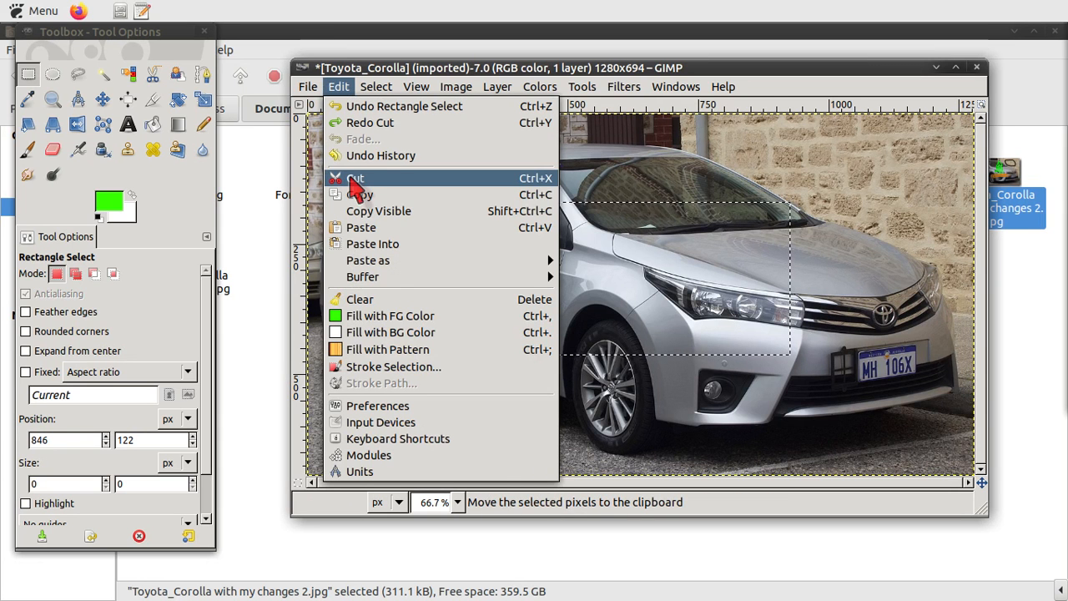
{"action": "left_click", "coordinate": [354, 179]}
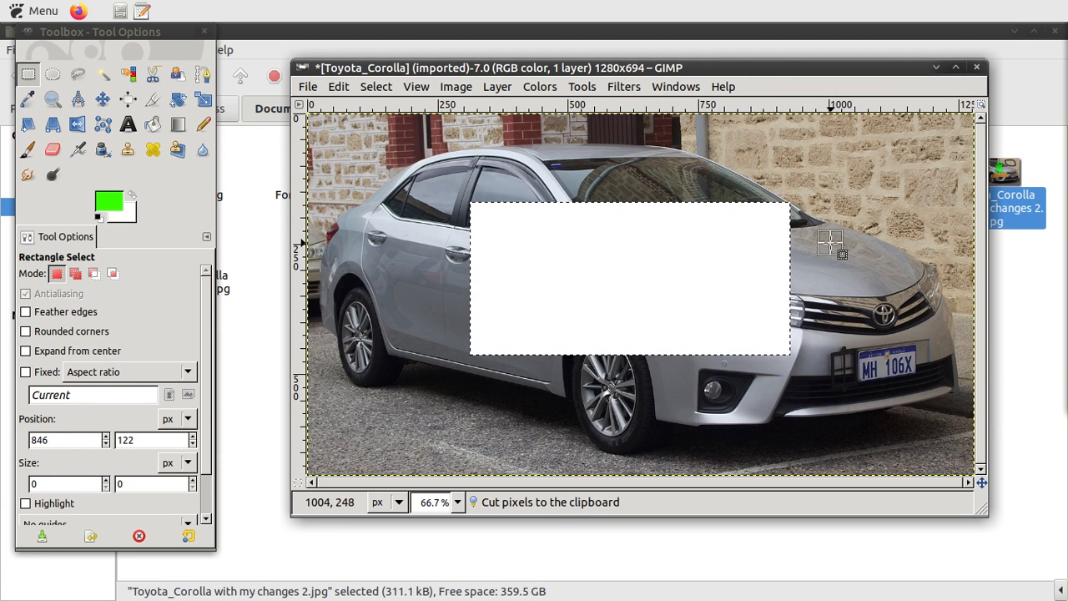
Export the image with the cut-out area to the Documents folder as the JPEG file Toyota_Corolla cut.jpg.
{"action": "left_click", "coordinate": [305, 88]}
{"action": "left_click", "coordinate": [345, 299]}
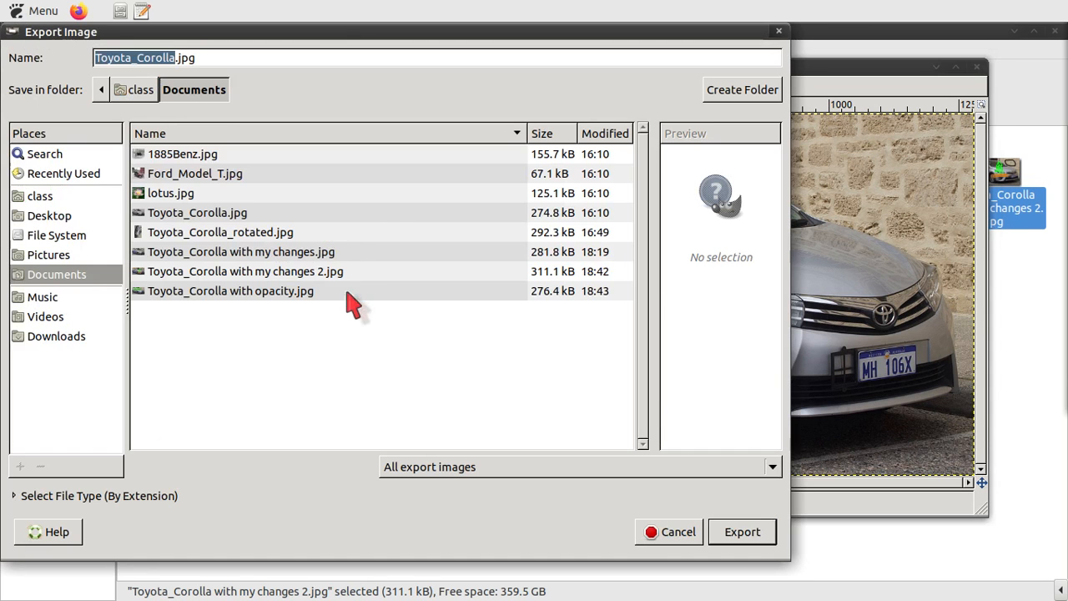
{"action": "left_click", "coordinate": [176, 58]}
{"action": "type", "text": "c"}
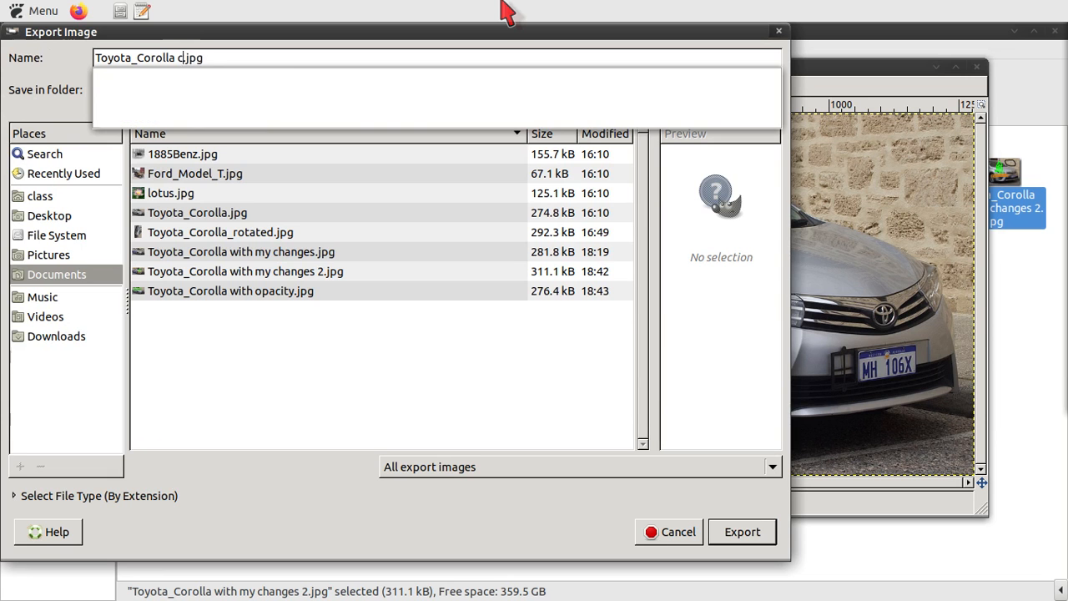
{"action": "type", "text": "ut"}
{"action": "left_click", "coordinate": [742, 533]}
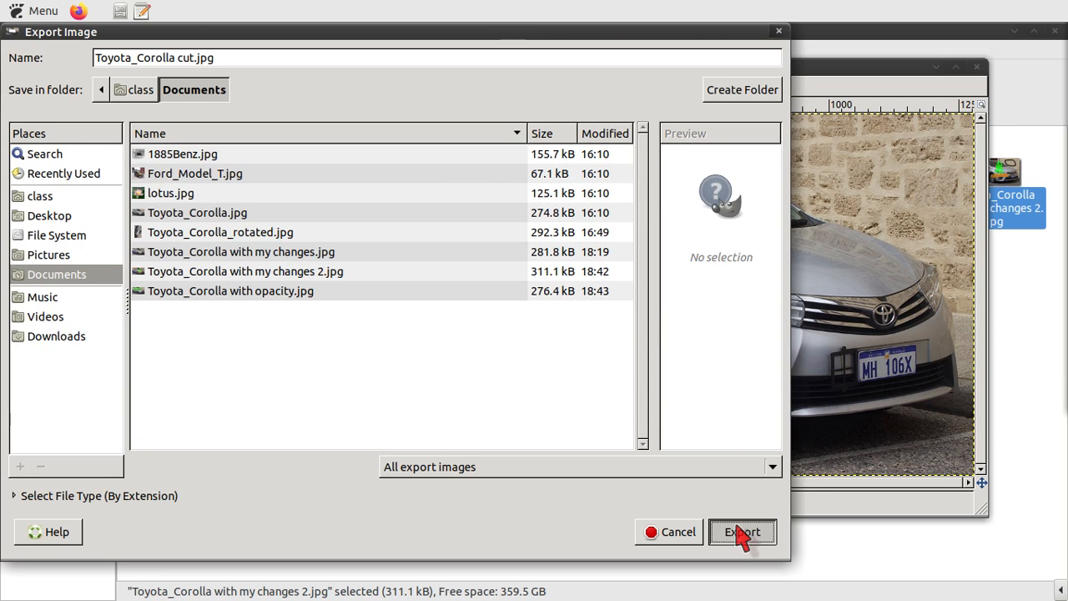
{"action": "left_click", "coordinate": [474, 339]}
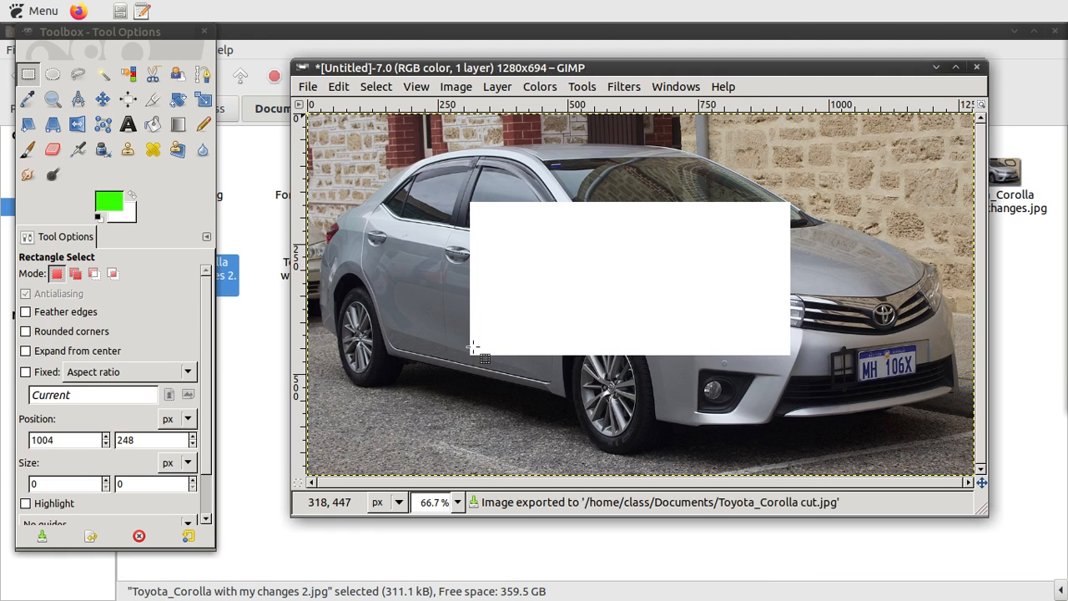
View the exported Toyota_Corolla cut.jpg from the Documents folder, close the viewer and return to GIMP.
{"action": "left_click", "coordinate": [384, 552]}
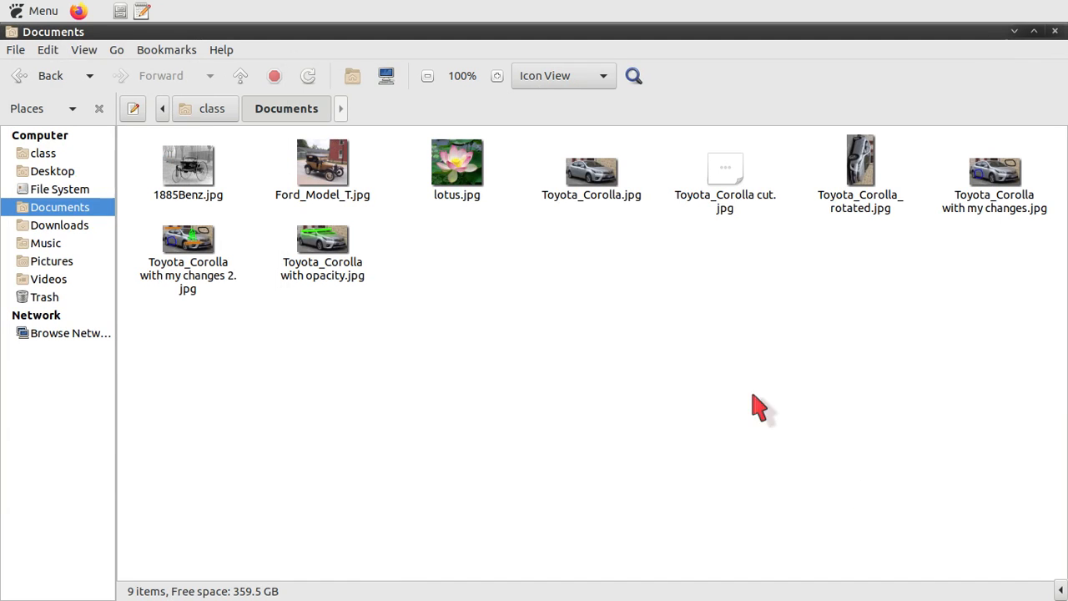
{"action": "left_click", "coordinate": [734, 205]}
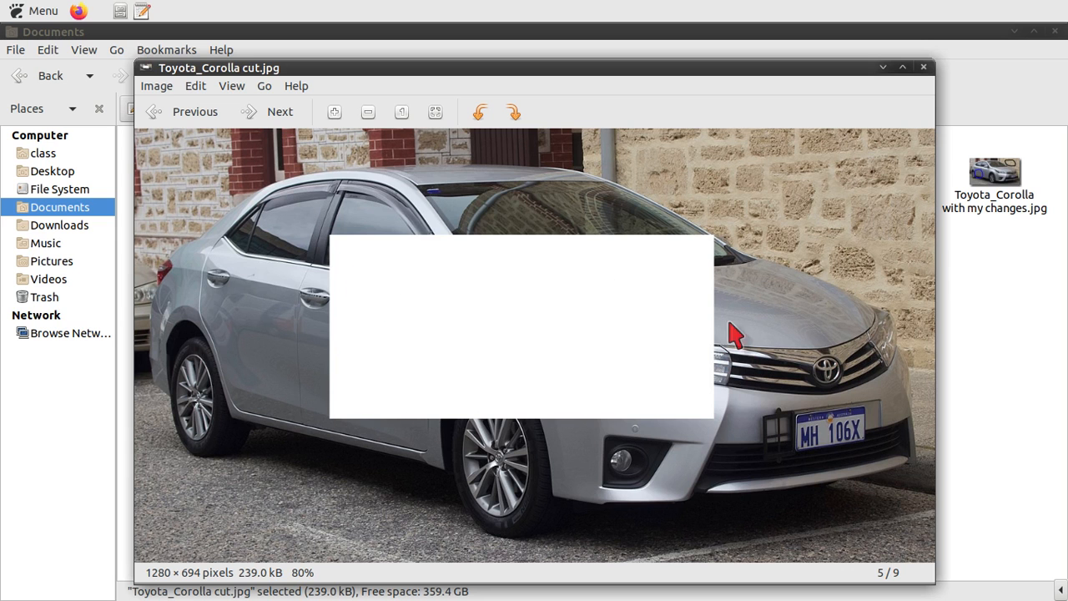
{"action": "left_click", "coordinate": [923, 67]}
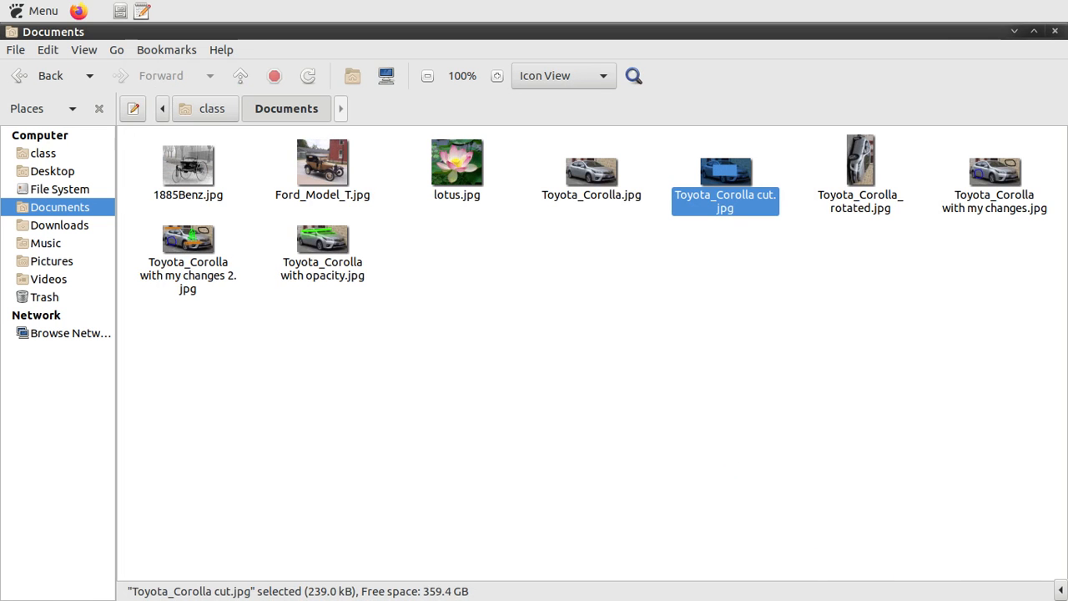
{"action": "key", "text": "alt+Tab"}
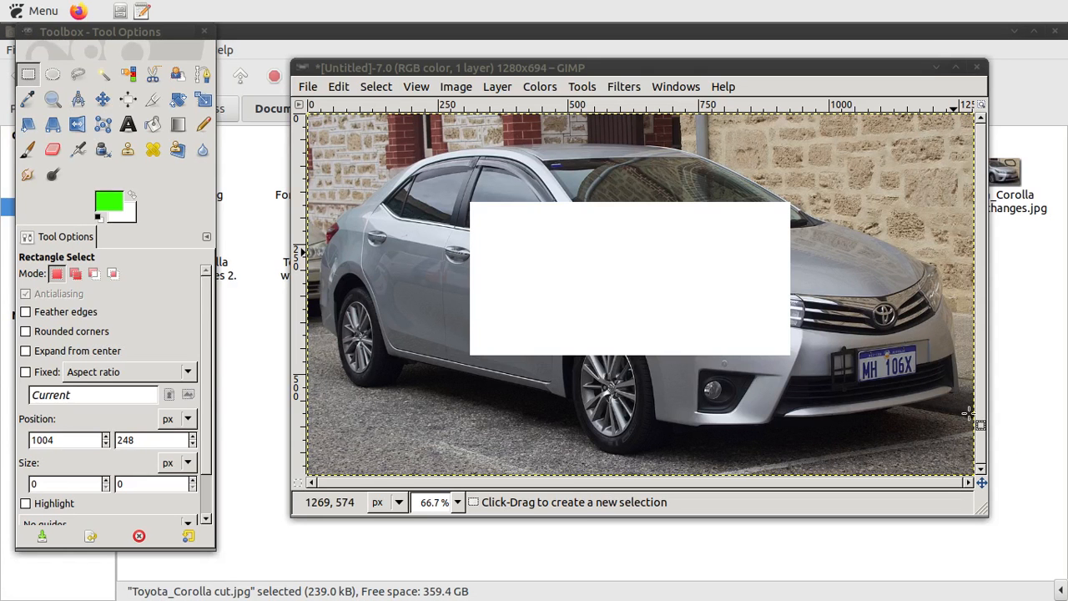
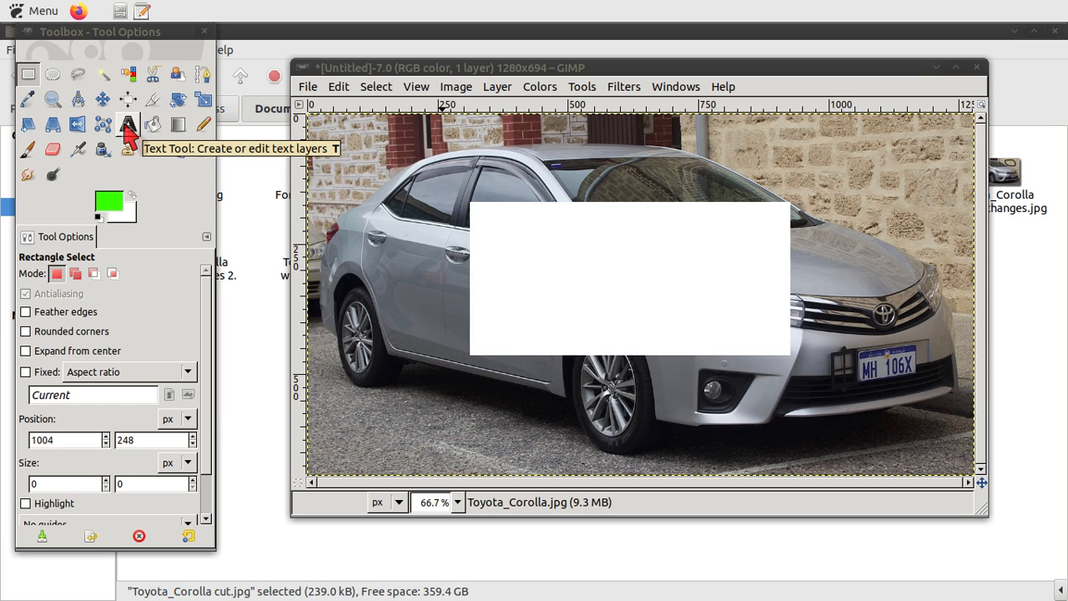
Add the green text "Hello" in 18 px Sans on the stone wall above the car's hood.
{"action": "left_click", "coordinate": [128, 127]}
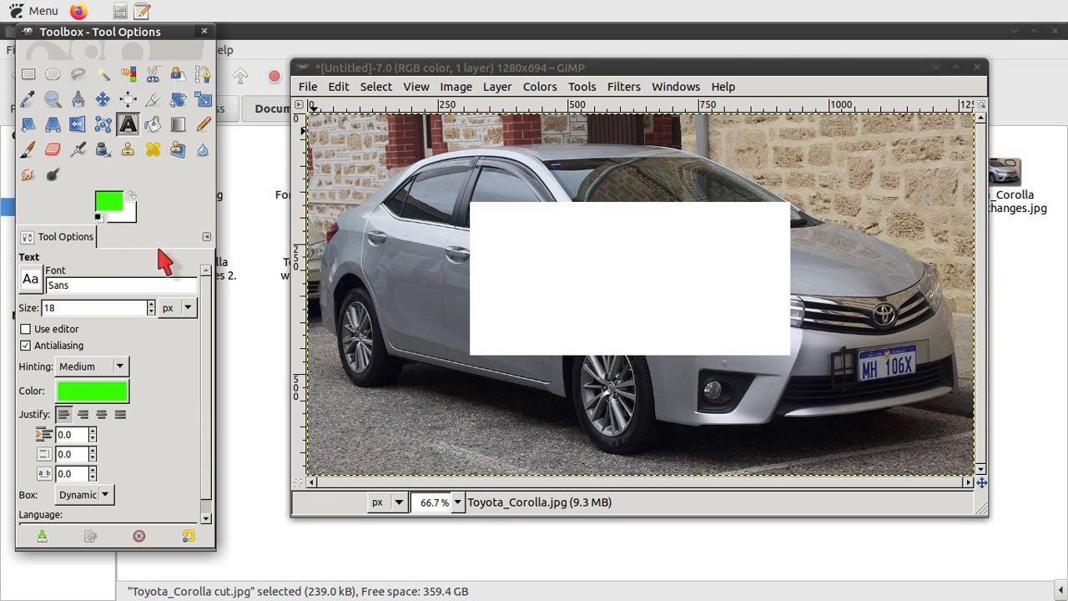
{"action": "left_click", "coordinate": [777, 142]}
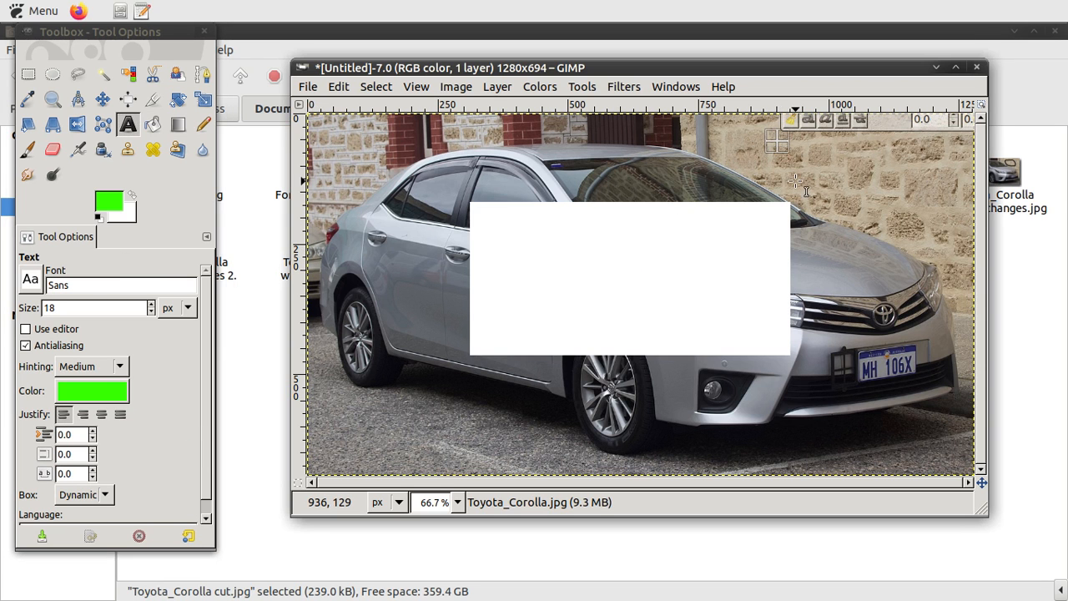
{"action": "type", "text": "Hello"}
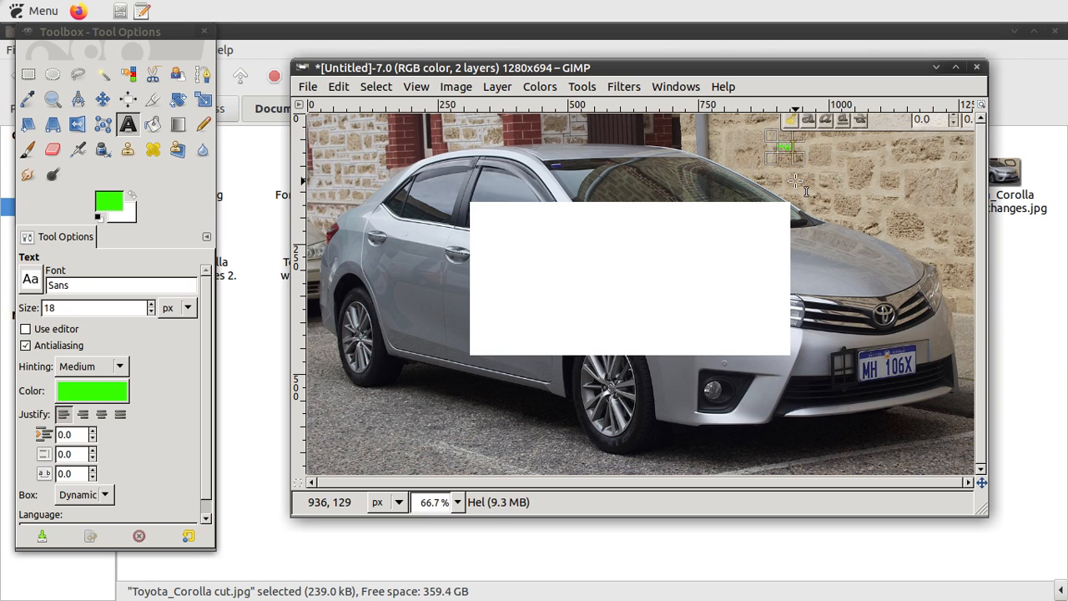
Extend the green text on the stone wall to "Hello there !!!!" and set its size to 36 px.
{"action": "type", "text": " there !!!!"}
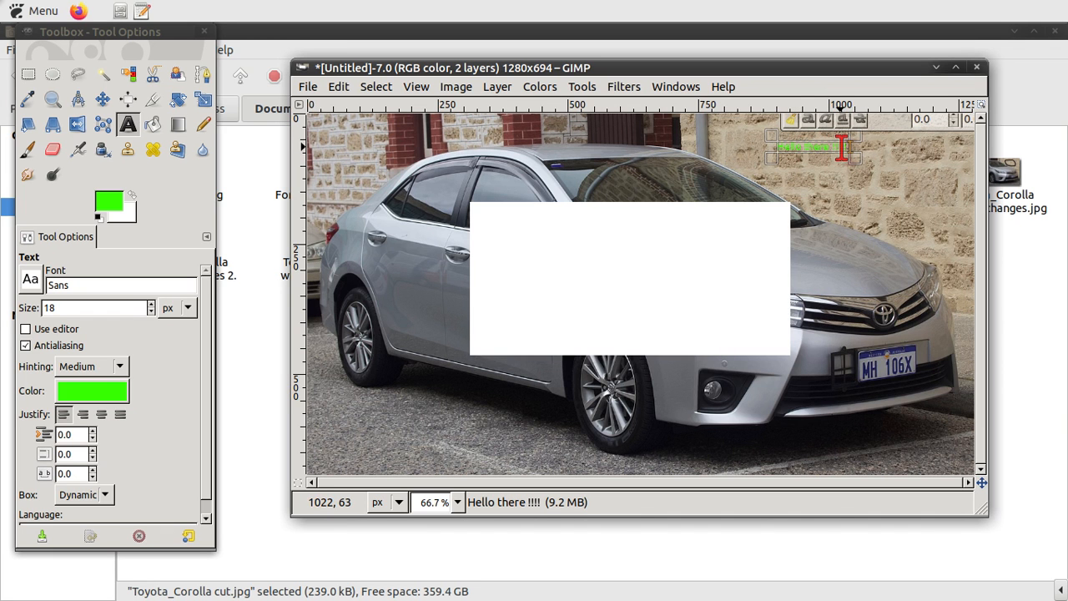
{"action": "key", "text": "Return"}
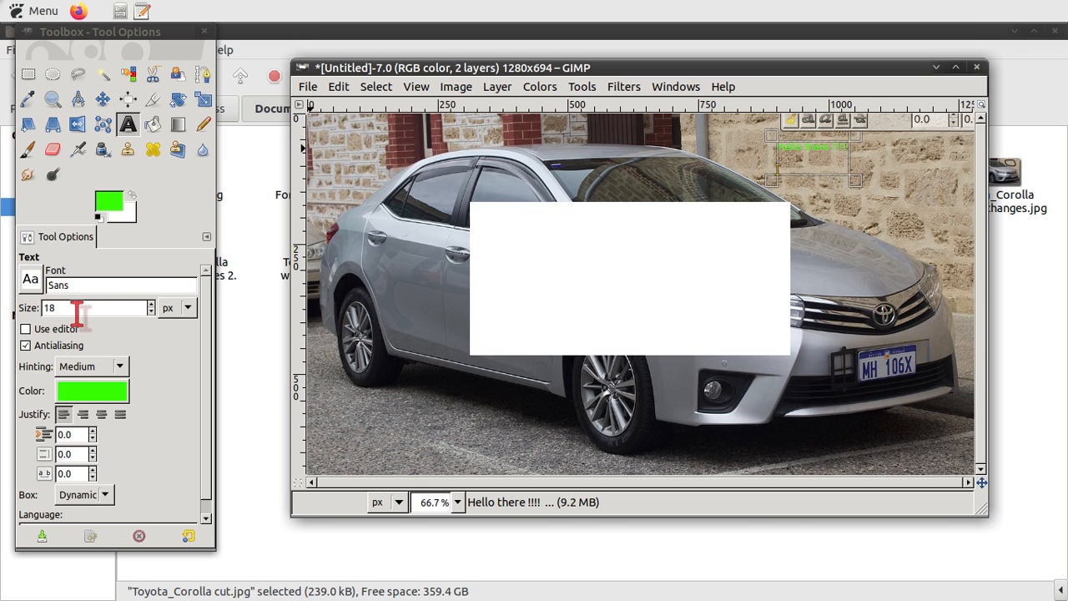
{"action": "left_click_drag", "start_coordinate": [88, 309], "coordinate": [20, 311]}
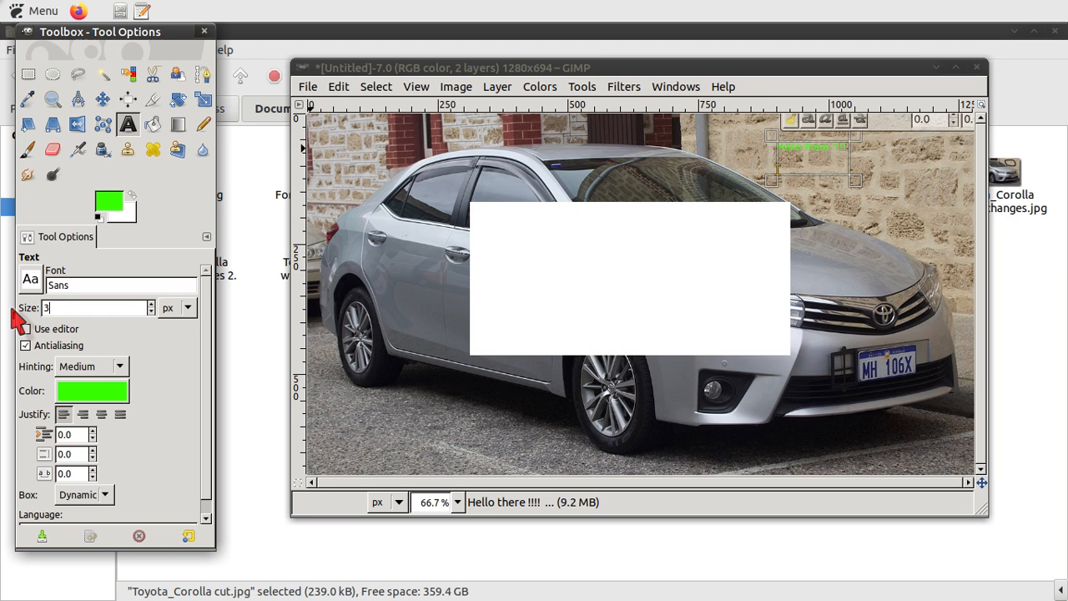
{"action": "key", "text": "Return"}
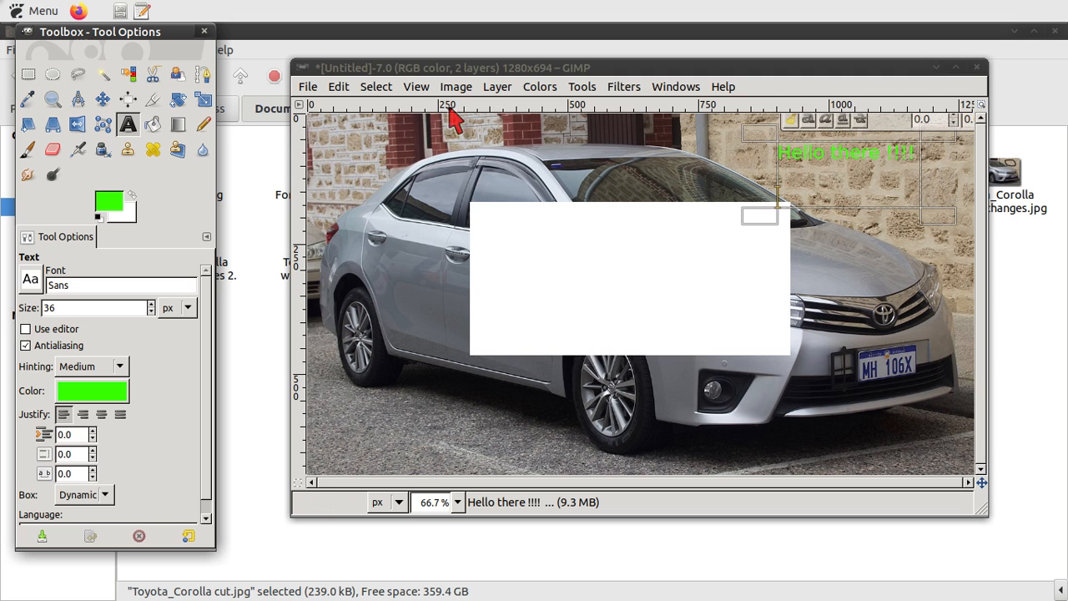
{"action": "left_click", "coordinate": [28, 74]}
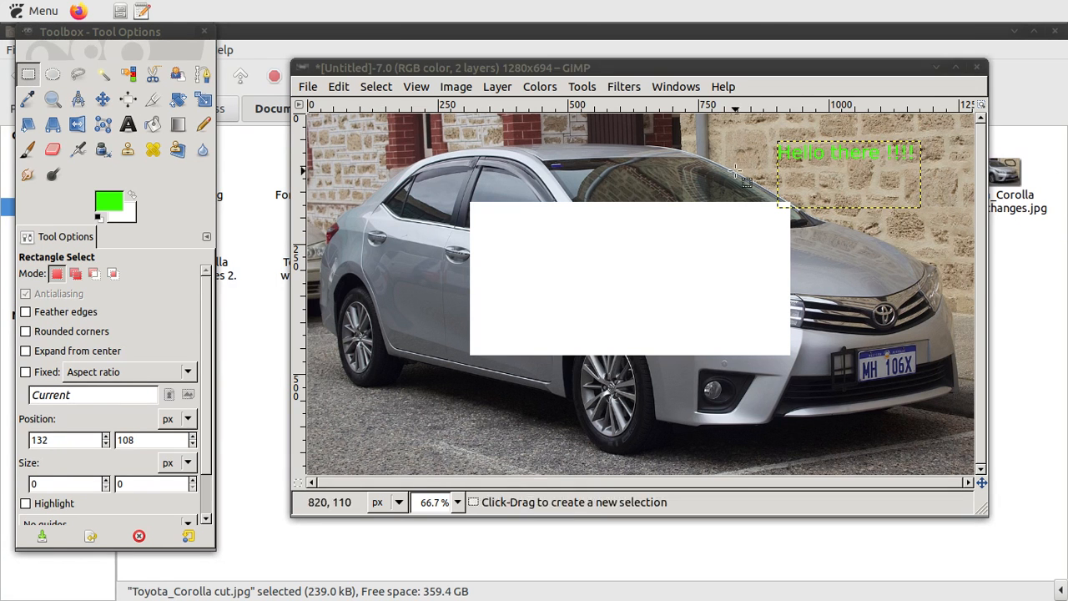
Export the image again to Toyota_Corolla cut.jpg, view the file from the Documents folder and return to GIMP.
{"action": "left_click", "coordinate": [308, 87]}
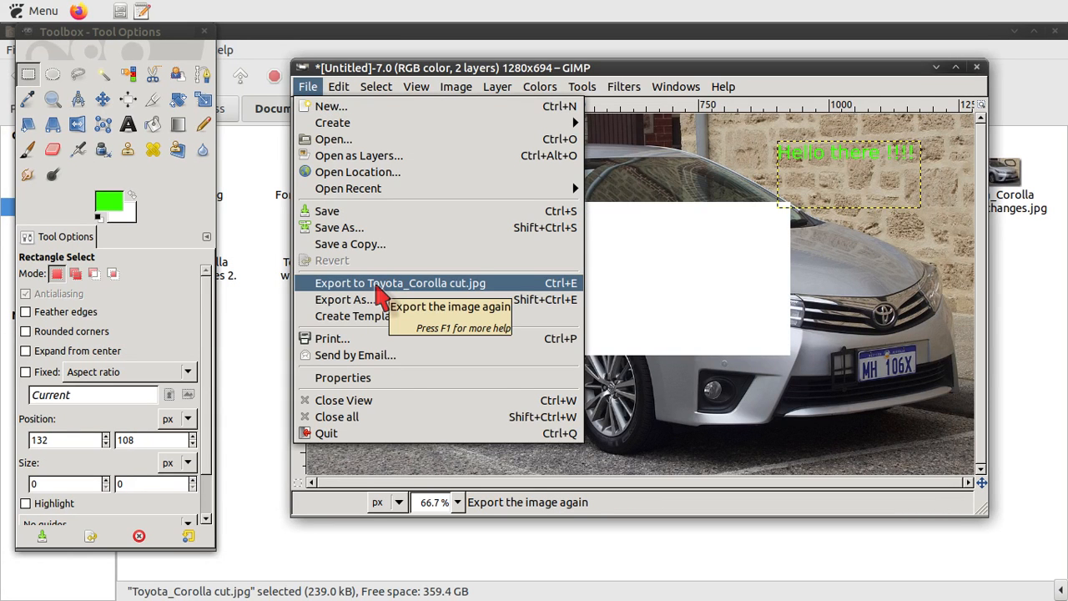
{"action": "left_click", "coordinate": [376, 284]}
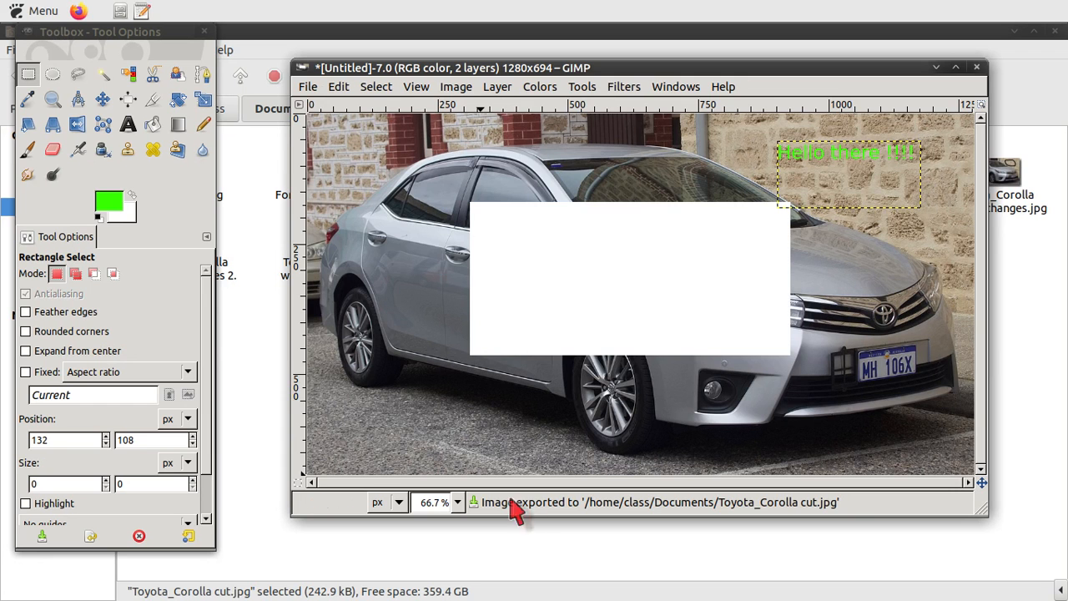
{"action": "left_click", "coordinate": [538, 549]}
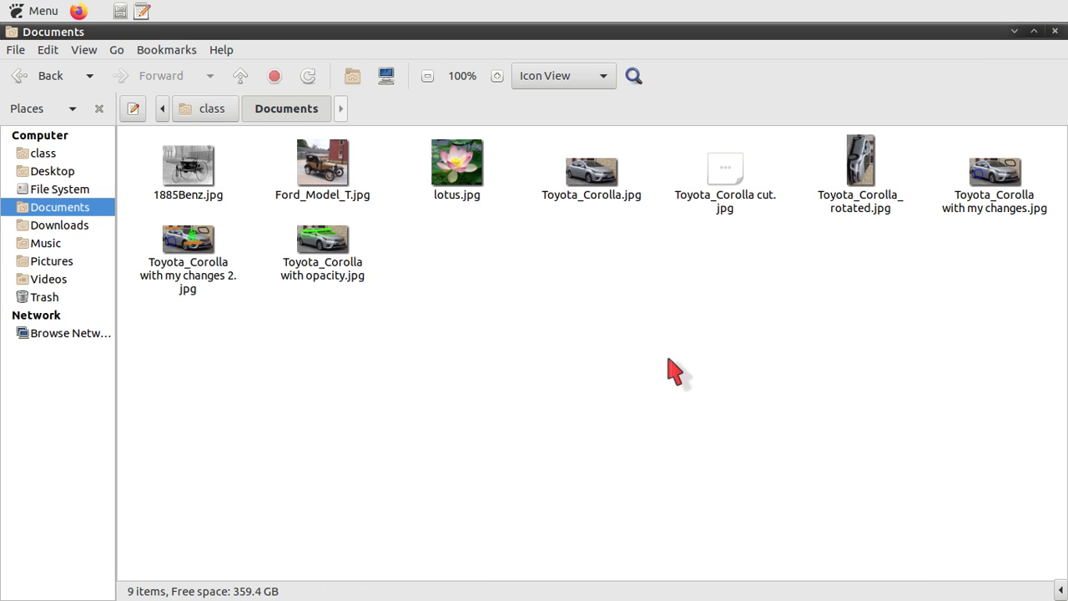
{"action": "double_click", "coordinate": [727, 189]}
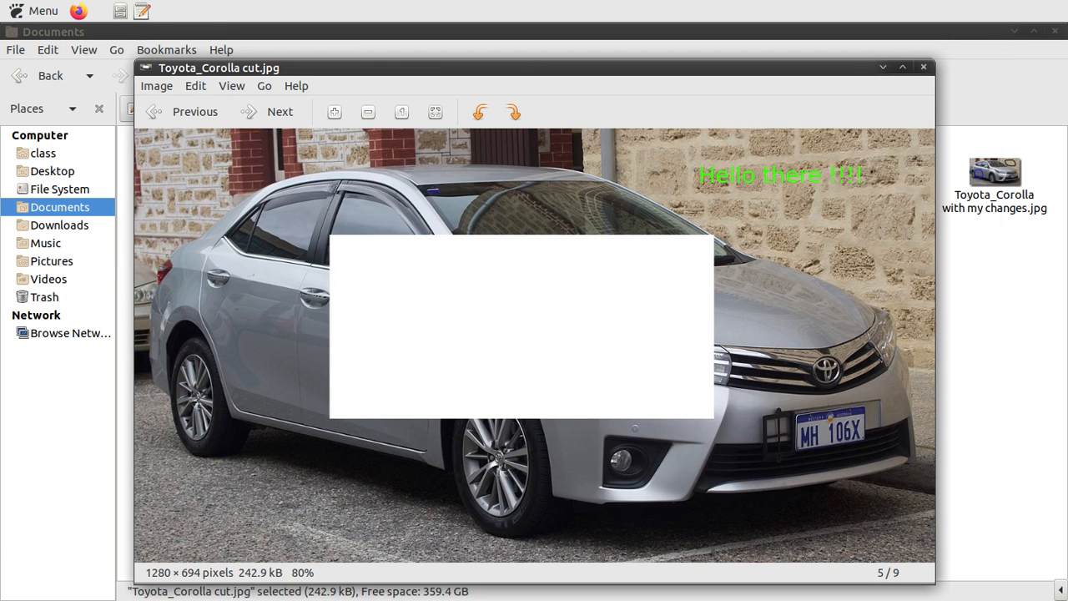
{"action": "key", "text": "alt+Tab"}
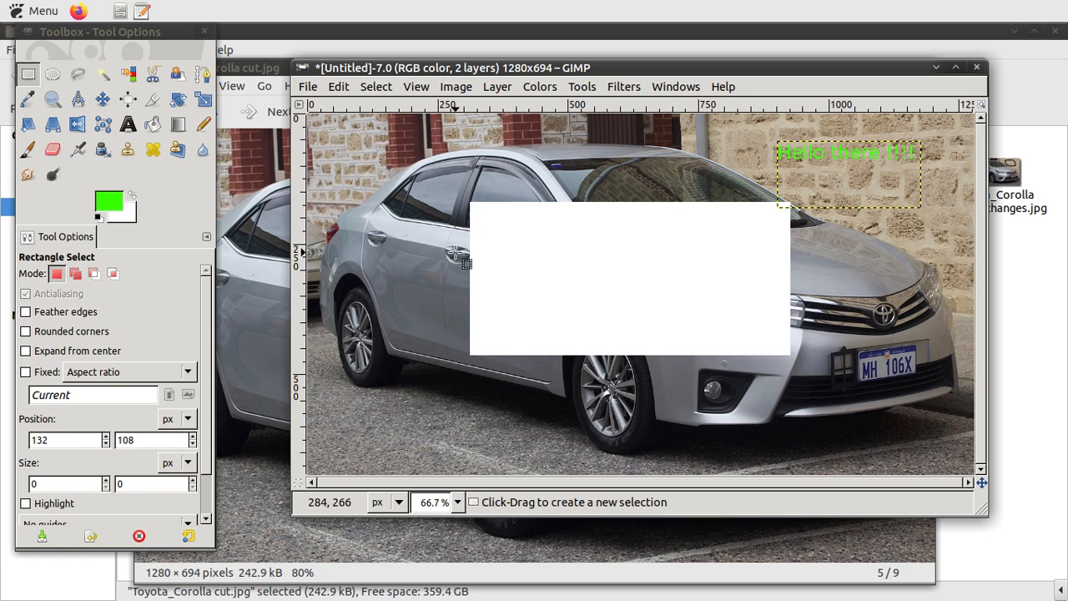
Set the Text tool's color to magenta ff0bf6.
{"action": "left_click", "coordinate": [128, 124]}
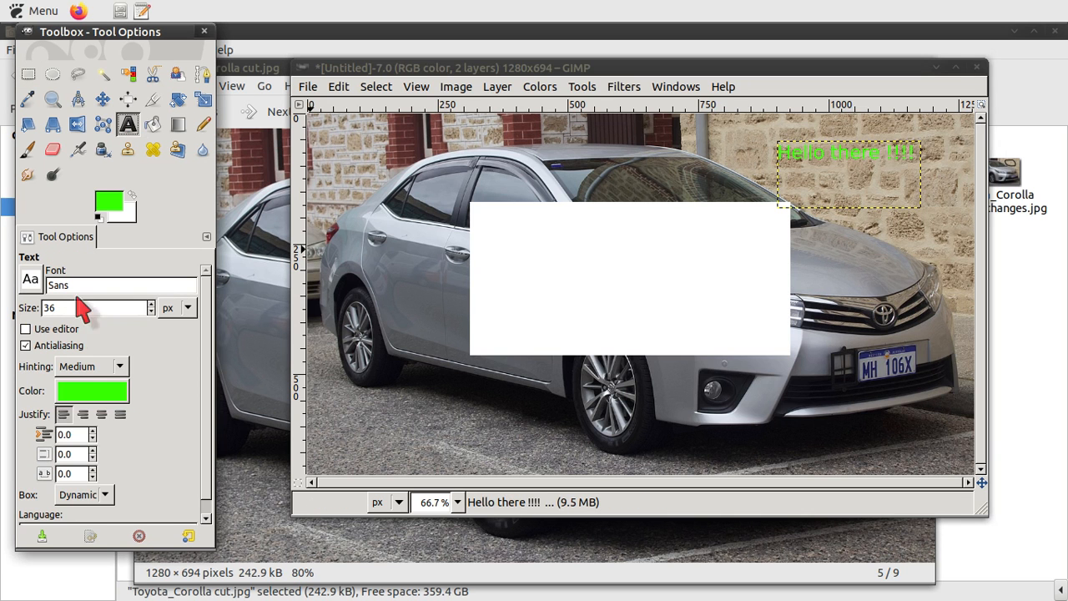
{"action": "left_click", "coordinate": [81, 401]}
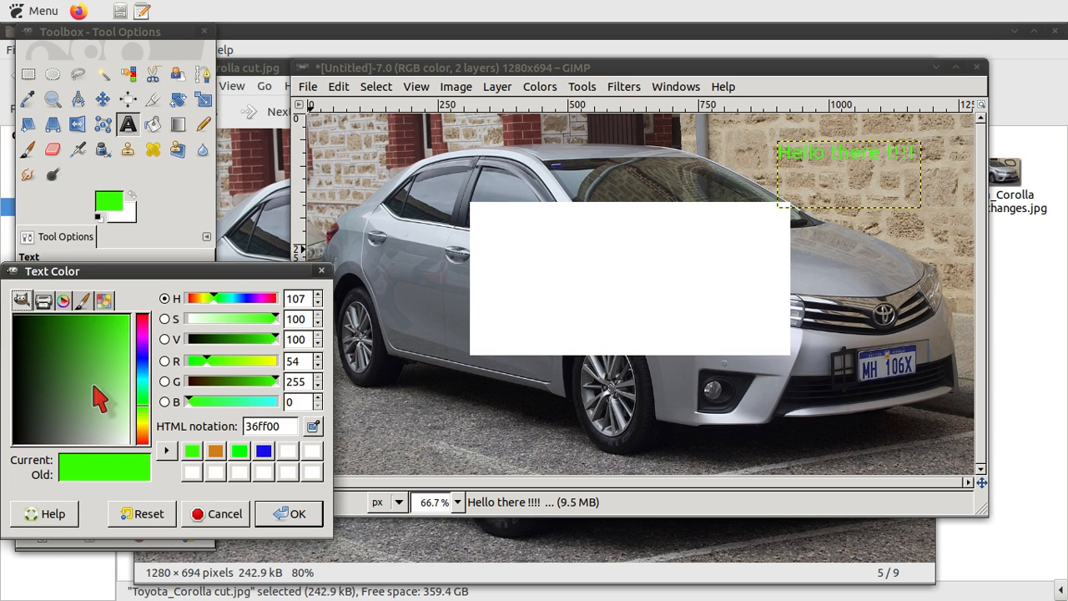
{"action": "left_click", "coordinate": [143, 334]}
{"action": "left_click_drag", "start_coordinate": [203, 271], "coordinate": [439, 52]}
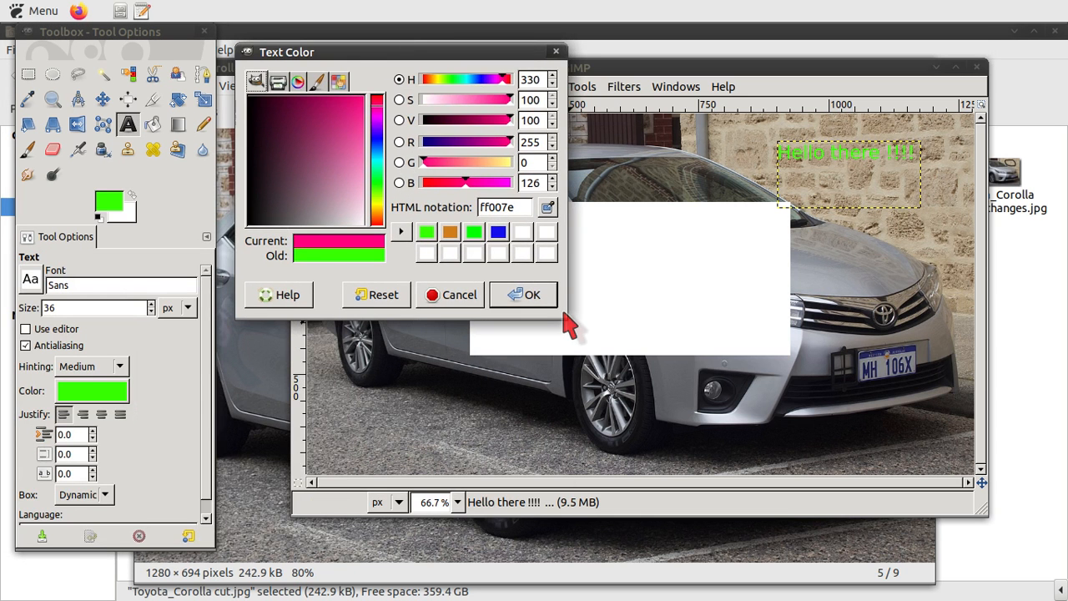
{"action": "left_click_drag", "start_coordinate": [567, 318], "coordinate": [921, 494]}
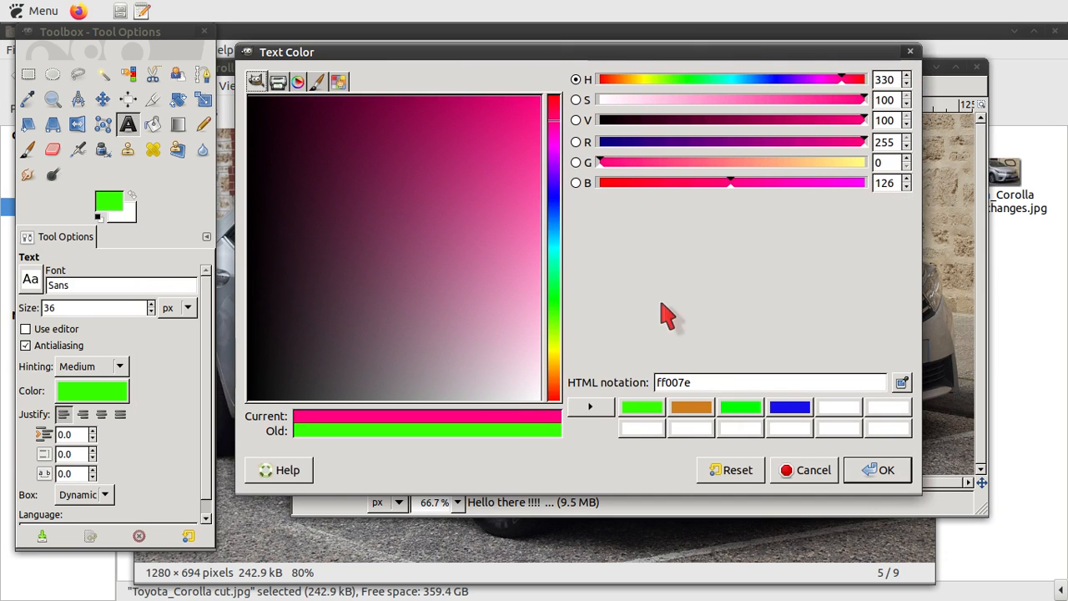
{"action": "left_click", "coordinate": [552, 152]}
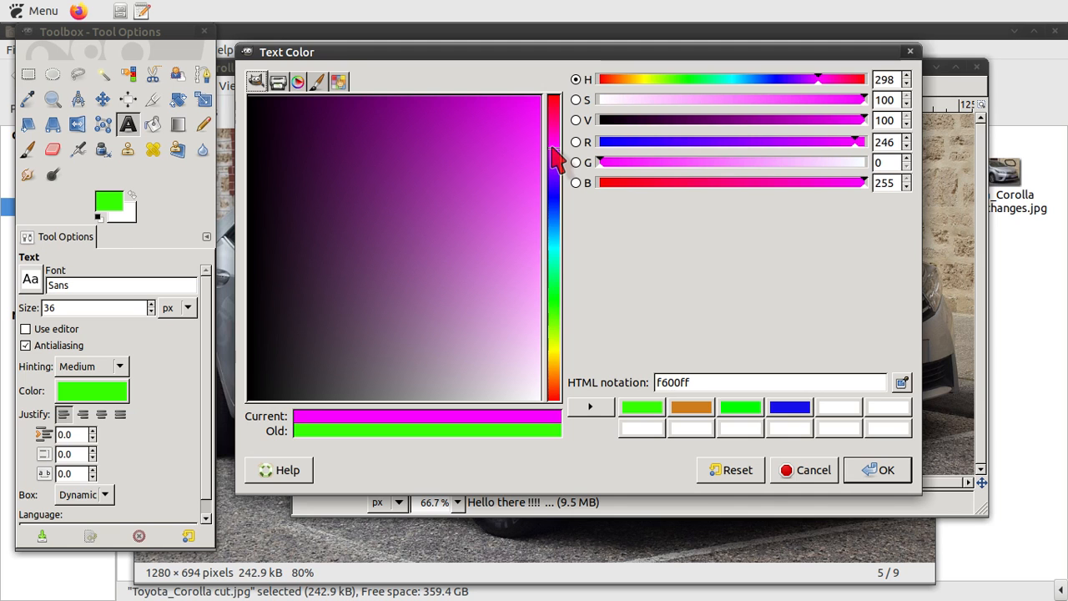
{"action": "left_click_drag", "start_coordinate": [493, 210], "coordinate": [532, 117]}
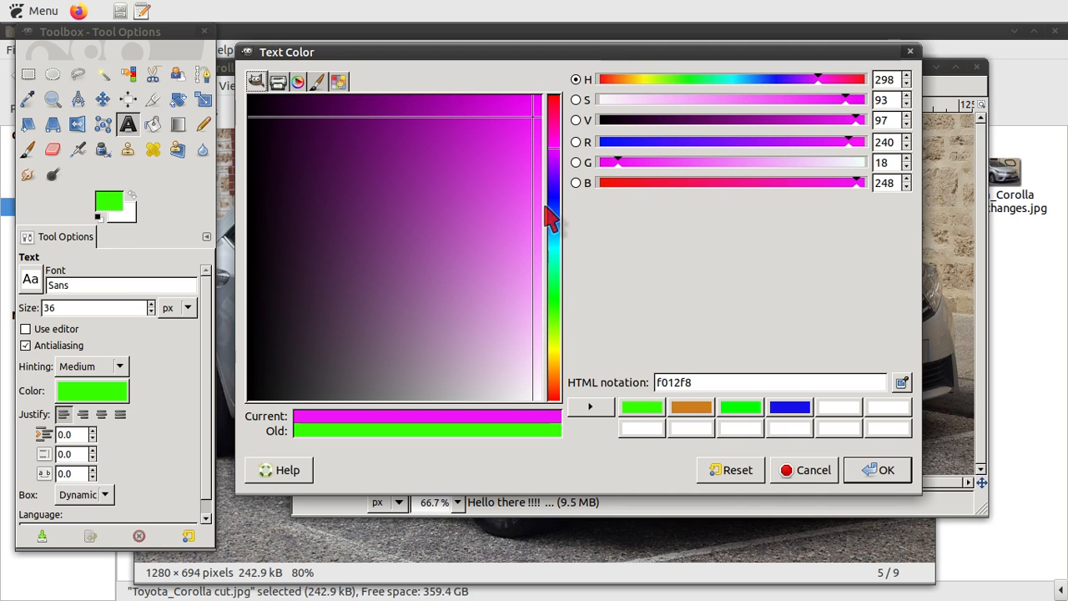
{"action": "left_click_drag", "start_coordinate": [556, 146], "coordinate": [555, 145]}
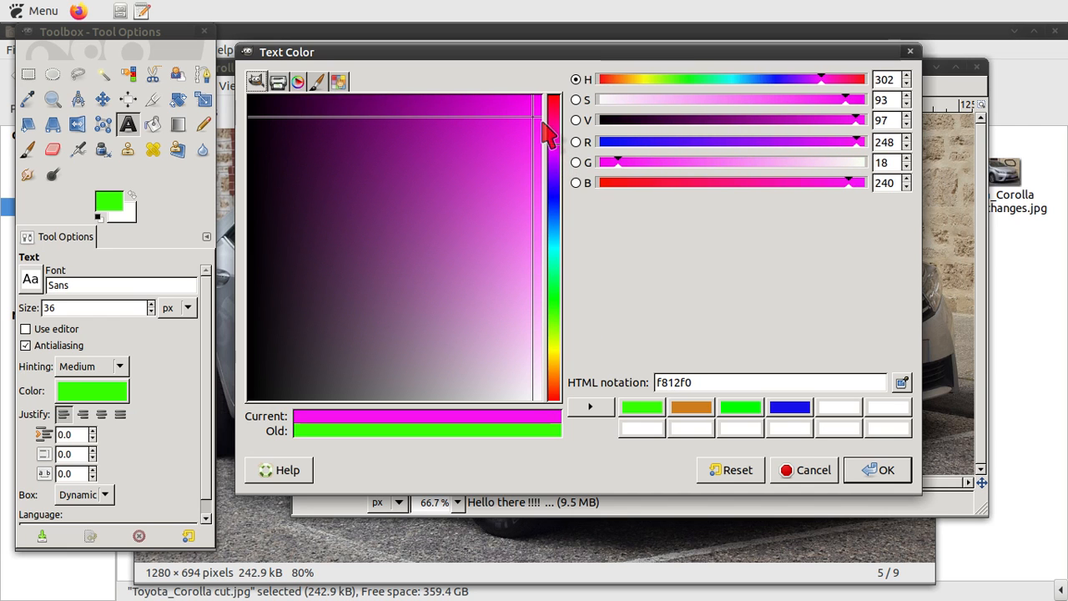
{"action": "left_click", "coordinate": [540, 108]}
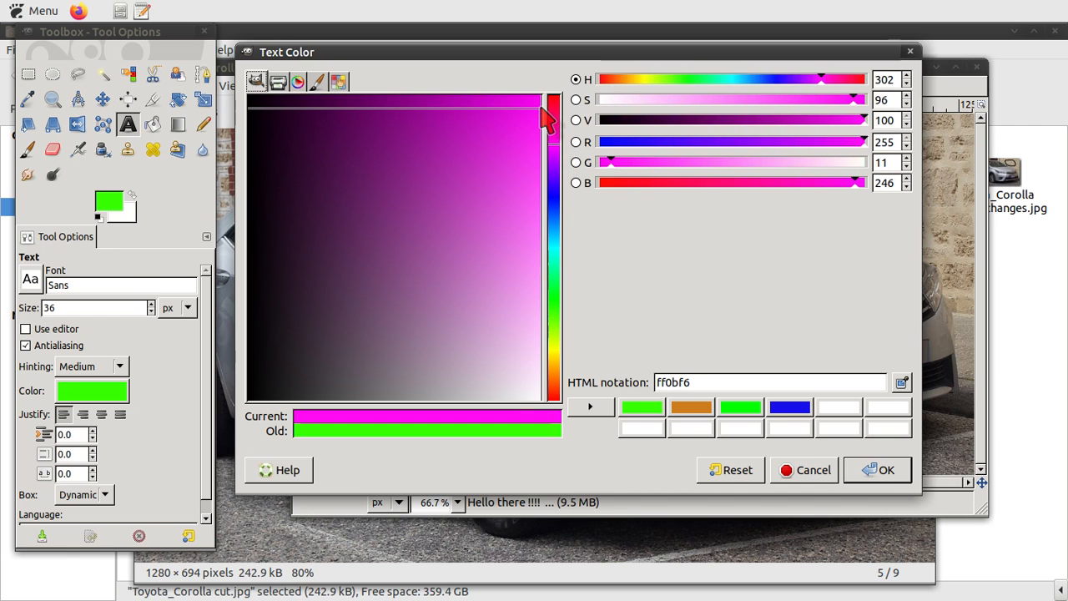
{"action": "left_click", "coordinate": [876, 469]}
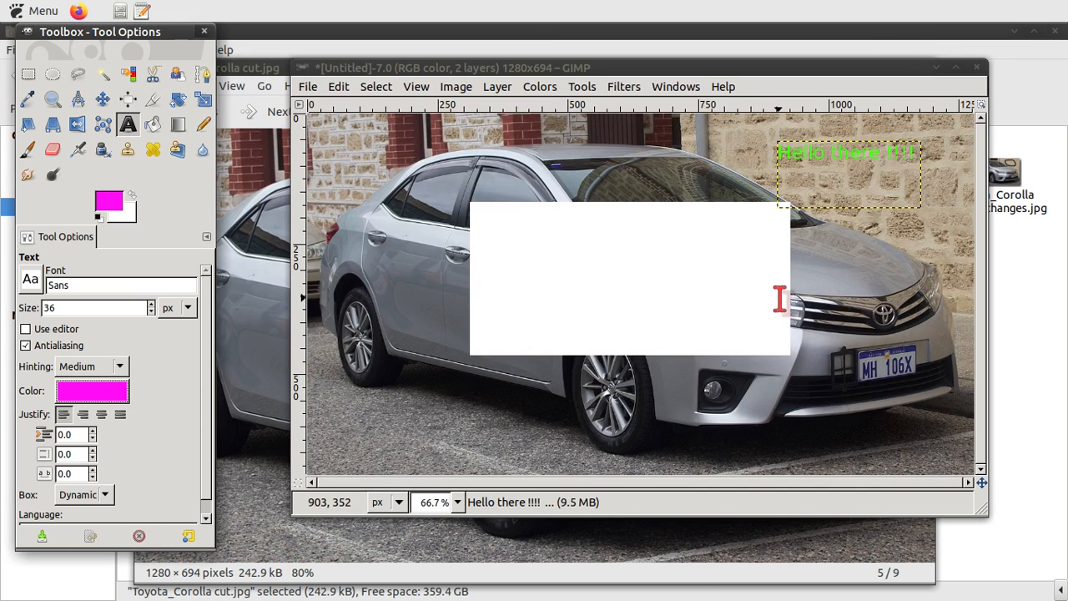
Add the magenta 36 px Sans text "Hello there !!!!" with "Namaste !!!" below it, inside the white cut-out area.
{"action": "left_click", "coordinate": [505, 241]}
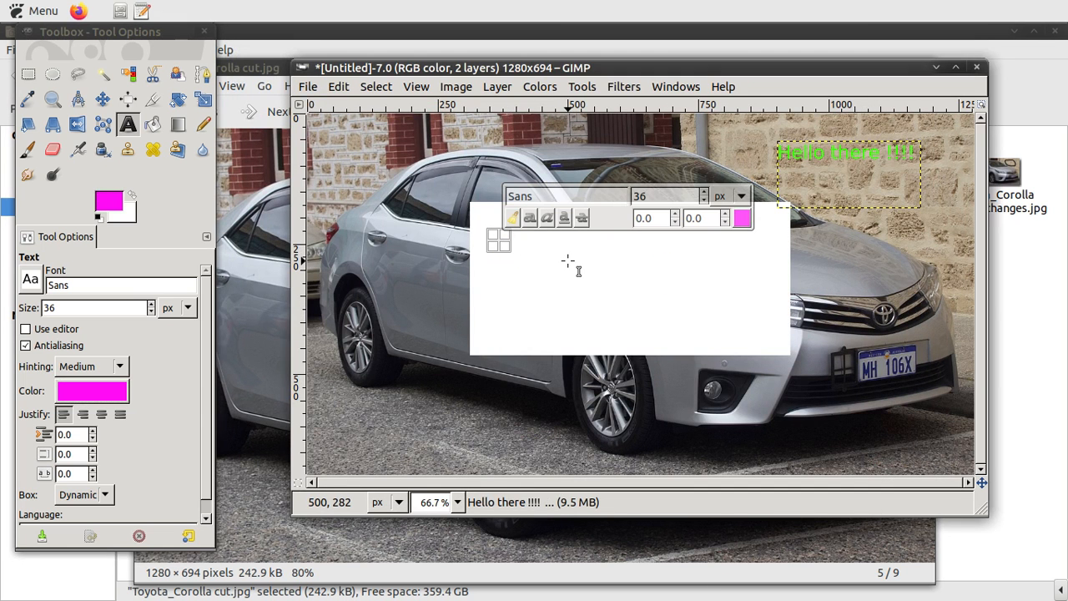
{"action": "type", "text": "Hello"}
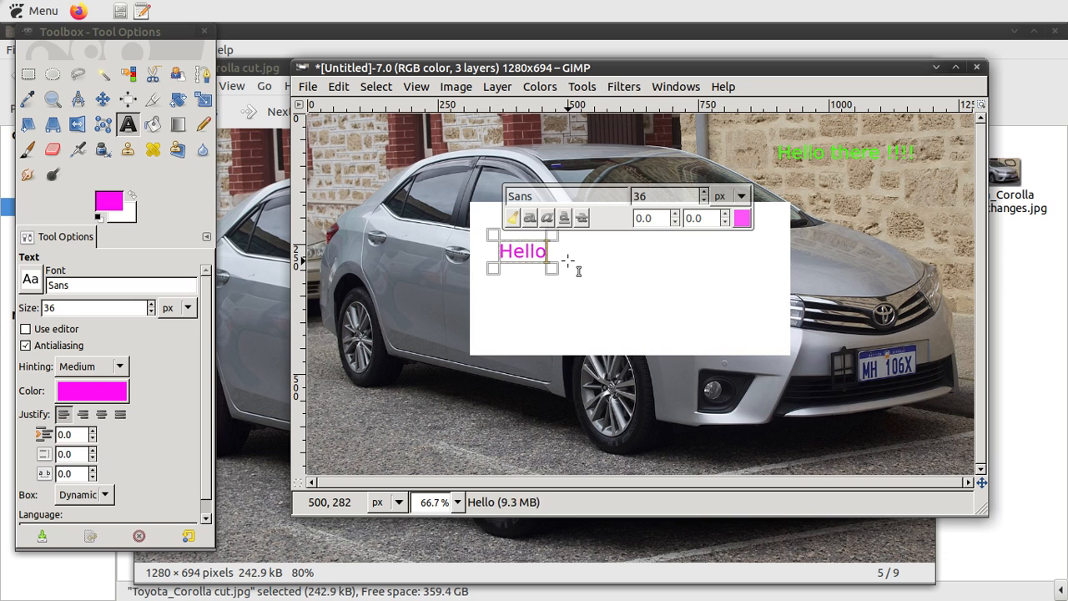
{"action": "type", "text": " there !!!!"}
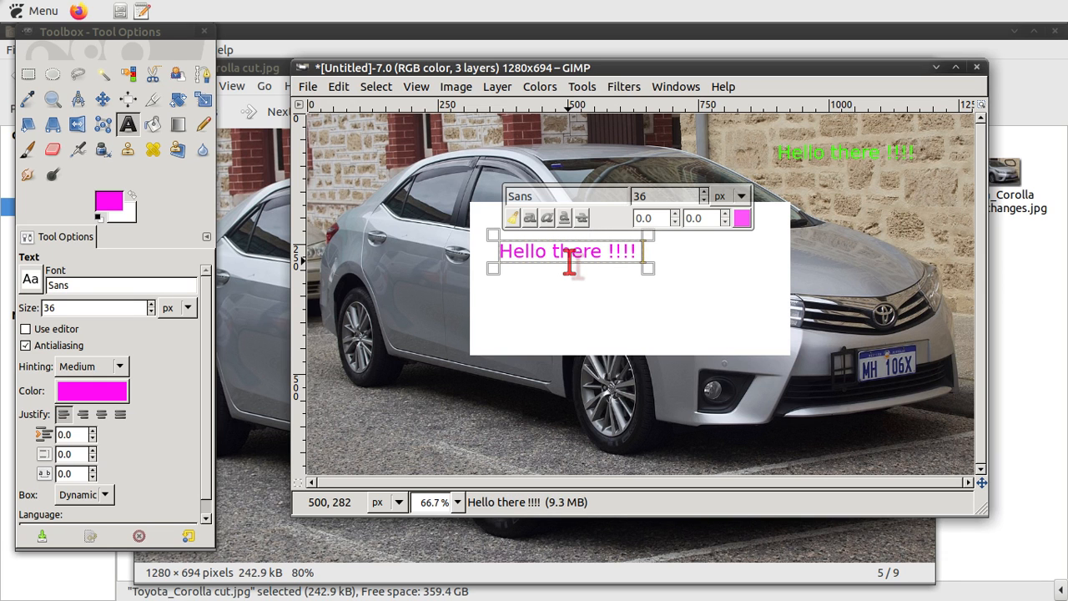
{"action": "key", "text": "Return"}
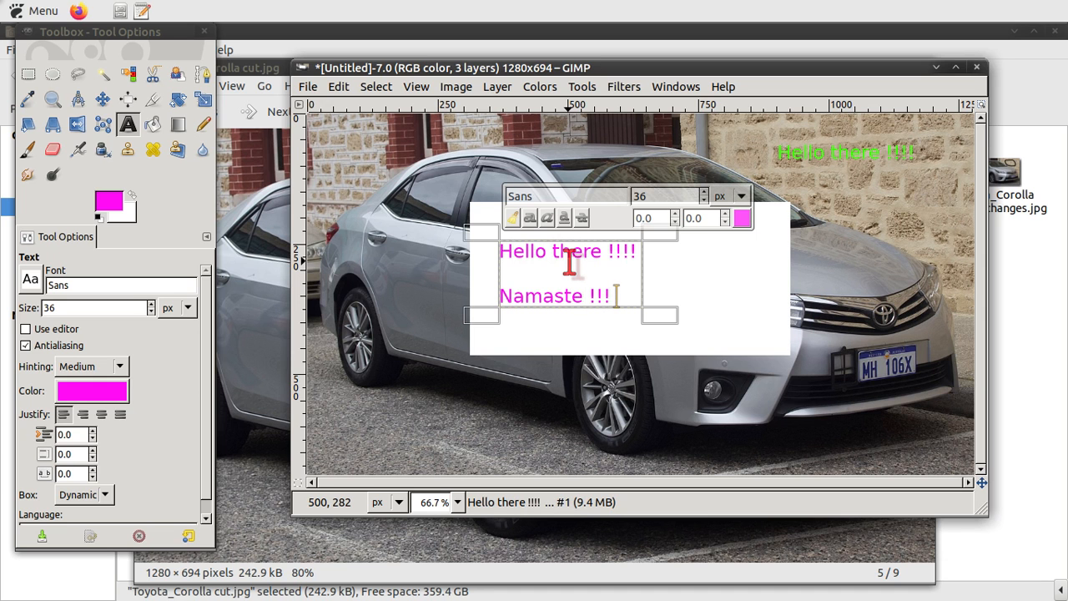
Overwrite Toyota_Corolla cut.jpg with the image containing both texts, check it in the open image viewer and close the viewer.
{"action": "left_click", "coordinate": [307, 87]}
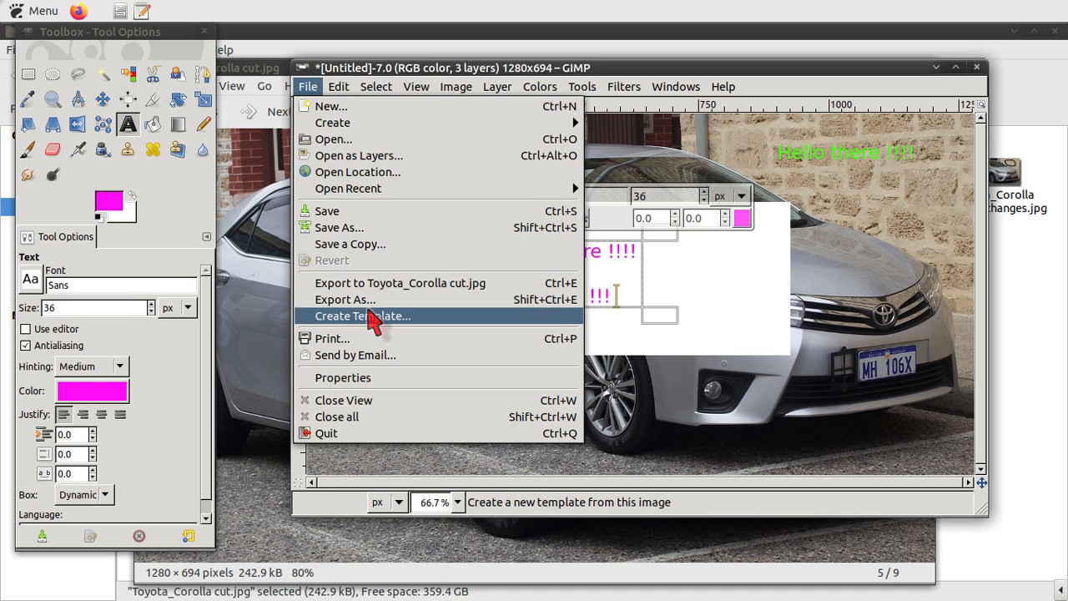
{"action": "left_click", "coordinate": [372, 284]}
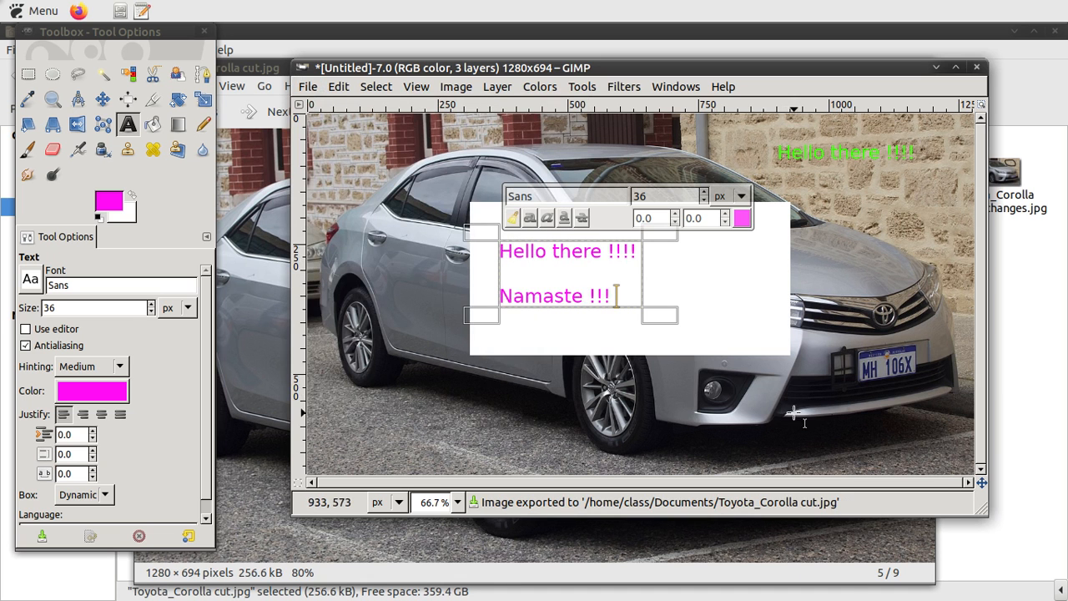
{"action": "left_click", "coordinate": [834, 554]}
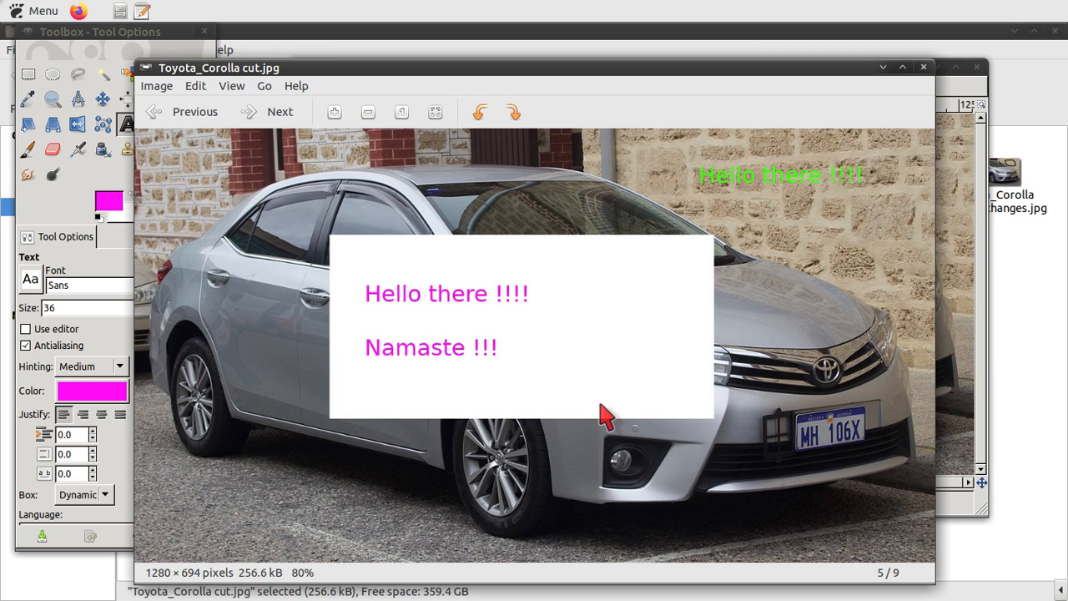
{"action": "left_click", "coordinate": [924, 66]}
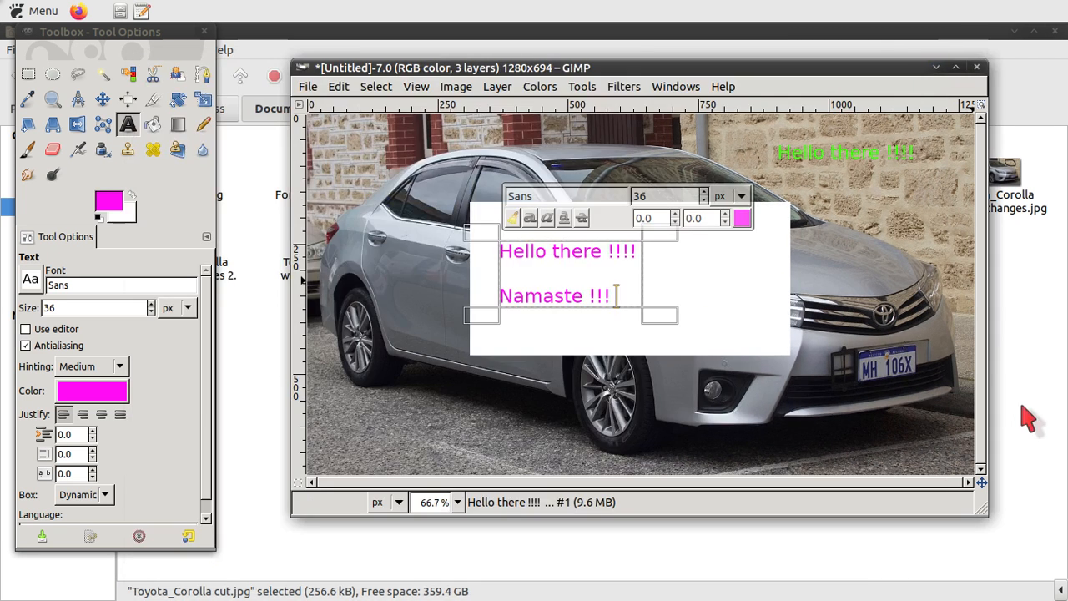
Reopen Toyota_Corolla cut.jpg from the Documents folder to examine the exported texts, and close the viewer.
{"action": "left_click", "coordinate": [1017, 407]}
{"action": "double_click", "coordinate": [723, 205]}
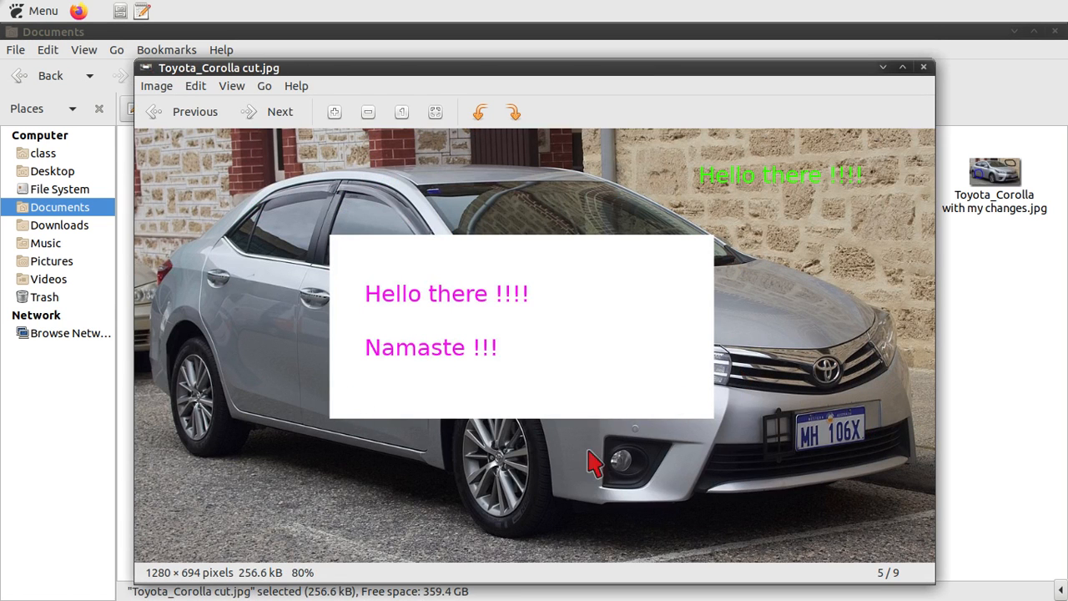
{"action": "left_click", "coordinate": [922, 67]}
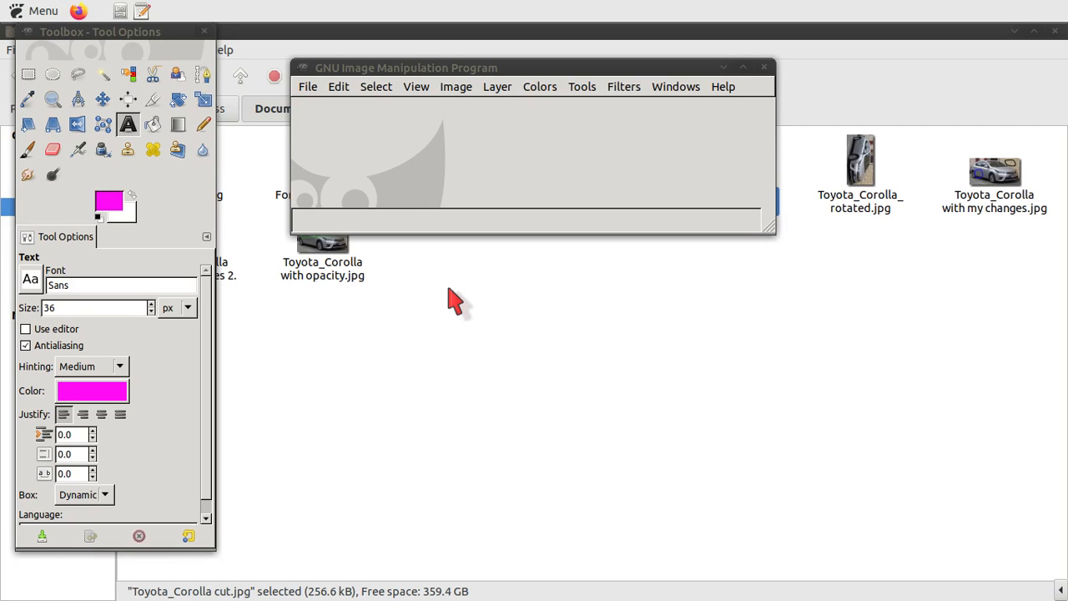
Open the recently used image Toyota_Corolla cut.jpg in GIMP.
{"action": "left_click", "coordinate": [308, 89]}
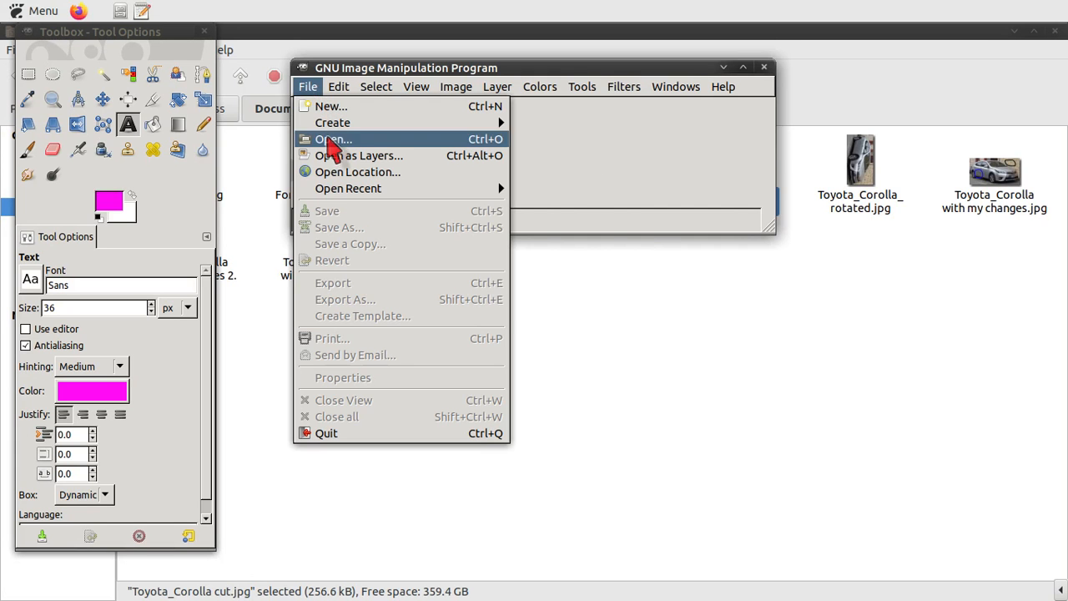
{"action": "mouse_move", "coordinate": [346, 188]}
{"action": "left_click", "coordinate": [572, 190]}
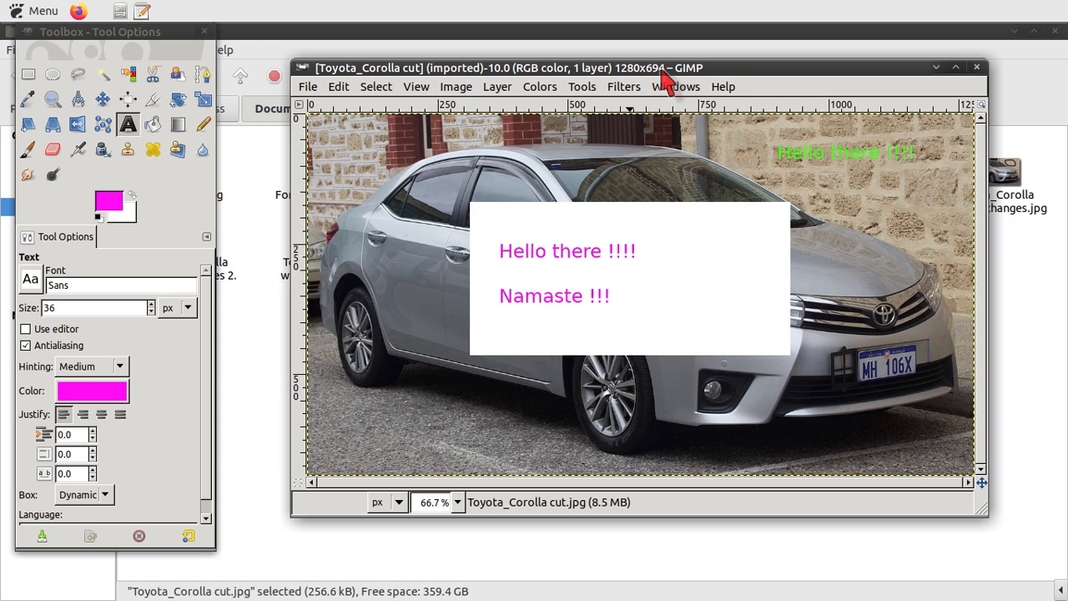
Scale the image to 400 × 217 pixels with Cubic interpolation.
{"action": "left_click", "coordinate": [457, 89]}
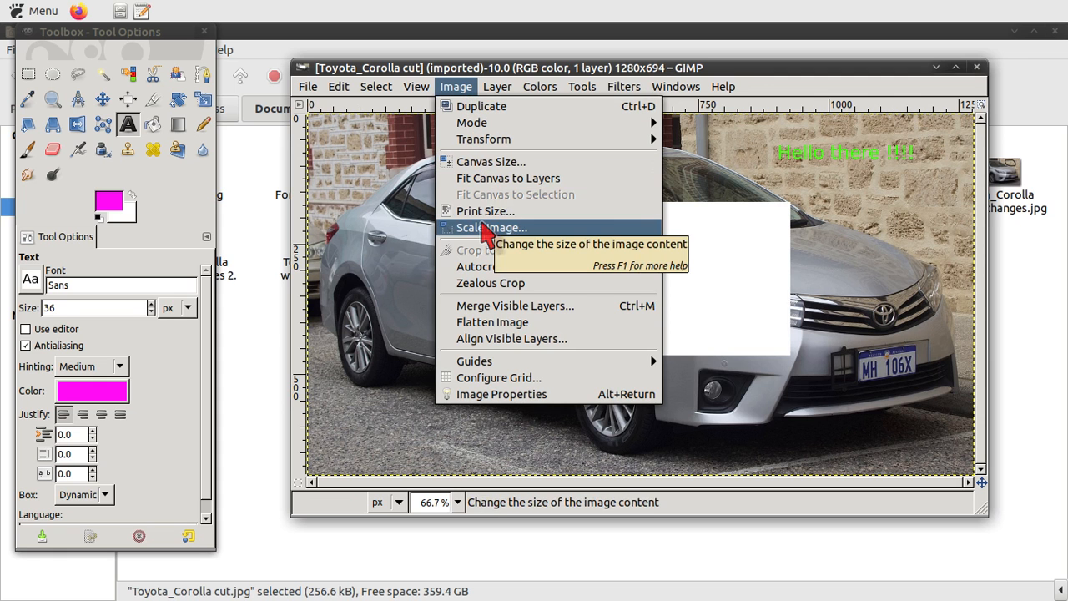
{"action": "left_click", "coordinate": [484, 227]}
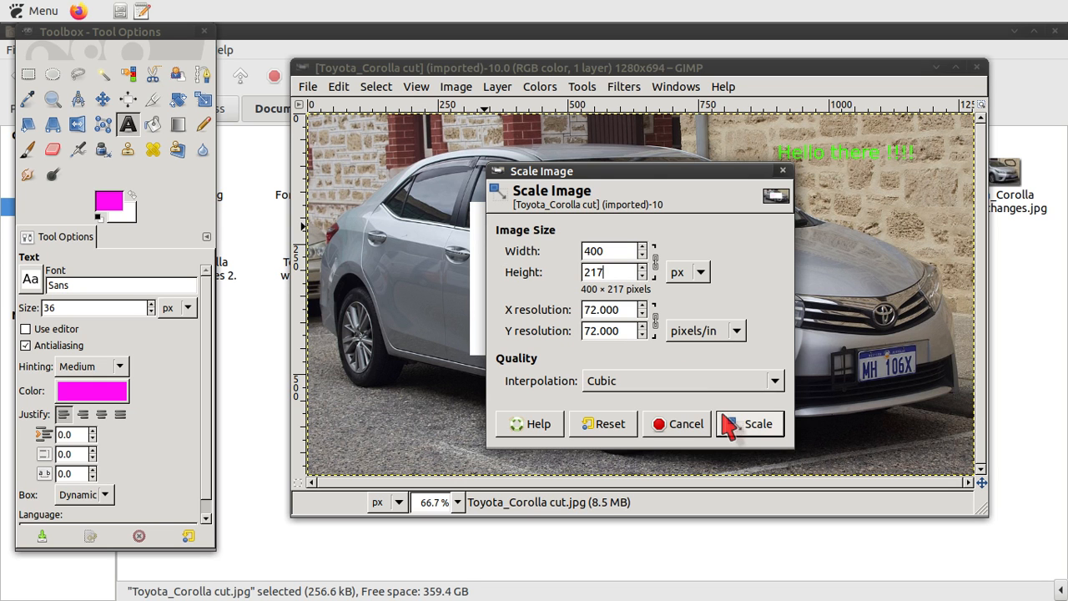
{"action": "left_click", "coordinate": [751, 423]}
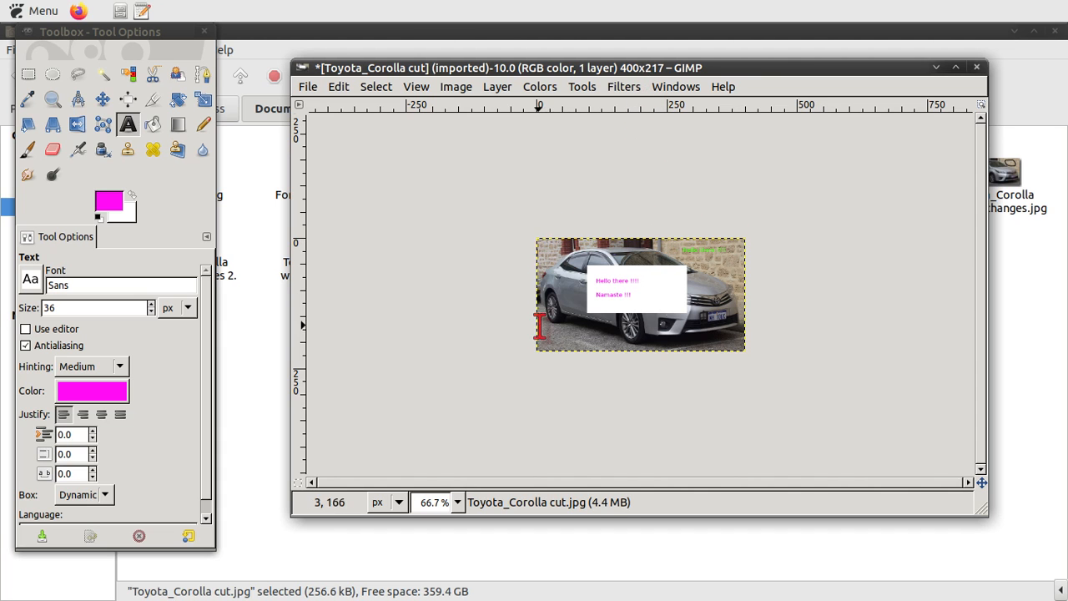
Show the scaled image at 100% zoom and open the full-size Toyota_Corolla cut.jpg from Documents in a second window.
{"action": "left_click", "coordinate": [457, 502]}
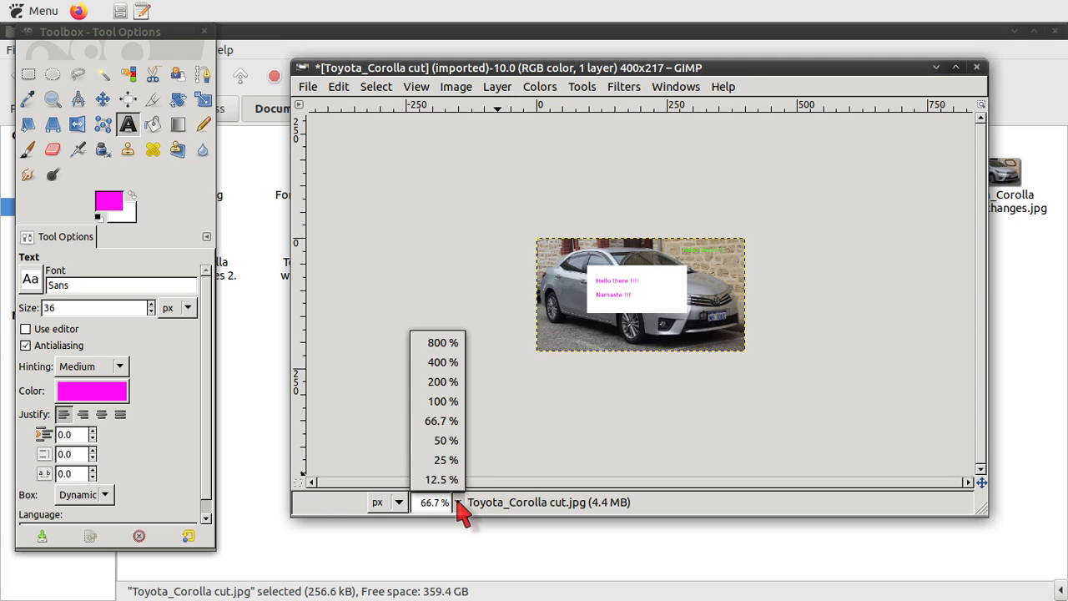
{"action": "left_click", "coordinate": [444, 402]}
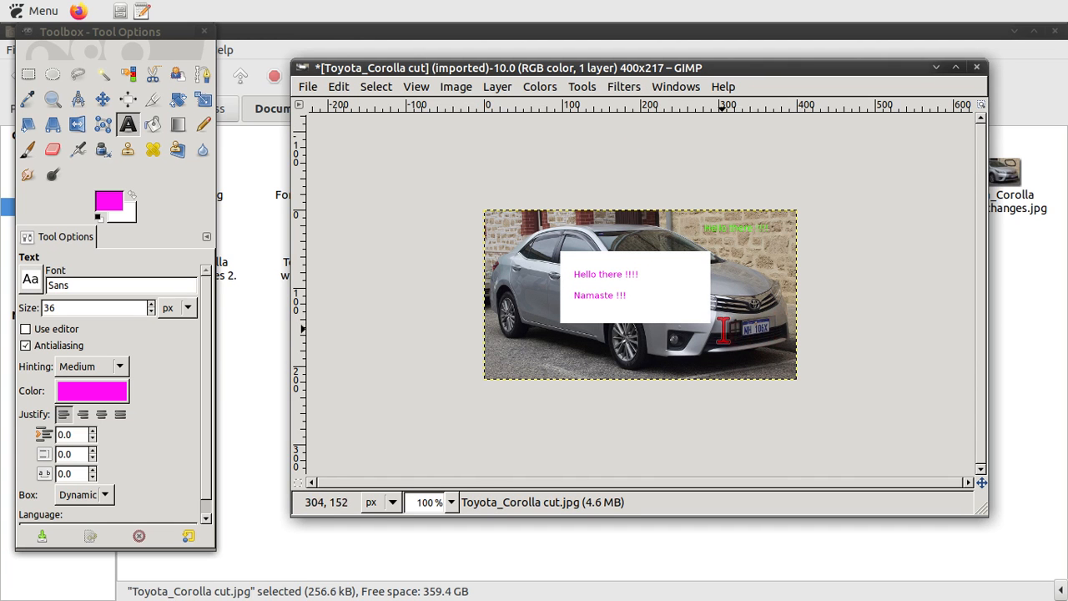
{"action": "left_click", "coordinate": [315, 89]}
{"action": "left_click", "coordinate": [335, 139]}
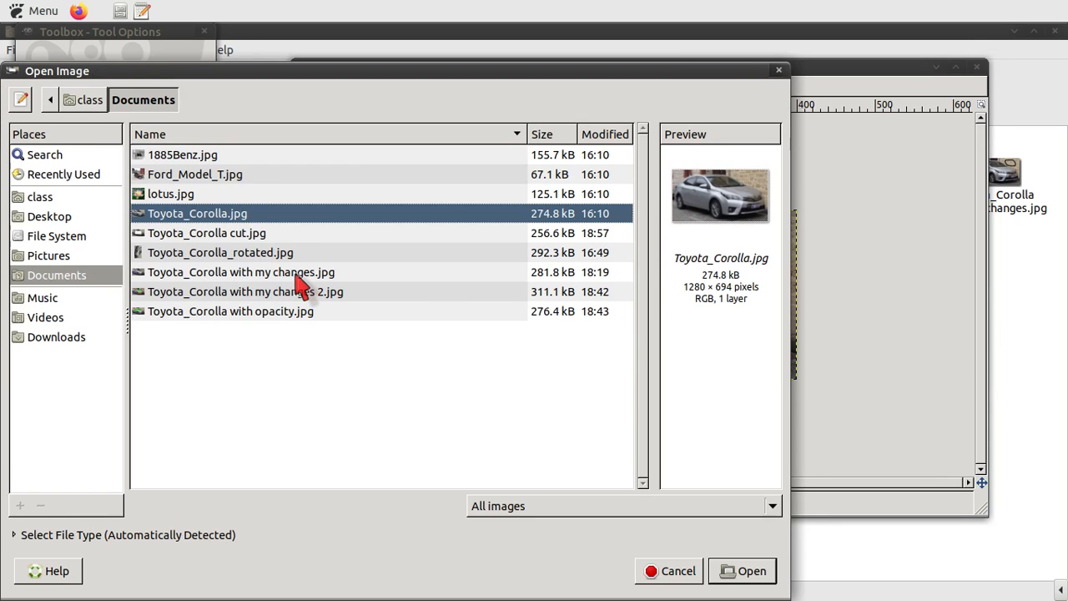
{"action": "left_click", "coordinate": [250, 252]}
{"action": "left_click", "coordinate": [250, 232]}
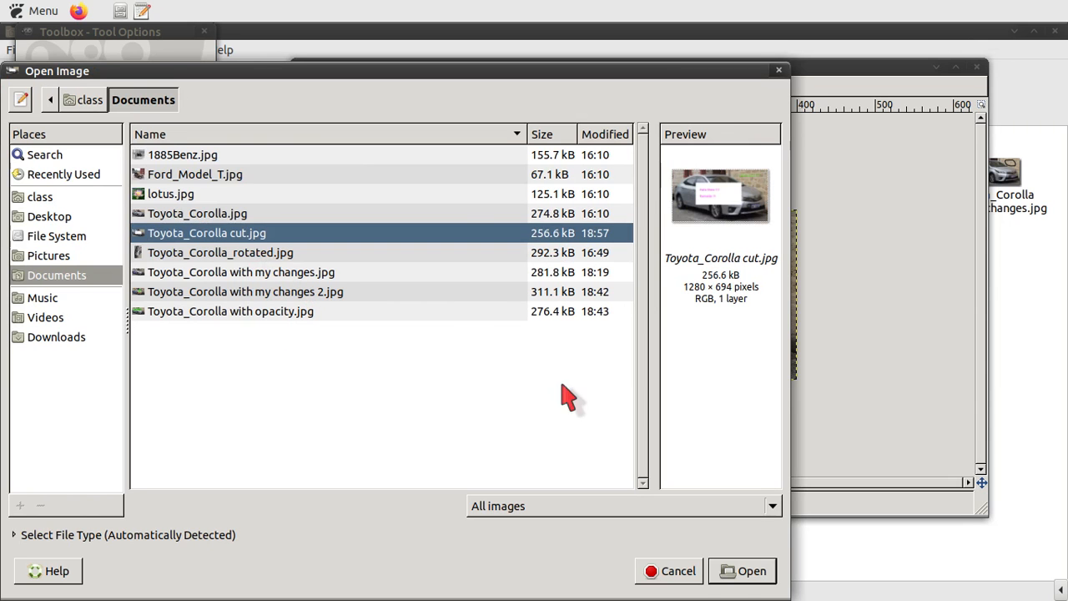
{"action": "left_click", "coordinate": [734, 574]}
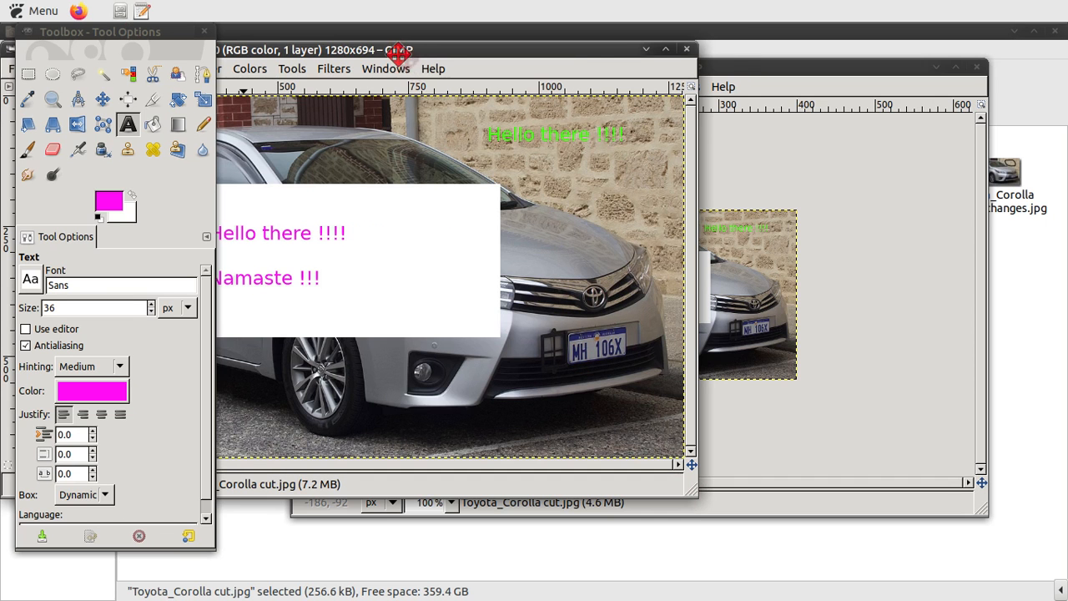
{"action": "left_click_drag", "start_coordinate": [404, 62], "coordinate": [760, 98]}
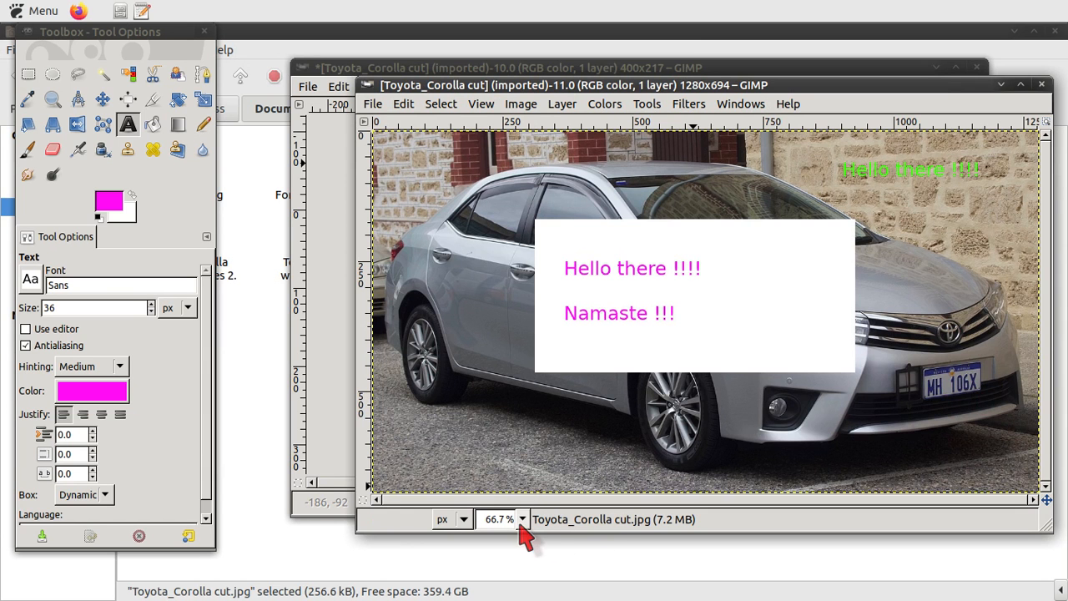
Compare the sharpness of the full-size image at 100% zoom with the scaled image at 200%, and return the scaled image to 100%.
{"action": "left_click", "coordinate": [521, 520]}
{"action": "left_click", "coordinate": [507, 440]}
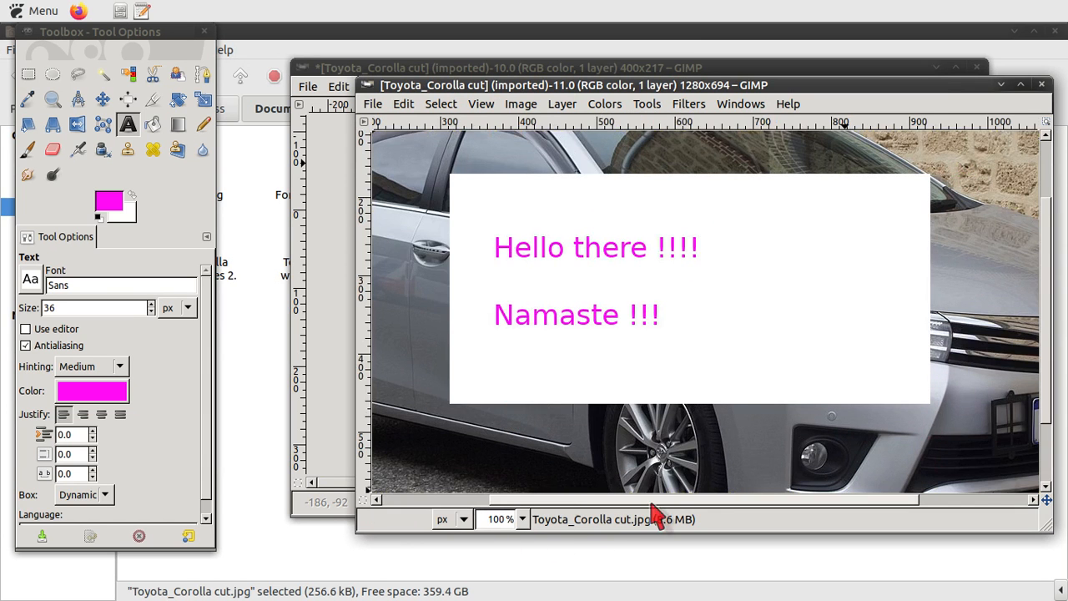
{"action": "left_click_drag", "start_coordinate": [592, 499], "coordinate": [814, 515]}
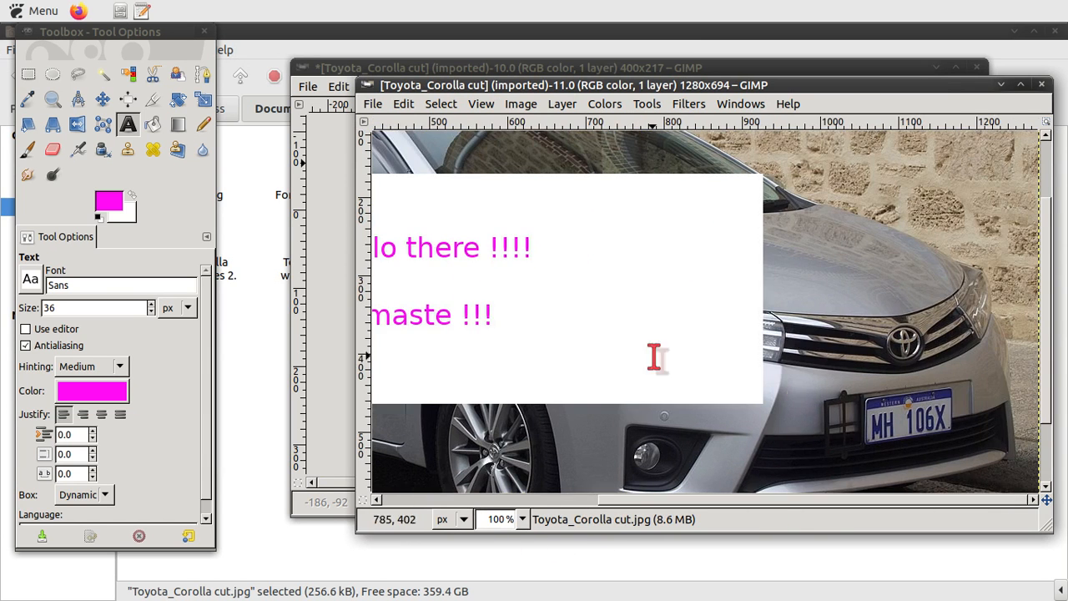
{"action": "left_click", "coordinate": [319, 72]}
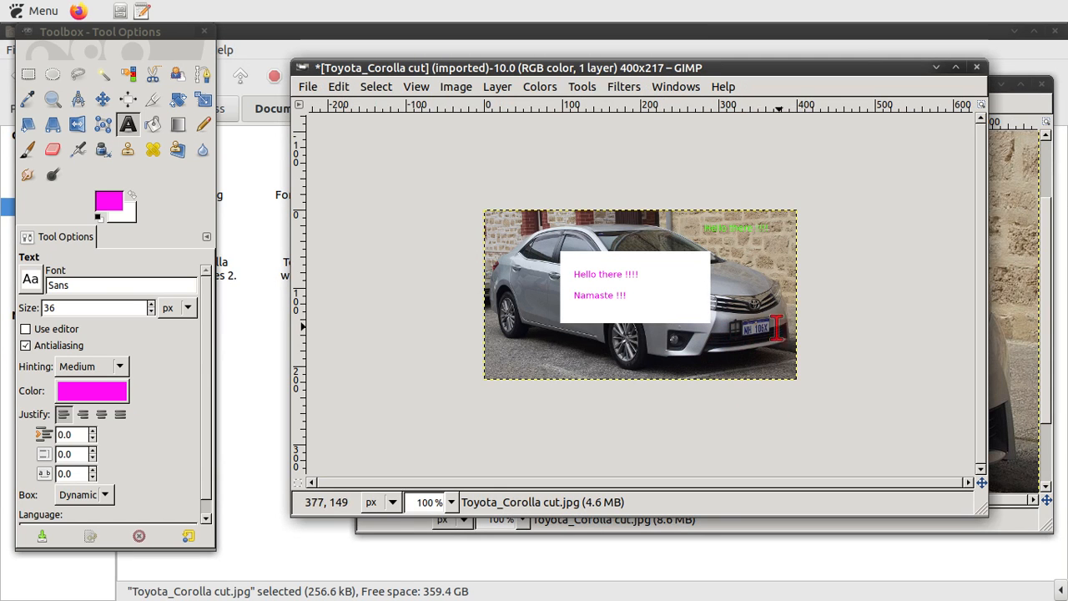
{"action": "left_click", "coordinate": [451, 503]}
{"action": "left_click", "coordinate": [435, 384]}
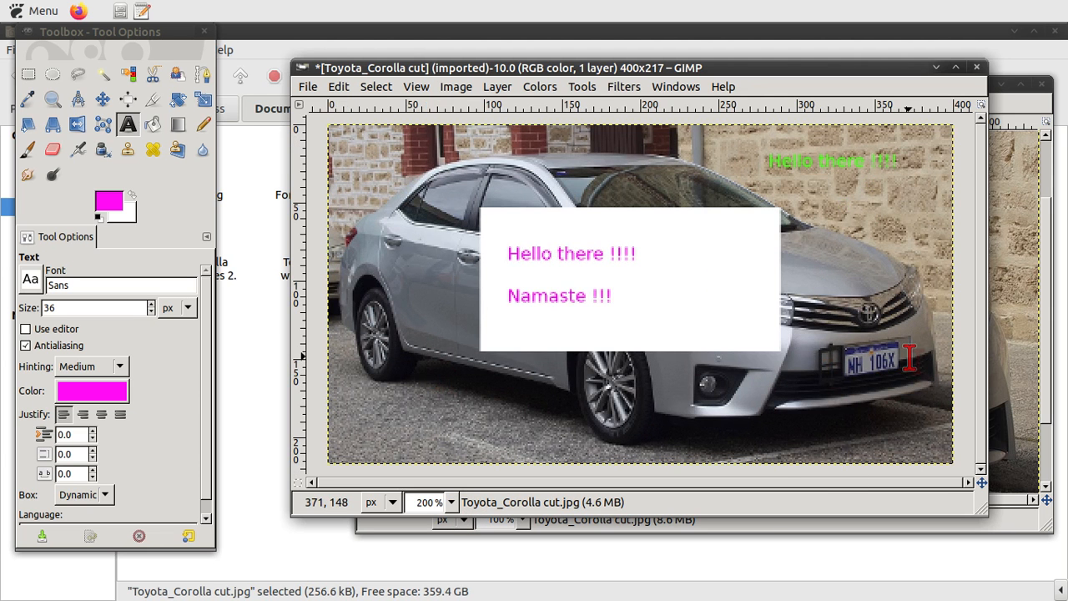
{"action": "left_click", "coordinate": [978, 529]}
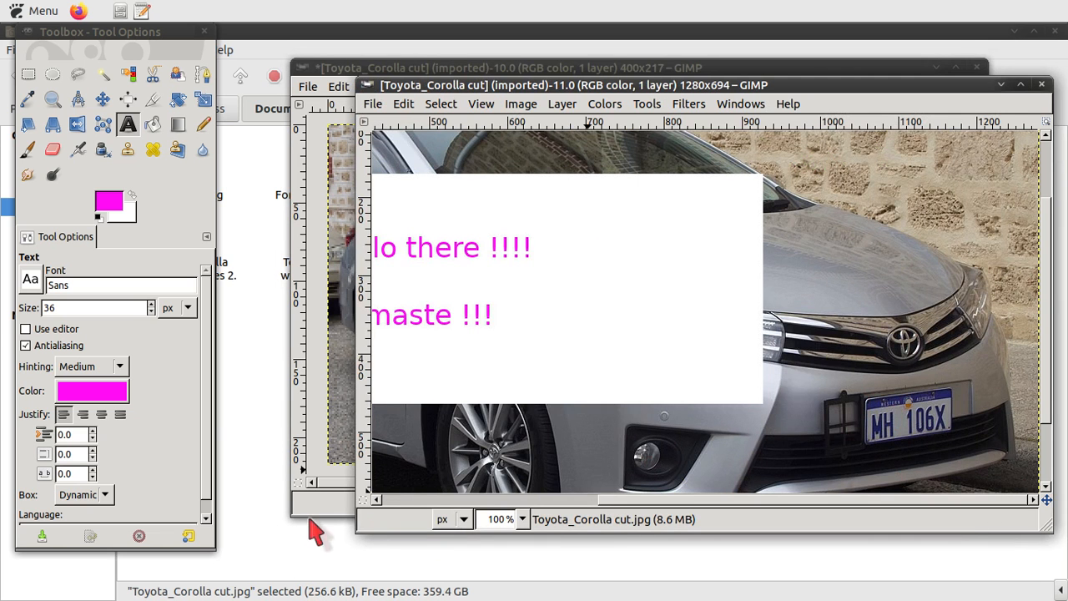
{"action": "left_click", "coordinate": [332, 511]}
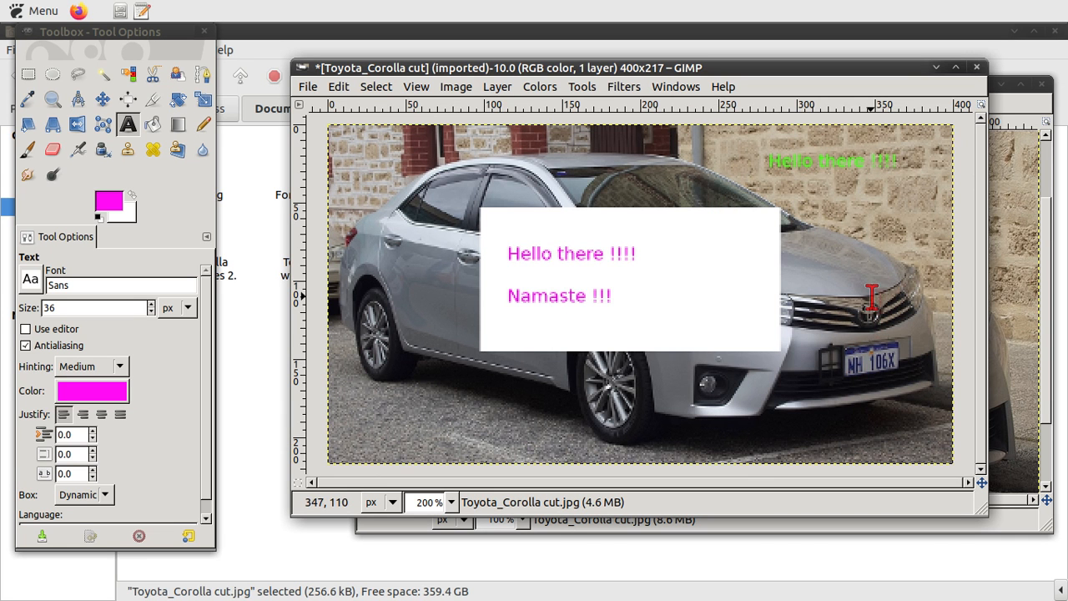
{"action": "left_click", "coordinate": [1012, 528]}
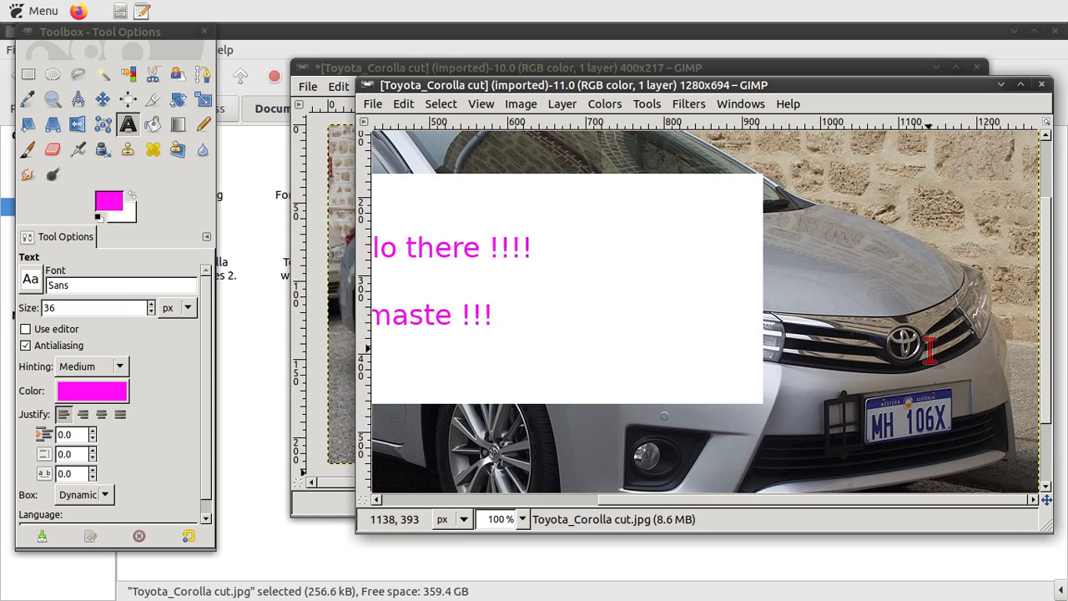
{"action": "left_click", "coordinate": [326, 502]}
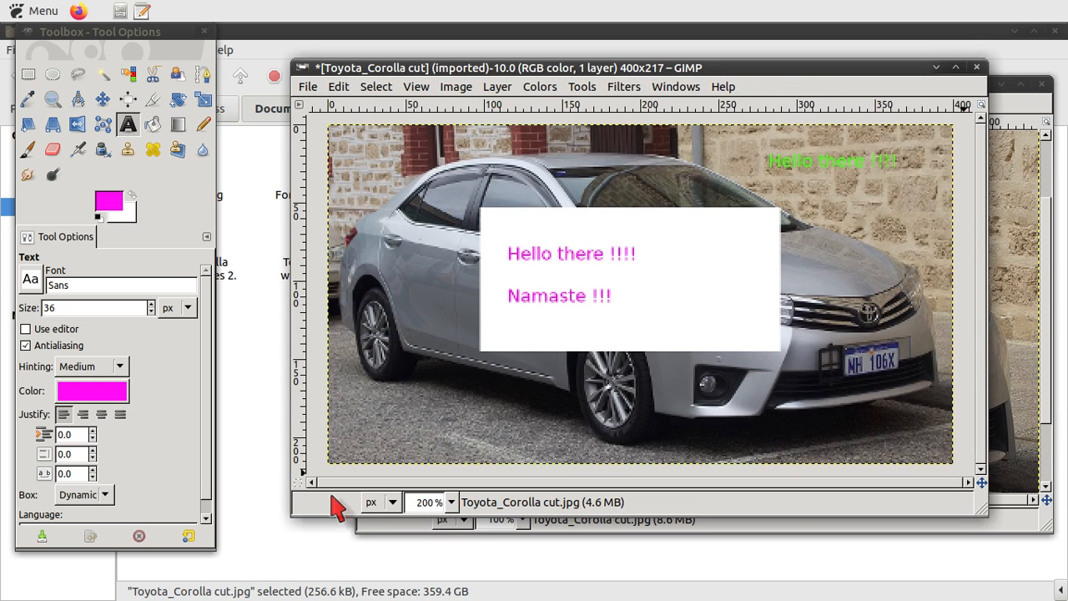
{"action": "left_click", "coordinate": [450, 504]}
{"action": "left_click", "coordinate": [435, 408]}
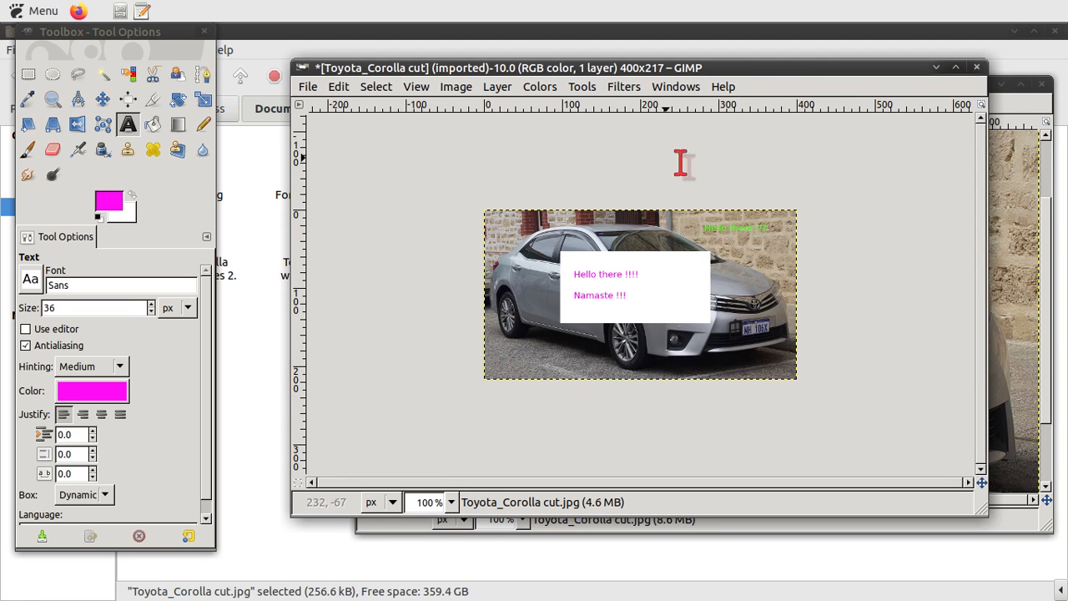
Rotate the scaled image 90° clockwise.
{"action": "left_click", "coordinate": [456, 87]}
{"action": "mouse_move", "coordinate": [472, 142]}
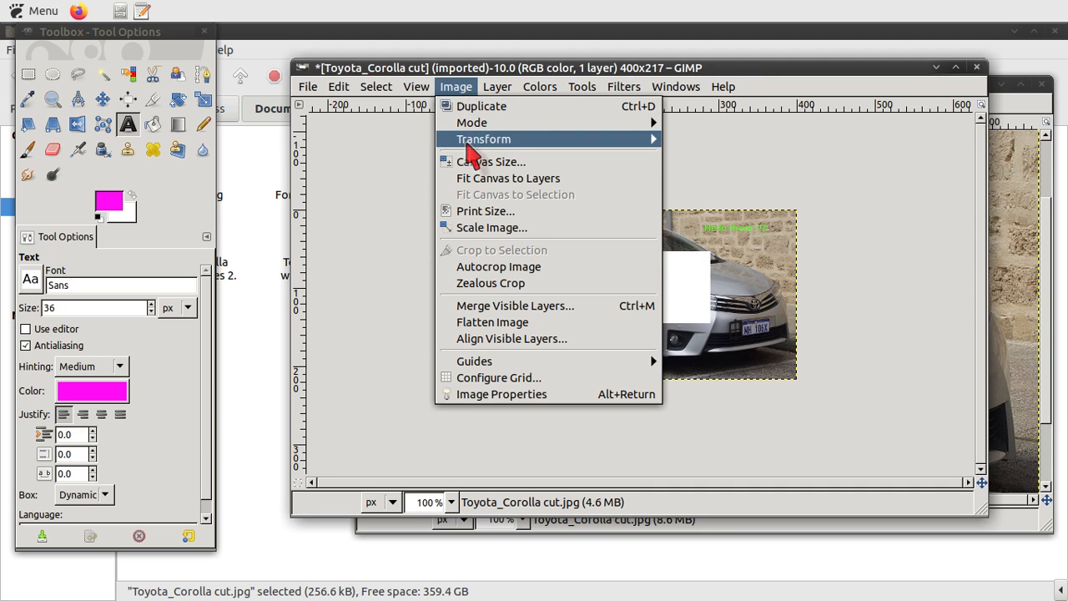
{"action": "mouse_move", "coordinate": [468, 143]}
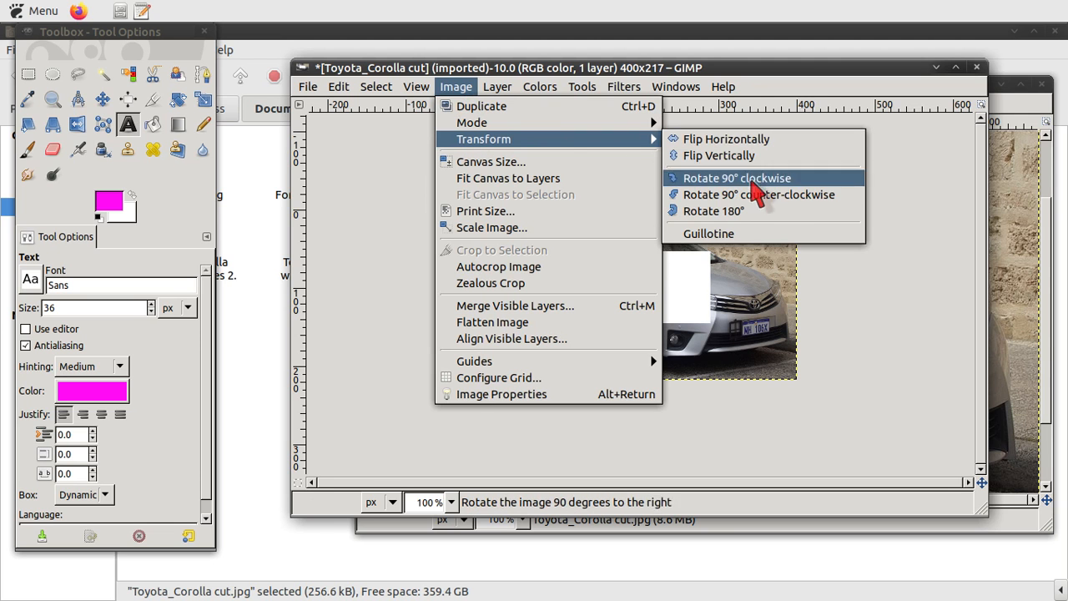
{"action": "left_click", "coordinate": [759, 183]}
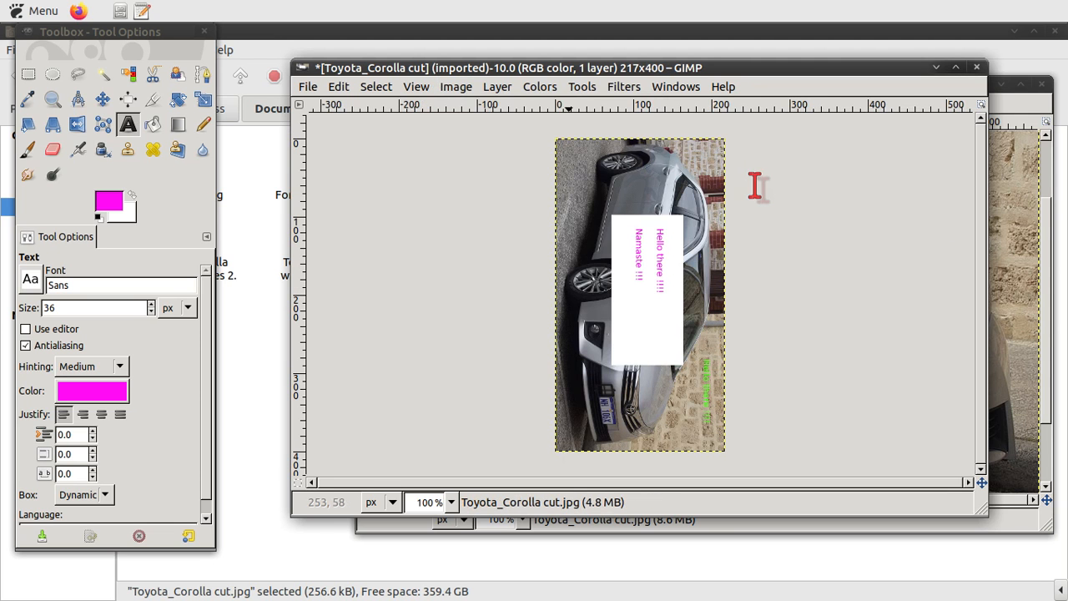
Export the rotated scaled image to the Documents folder as Toyota_Corolla small.jpg.
{"action": "left_click", "coordinate": [308, 87]}
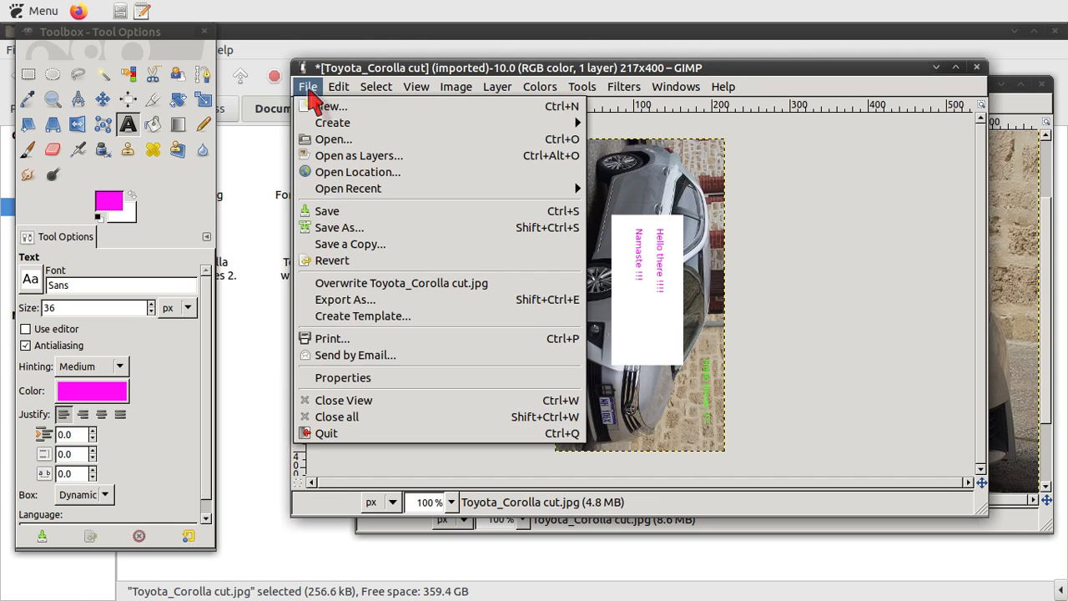
{"action": "left_click", "coordinate": [351, 302]}
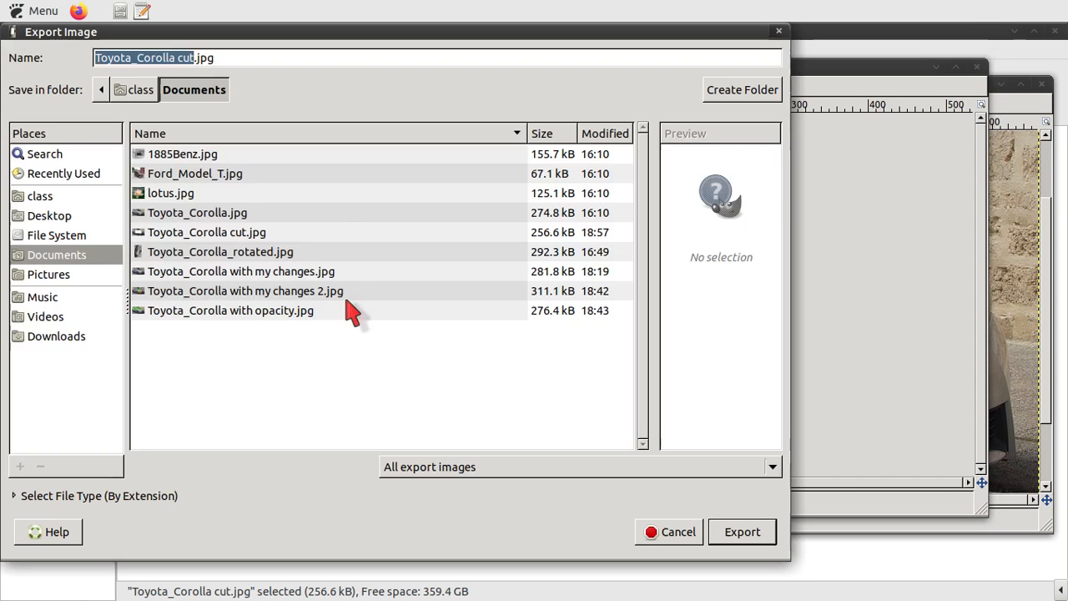
{"action": "left_click", "coordinate": [195, 58]}
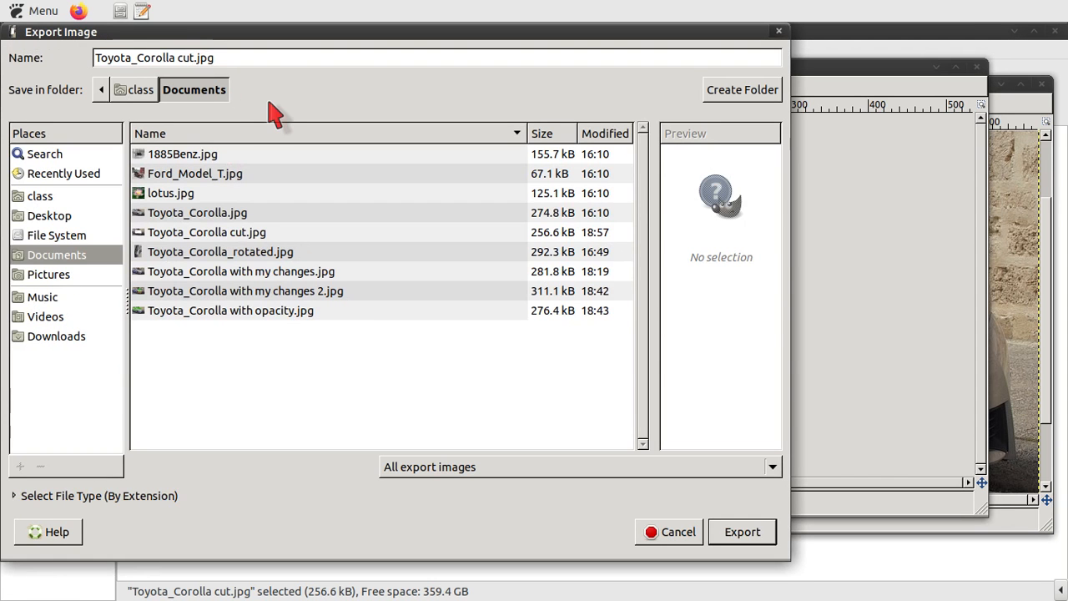
{"action": "key", "text": "BackSpace"}
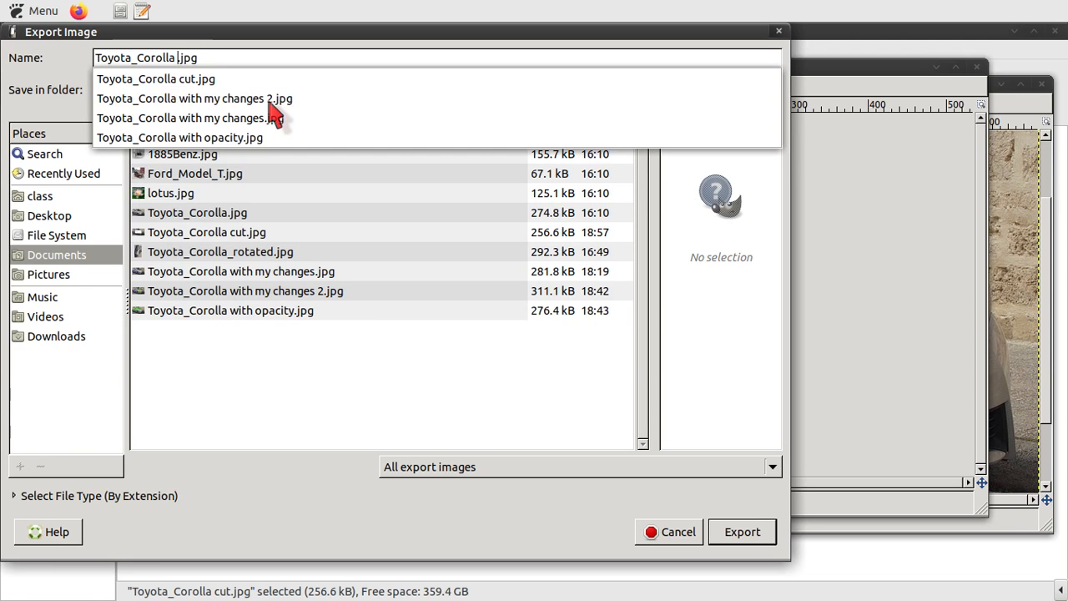
{"action": "type", "text": "small"}
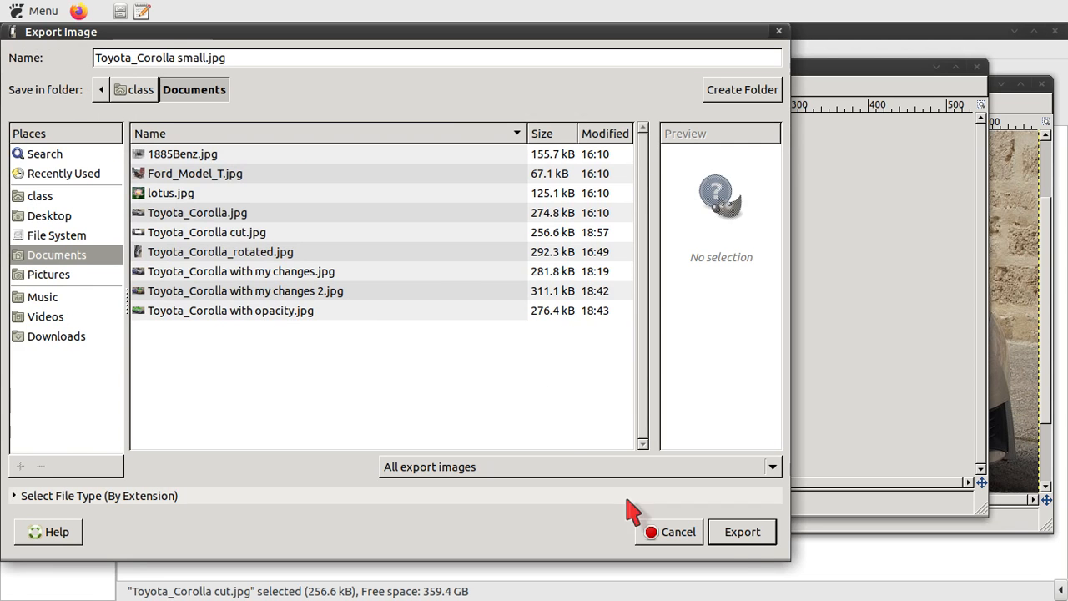
{"action": "left_click", "coordinate": [761, 542]}
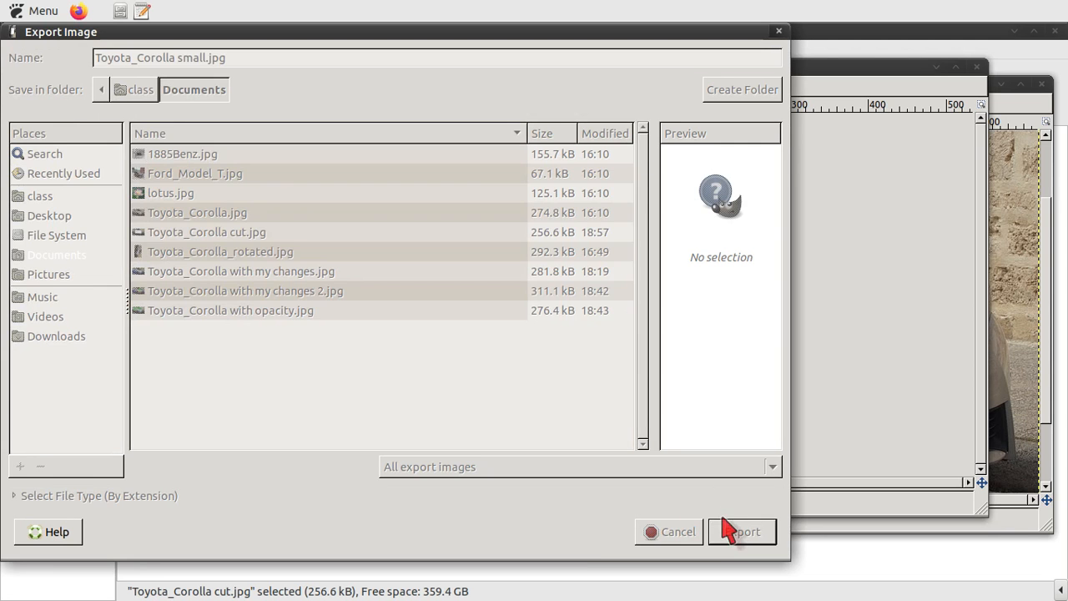
{"action": "left_click", "coordinate": [476, 338]}
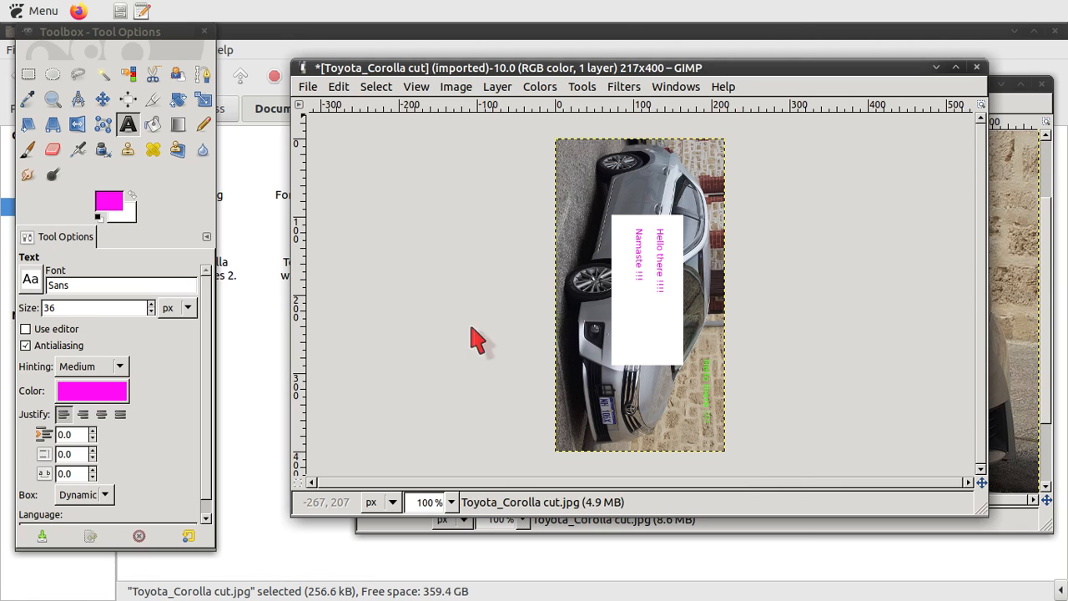
Open Toyota_Corolla small.jpg from the Documents folder and examine it in the maximized image viewer.
{"action": "left_click", "coordinate": [342, 551]}
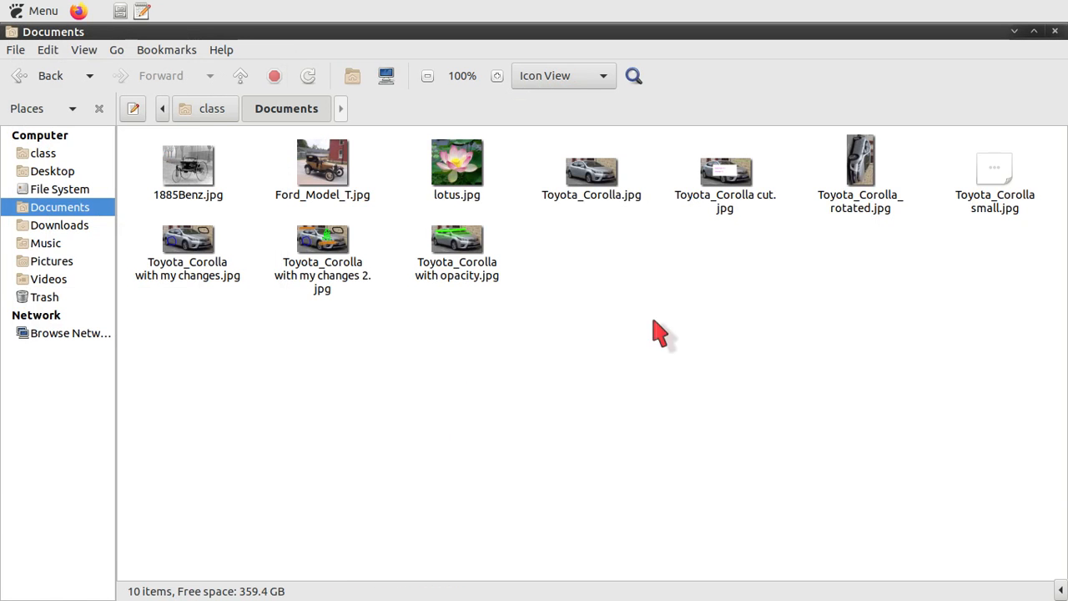
{"action": "left_click", "coordinate": [985, 204]}
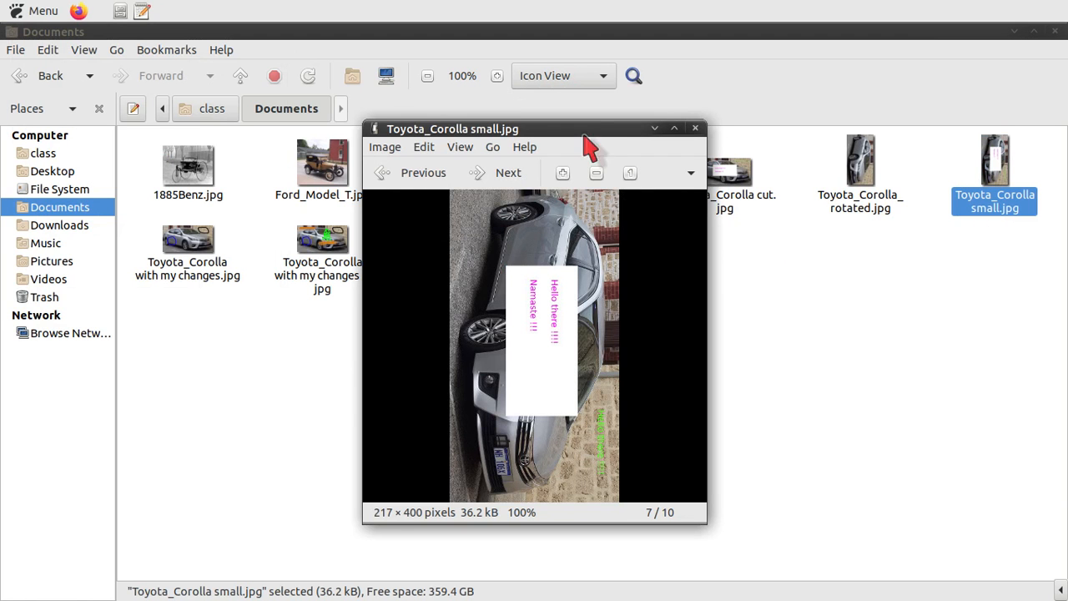
{"action": "double_click", "coordinate": [585, 130]}
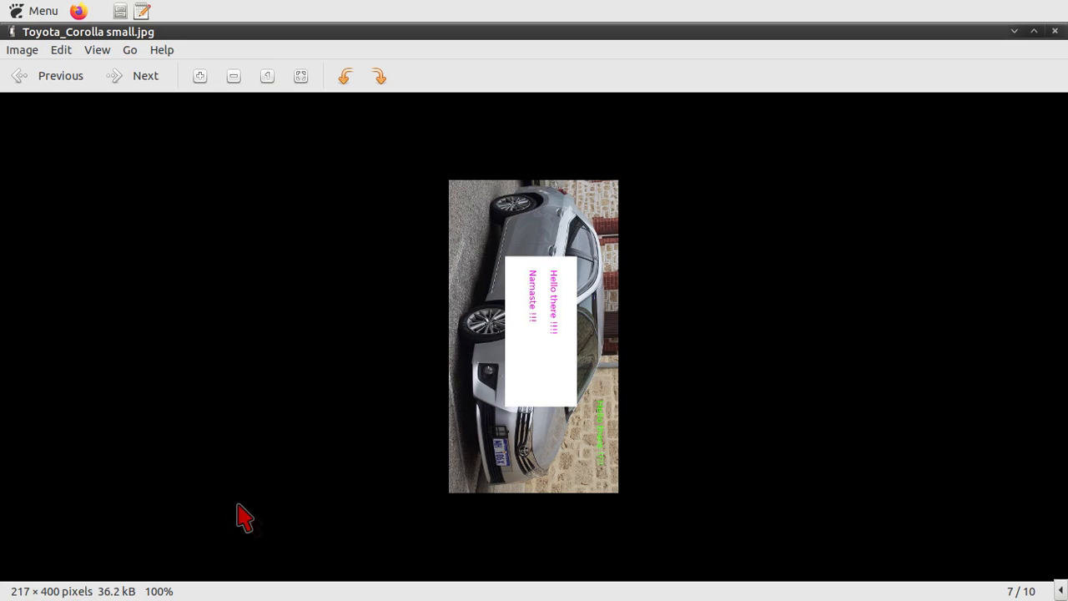
Switch back to the scaled image in GIMP and rotate it 90° counter-clockwise.
{"action": "key", "text": "alt+Tab"}
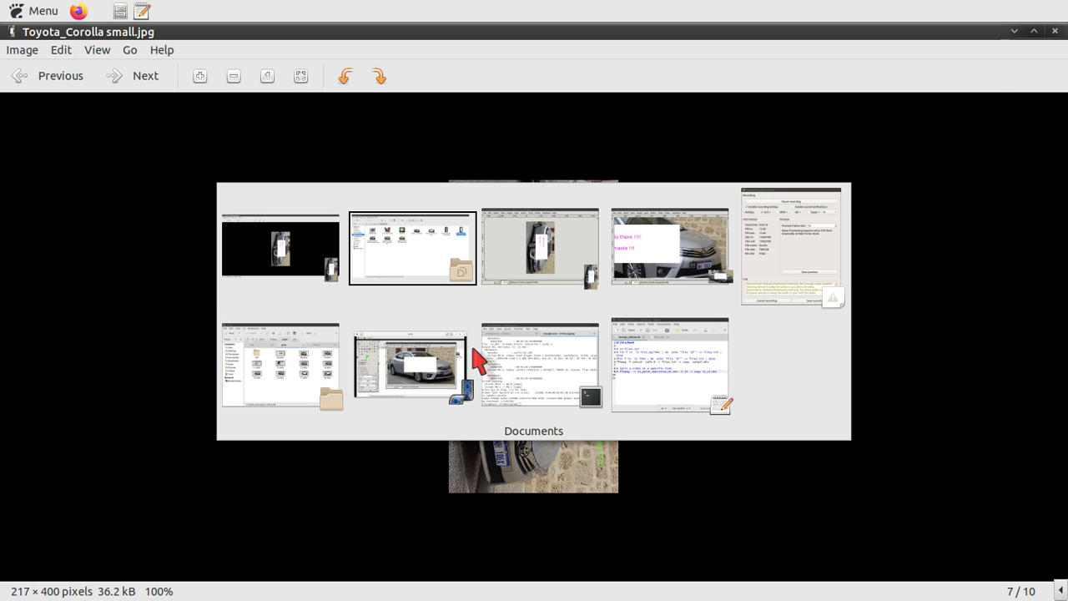
{"action": "key", "text": "alt+Tab"}
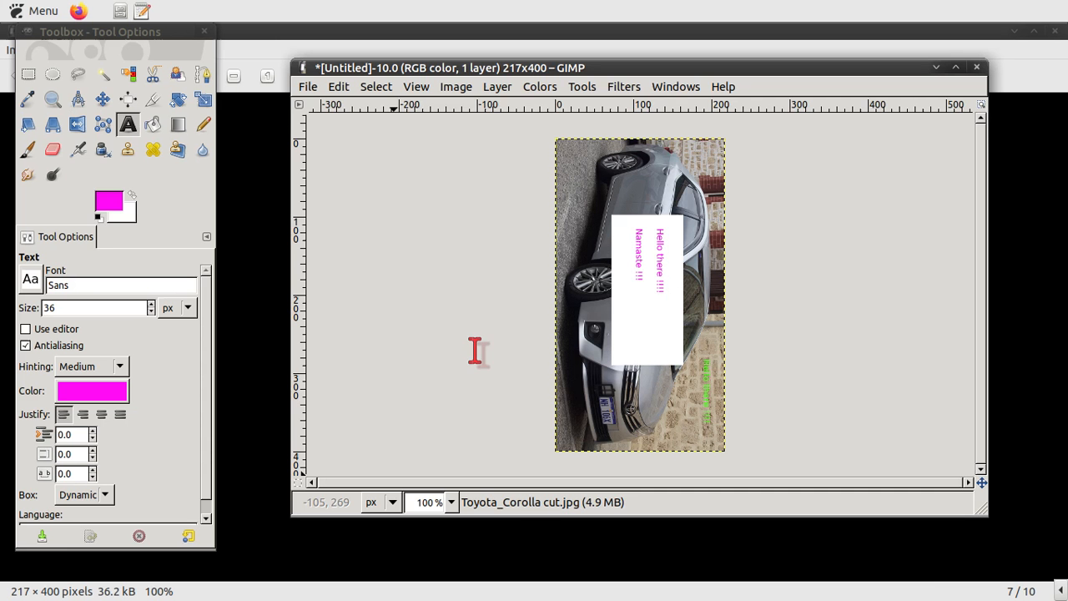
{"action": "left_click", "coordinate": [459, 88]}
{"action": "mouse_move", "coordinate": [461, 139]}
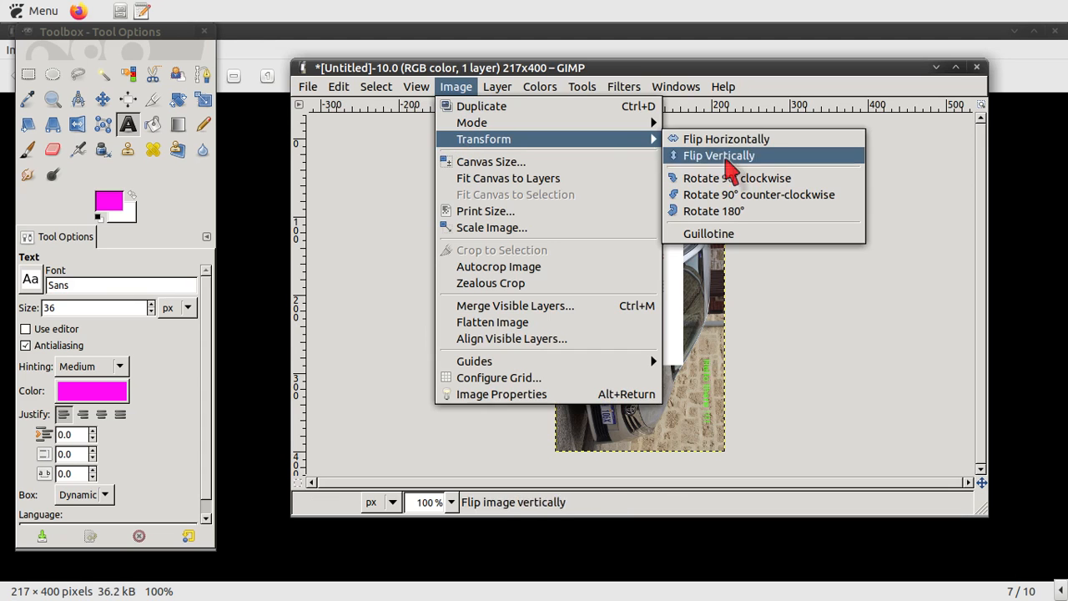
{"action": "left_click", "coordinate": [731, 196]}
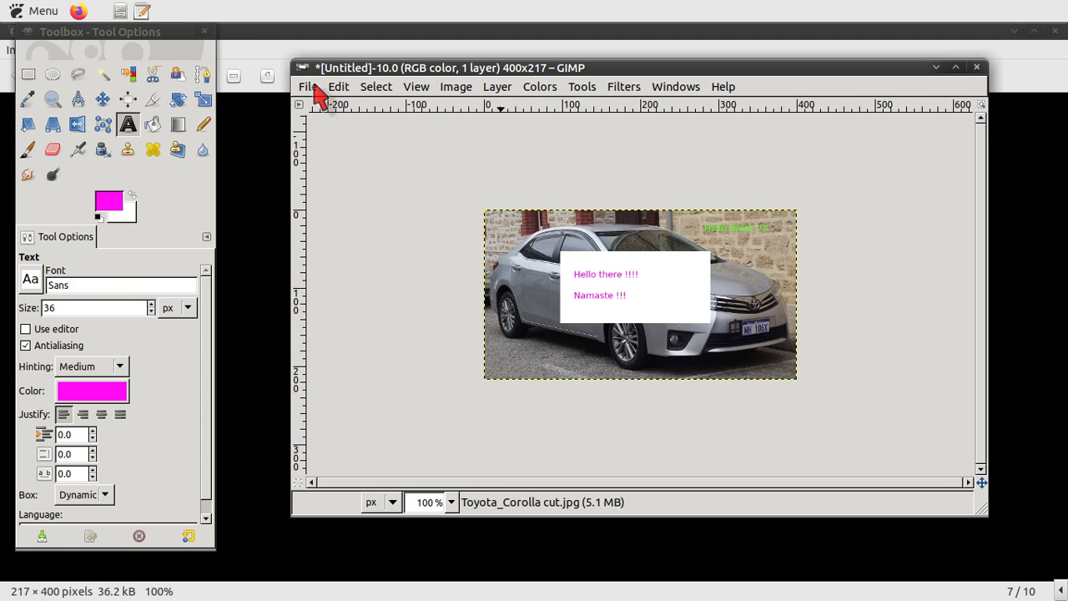
Export the image to the Documents folder as Toyota_Corolla small.jpg, replacing the existing file and keeping the default JPEG options.
{"action": "left_click", "coordinate": [308, 87]}
{"action": "left_click", "coordinate": [360, 298]}
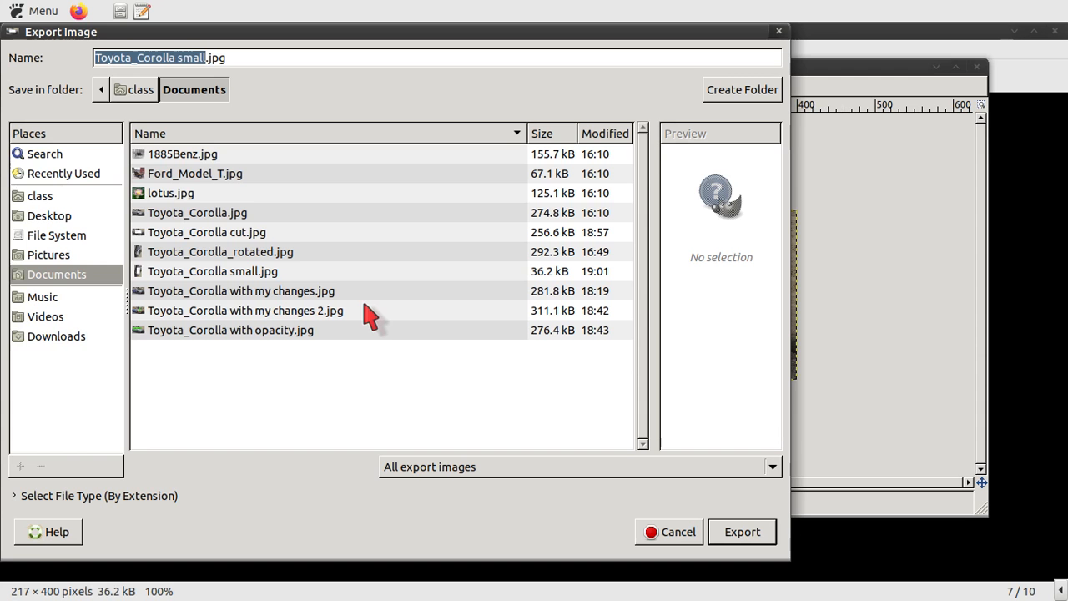
{"action": "left_click", "coordinate": [276, 272]}
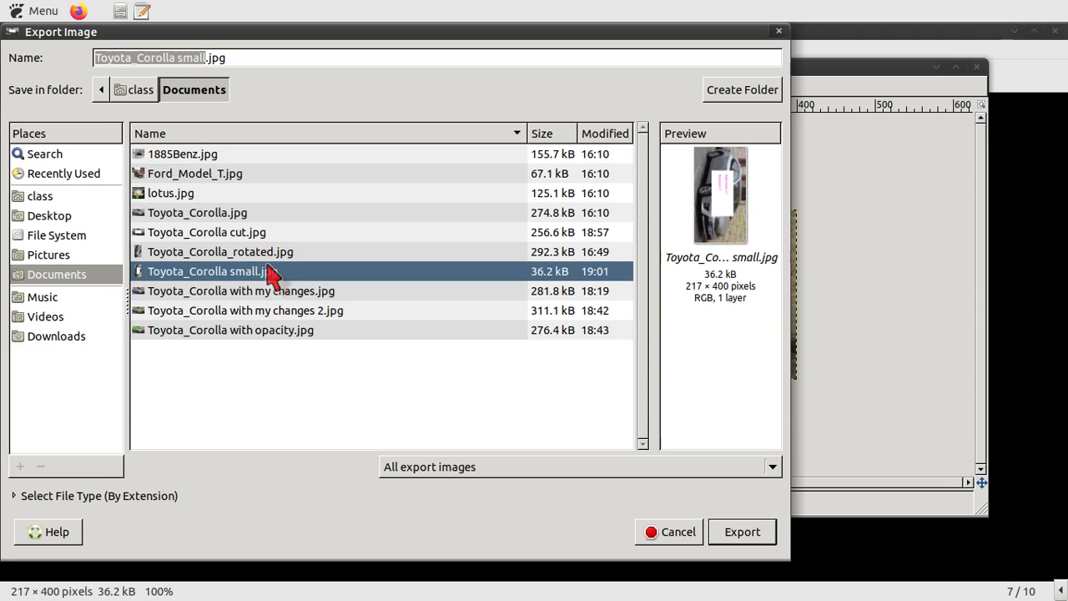
{"action": "left_click", "coordinate": [728, 532]}
{"action": "left_click", "coordinate": [511, 375]}
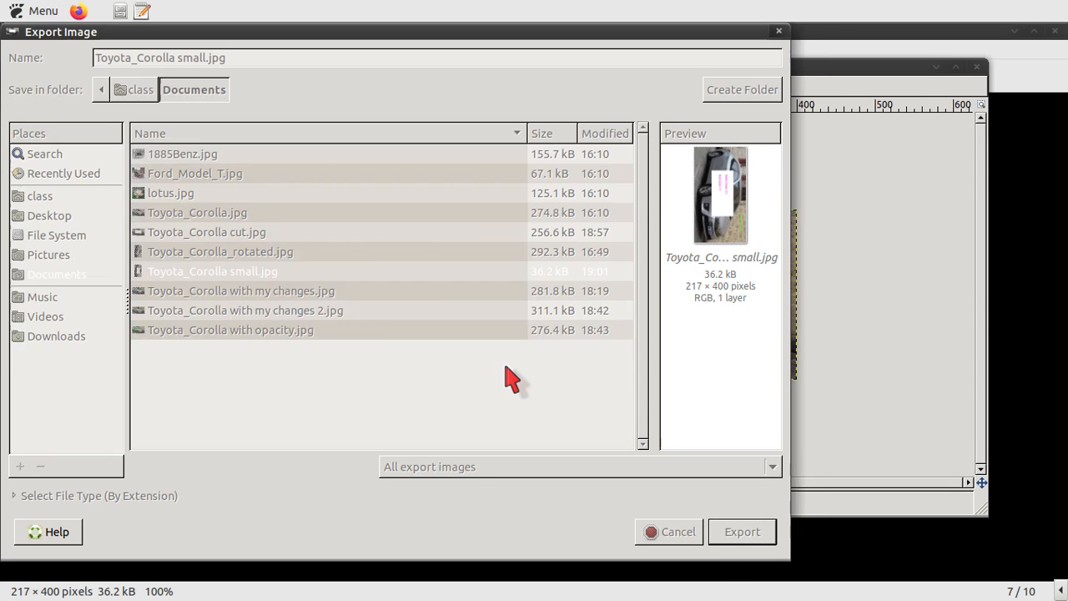
{"action": "left_click", "coordinate": [477, 342]}
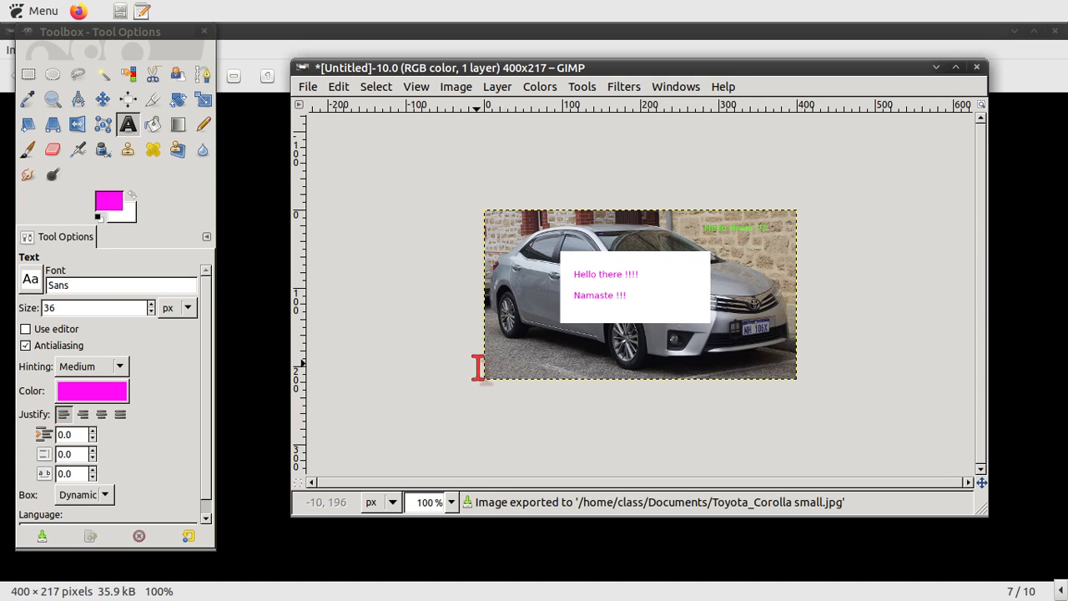
Switch to the image viewer and close it, reopen Toyota_Corolla small.jpg from the Documents folder, examine it maximized, and close it.
{"action": "left_click", "coordinate": [251, 560]}
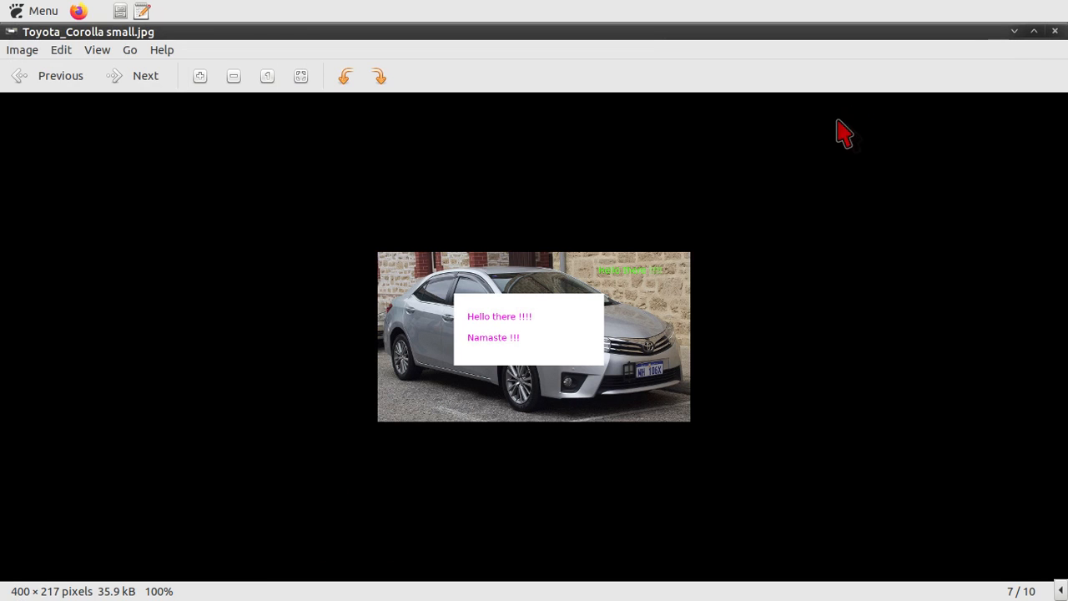
{"action": "left_click", "coordinate": [1055, 31]}
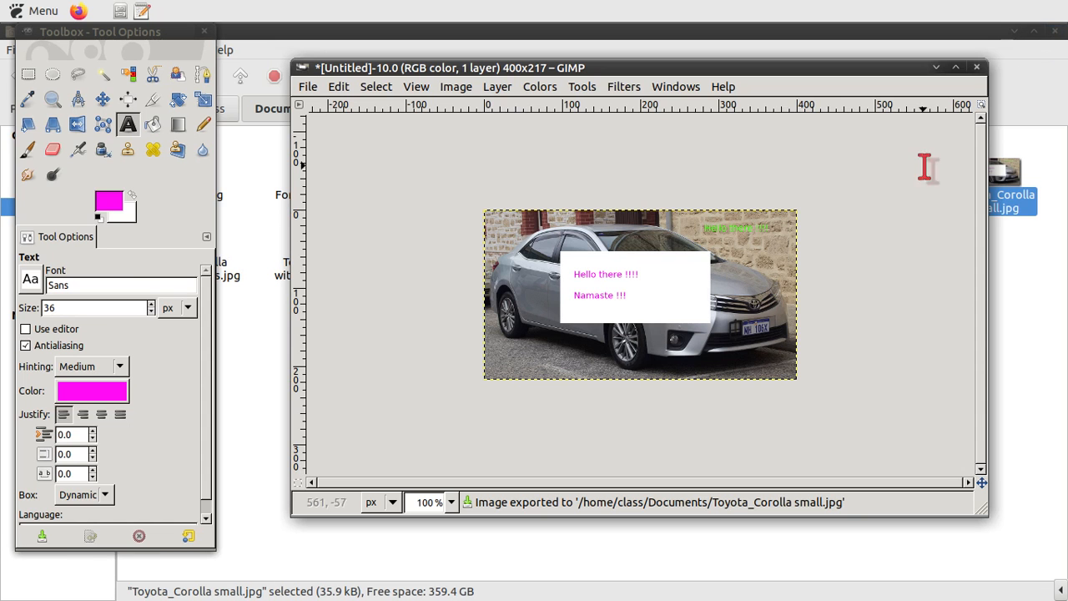
{"action": "left_click", "coordinate": [1037, 343]}
{"action": "double_click", "coordinate": [984, 202]}
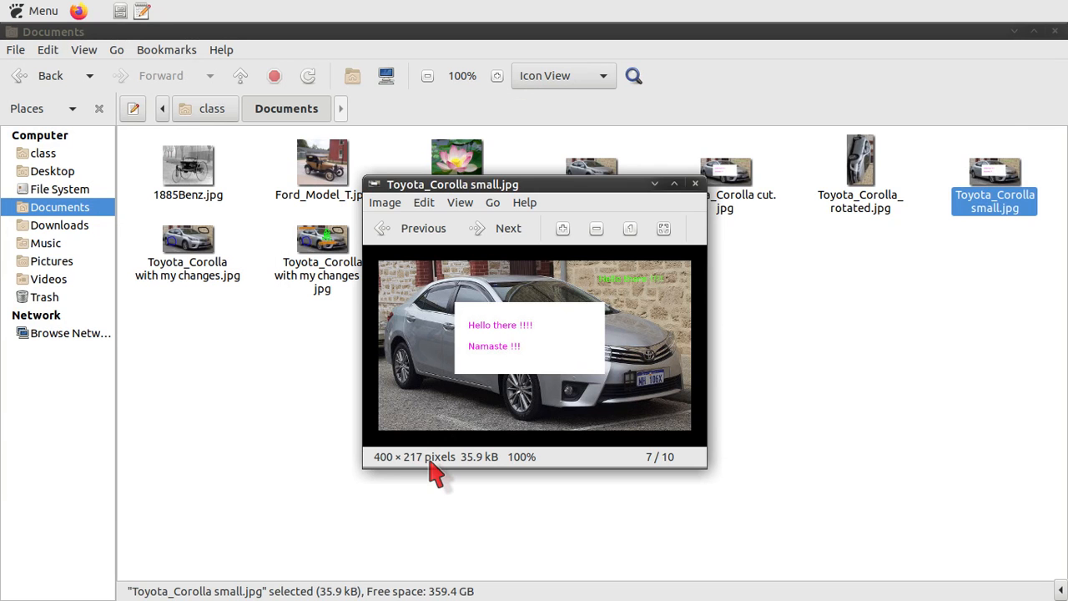
{"action": "double_click", "coordinate": [515, 187]}
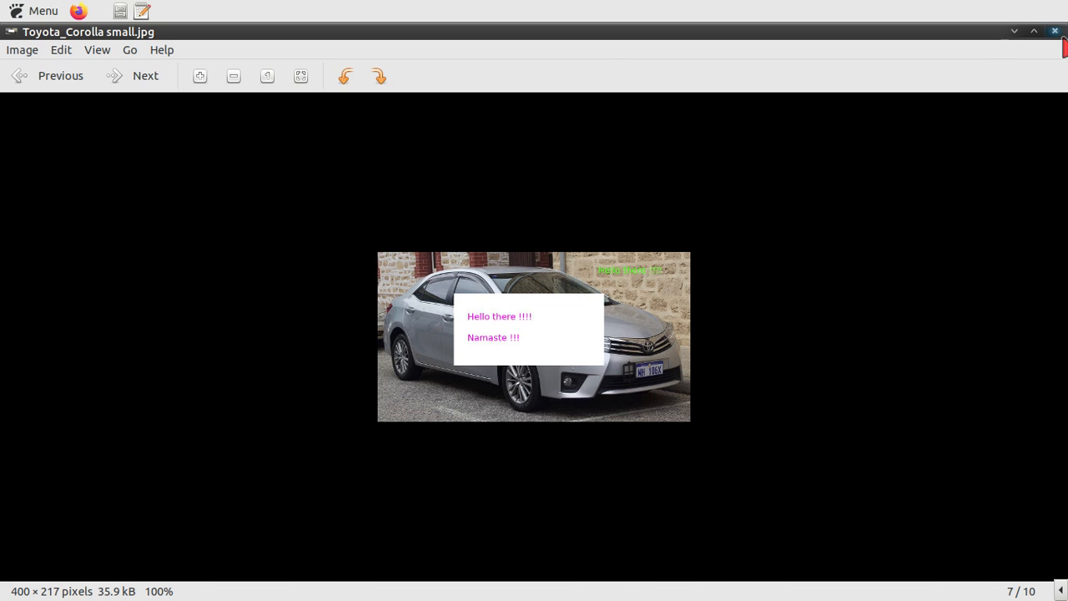
{"action": "left_click", "coordinate": [1055, 31]}
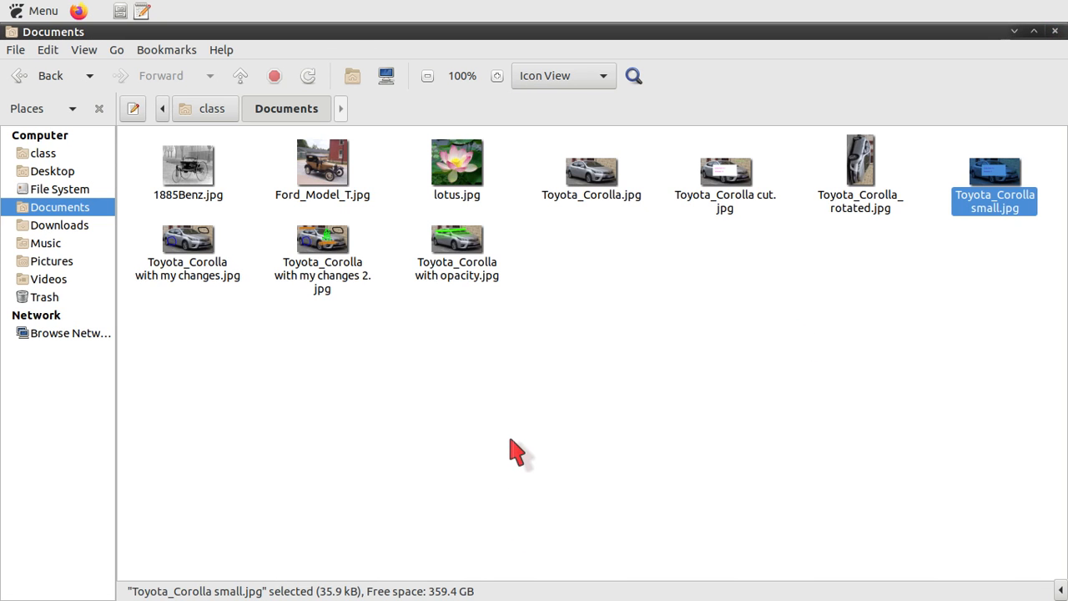
Switch back to GIMP and rotate the image layer by 10° with the Rotate tool.
{"action": "key", "text": "alt+Tab"}
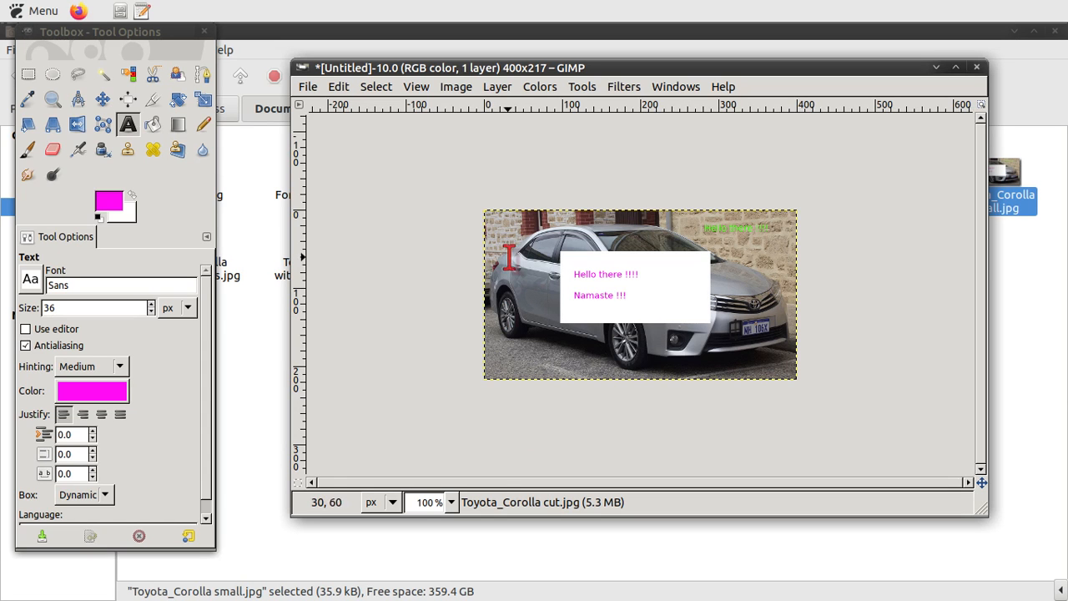
{"action": "left_click", "coordinate": [456, 86]}
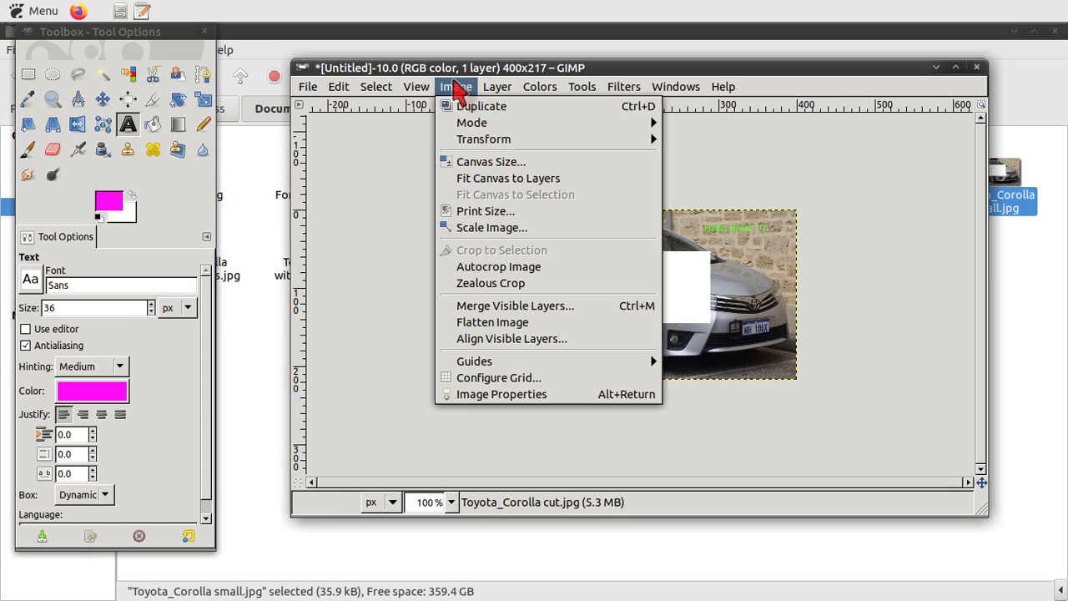
{"action": "mouse_move", "coordinate": [466, 143]}
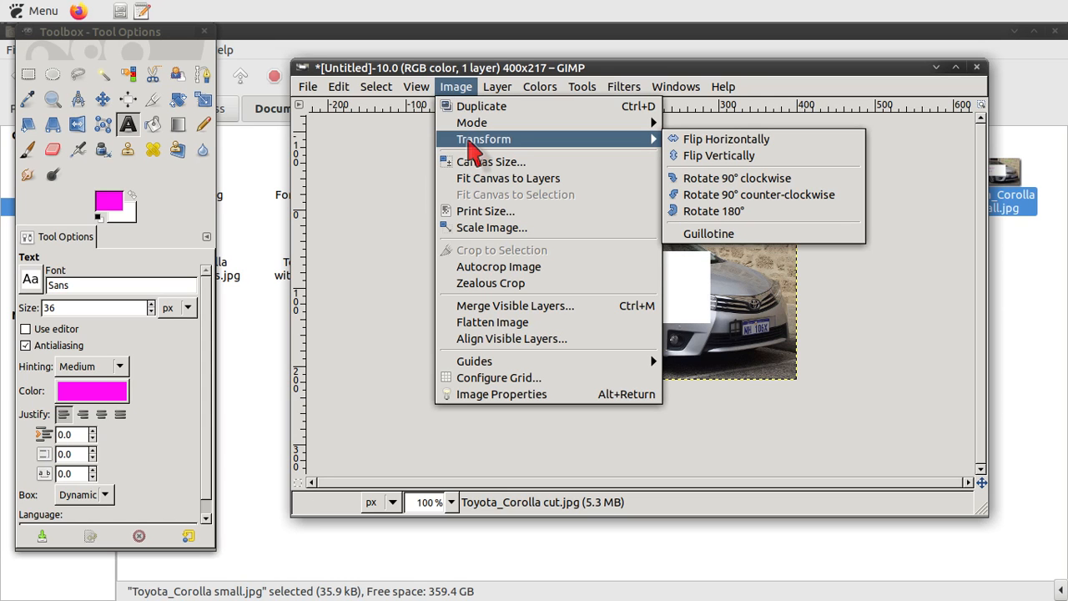
{"action": "mouse_move", "coordinate": [584, 89]}
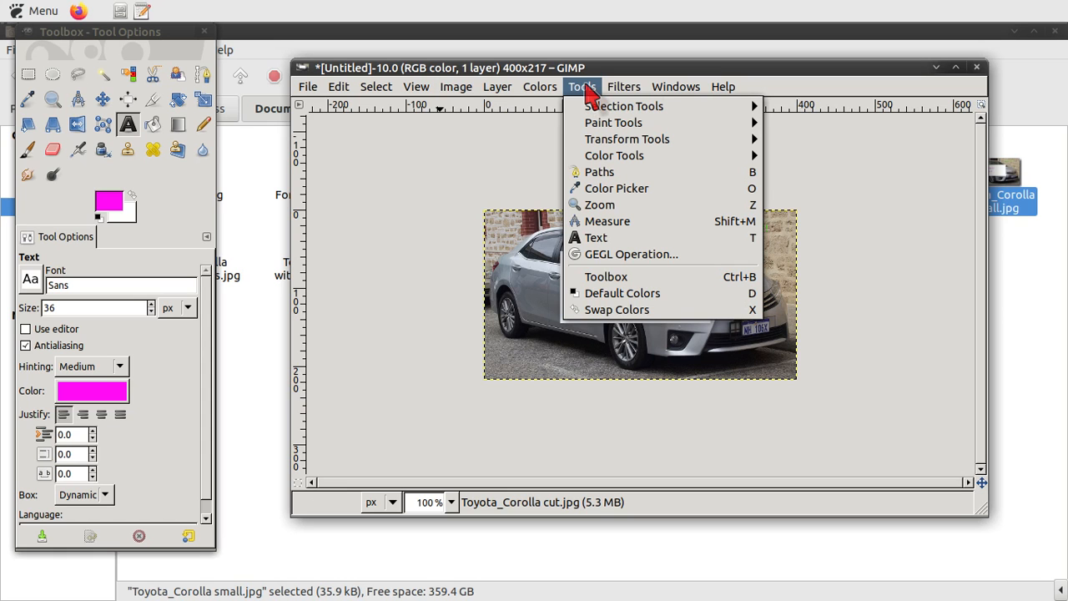
{"action": "mouse_move", "coordinate": [614, 139]}
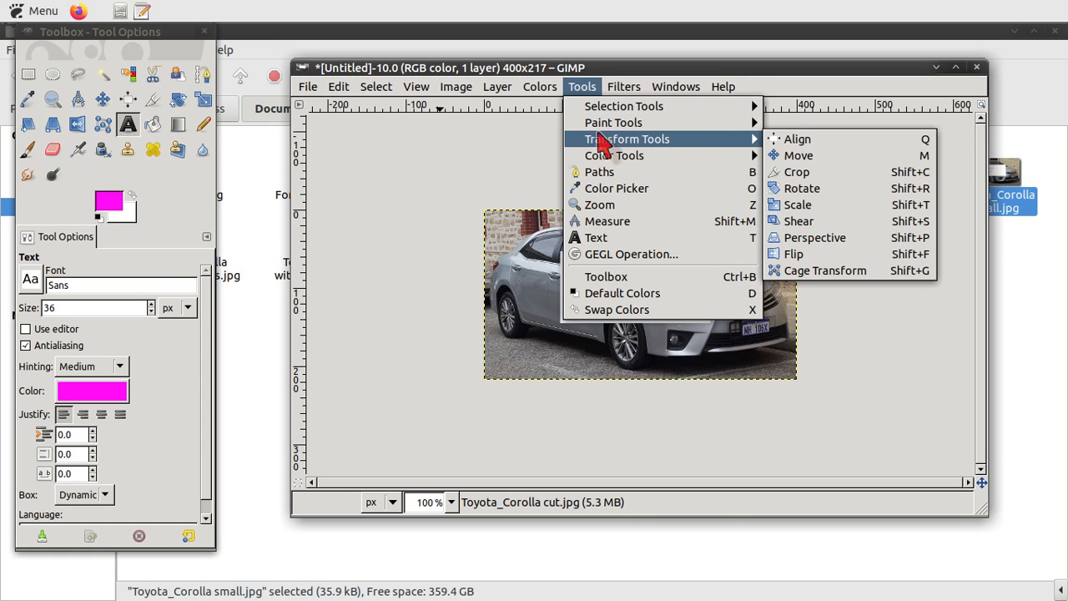
{"action": "left_click", "coordinate": [861, 190]}
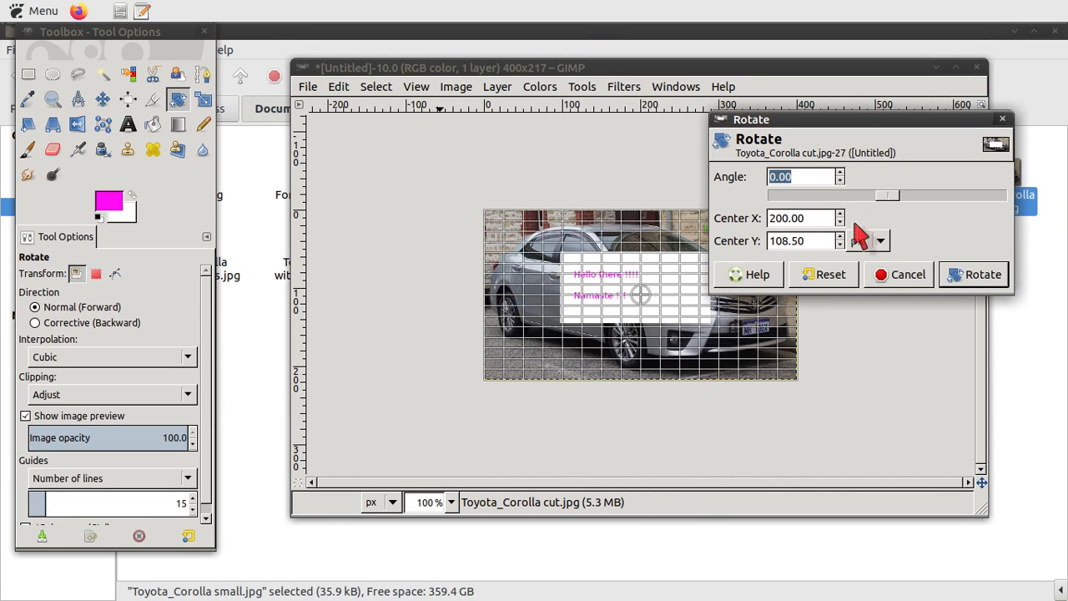
{"action": "left_click_drag", "start_coordinate": [849, 119], "coordinate": [245, 95]}
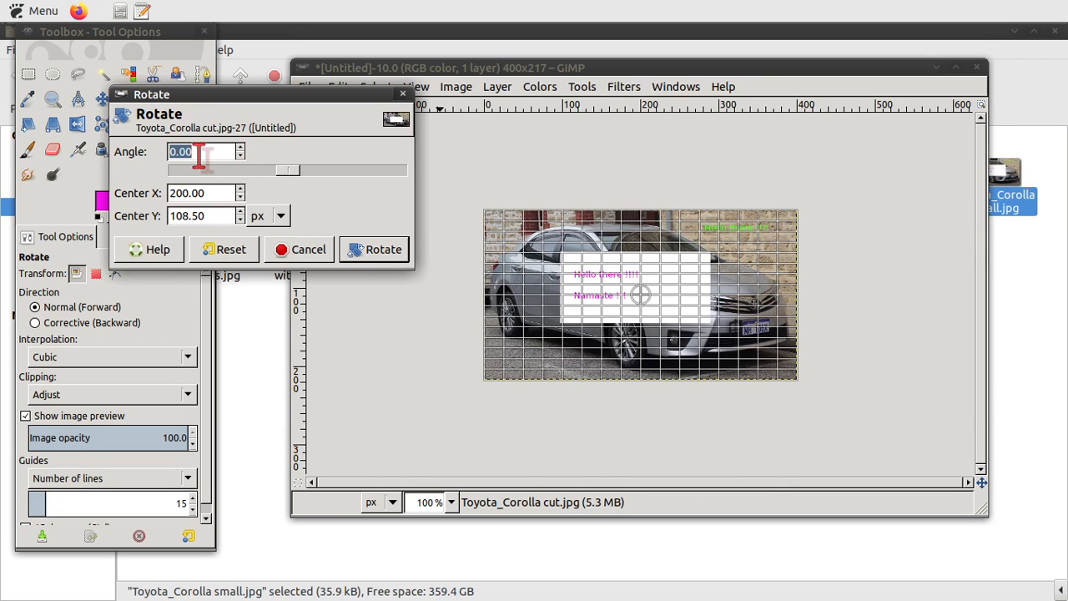
{"action": "type", "text": "10"}
{"action": "key", "text": "Return"}
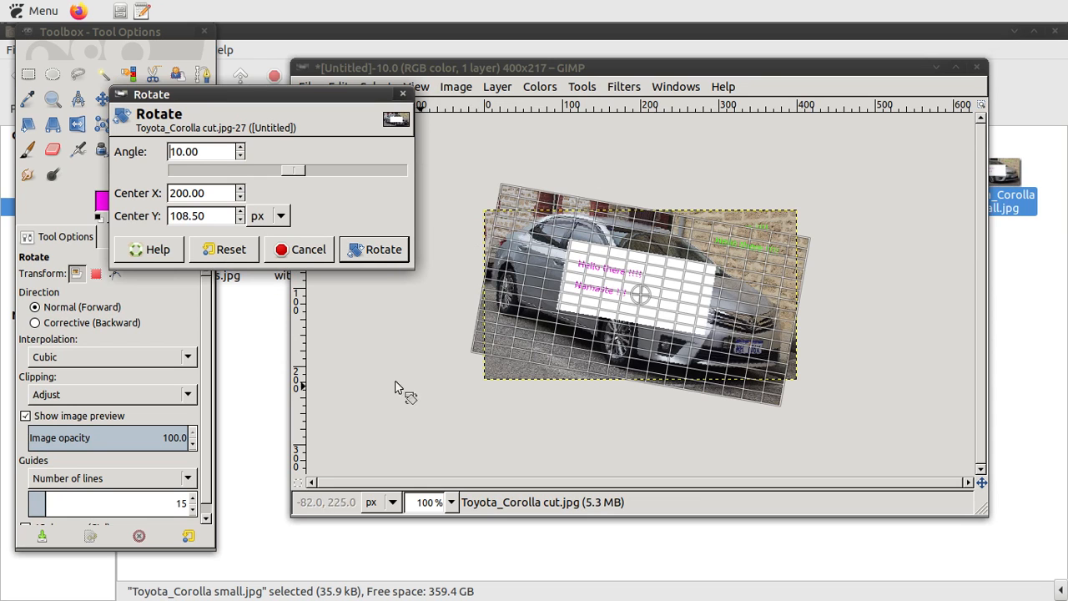
{"action": "left_click", "coordinate": [389, 255]}
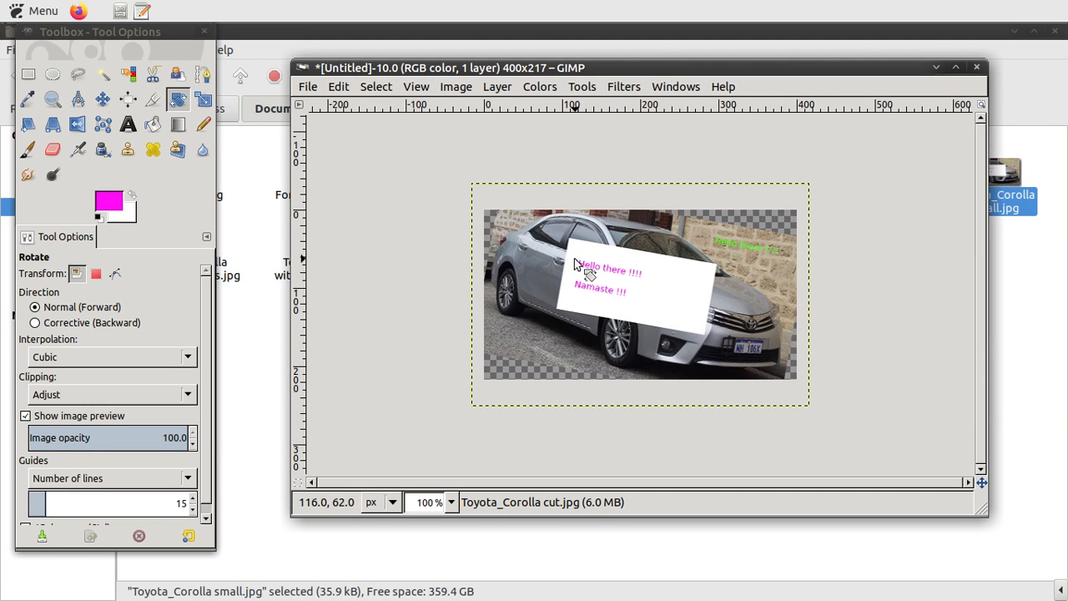
Rotate the tilted layer by a further 30° with the Rotate tool.
{"action": "left_click", "coordinate": [582, 86]}
{"action": "mouse_move", "coordinate": [613, 142]}
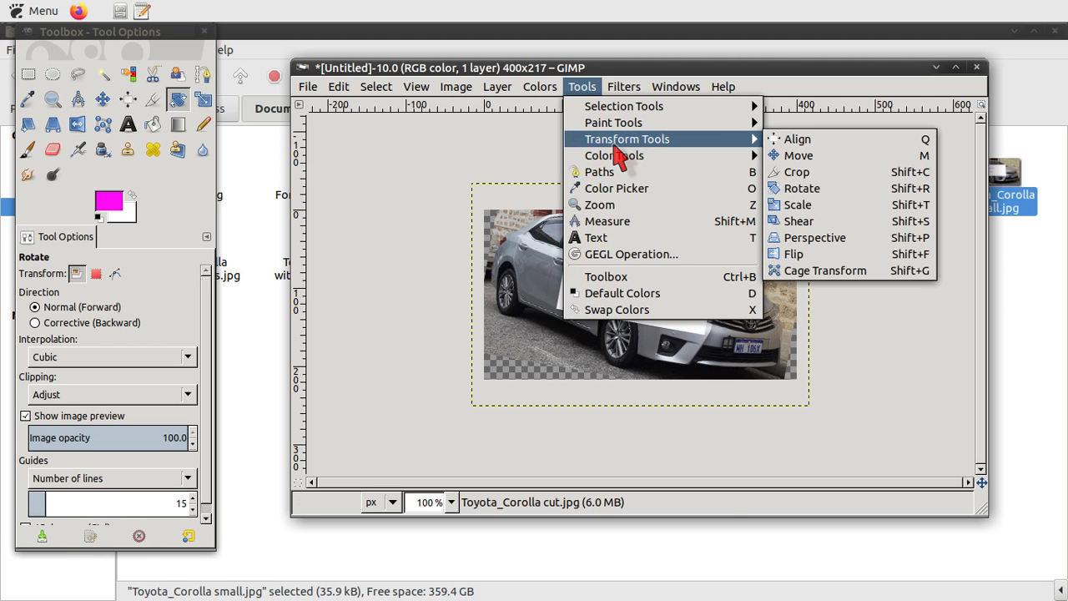
{"action": "left_click", "coordinate": [801, 189]}
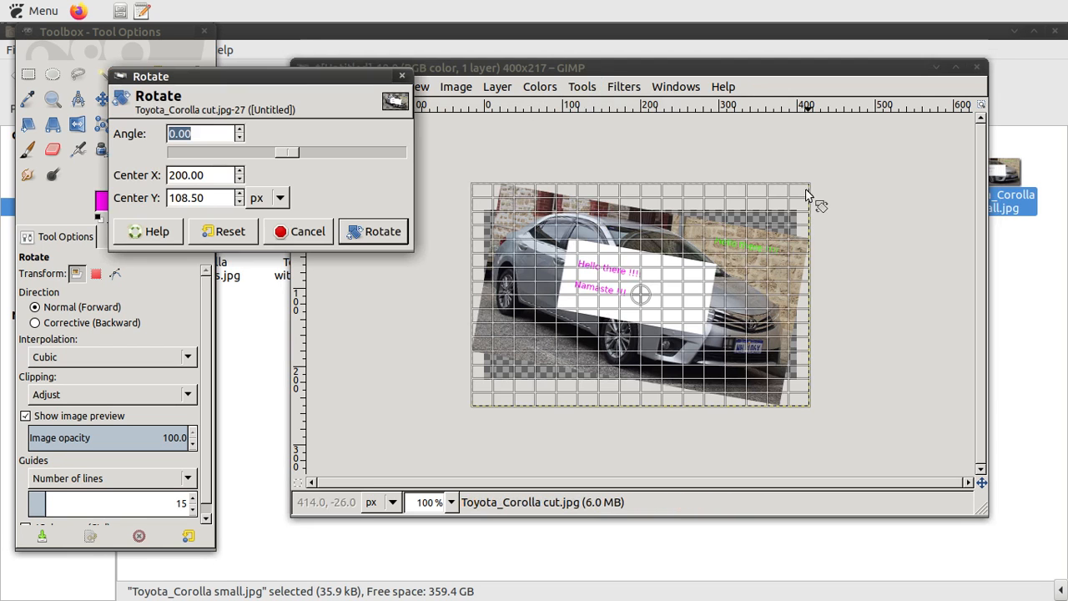
{"action": "left_click", "coordinate": [208, 135]}
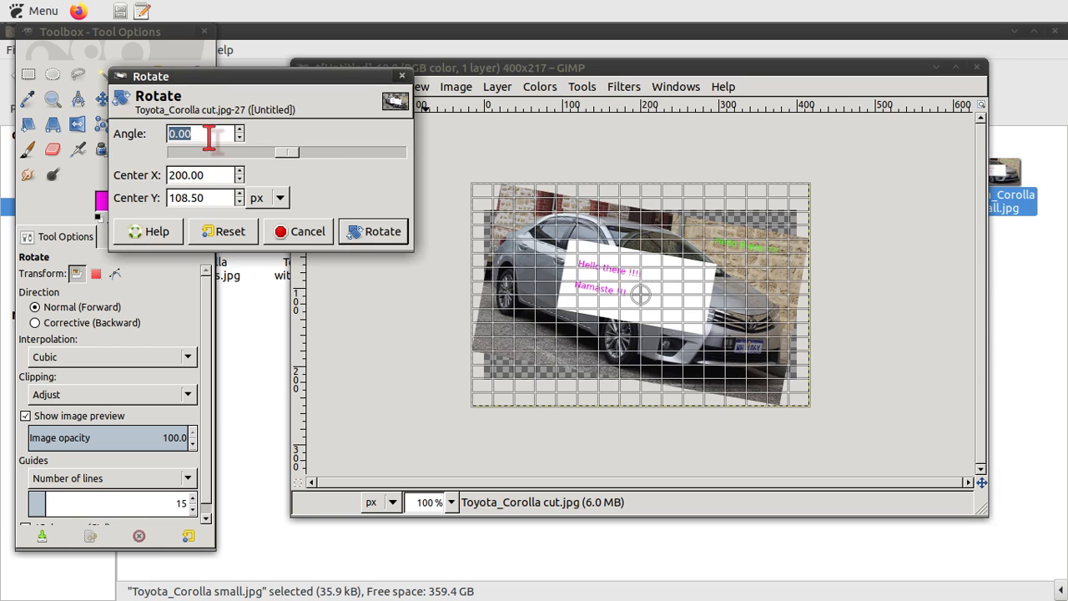
{"action": "type", "text": "30"}
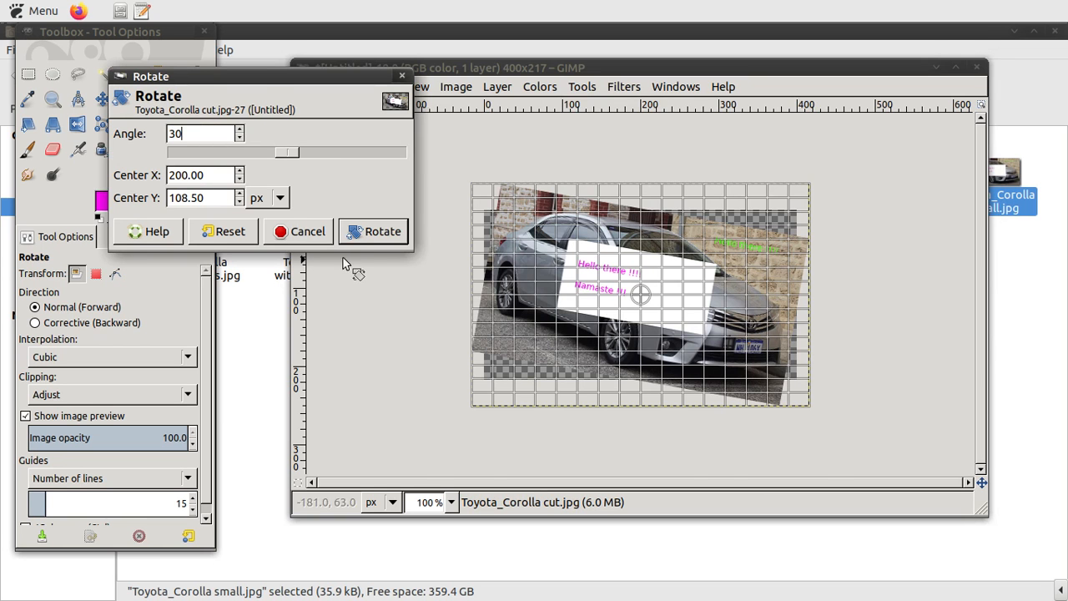
{"action": "left_click", "coordinate": [374, 232]}
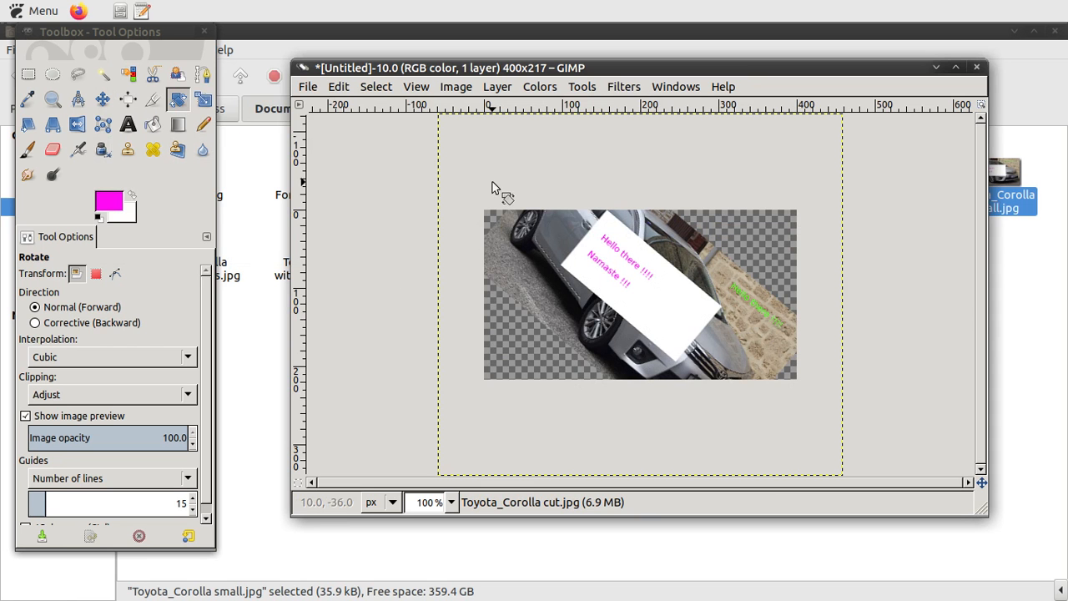
Export the tilted image to the Documents folder as Toyota_Corolla small rotated.jpg with the default JPEG options.
{"action": "left_click", "coordinate": [309, 87]}
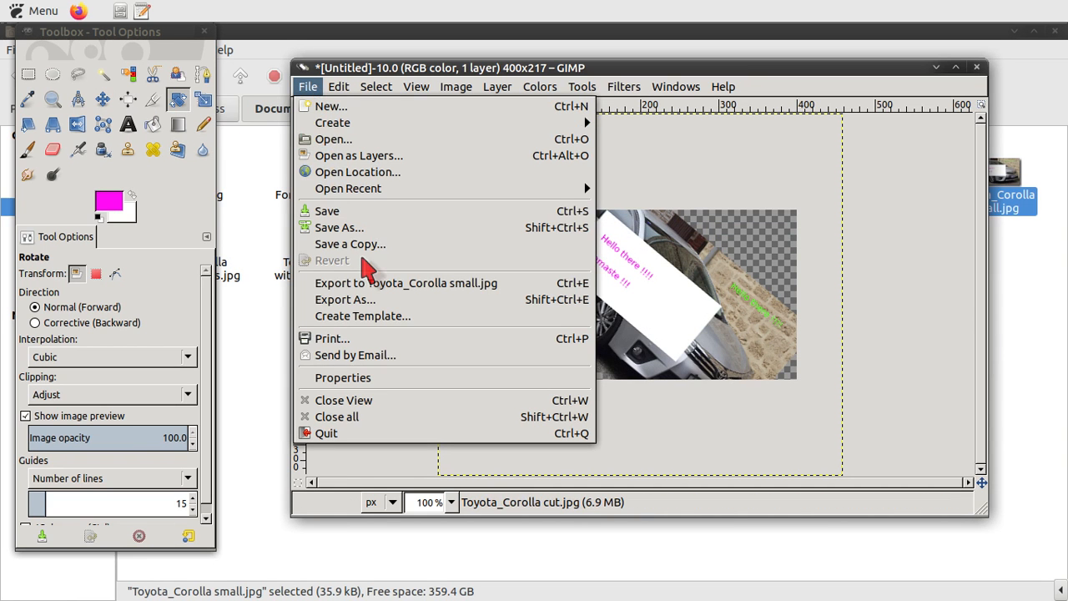
{"action": "left_click", "coordinate": [362, 299]}
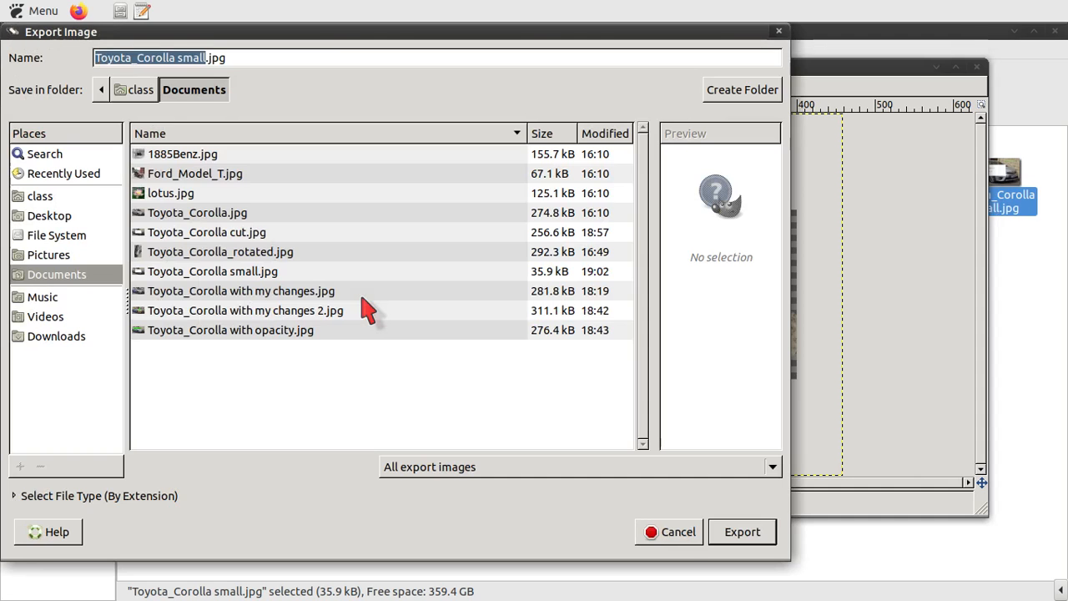
{"action": "left_click", "coordinate": [210, 57]}
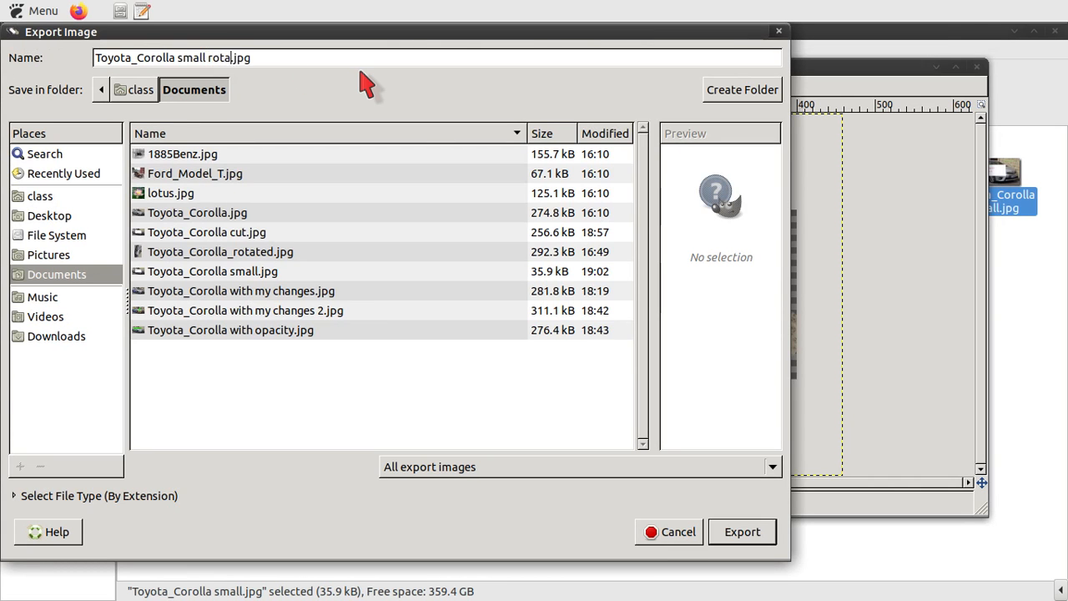
{"action": "left_click", "coordinate": [743, 534]}
{"action": "left_click", "coordinate": [475, 340]}
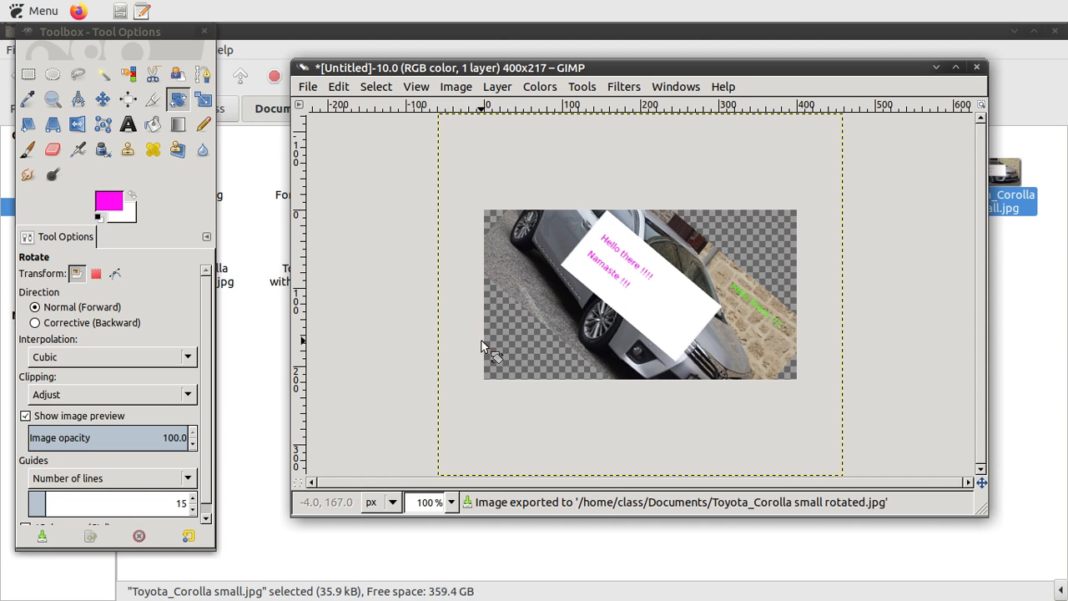
Open Toyota_Corolla small rotated.jpg from the Documents folder, examine it in the maximized image viewer, and close it.
{"action": "left_click", "coordinate": [569, 541]}
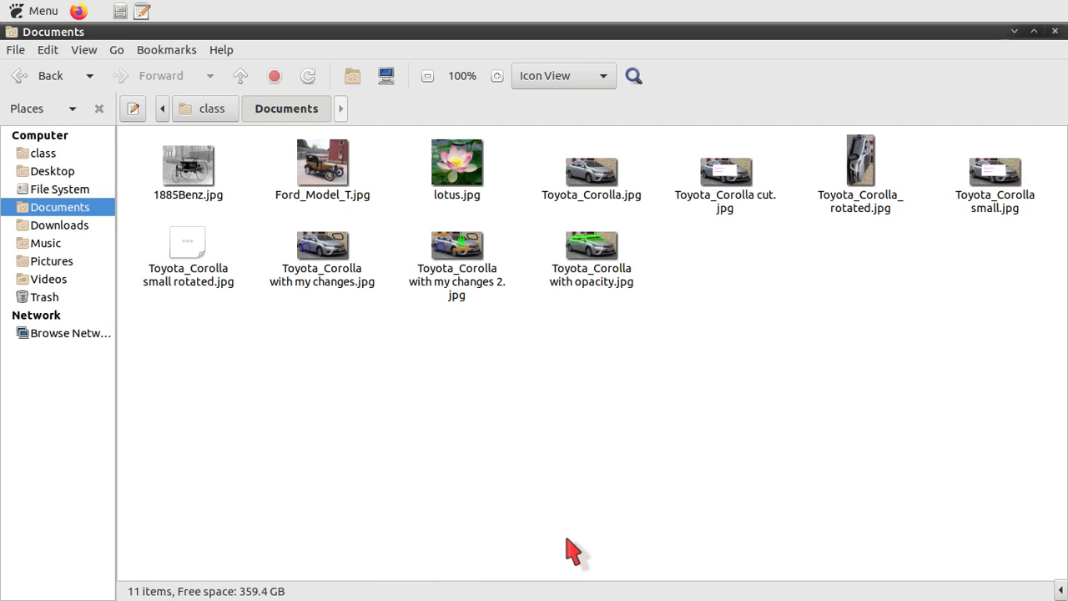
{"action": "double_click", "coordinate": [197, 280]}
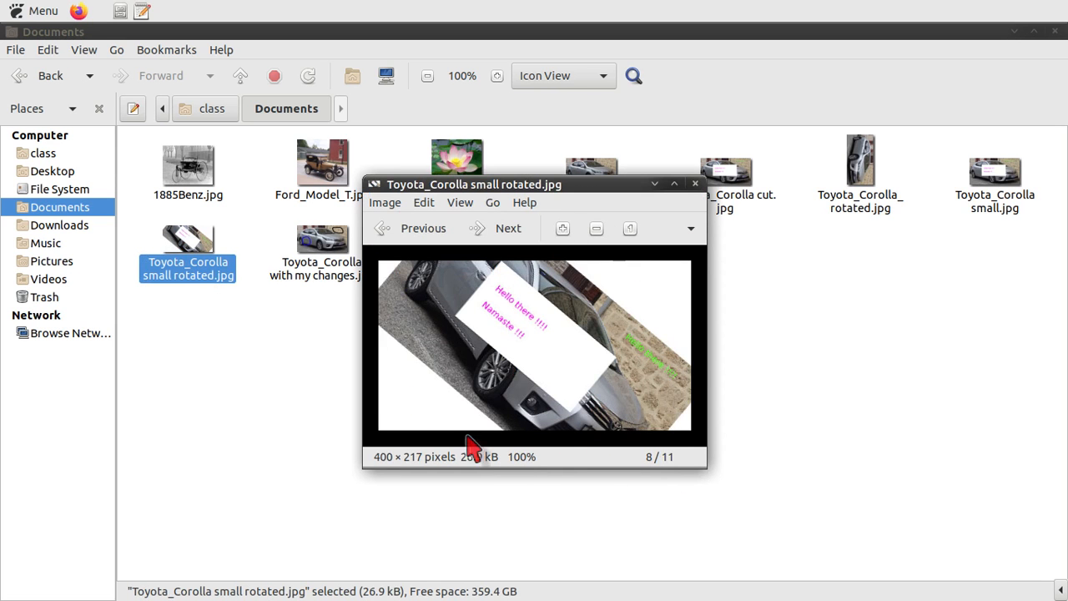
{"action": "left_click", "coordinate": [674, 184]}
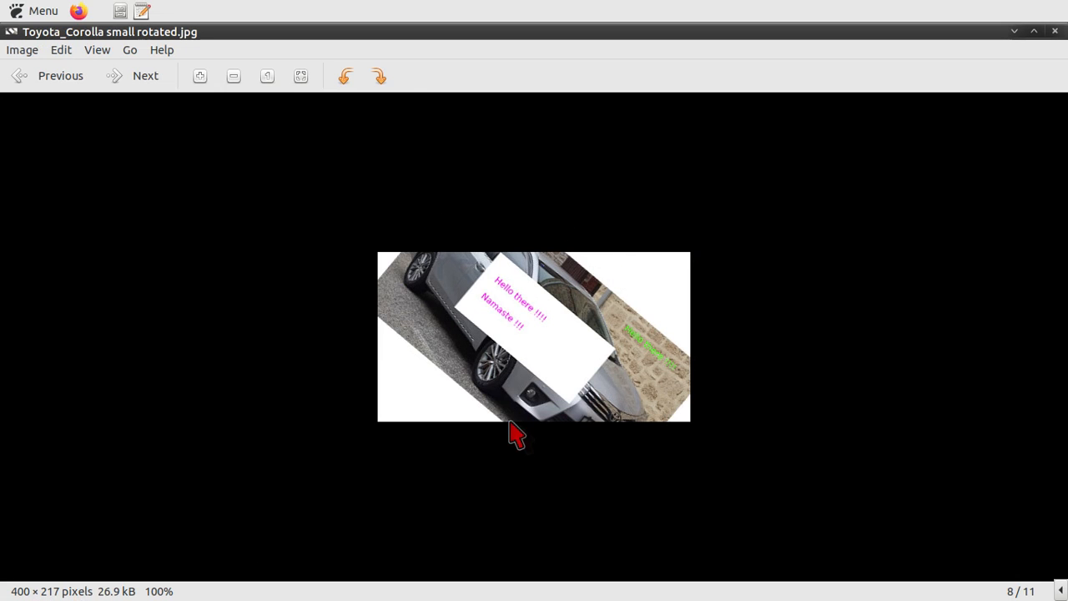
{"action": "left_click", "coordinate": [1055, 32]}
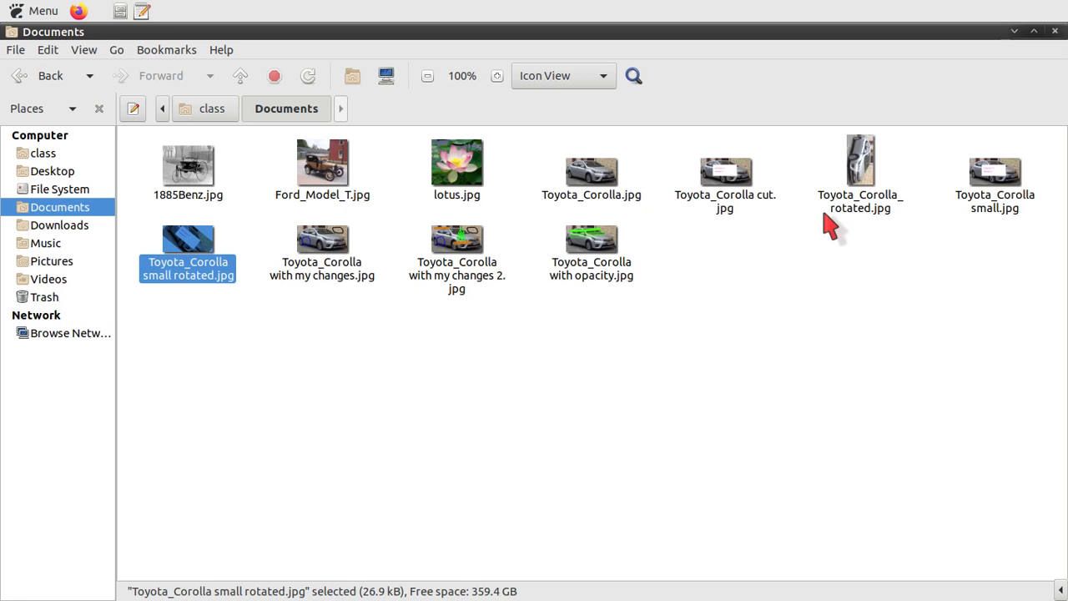
{"action": "left_click", "coordinate": [511, 406]}
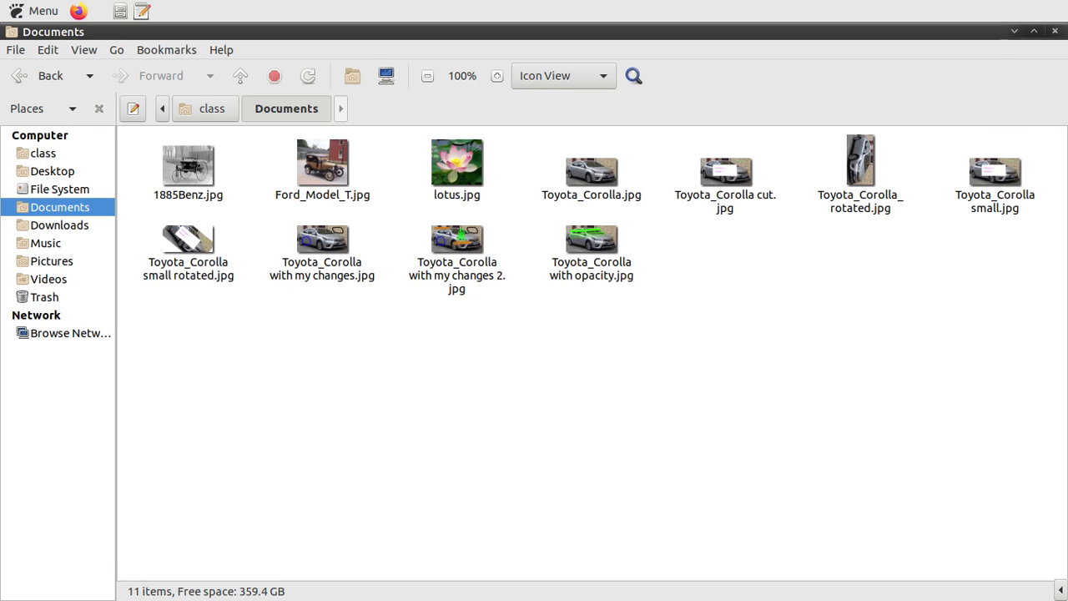
Switch back to the rotated image in GIMP and check which last operation is available to undo.
{"action": "key", "text": "alt+Tab"}
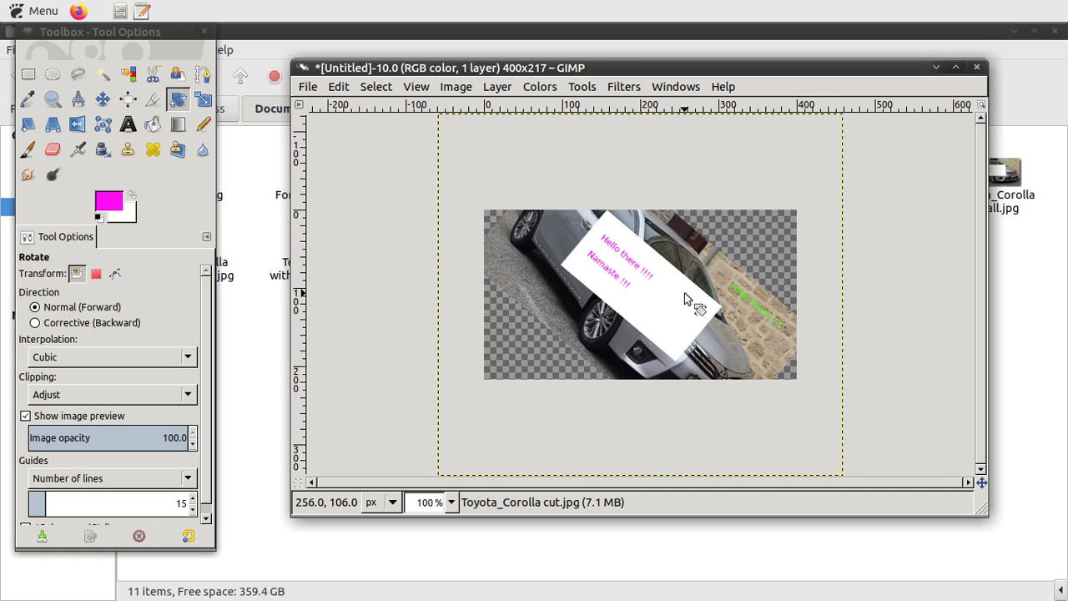
{"action": "left_click", "coordinate": [349, 88]}
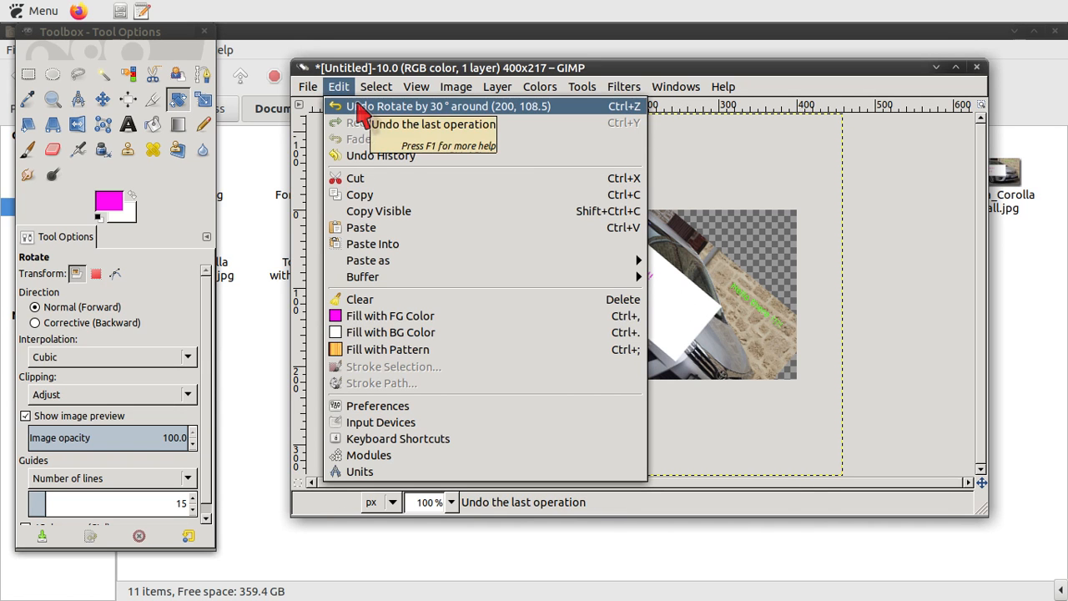
{"action": "left_click", "coordinate": [923, 185]}
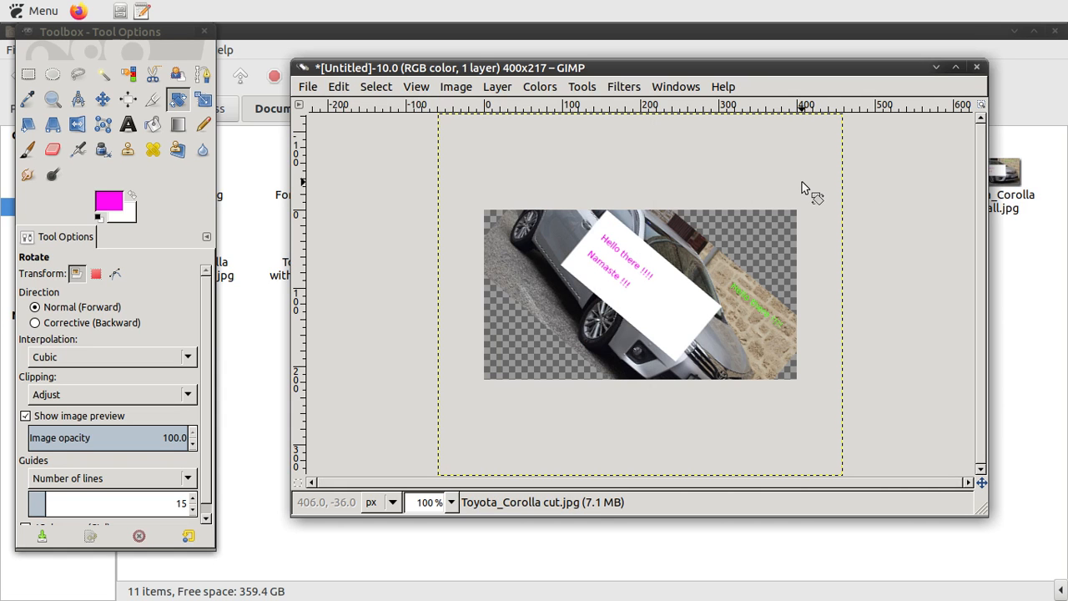
Close the rotated car image and move the empty image window off the folder's file icons.
{"action": "left_click", "coordinate": [977, 67]}
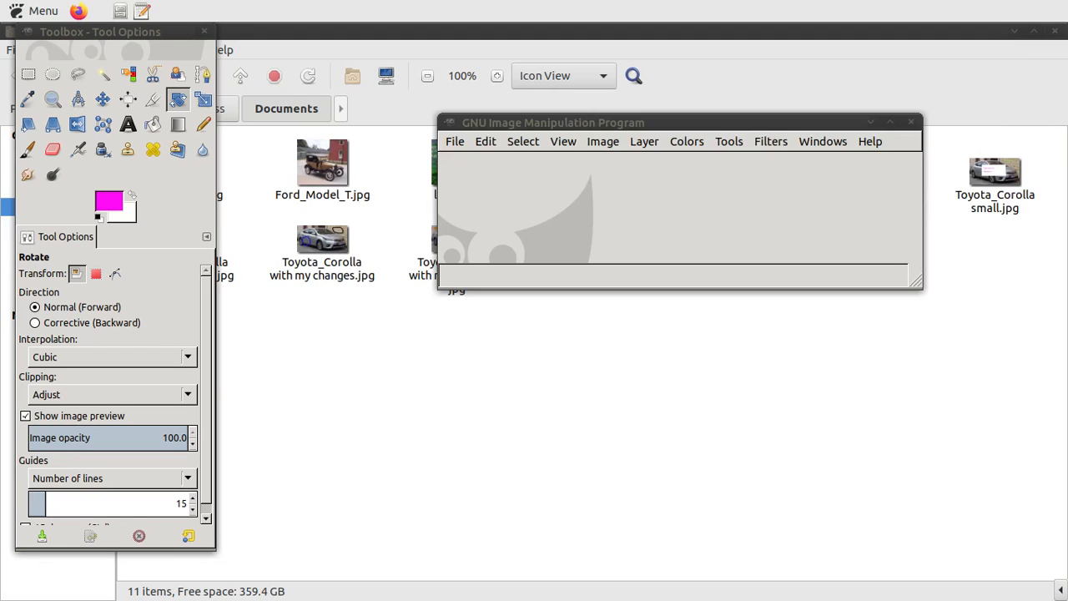
{"action": "left_click", "coordinate": [610, 117]}
{"action": "left_click_drag", "start_coordinate": [610, 118], "coordinate": [668, 253]}
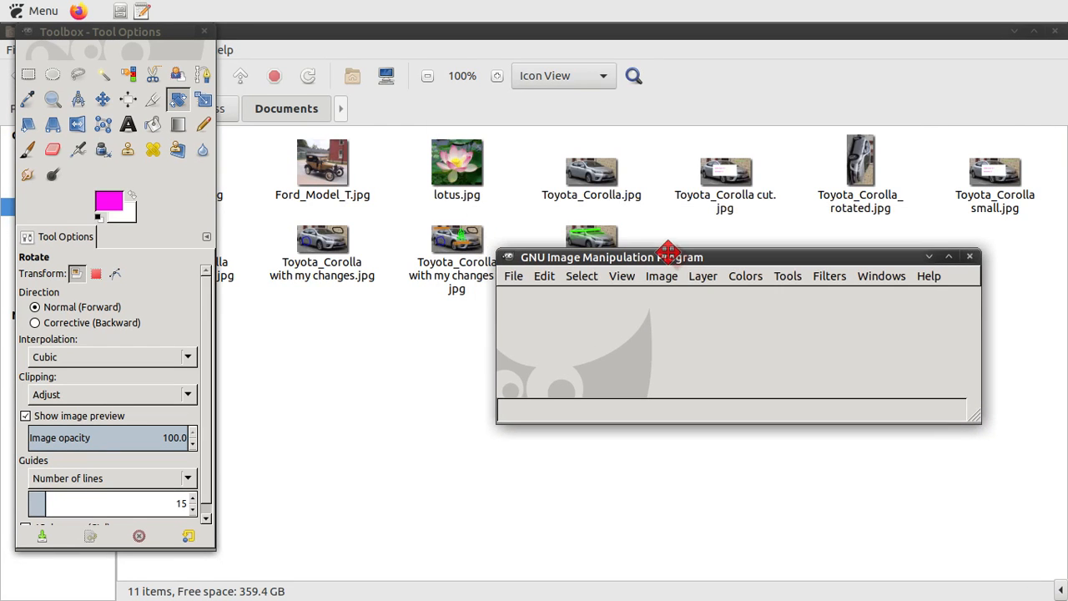
Open lotus.jpg from the Documents folder and reposition its window so the whole image is in view.
{"action": "left_click", "coordinate": [514, 276]}
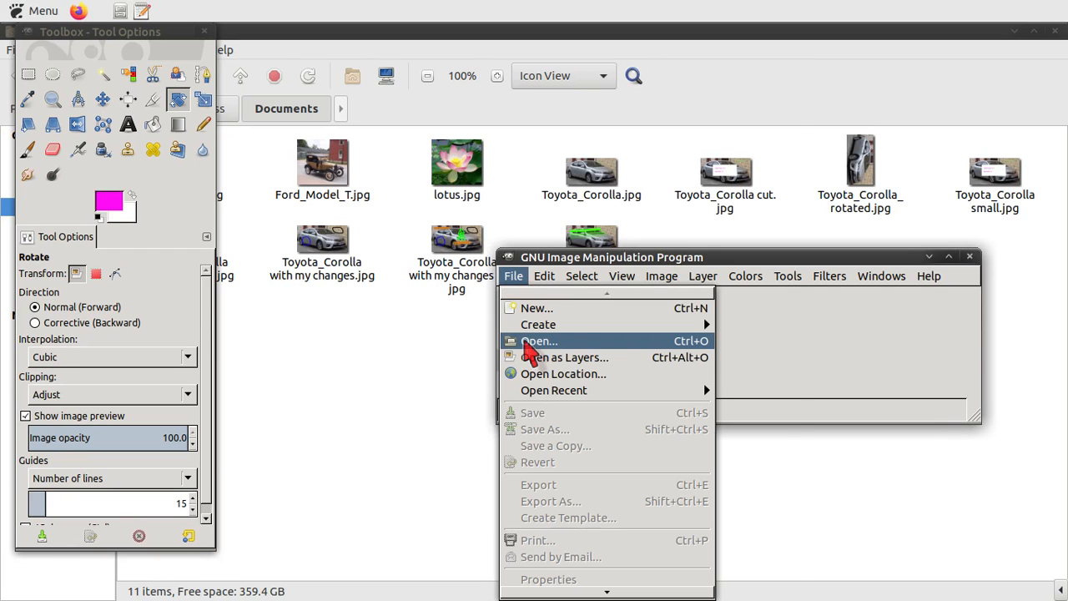
{"action": "left_click", "coordinate": [527, 342]}
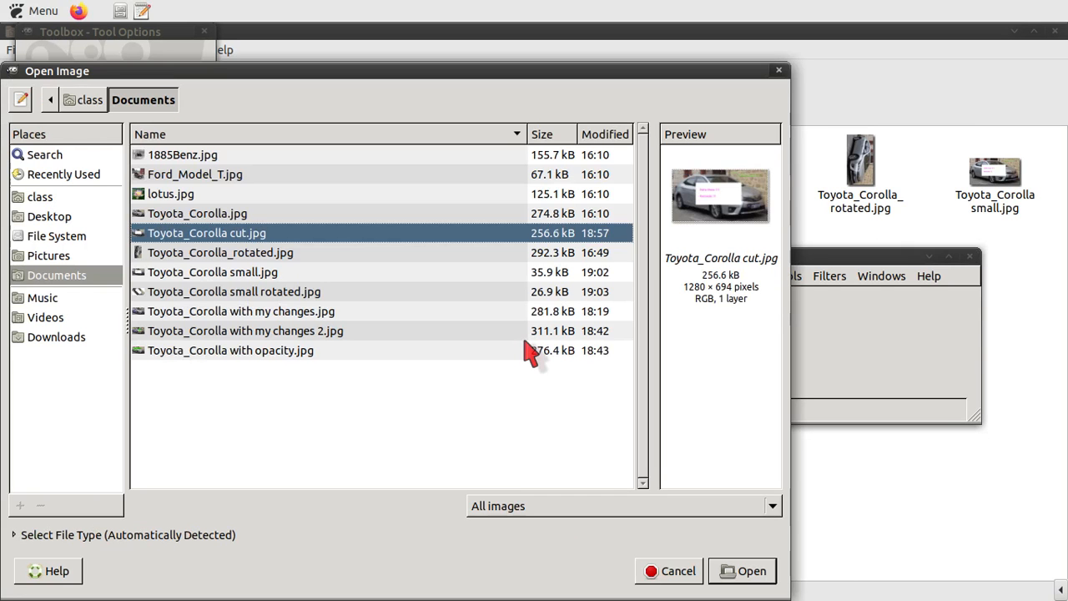
{"action": "left_click", "coordinate": [173, 197]}
{"action": "left_click", "coordinate": [751, 573]}
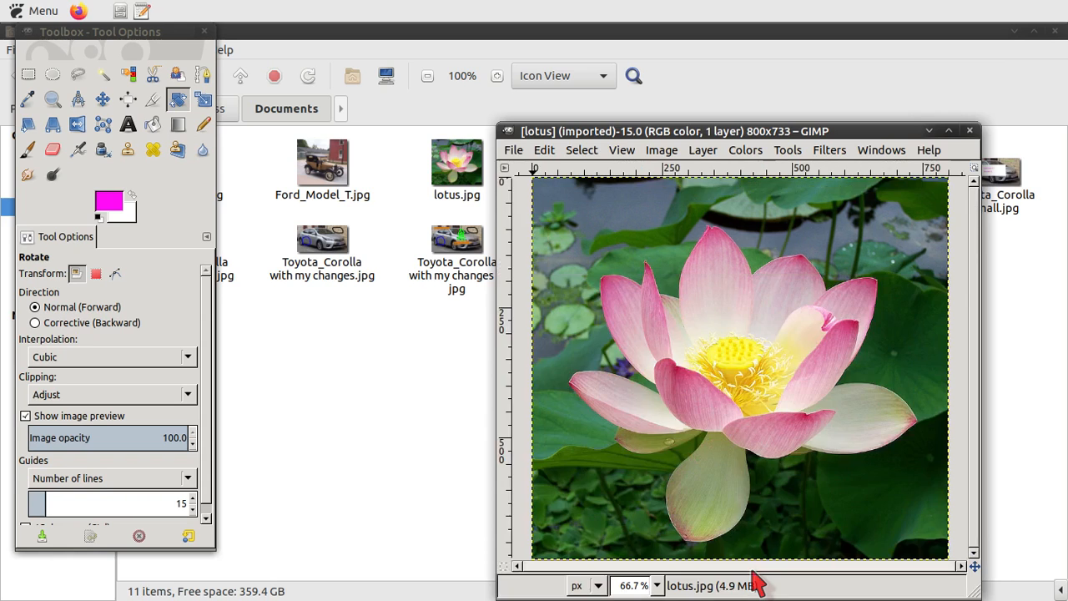
{"action": "left_click_drag", "start_coordinate": [620, 131], "coordinate": [684, 62]}
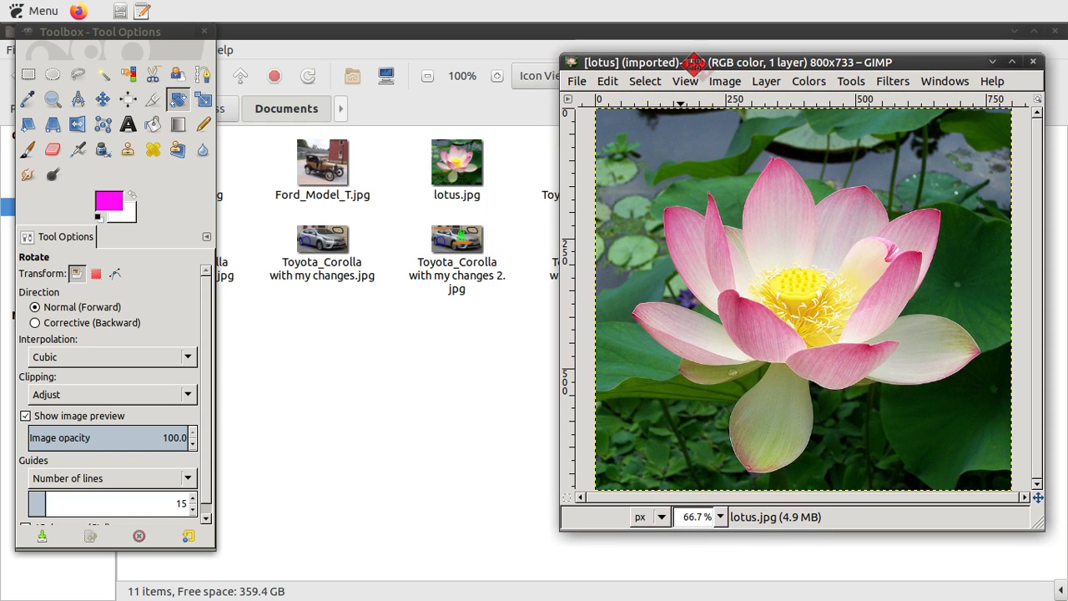
Open 1885Benz.jpg from the Documents folder and arrange its window beside the lotus image.
{"action": "left_click", "coordinate": [574, 80]}
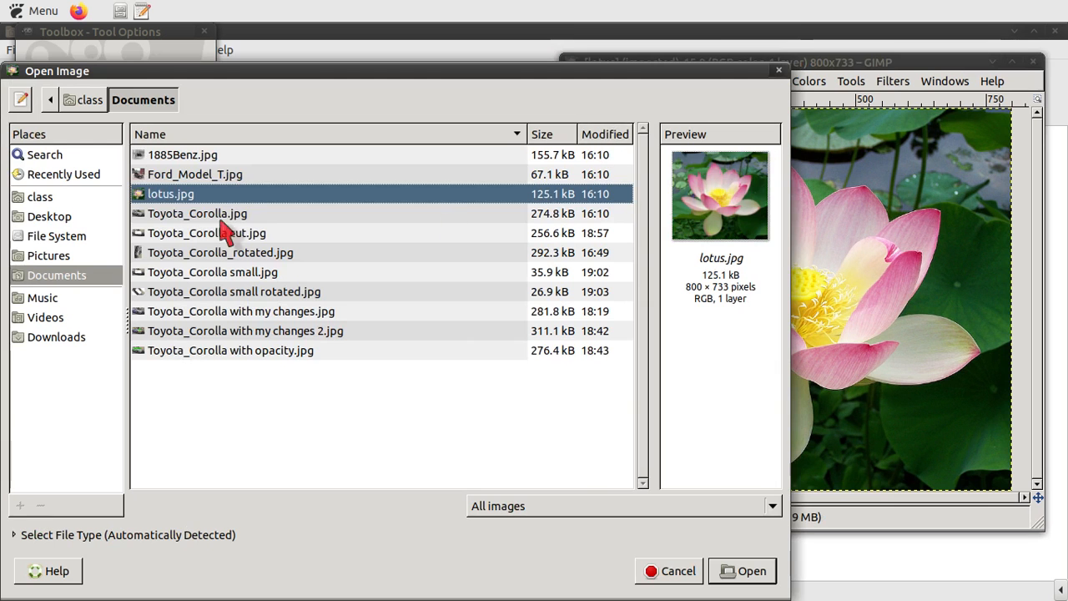
{"action": "left_click", "coordinate": [166, 158]}
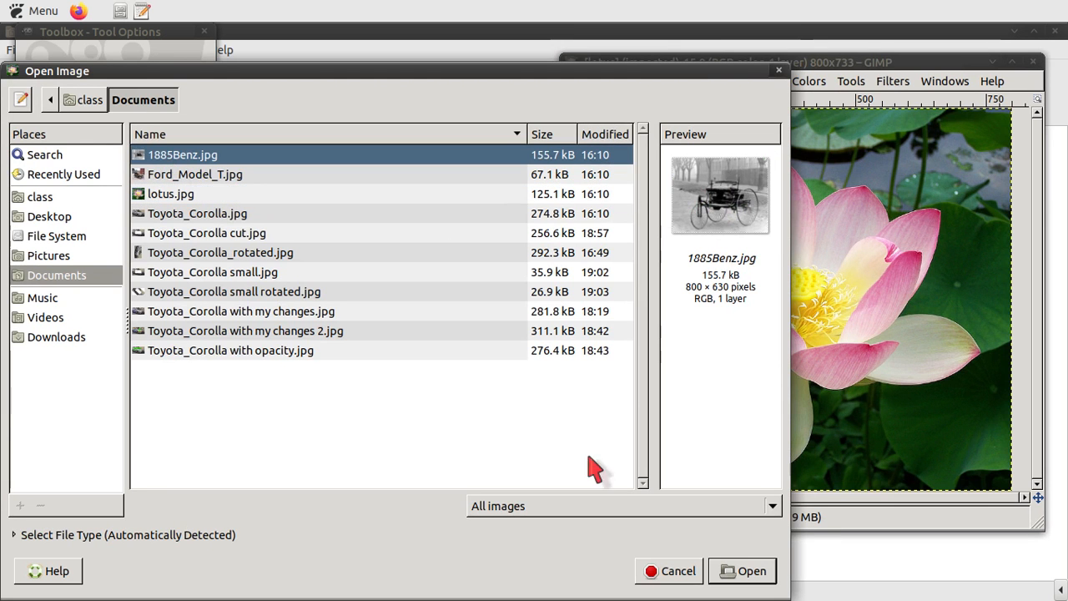
{"action": "left_click", "coordinate": [756, 572]}
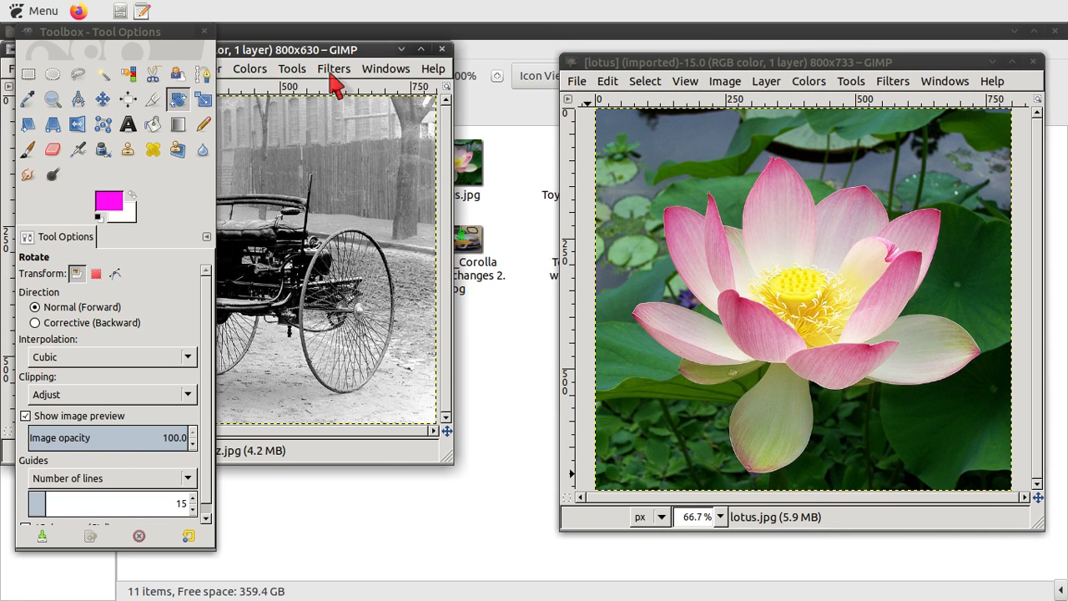
{"action": "left_click", "coordinate": [322, 72]}
{"action": "left_click", "coordinate": [322, 70]}
{"action": "left_click_drag", "start_coordinate": [311, 50], "coordinate": [635, 151]}
{"action": "left_click", "coordinate": [719, 60]}
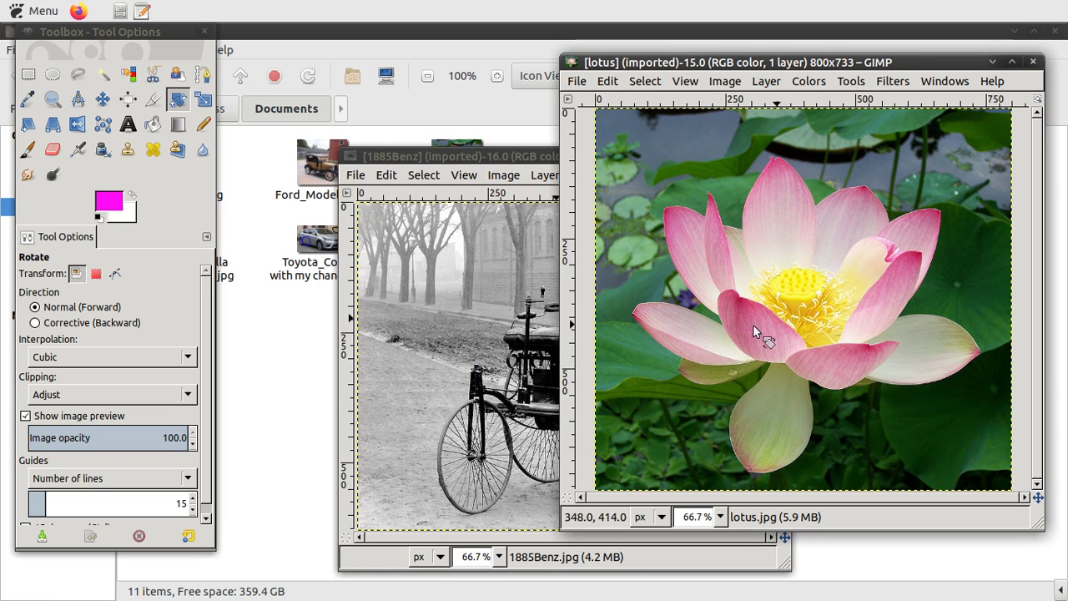
{"action": "left_click_drag", "start_coordinate": [505, 156], "coordinate": [410, 127]}
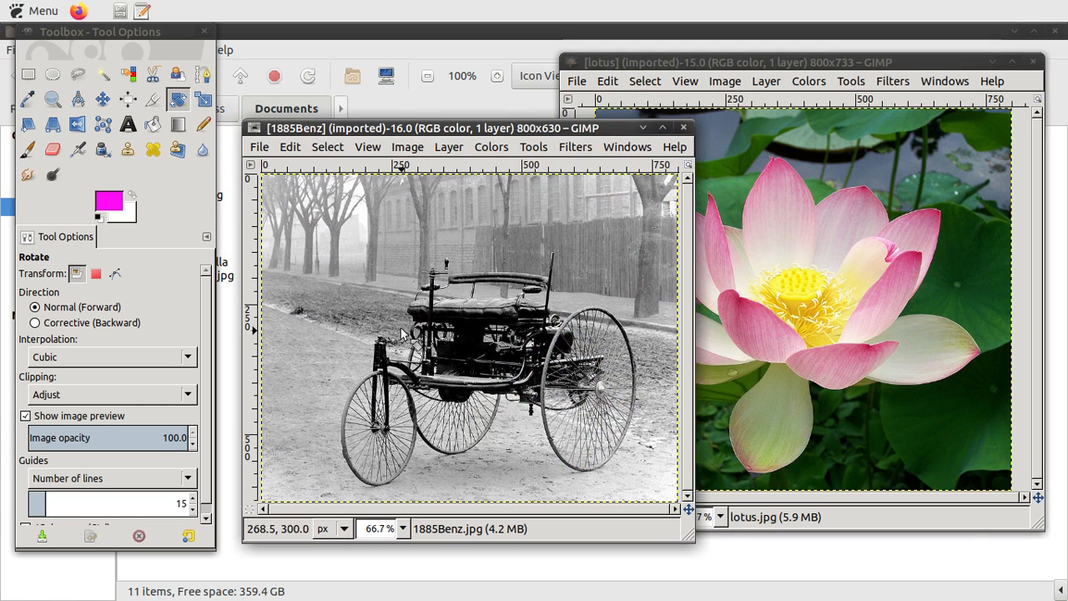
Select a rectangle of about 205 × 209 px around the seat of the 1885 Benz and copy it.
{"action": "left_click", "coordinate": [28, 75]}
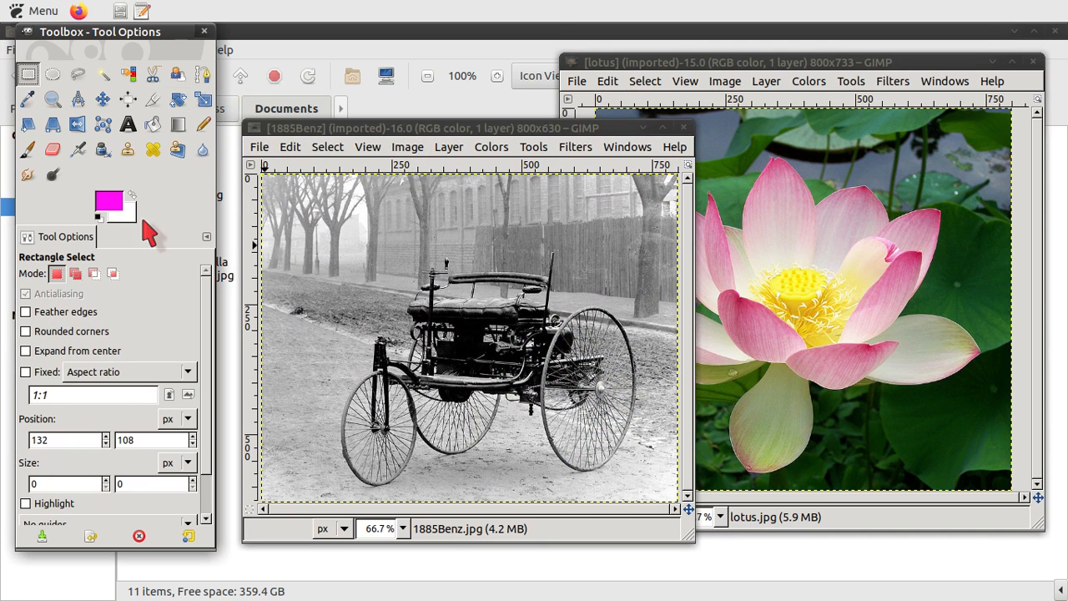
{"action": "left_click_drag", "start_coordinate": [436, 254], "coordinate": [544, 365]}
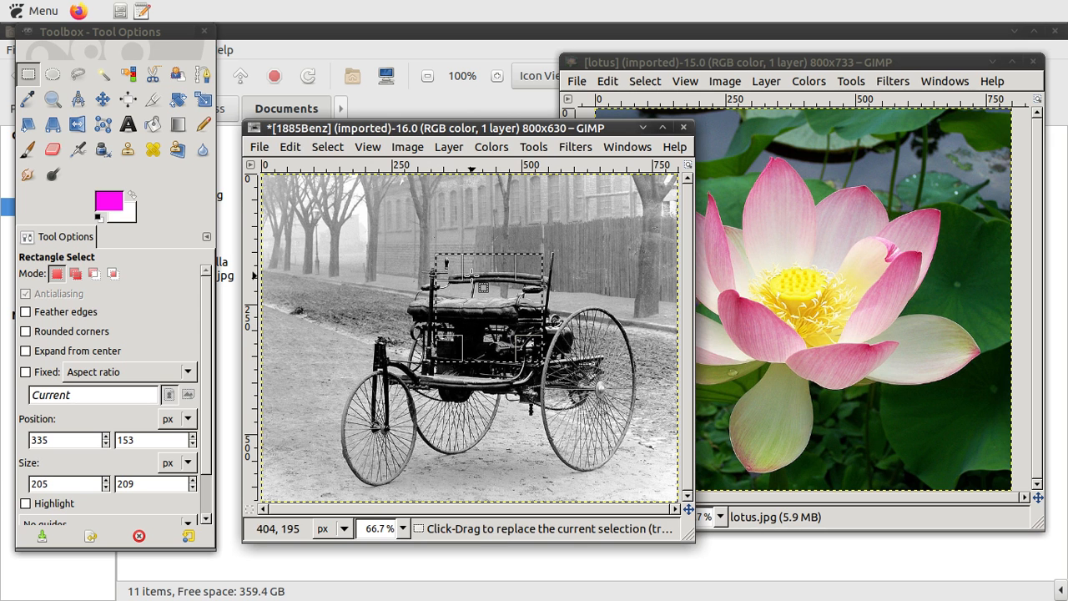
{"action": "left_click", "coordinate": [299, 143]}
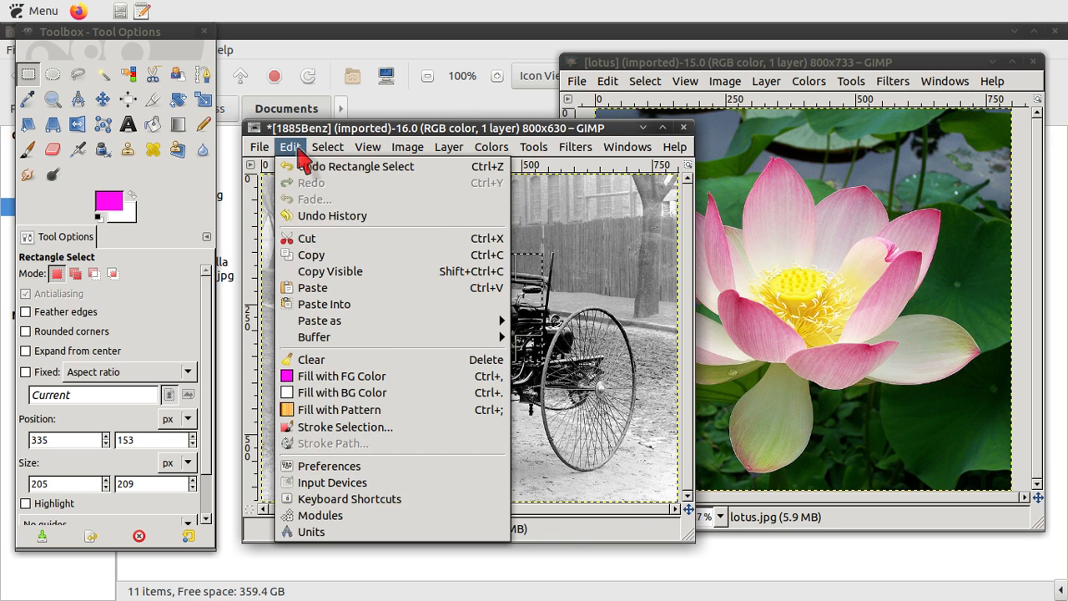
{"action": "left_click", "coordinate": [320, 256]}
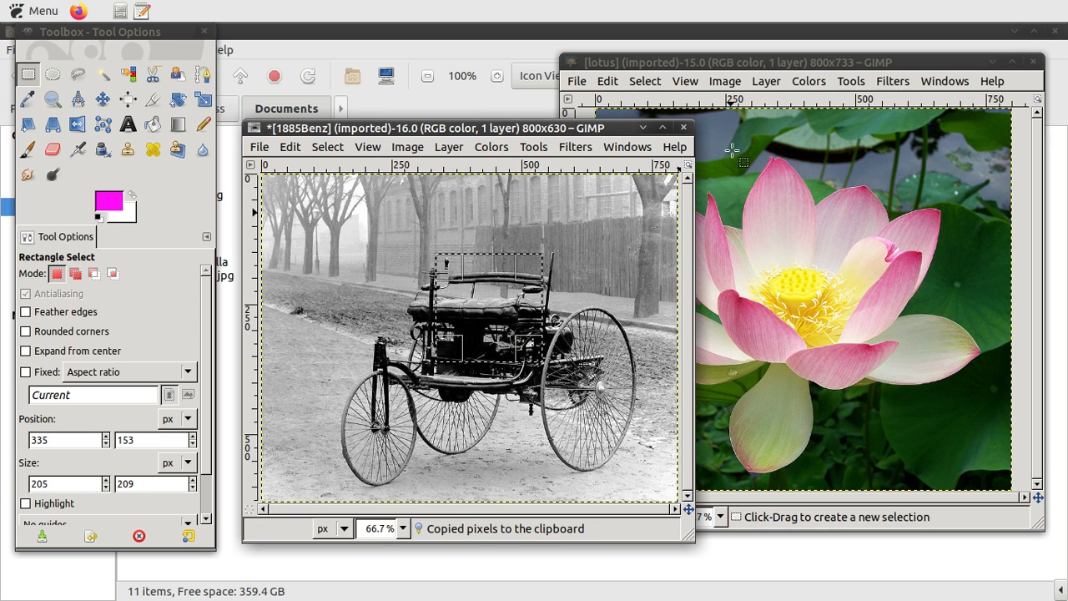
Paste the copied car seat into the lotus image as a floating selection.
{"action": "left_click", "coordinate": [744, 67]}
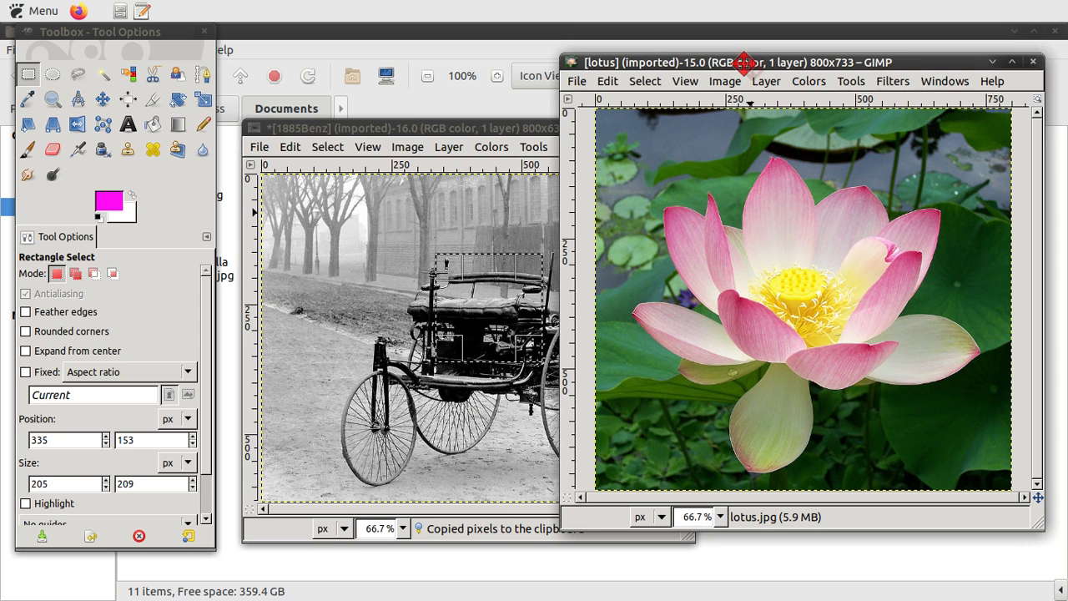
{"action": "left_click", "coordinate": [621, 82]}
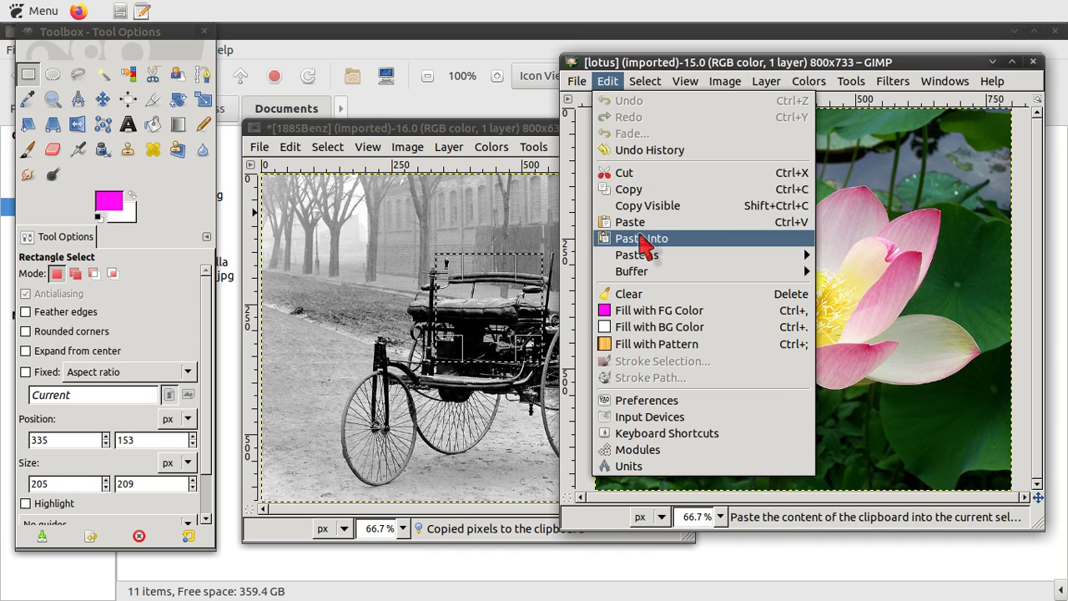
{"action": "left_click", "coordinate": [634, 222]}
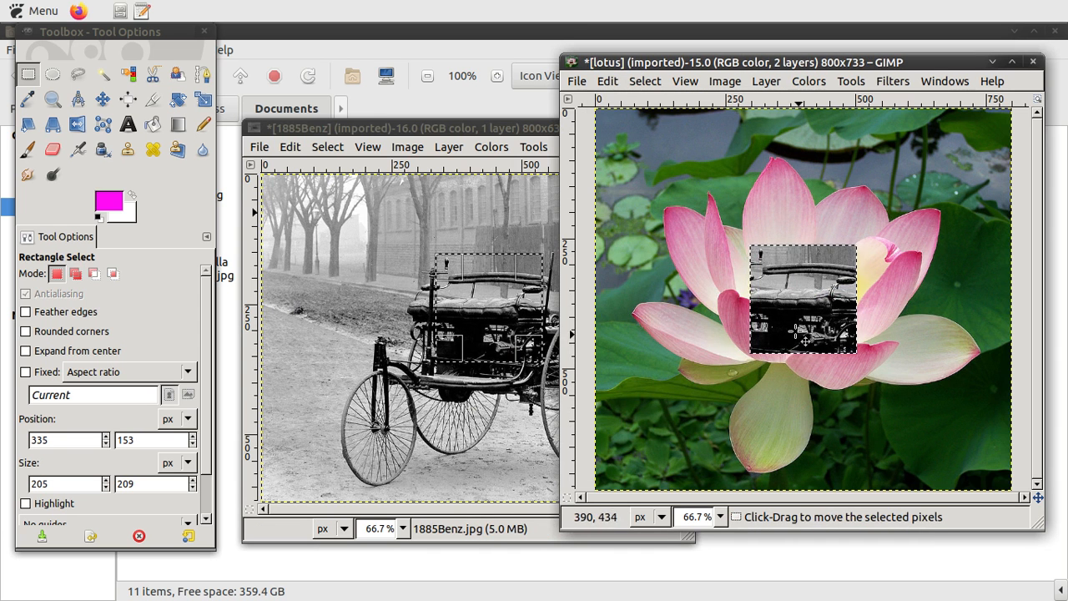
Move the pasted car seat to the upper-left corner of the lotus photo and anchor it.
{"action": "mouse_move", "coordinate": [826, 302]}
{"action": "left_mouse_down"}
{"action": "mouse_move", "coordinate": [689, 253]}
{"action": "mouse_move", "coordinate": [672, 218]}
{"action": "mouse_move", "coordinate": [722, 209]}
{"action": "mouse_move", "coordinate": [841, 296]}
{"action": "left_mouse_up"}
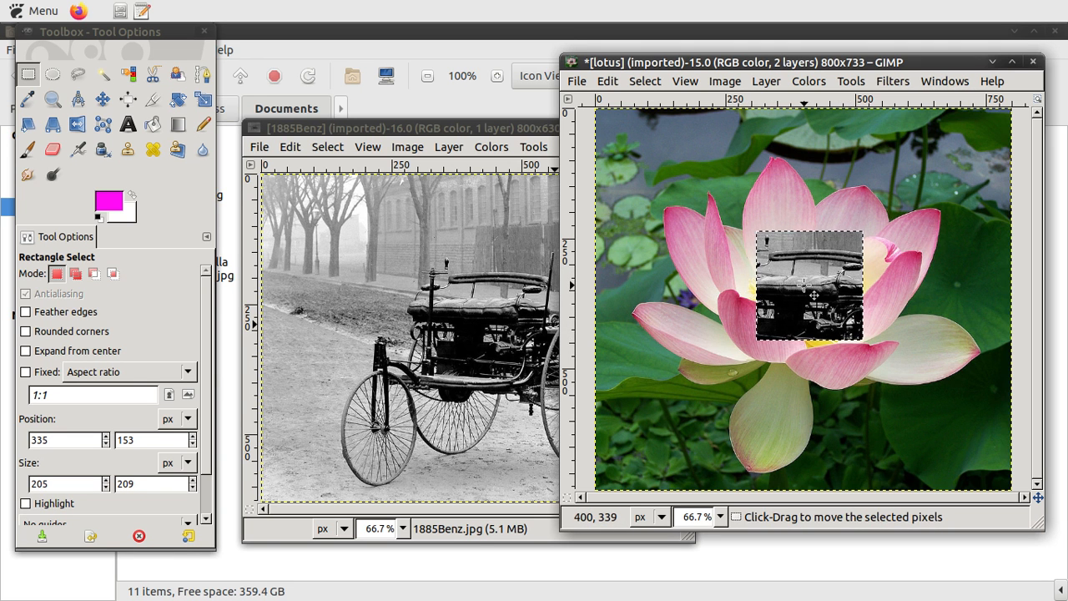
{"action": "left_click_drag", "start_coordinate": [805, 286], "coordinate": [805, 286]}
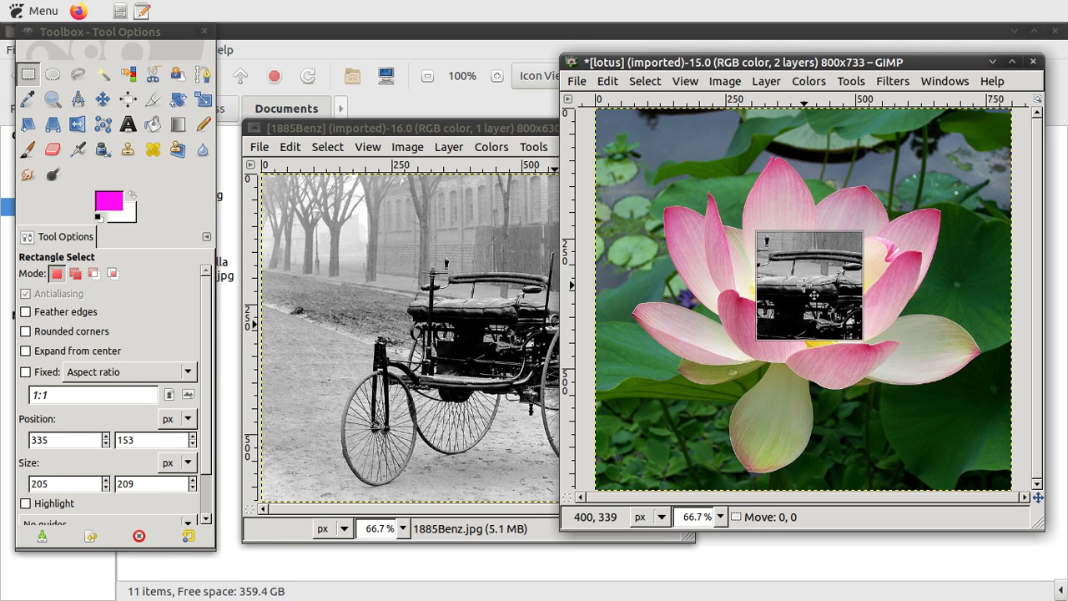
{"action": "left_click_drag", "start_coordinate": [804, 284], "coordinate": [647, 170]}
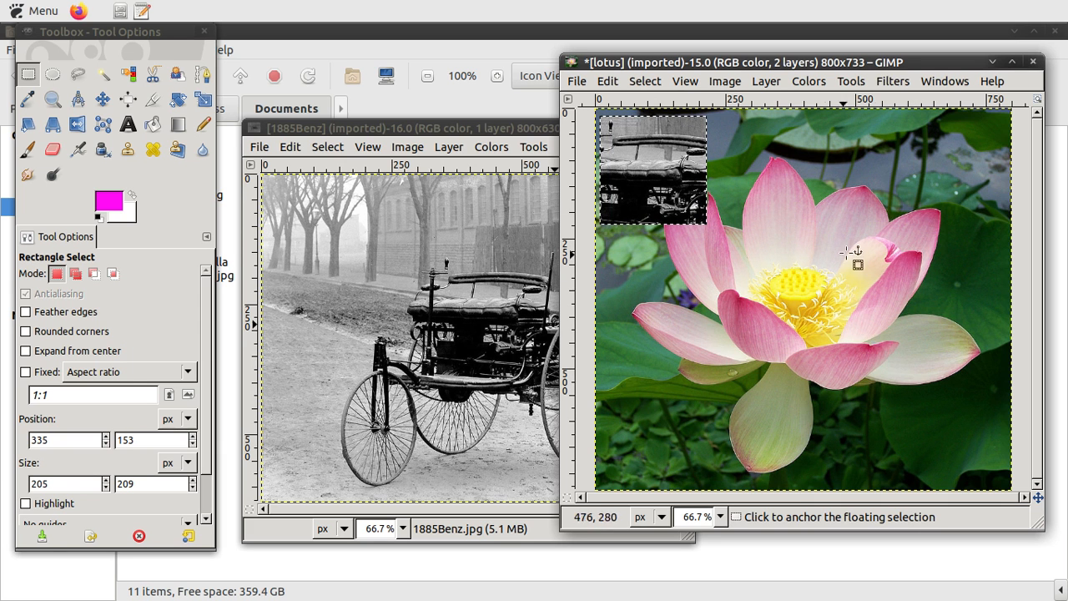
{"action": "left_click", "coordinate": [850, 307]}
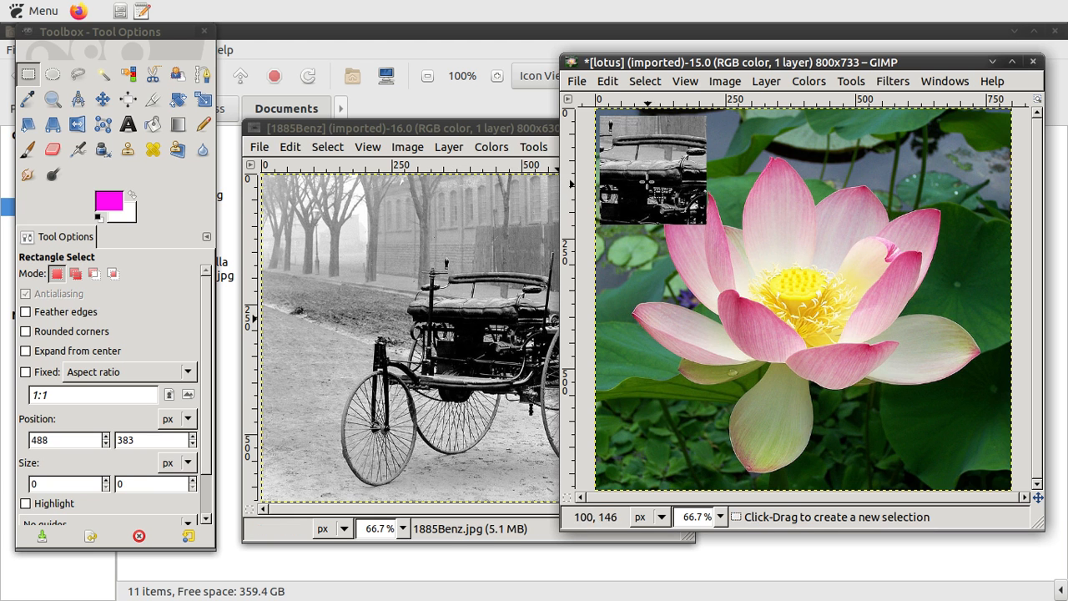
Export the combined lotus image to the Documents folder as lotus with car seat.jpg with the default JPEG options.
{"action": "left_click", "coordinate": [577, 82]}
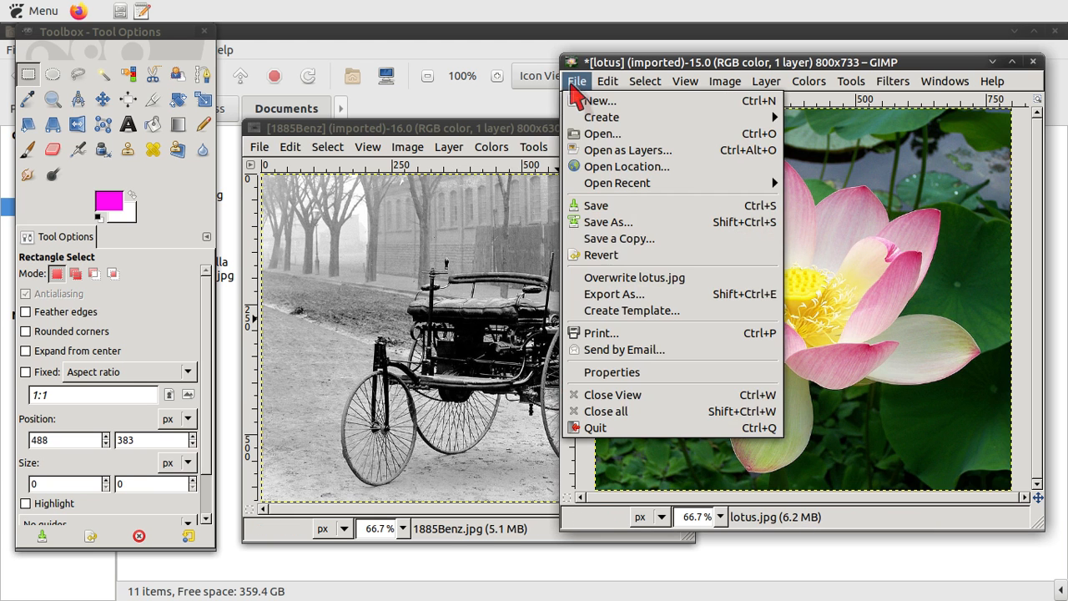
{"action": "left_click", "coordinate": [629, 295]}
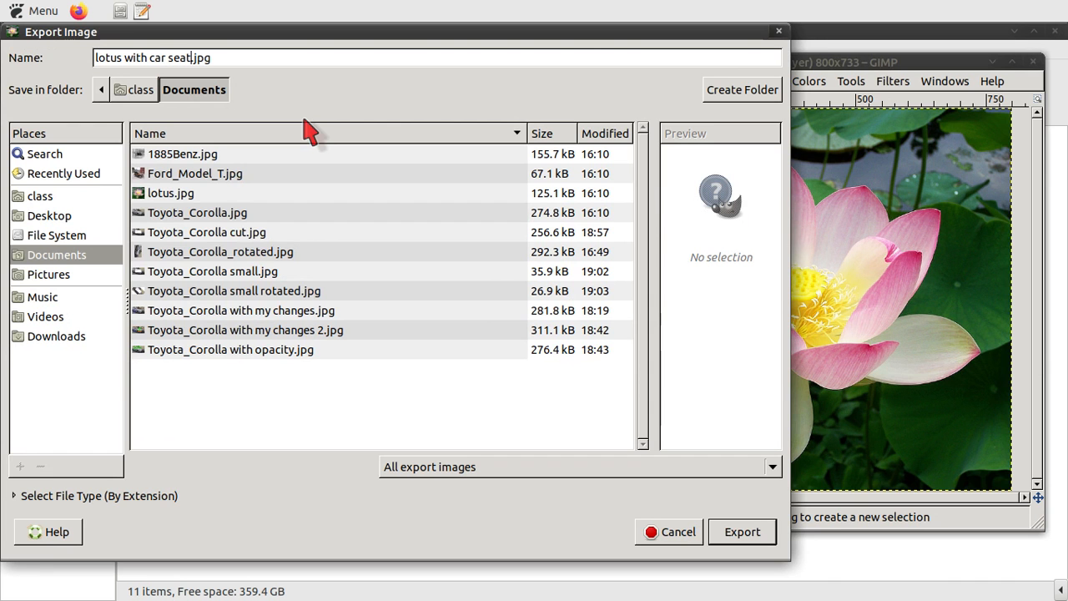
{"action": "left_click", "coordinate": [739, 532]}
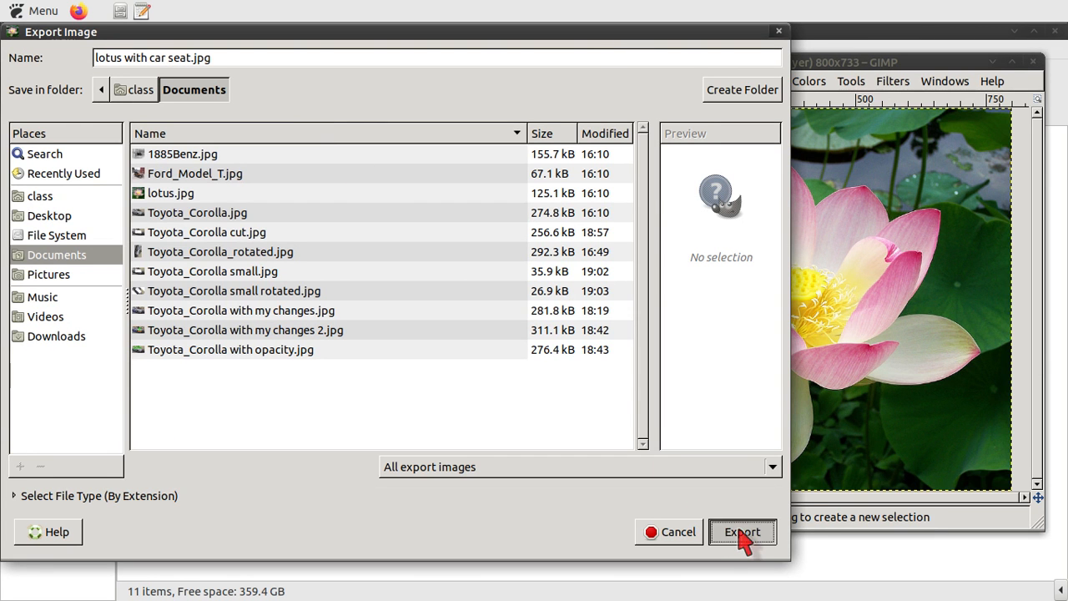
{"action": "left_click", "coordinate": [472, 338]}
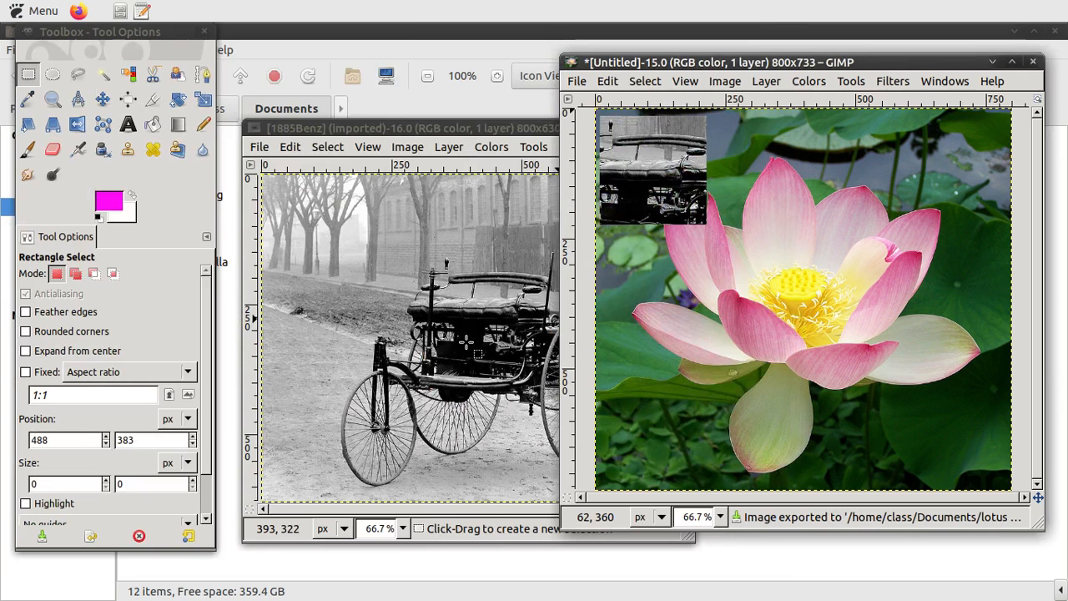
Switch to the Documents folder in the file manager and open lotus with car seat.jpg.
{"action": "left_click", "coordinate": [537, 565]}
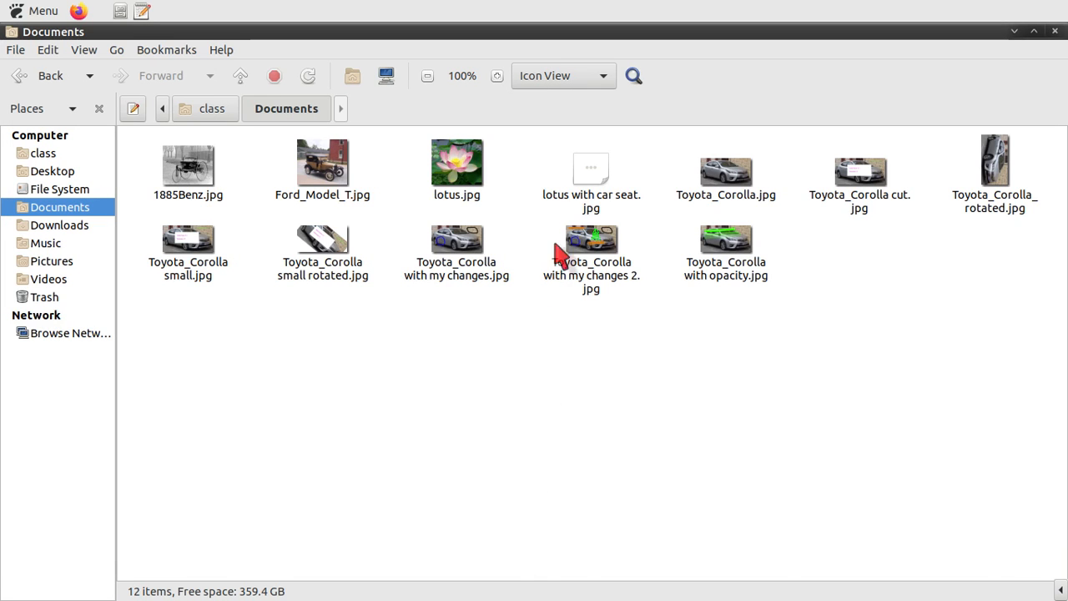
{"action": "double_click", "coordinate": [593, 184]}
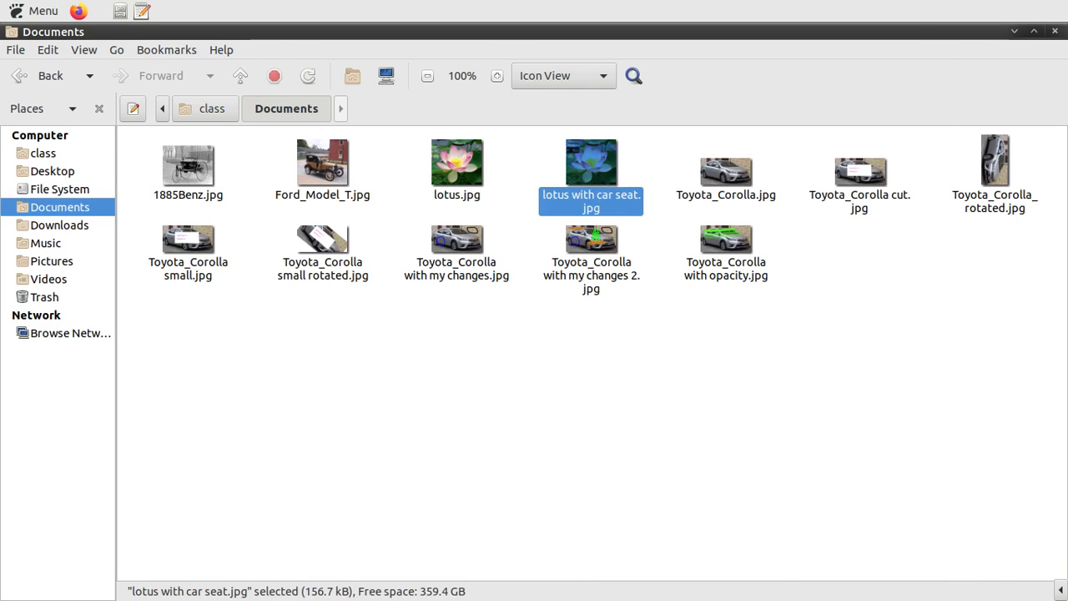